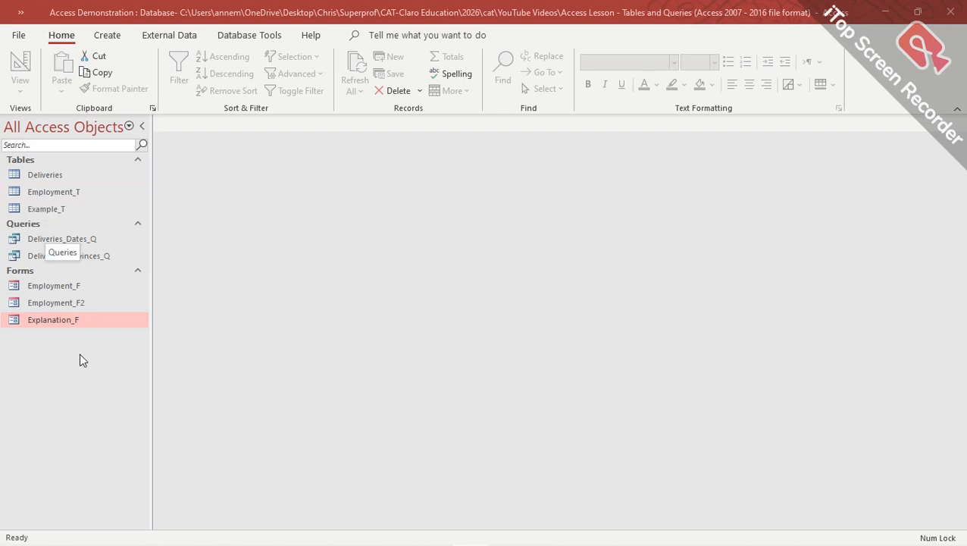
Step: View the records in the Example_T and Employment_T tables, closing each table after viewing it
{"action": "double_click", "coordinate": [43, 213]}
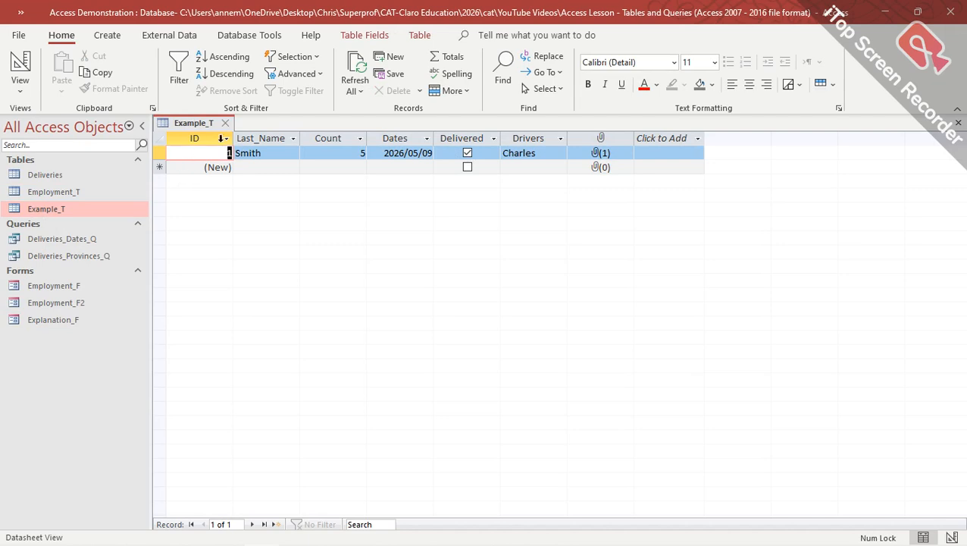
{"action": "left_click", "coordinate": [225, 124]}
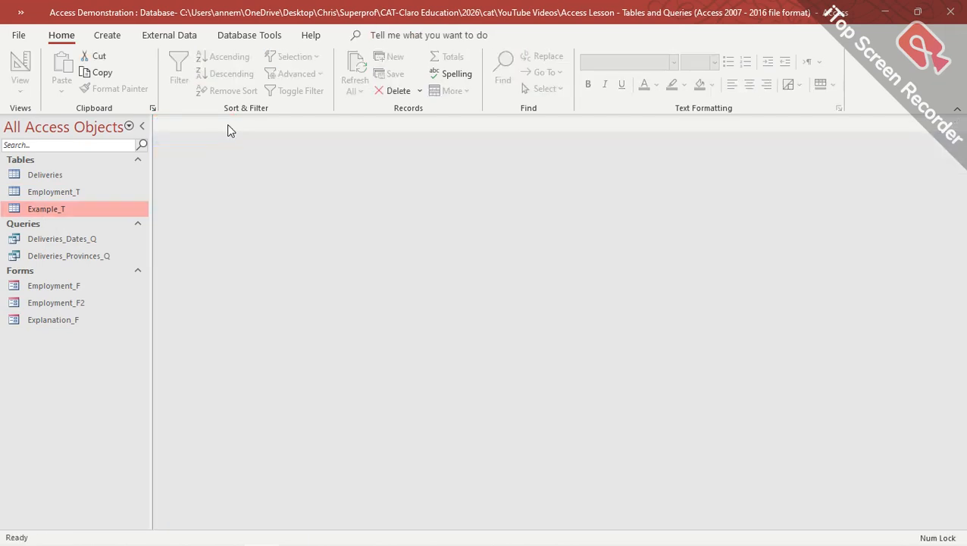
{"action": "double_click", "coordinate": [62, 193]}
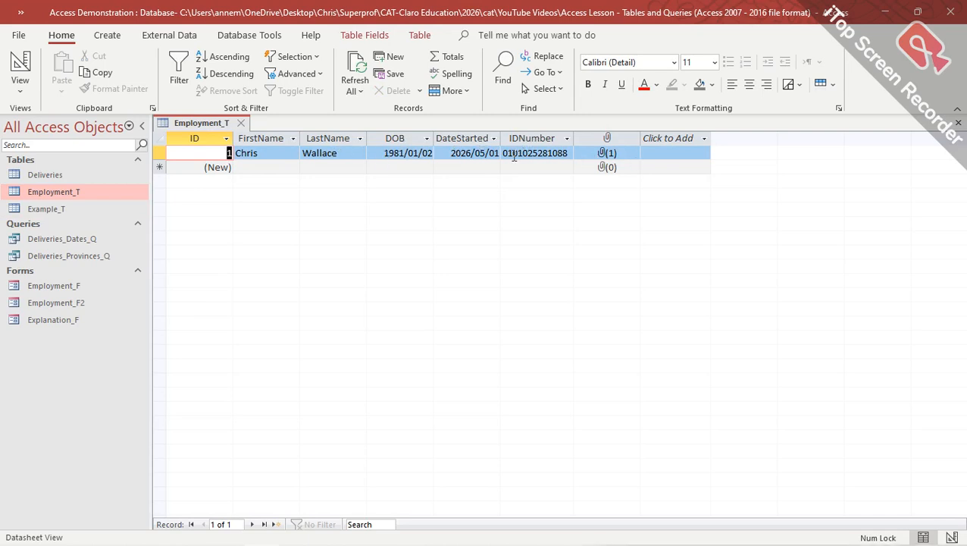
{"action": "left_click", "coordinate": [242, 123]}
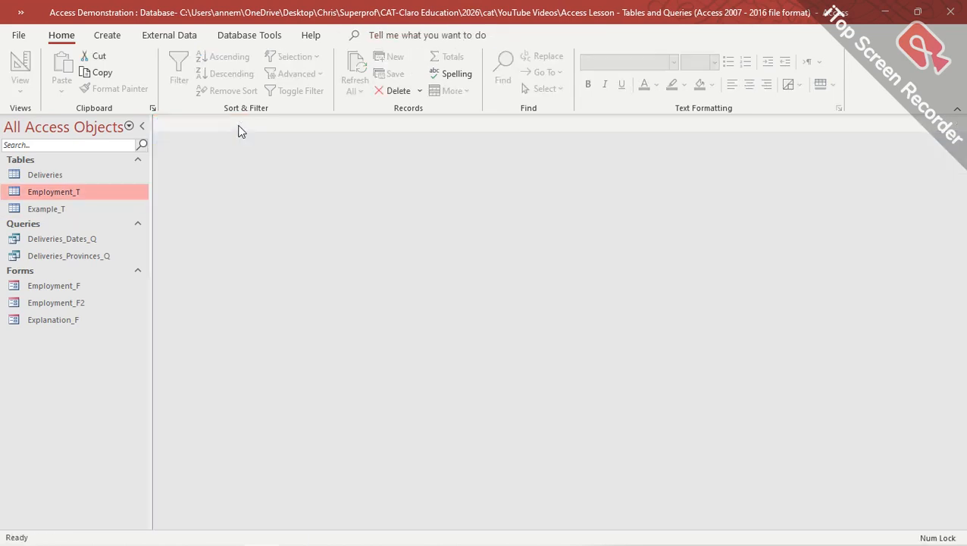
Step: Open the Explanation_F form, go through its fields from ID to Contact_No, and close the form
{"action": "double_click", "coordinate": [63, 320]}
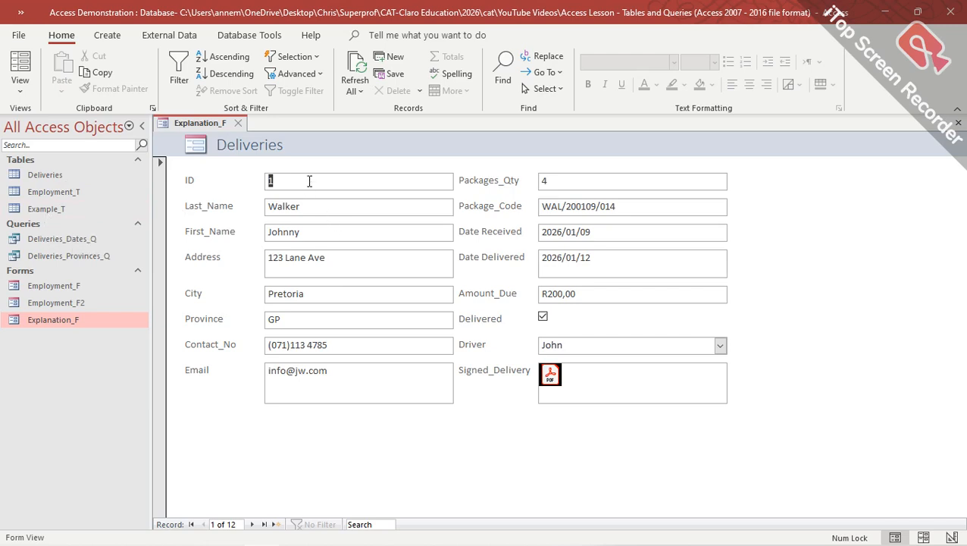
{"action": "key", "text": "Tab"}
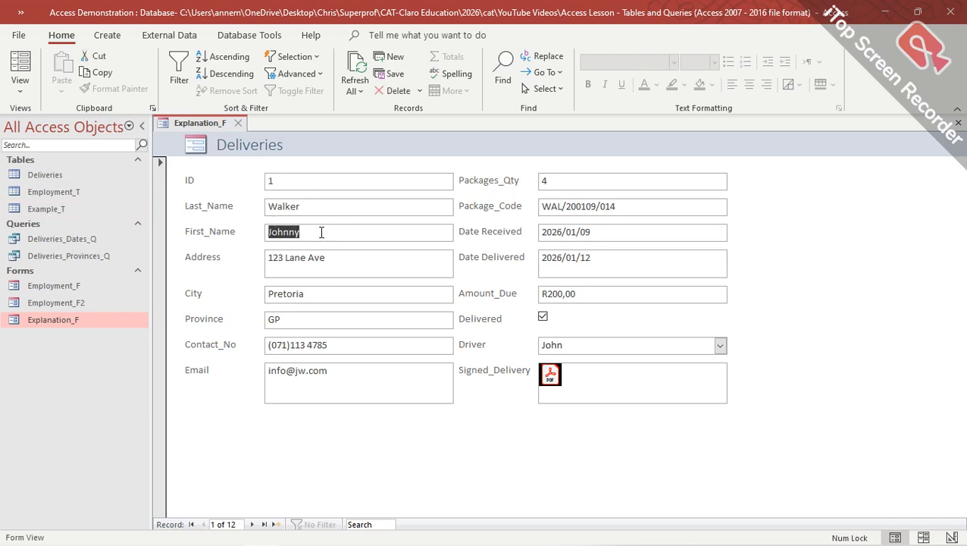
{"action": "key", "text": "Tab"}
{"action": "key", "text": "Tab"}
{"action": "key", "text": "Tab"}
{"action": "key", "text": "Tab"}
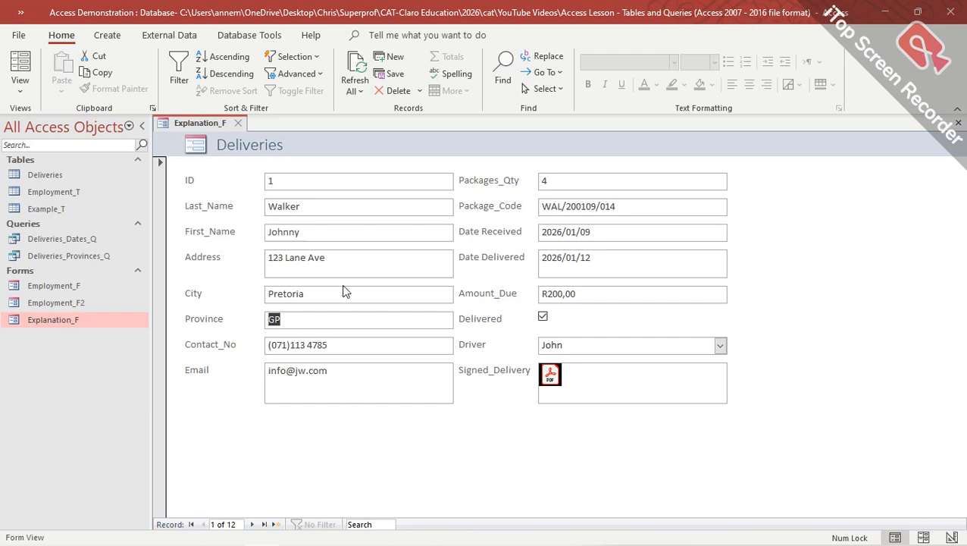
{"action": "key", "text": "shift+Tab"}
{"action": "key", "text": "shift+Tab"}
{"action": "key", "text": "Tab"}
{"action": "key", "text": "Tab"}
{"action": "key", "text": "Tab"}
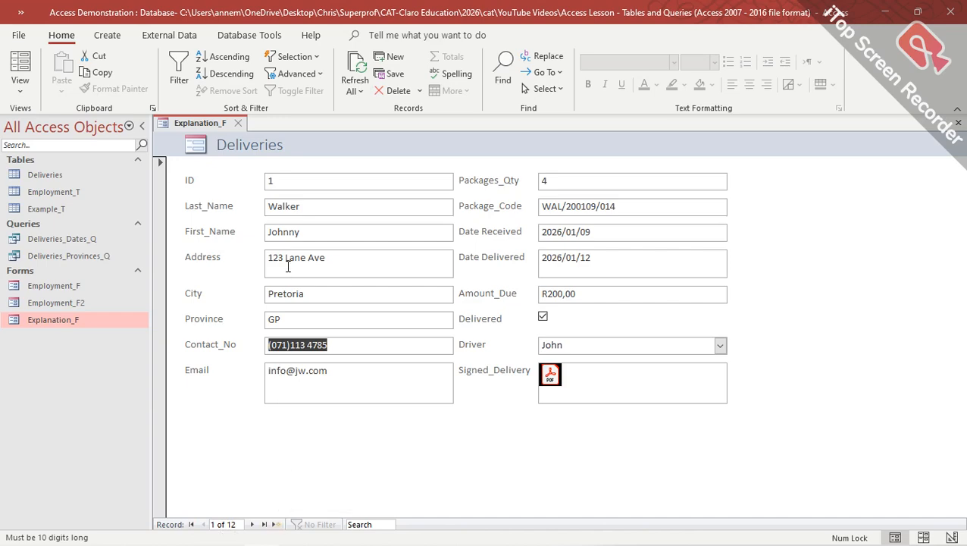
{"action": "left_click", "coordinate": [241, 124]}
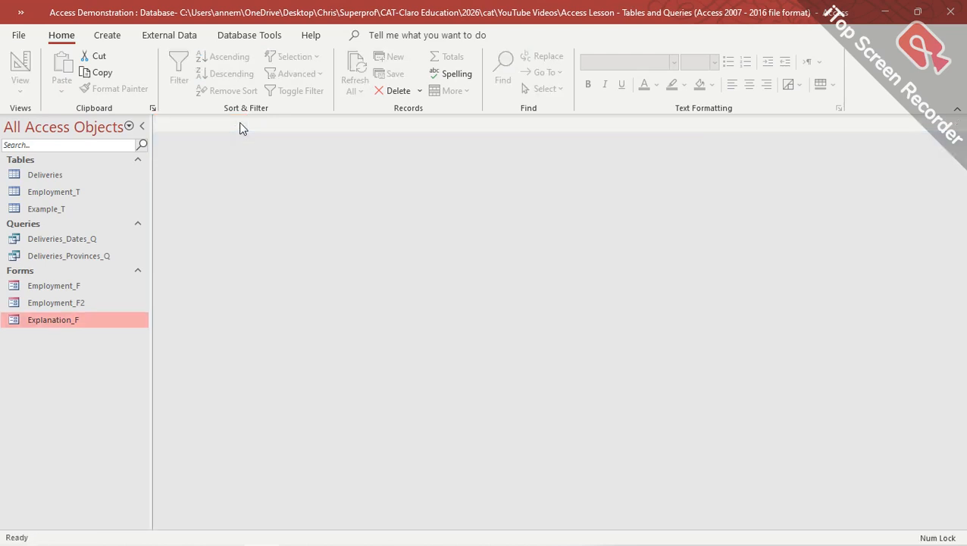
Step: Compare the Employment_F and Employment_F2 forms with the Employment_T table, closing all of them after viewing
{"action": "double_click", "coordinate": [62, 289]}
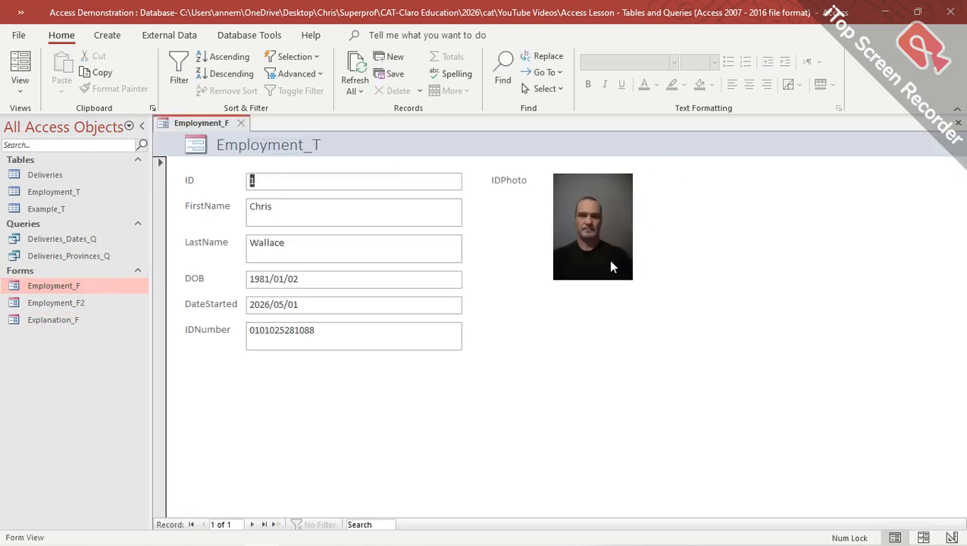
{"action": "double_click", "coordinate": [70, 303]}
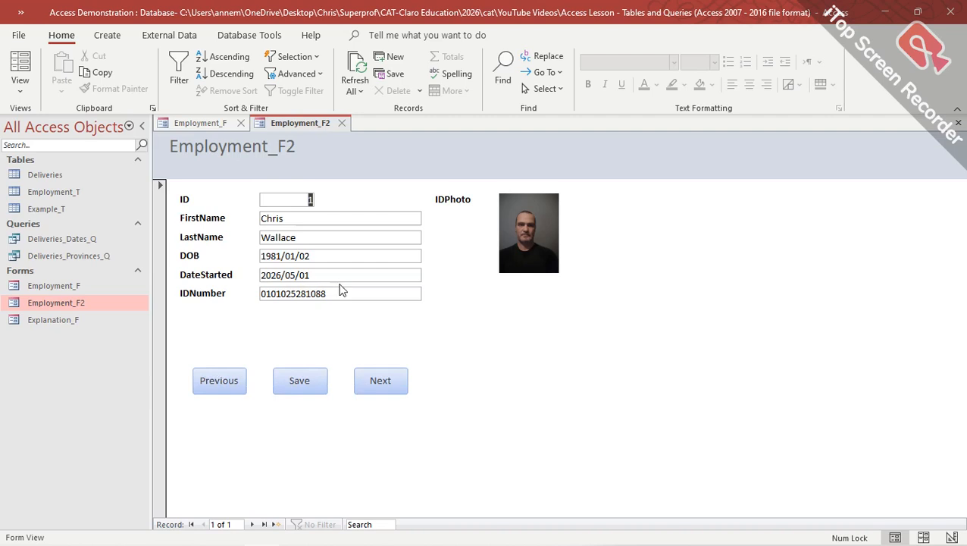
{"action": "left_click", "coordinate": [214, 123]}
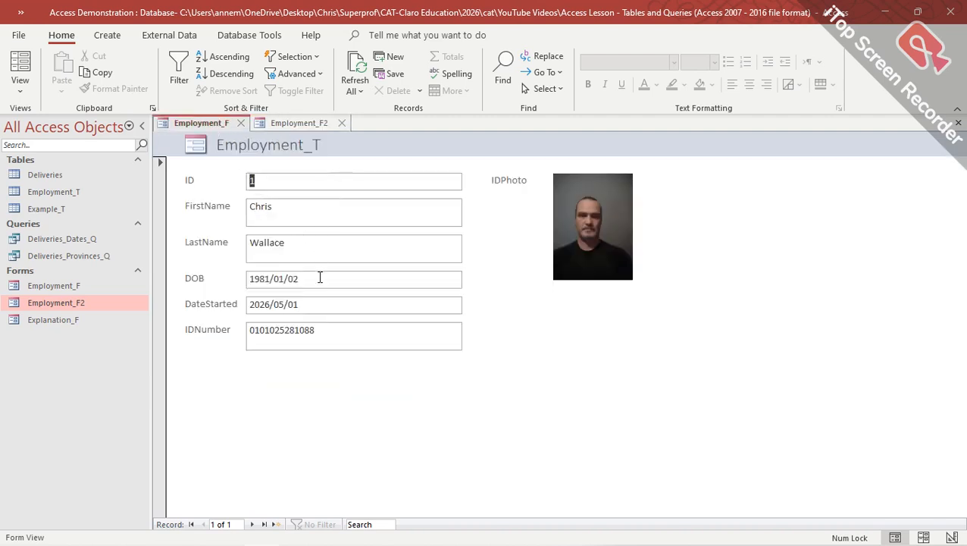
{"action": "left_click", "coordinate": [342, 123]}
{"action": "left_click", "coordinate": [240, 123]}
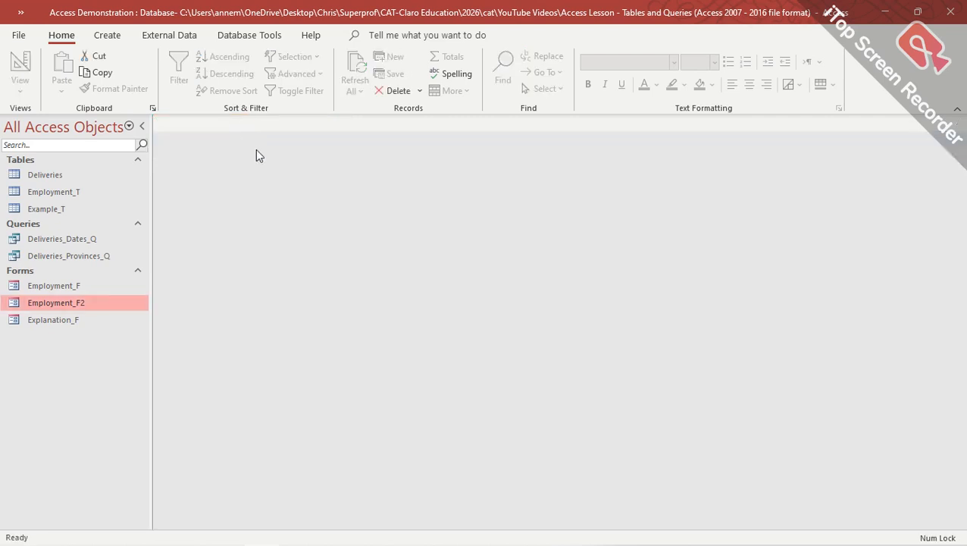
{"action": "double_click", "coordinate": [49, 190]}
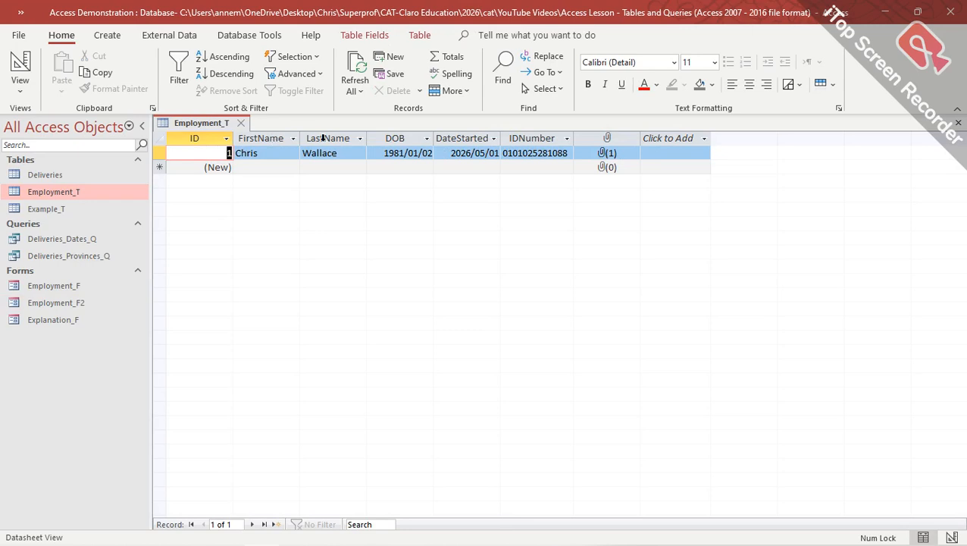
{"action": "left_click", "coordinate": [242, 124]}
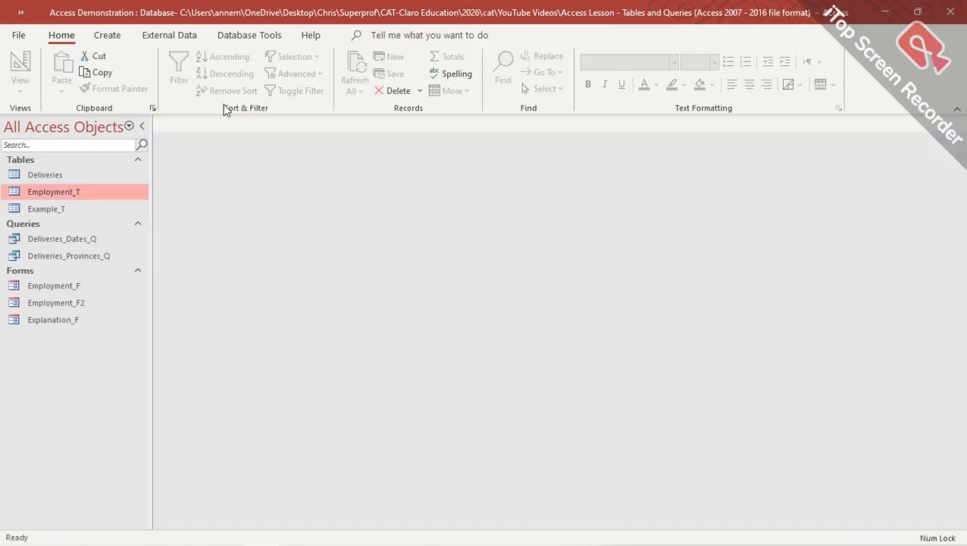
Step: Start the Form Wizard and choose the Deliveries table as the source of the form's fields
{"action": "left_click", "coordinate": [107, 36]}
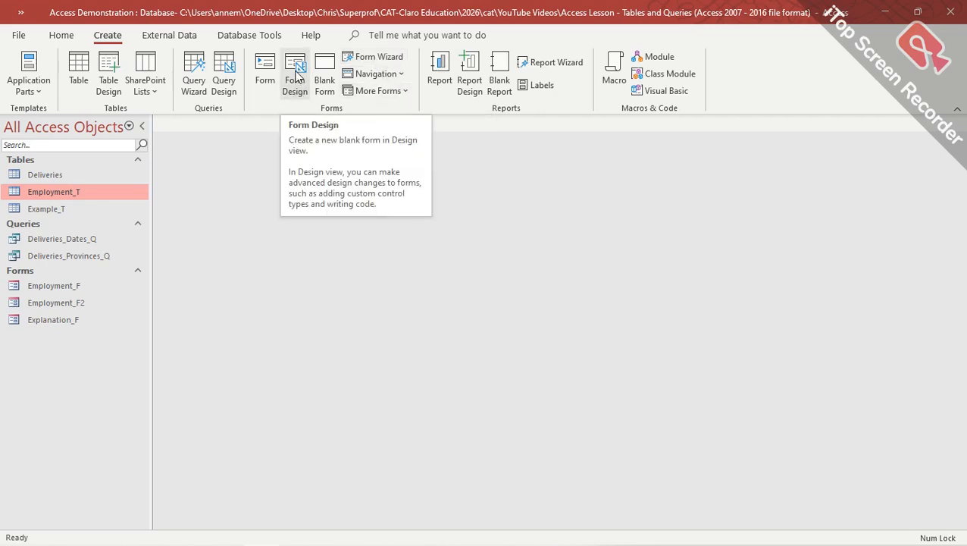
{"action": "left_click", "coordinate": [388, 59]}
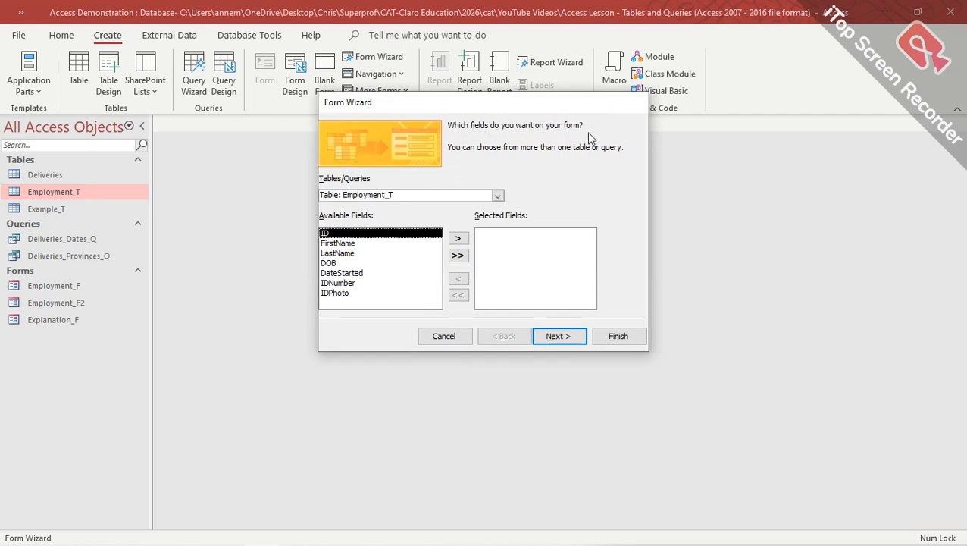
{"action": "left_click", "coordinate": [498, 196]}
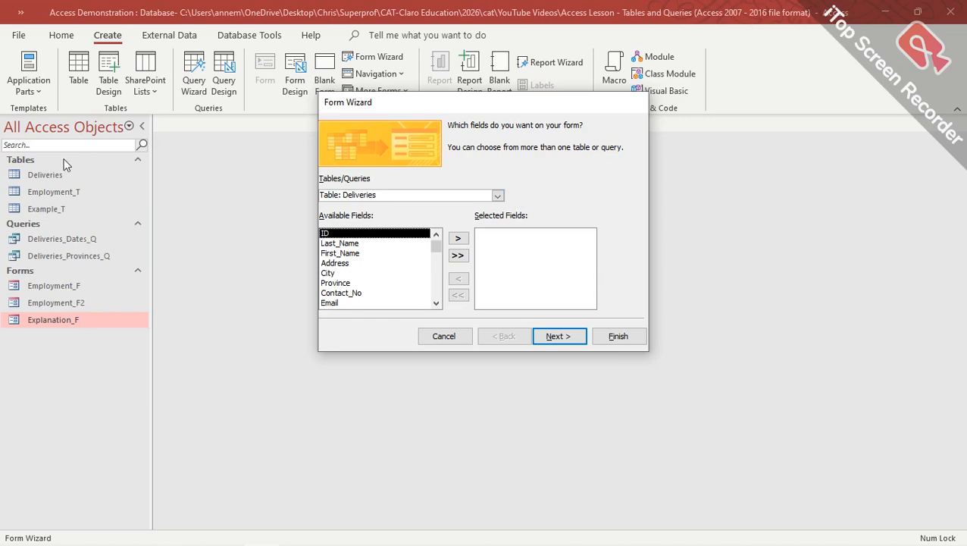
Step: Try adding the ID and First_Name fields individually to the form, and clear all selected fields
{"action": "left_click", "coordinate": [357, 243]}
{"action": "left_click", "coordinate": [366, 234]}
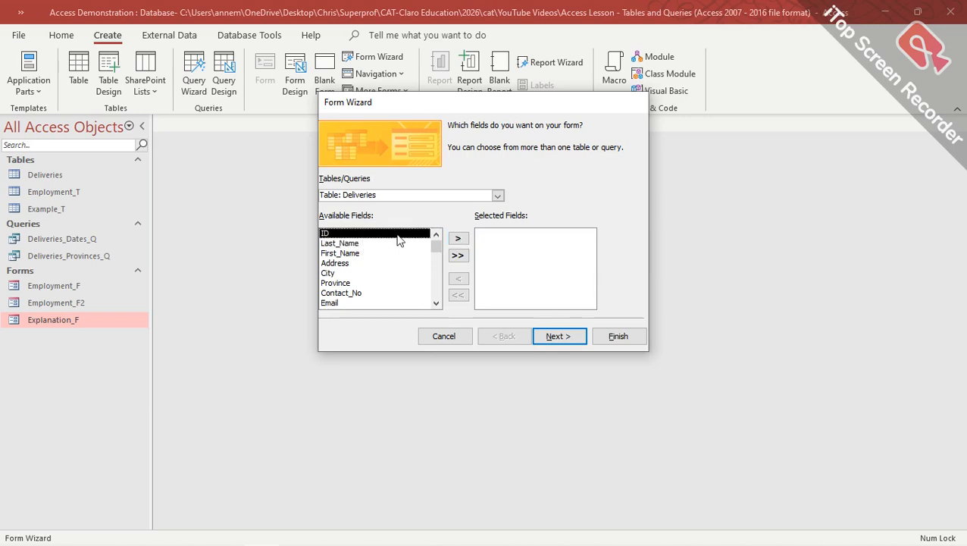
{"action": "left_click", "coordinate": [457, 239]}
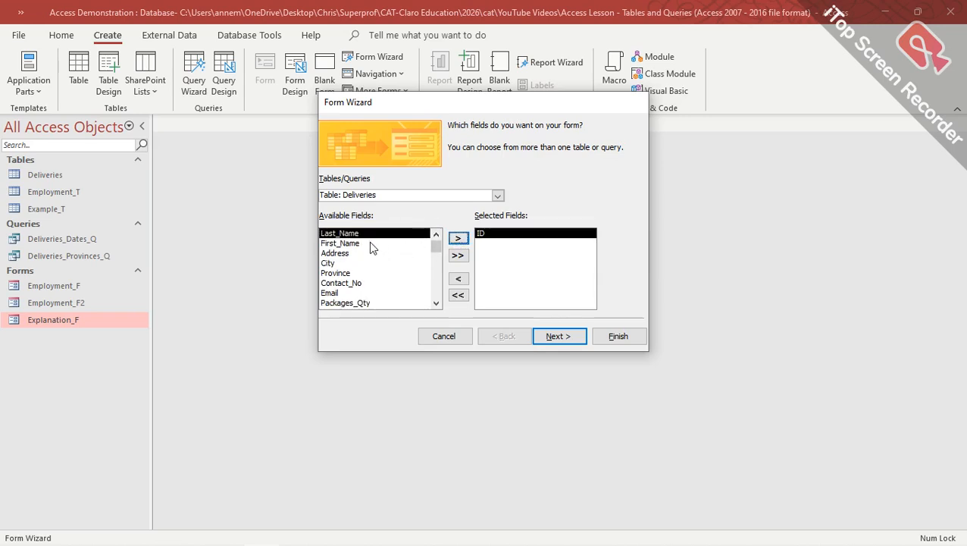
{"action": "left_click", "coordinate": [370, 242]}
{"action": "left_click", "coordinate": [457, 239]}
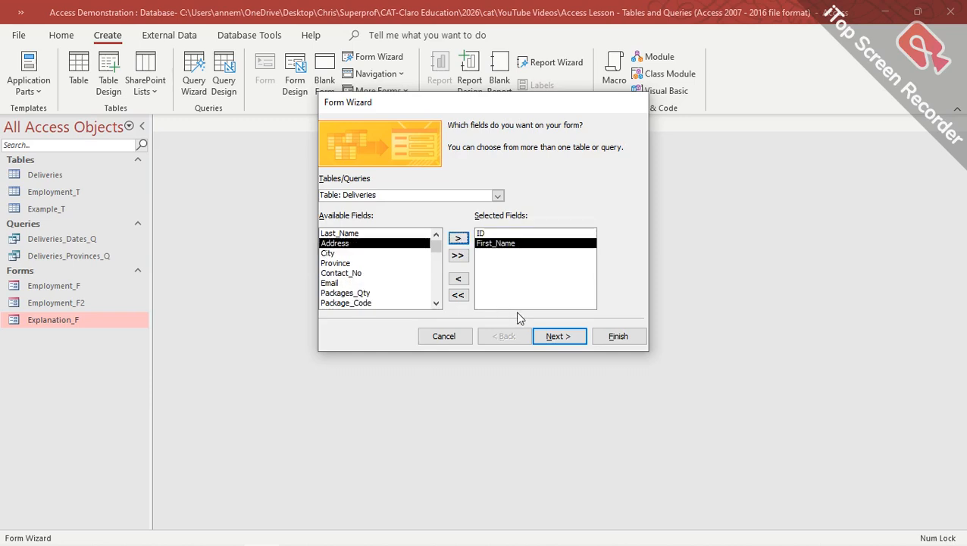
{"action": "left_click", "coordinate": [458, 295]}
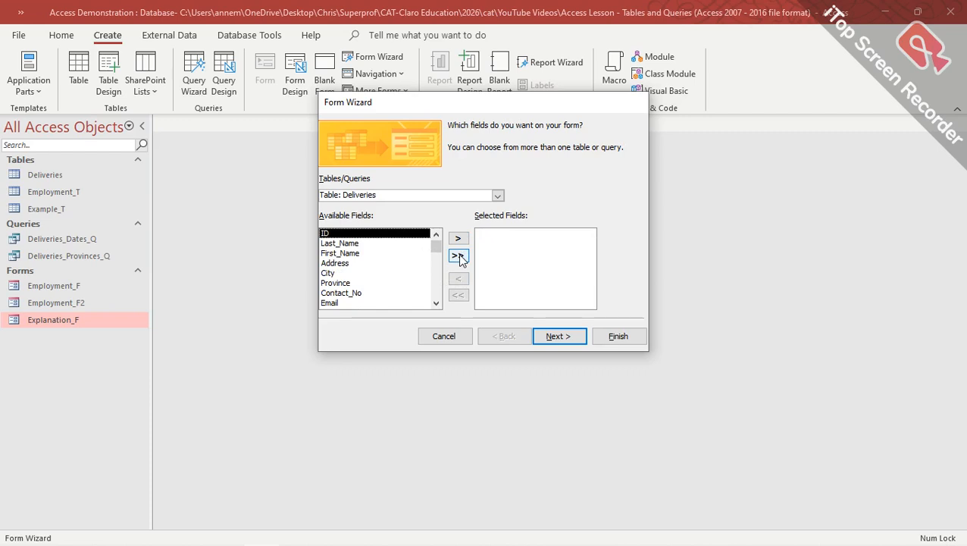
Step: Add all Deliveries fields to the form, preview the available layouts, and choose the Columnar layout
{"action": "left_click", "coordinate": [458, 256]}
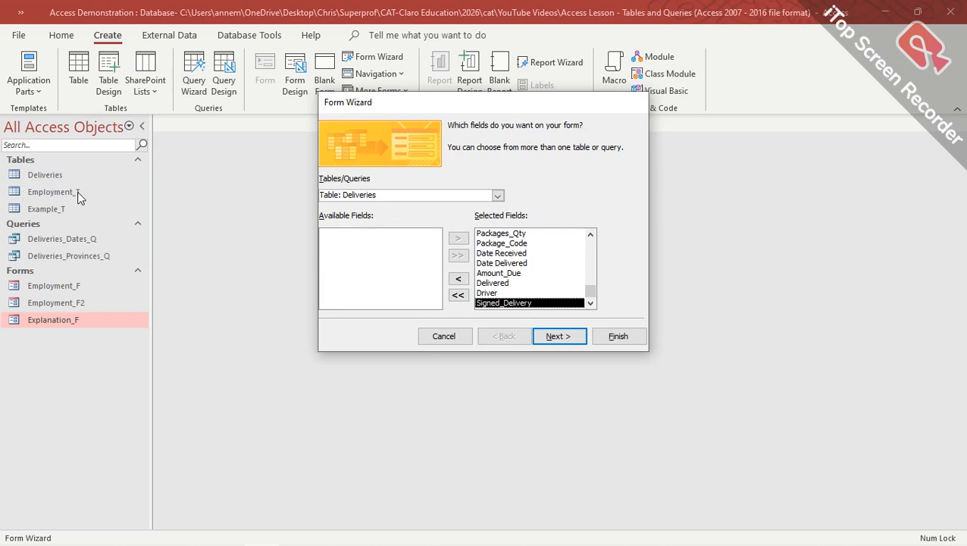
{"action": "left_click", "coordinate": [565, 341]}
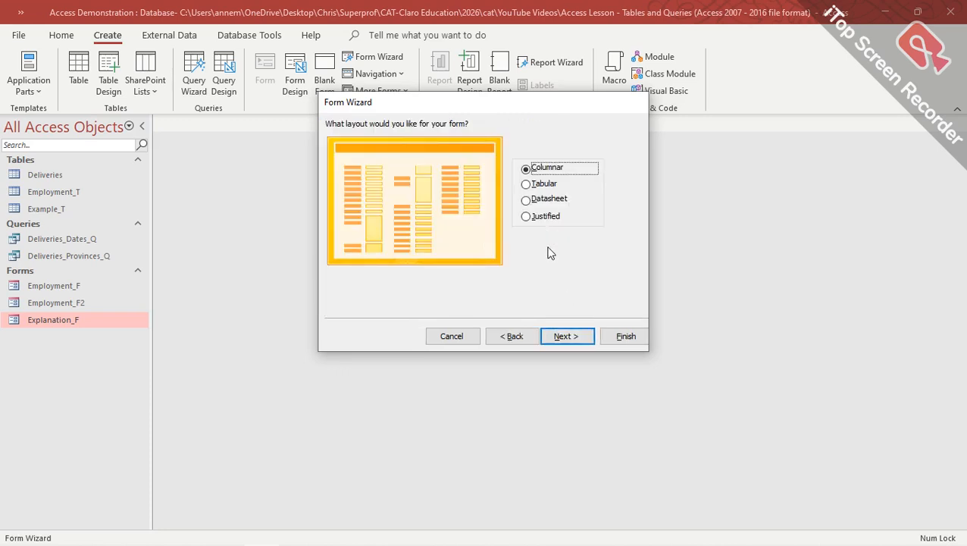
{"action": "left_click", "coordinate": [537, 188]}
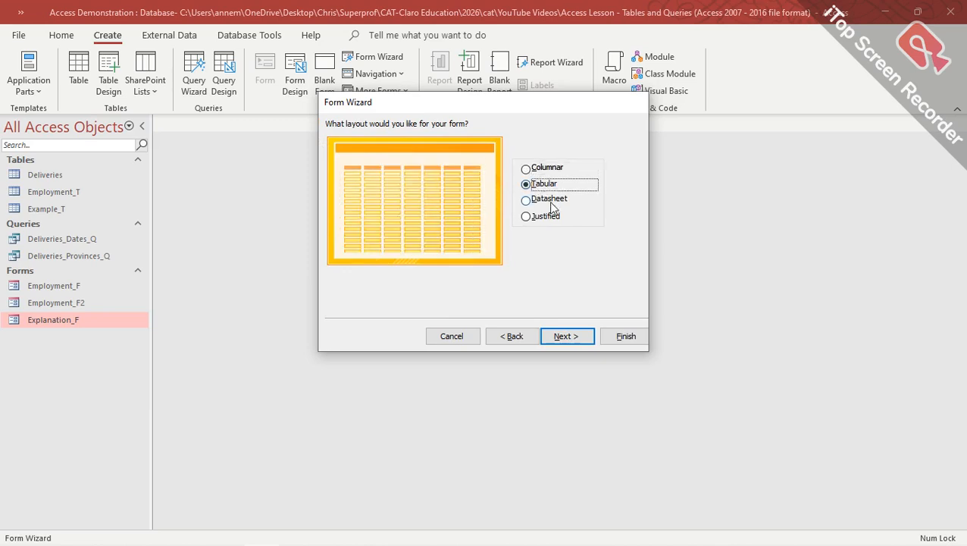
{"action": "left_click", "coordinate": [564, 205]}
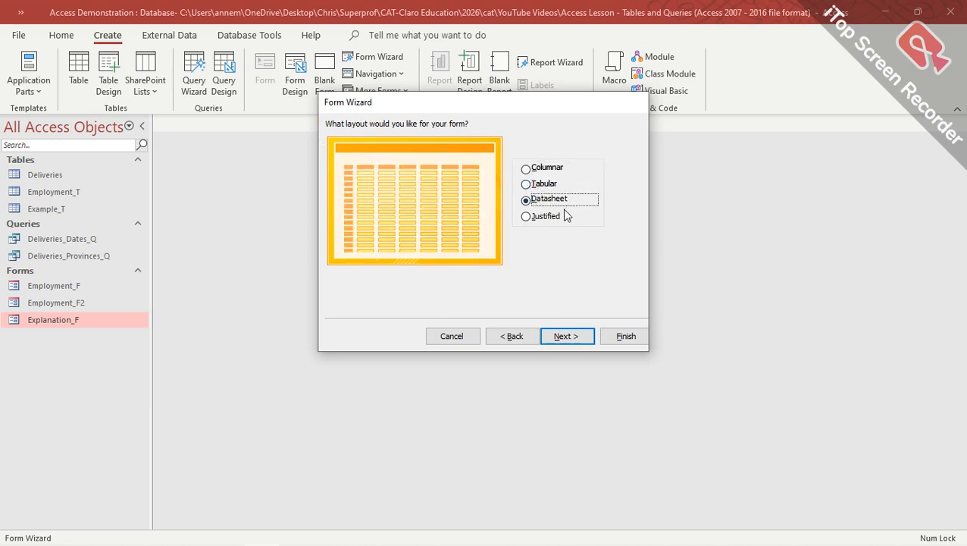
{"action": "left_click", "coordinate": [535, 219]}
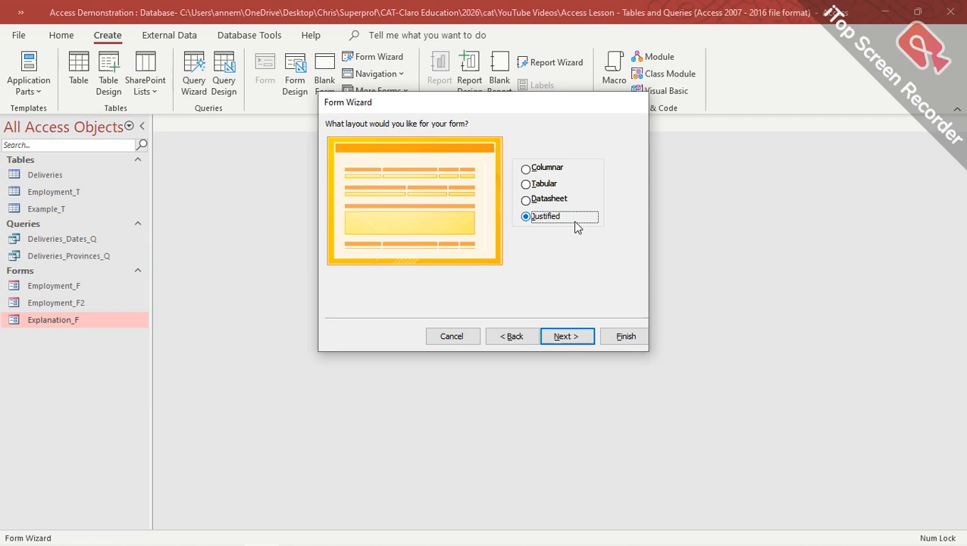
{"action": "left_click", "coordinate": [528, 170]}
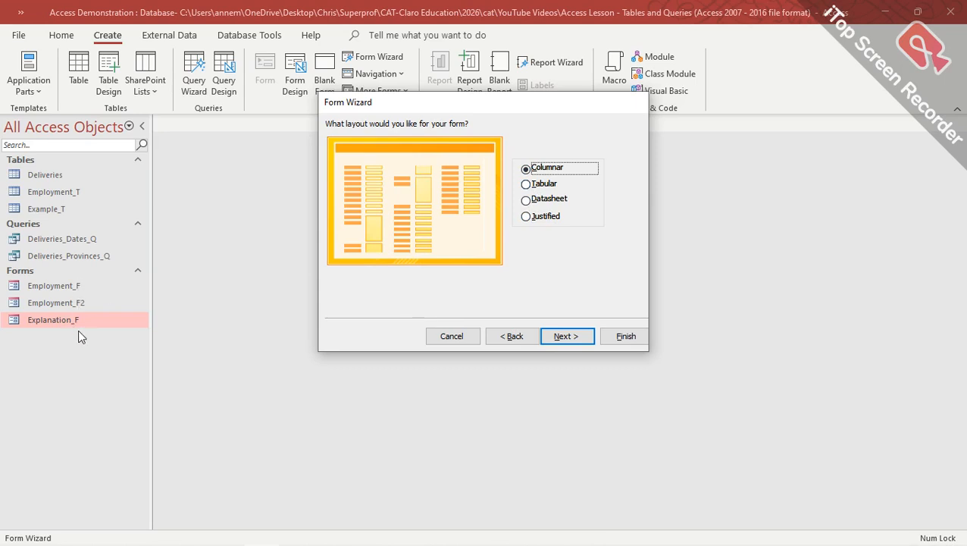
{"action": "left_click", "coordinate": [575, 339]}
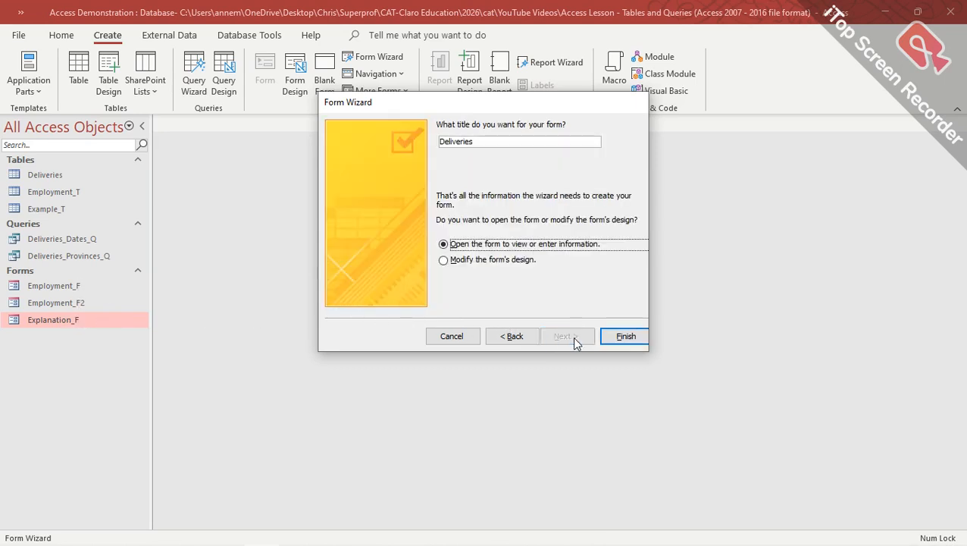
Step: Title the form Deliveries_F and finish the wizard so the form opens for viewing or entering information
{"action": "left_click", "coordinate": [486, 142]}
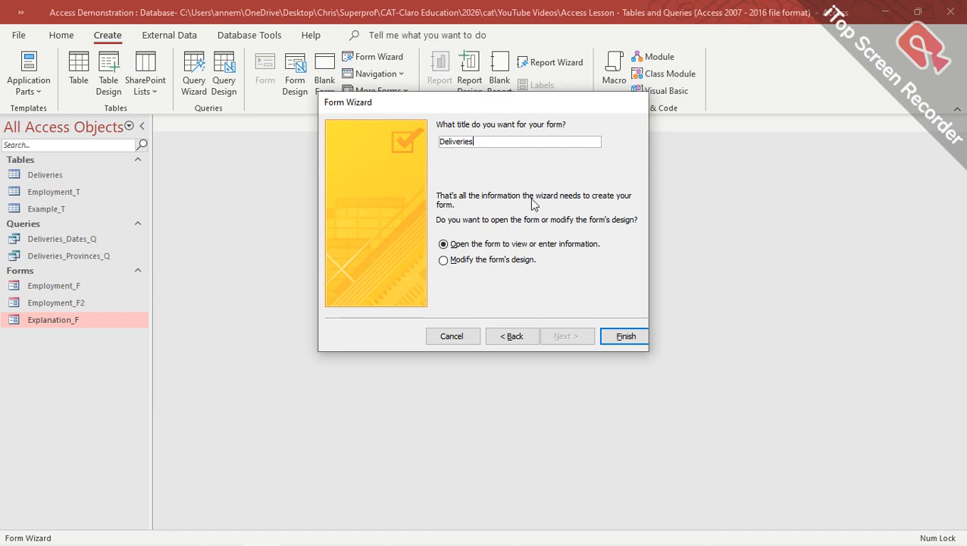
{"action": "type", "text": "_F"}
{"action": "key", "text": "BackSpace"}
{"action": "key", "text": "BackSpace"}
{"action": "type", "text": "F"}
{"action": "key", "text": "BackSpace"}
{"action": "type", "text": "_F"}
{"action": "left_click", "coordinate": [626, 337]}
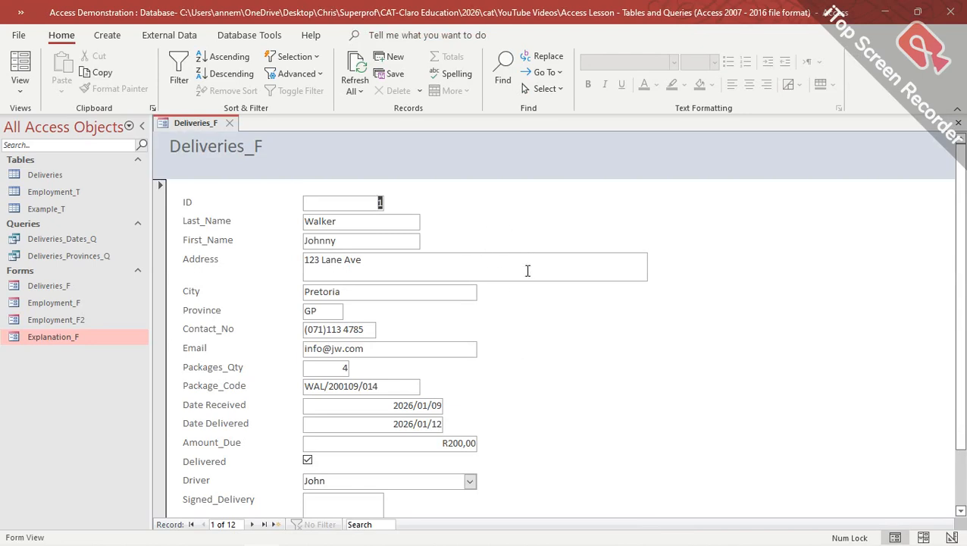
Step: Examine the full layout of the Deliveries_F form and browse forward to the fifth record
{"action": "scroll", "coordinate": [518, 254], "scroll_direction": "down", "scroll_amount": 2}
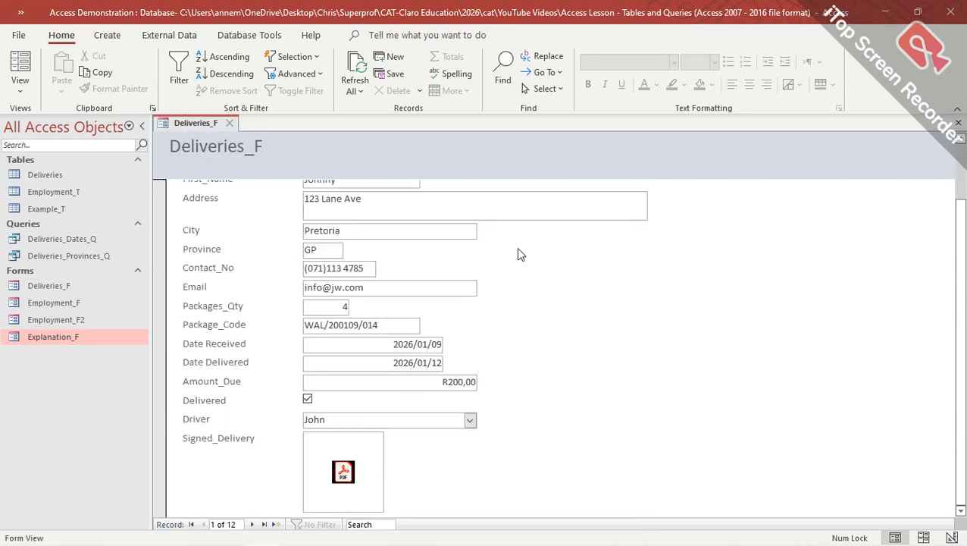
{"action": "scroll", "coordinate": [531, 311], "scroll_direction": "up", "scroll_amount": 2}
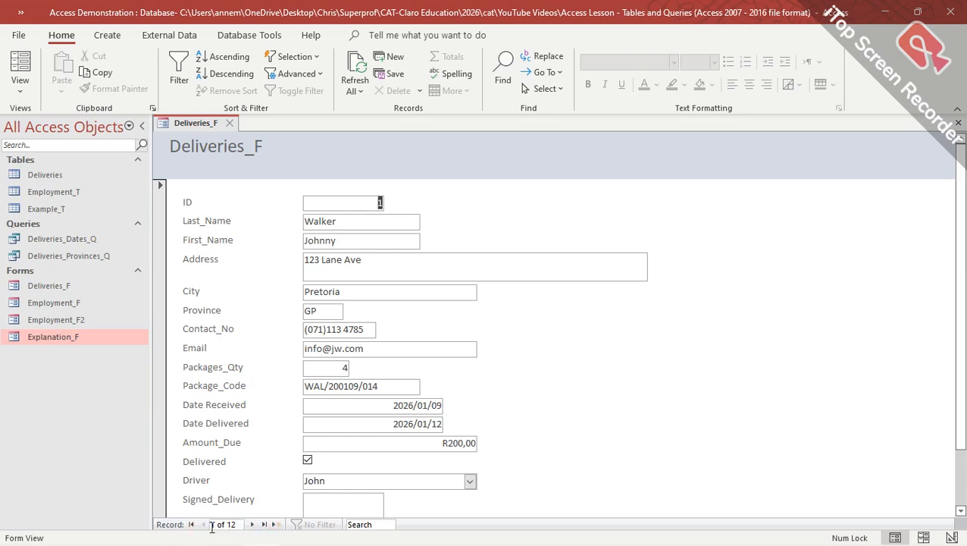
{"action": "left_click", "coordinate": [253, 524]}
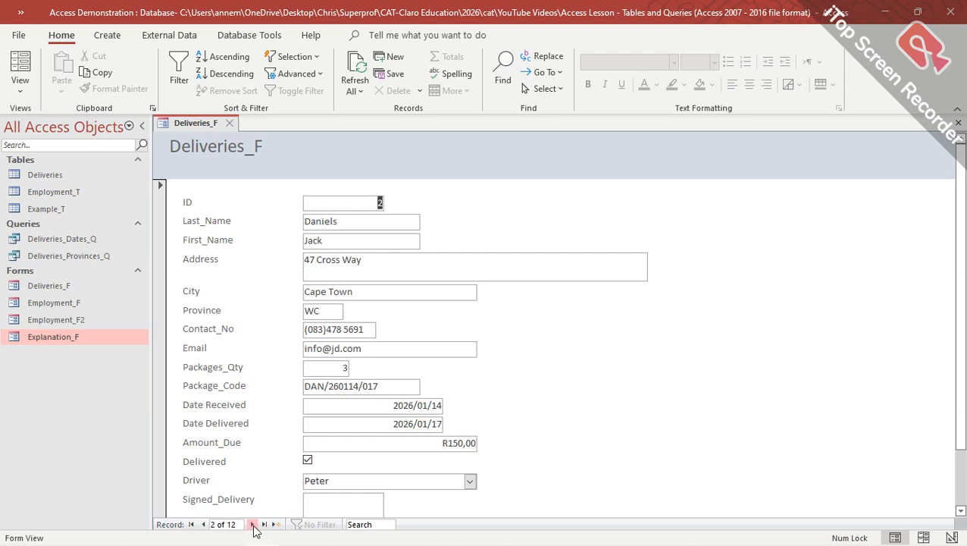
{"action": "left_click", "coordinate": [253, 524]}
{"action": "left_click", "coordinate": [253, 524]}
{"action": "left_click", "coordinate": [254, 525]}
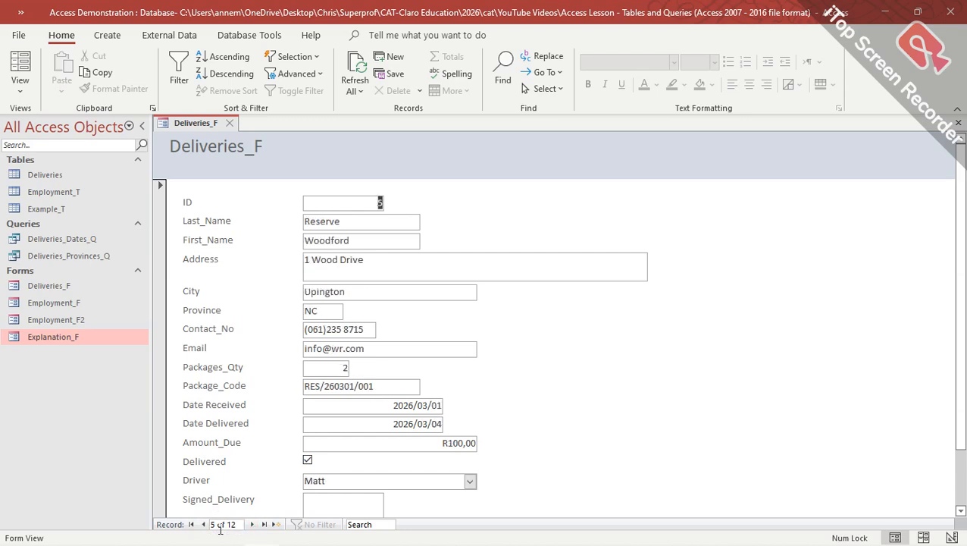
Step: Jump between the first and last records of the Deliveries_F form, and check the first record down to its Signed_Delivery attachment
{"action": "left_click", "coordinate": [192, 525]}
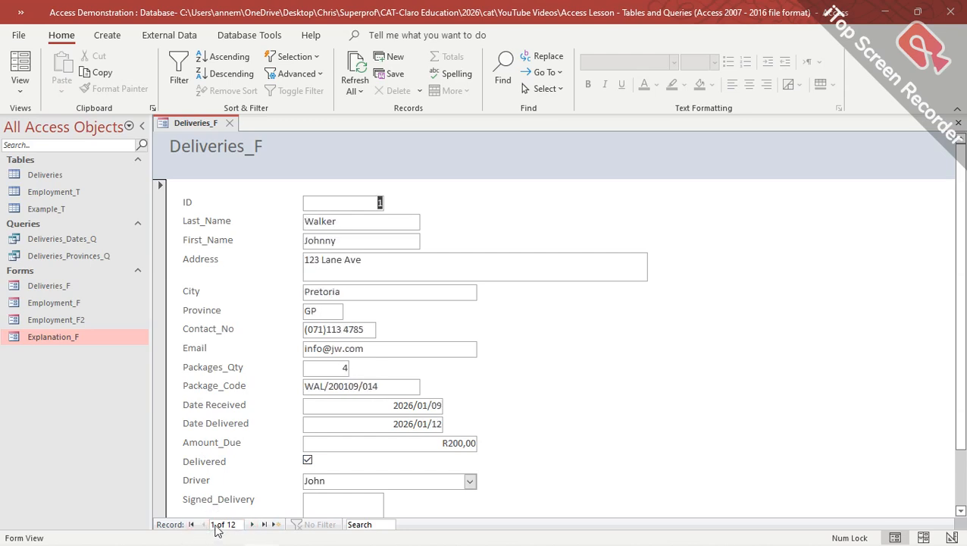
{"action": "left_click", "coordinate": [264, 525]}
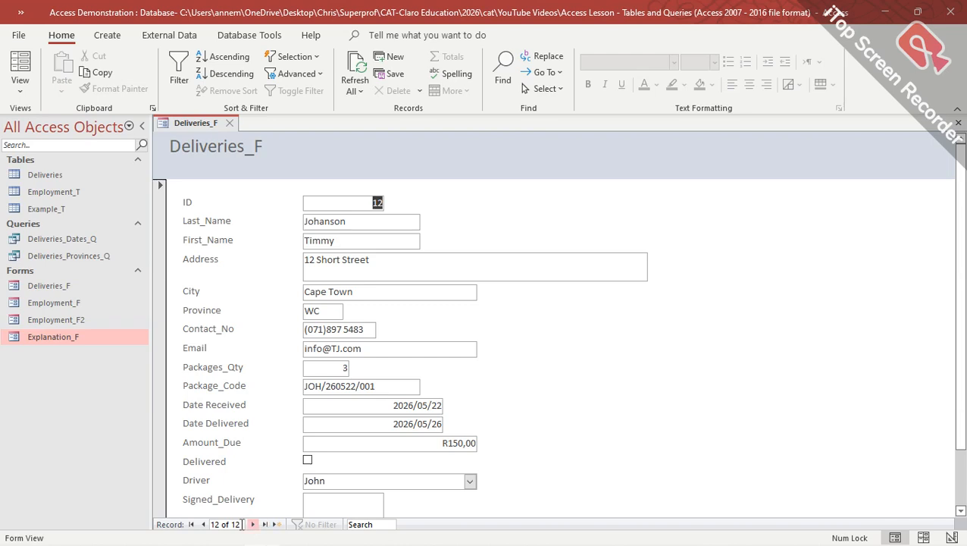
{"action": "left_click", "coordinate": [192, 525]}
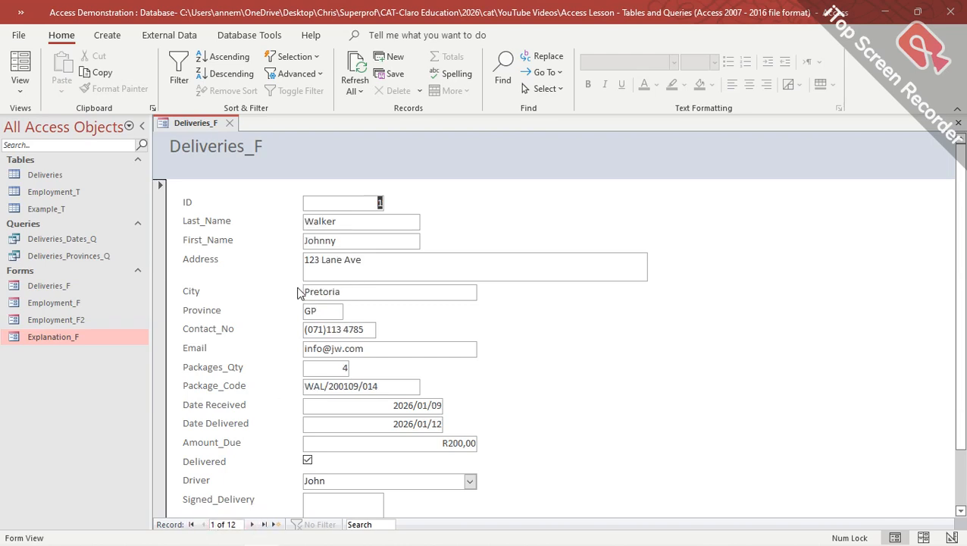
{"action": "scroll", "coordinate": [328, 312], "scroll_direction": "down", "scroll_amount": 3}
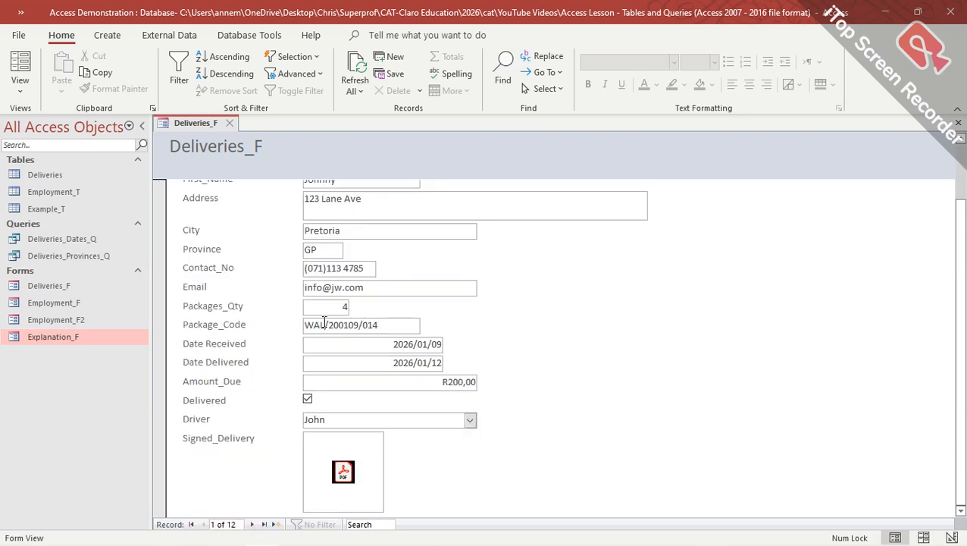
{"action": "scroll", "coordinate": [325, 319], "scroll_direction": "up", "scroll_amount": 3}
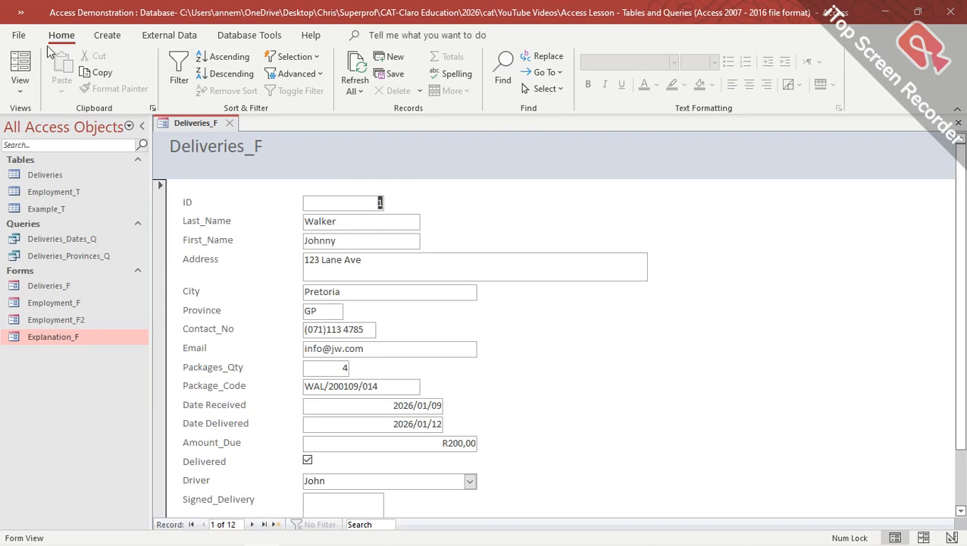
Step: Open the form in Design View and change its header title to Deliveries
{"action": "left_click", "coordinate": [21, 91]}
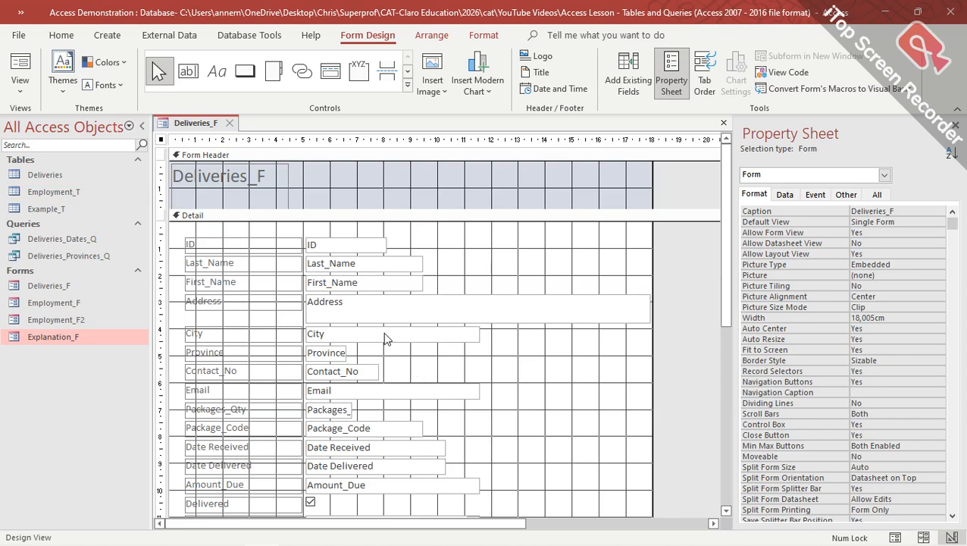
{"action": "left_click", "coordinate": [225, 155]}
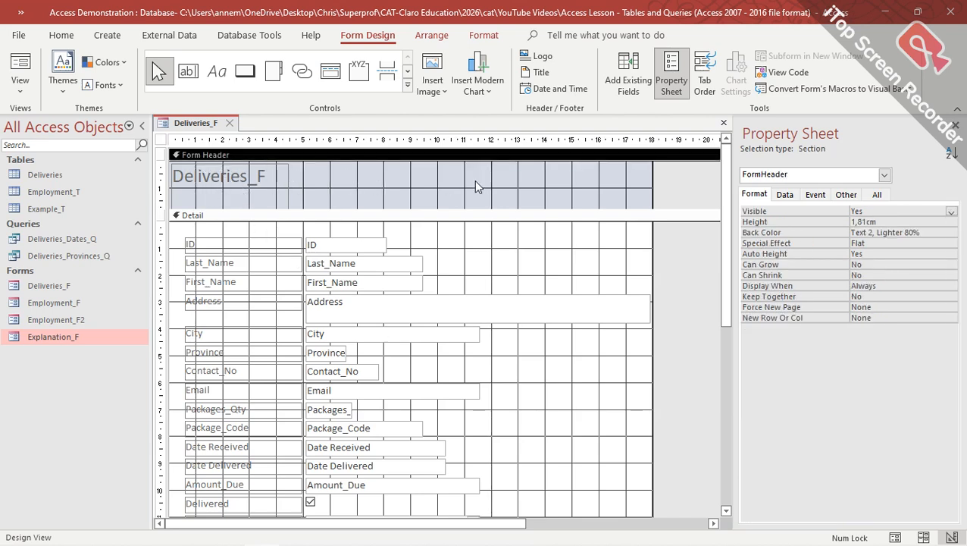
{"action": "left_click", "coordinate": [263, 175]}
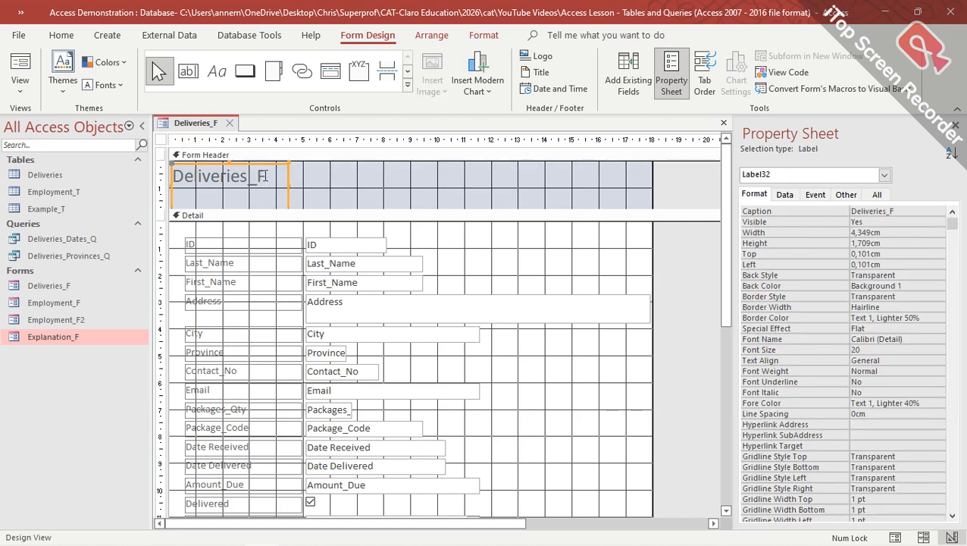
{"action": "left_click", "coordinate": [264, 176]}
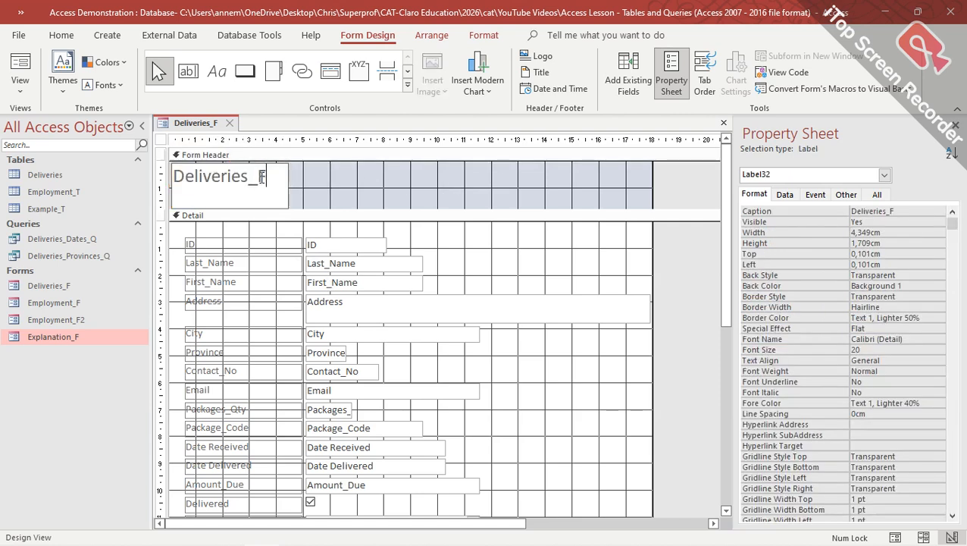
{"action": "left_click_drag", "start_coordinate": [265, 175], "coordinate": [141, 249]}
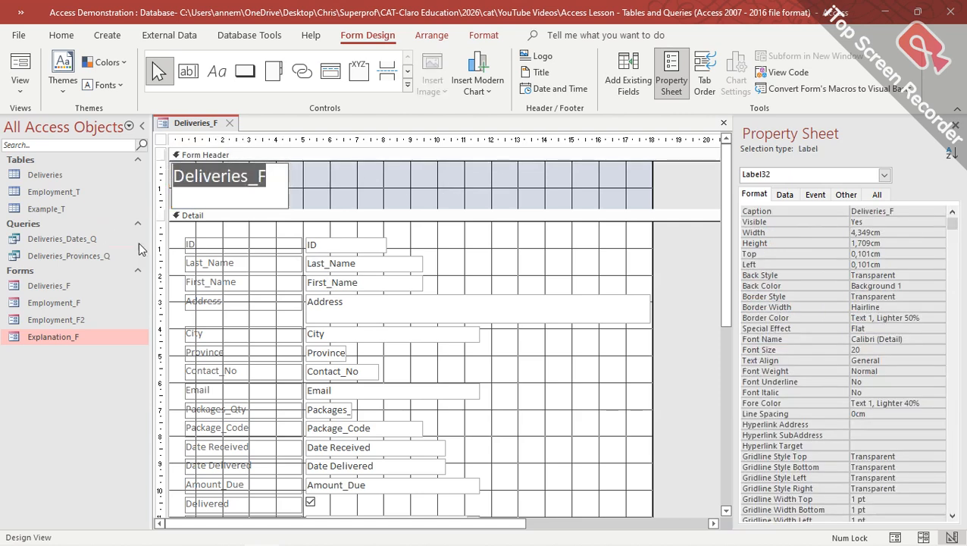
{"action": "left_click", "coordinate": [265, 175]}
{"action": "key", "text": "BackSpace"}
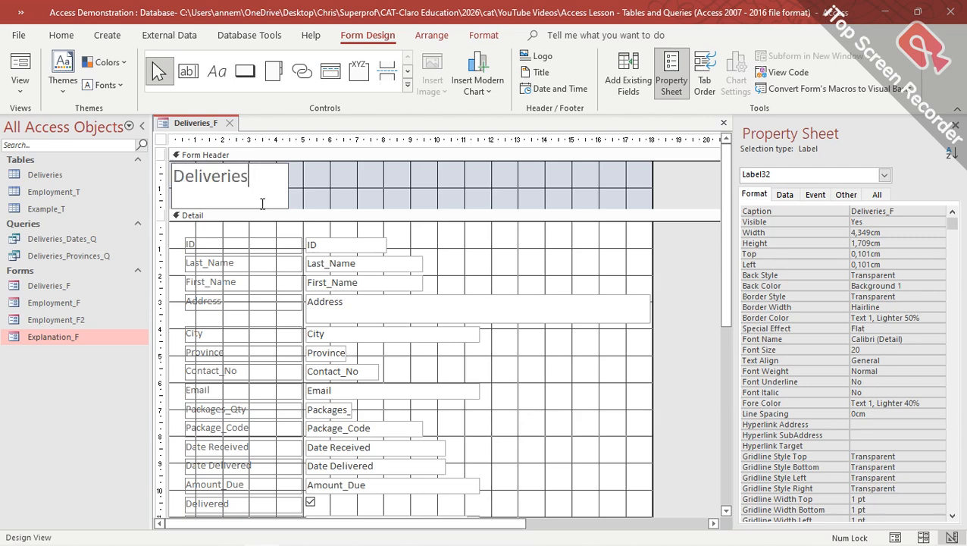
{"action": "left_click", "coordinate": [336, 176]}
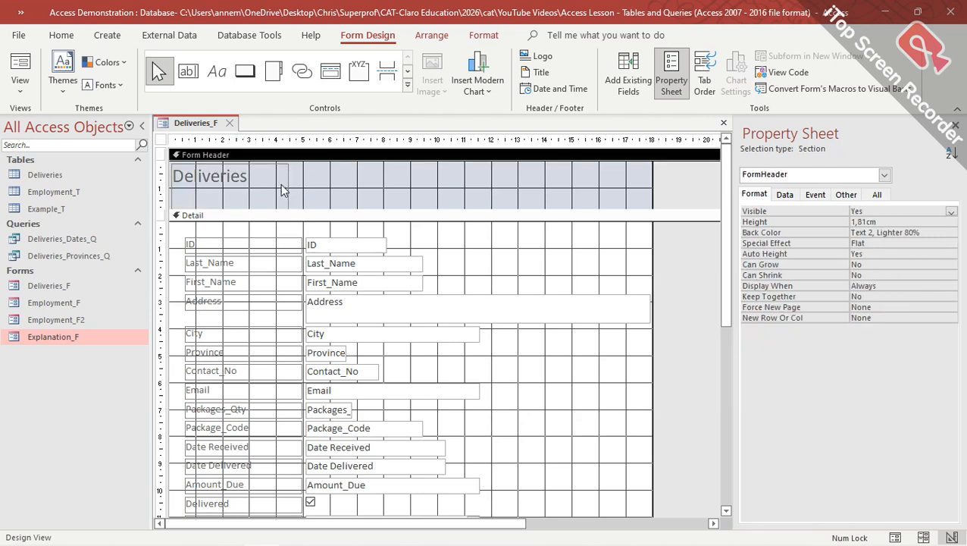
Step: Enlarge the form header section slightly, to a height of about 1.9 cm
{"action": "left_click", "coordinate": [341, 186]}
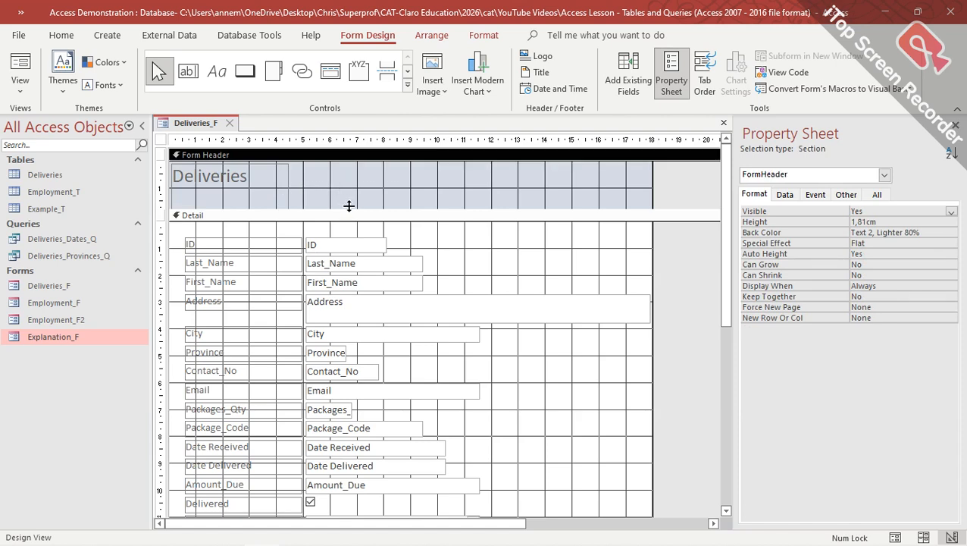
{"action": "left_click", "coordinate": [349, 208]}
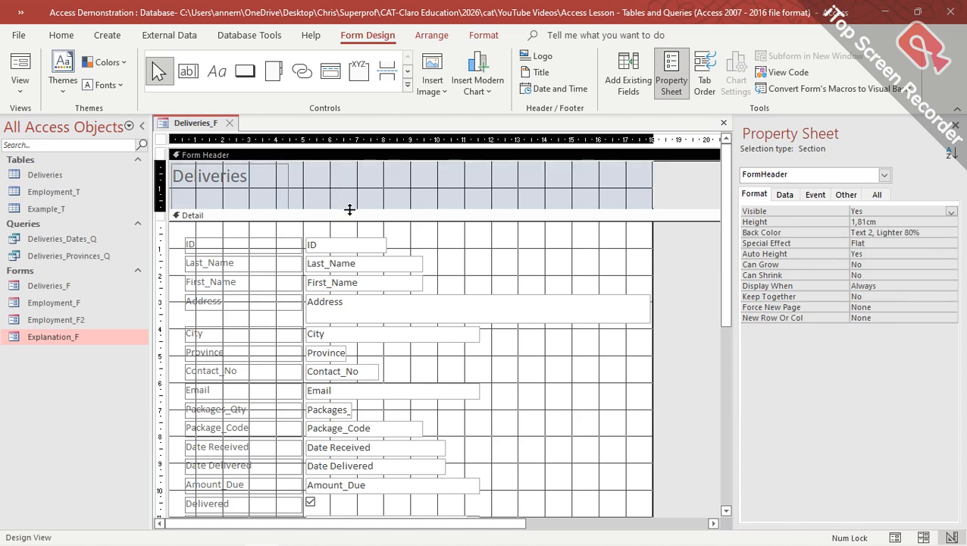
{"action": "left_click_drag", "start_coordinate": [349, 208], "coordinate": [350, 211]}
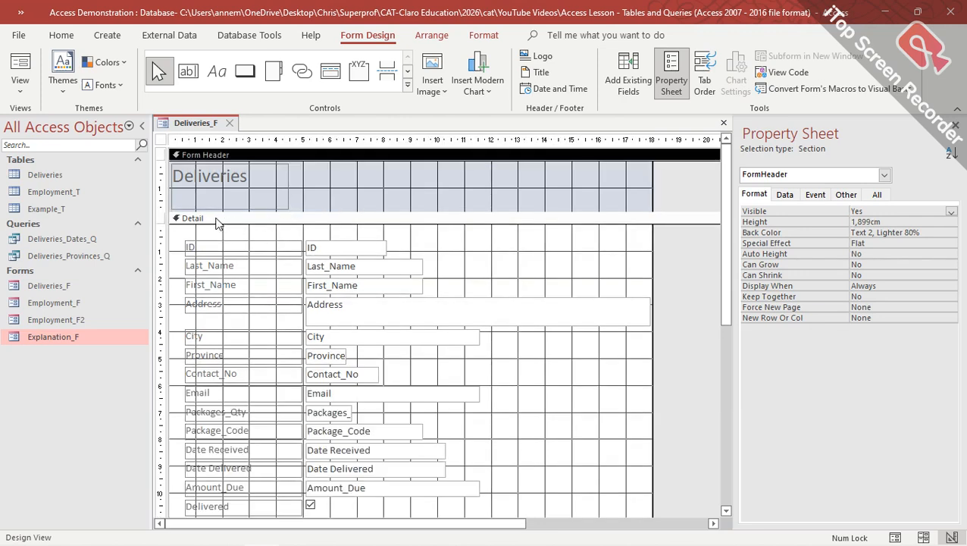
{"action": "left_click", "coordinate": [300, 220]}
{"action": "mouse_move", "coordinate": [348, 212]}
{"action": "left_mouse_down"}
{"action": "mouse_move", "coordinate": [348, 196]}
{"action": "mouse_move", "coordinate": [357, 235]}
{"action": "mouse_move", "coordinate": [357, 210]}
{"action": "left_mouse_up"}
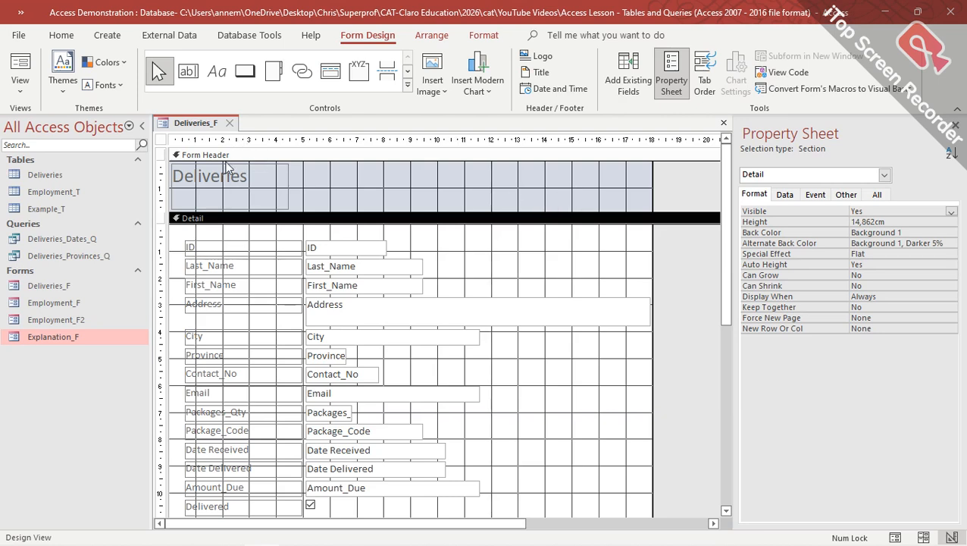
Step: Examine the form's header and Detail sections, including all field labels and controls down to the form footer
{"action": "left_click", "coordinate": [286, 165]}
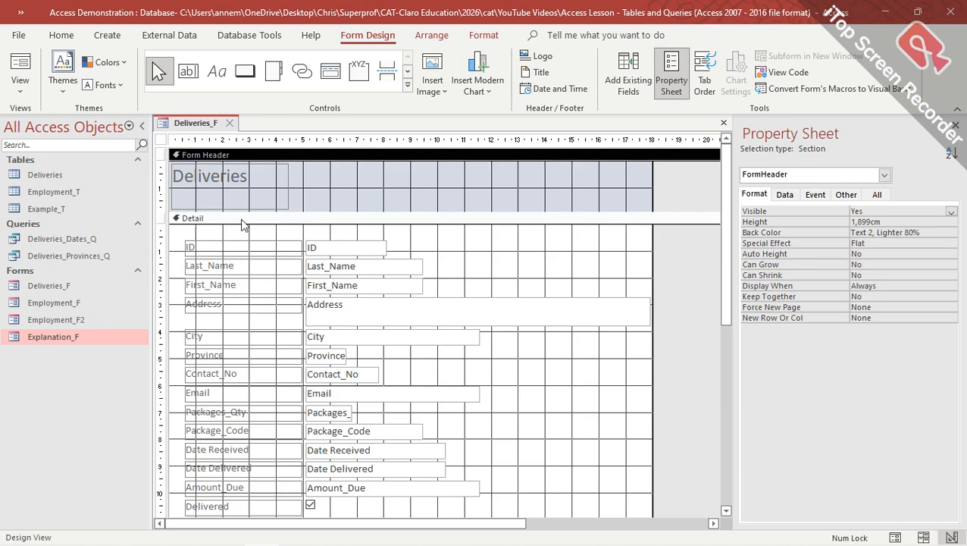
{"action": "left_click", "coordinate": [244, 220]}
{"action": "scroll", "coordinate": [378, 287], "scroll_direction": "down", "scroll_amount": 3}
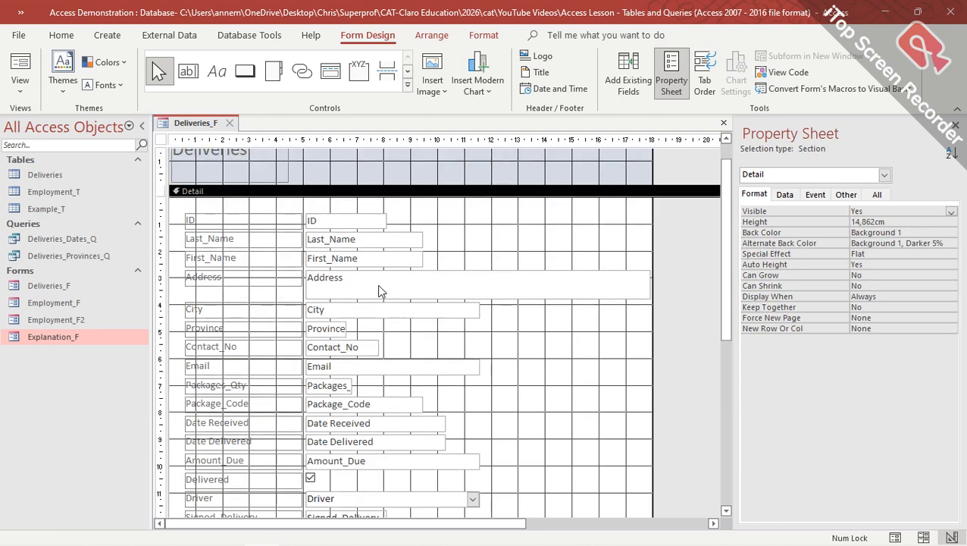
{"action": "scroll", "coordinate": [380, 290], "scroll_direction": "down", "scroll_amount": 3}
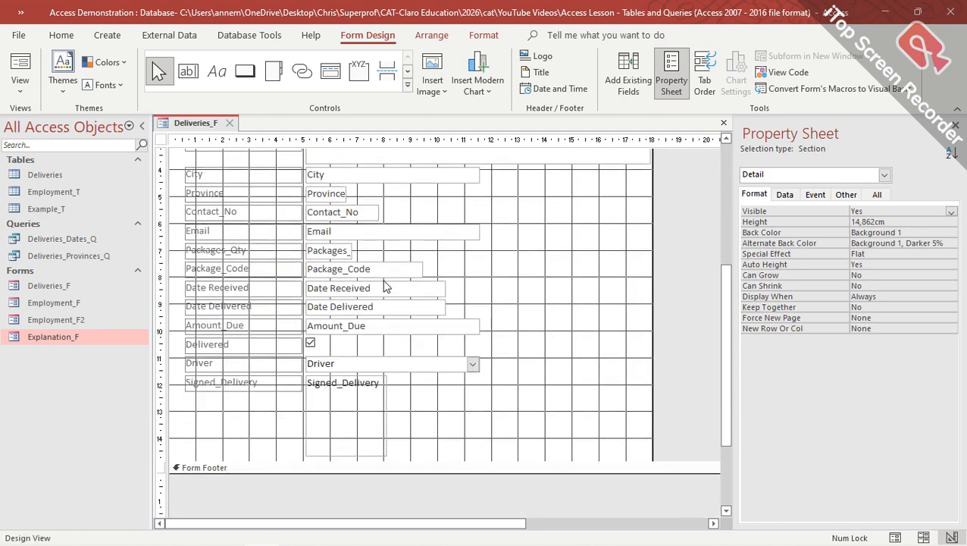
{"action": "scroll", "coordinate": [383, 286], "scroll_direction": "up", "scroll_amount": 2}
{"action": "scroll", "coordinate": [384, 286], "scroll_direction": "up", "scroll_amount": 3}
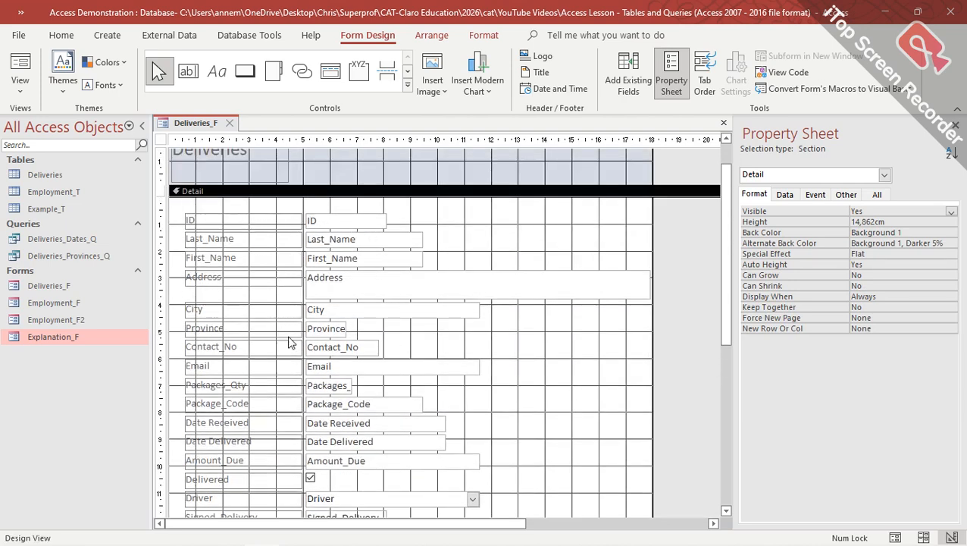
{"action": "scroll", "coordinate": [346, 258], "scroll_direction": "down", "scroll_amount": 1}
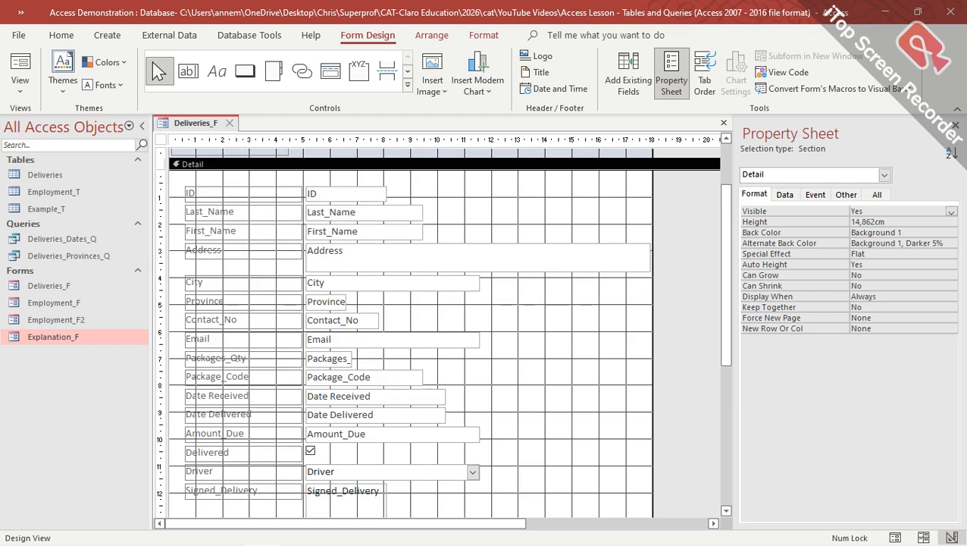
Step: View the Deliveries table's datasheet, try to open its design but decline read-only access, and close the table
{"action": "left_click", "coordinate": [51, 176]}
{"action": "double_click", "coordinate": [50, 174]}
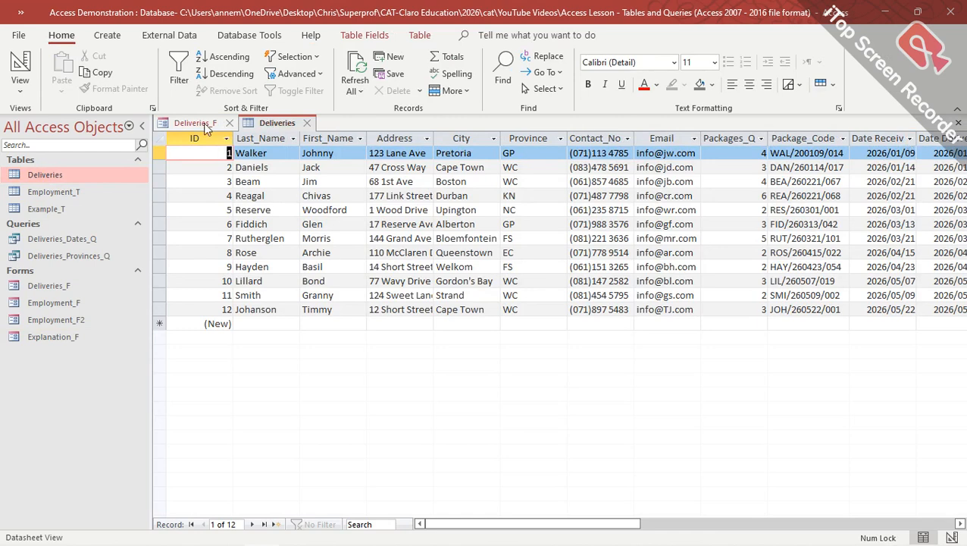
{"action": "left_click", "coordinate": [21, 68]}
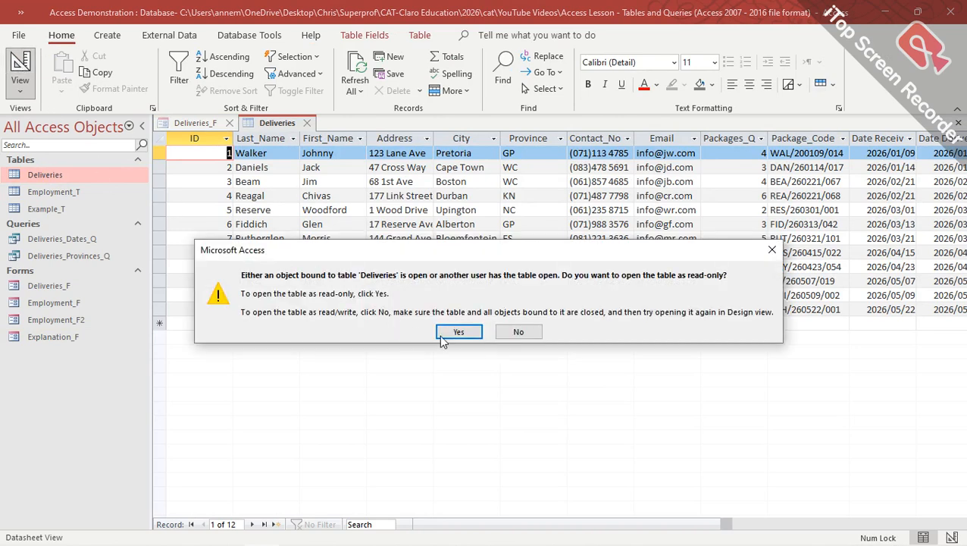
{"action": "left_click", "coordinate": [520, 332]}
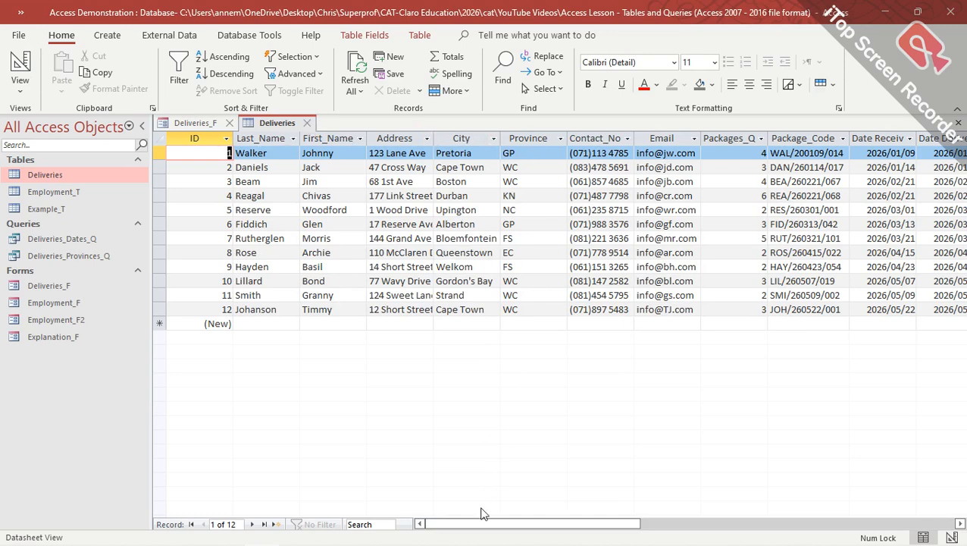
{"action": "mouse_move", "coordinate": [448, 527]}
{"action": "left_mouse_down"}
{"action": "mouse_move", "coordinate": [542, 523]}
{"action": "mouse_move", "coordinate": [449, 529]}
{"action": "left_mouse_up"}
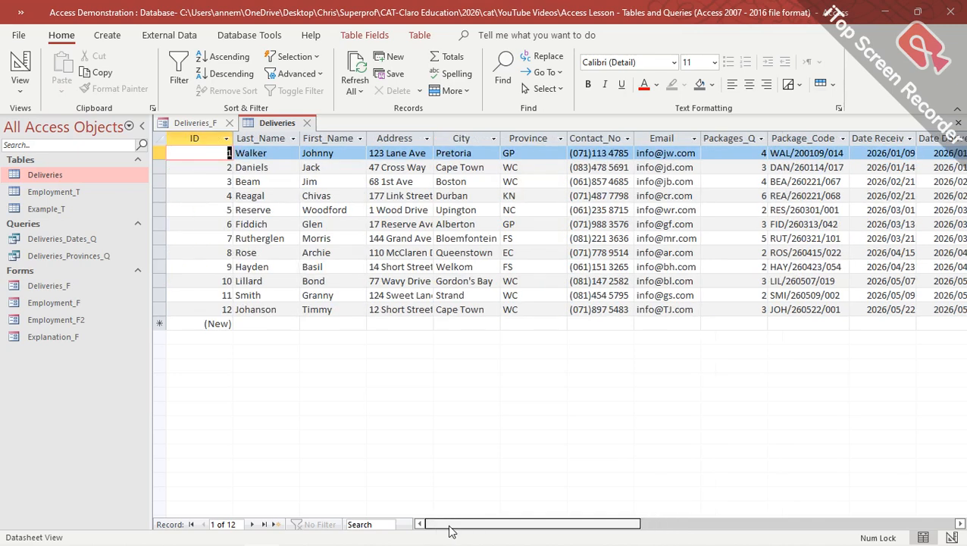
{"action": "left_click", "coordinate": [307, 122]}
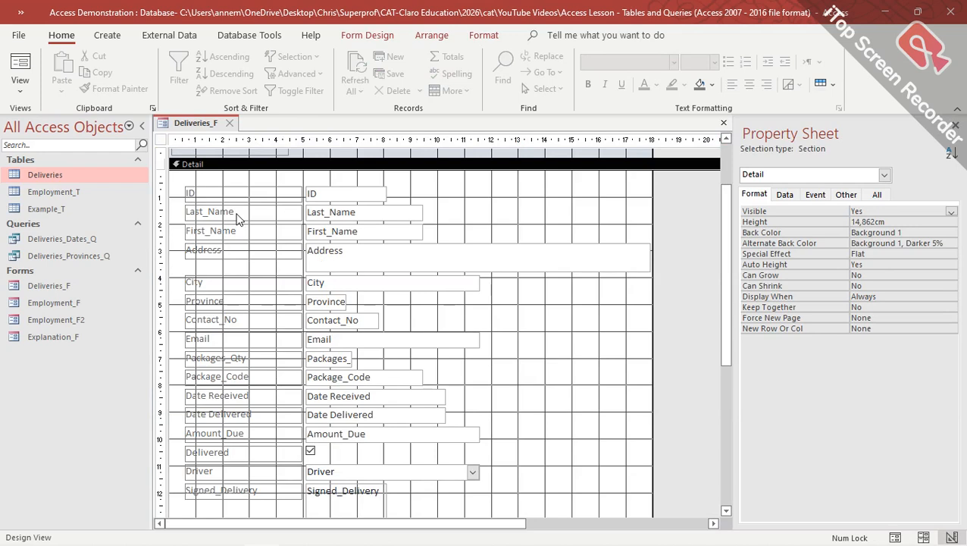
Step: Add page header and page footer sections to the Deliveries_F form
{"action": "scroll", "coordinate": [237, 322], "scroll_direction": "up", "scroll_amount": 2}
{"action": "scroll", "coordinate": [237, 322], "scroll_direction": "down", "scroll_amount": 5}
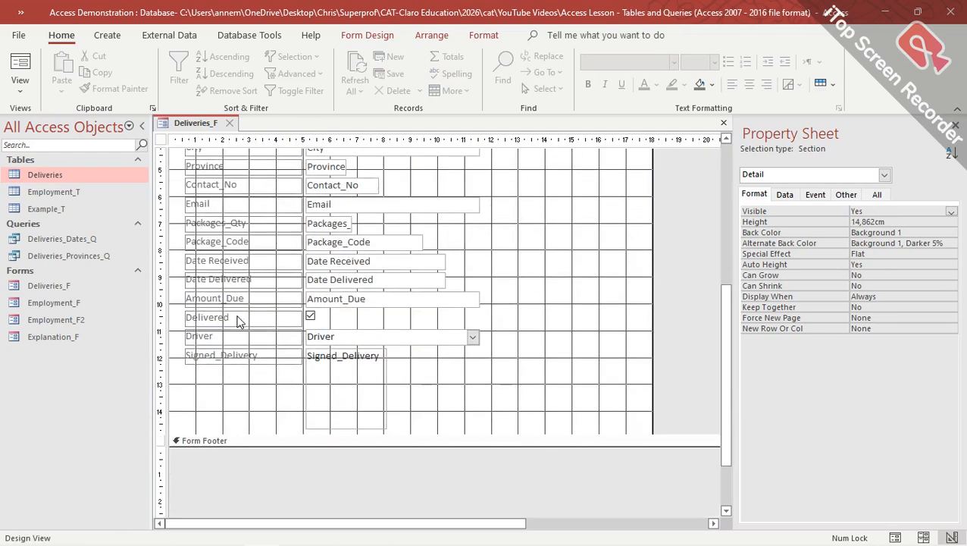
{"action": "scroll", "coordinate": [237, 322], "scroll_direction": "up", "scroll_amount": 1}
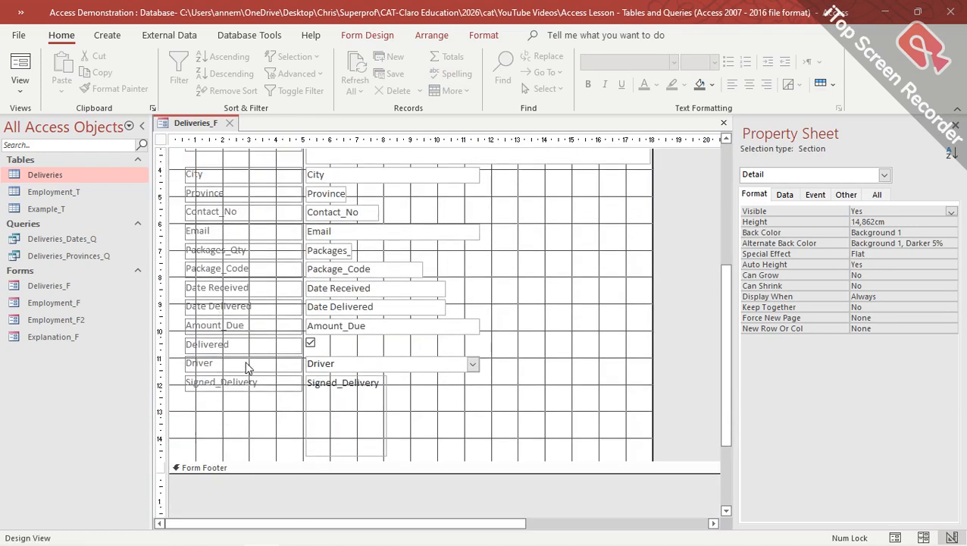
{"action": "scroll", "coordinate": [245, 368], "scroll_direction": "up", "scroll_amount": 5}
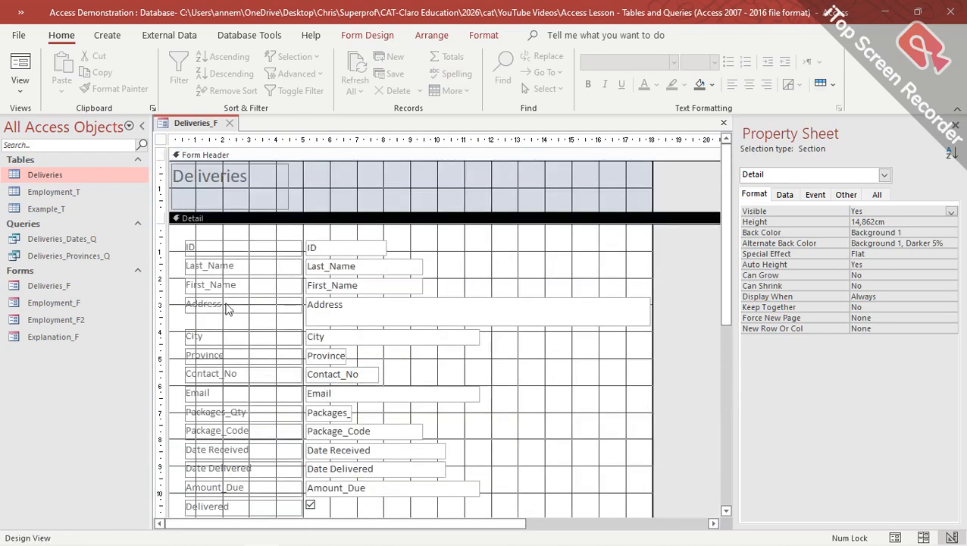
{"action": "right_click", "coordinate": [223, 220]}
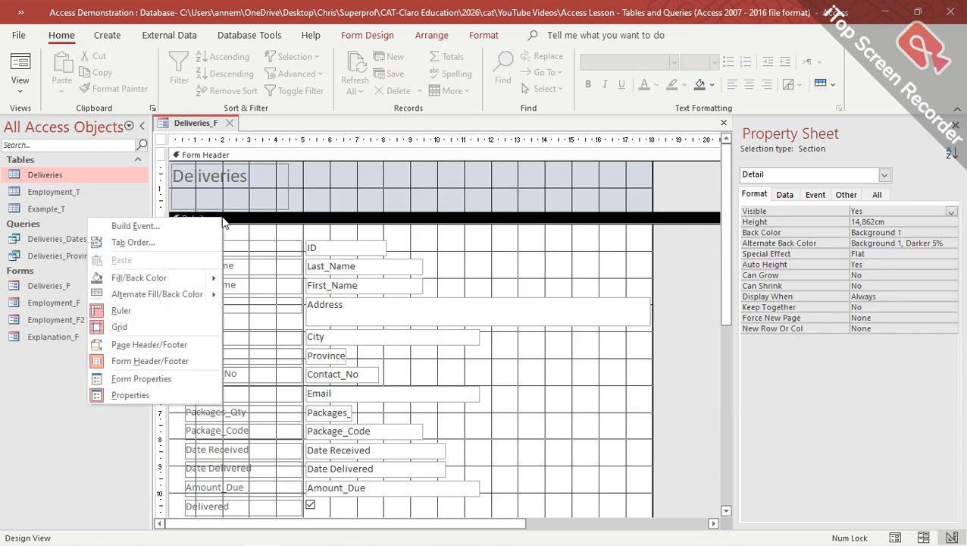
{"action": "left_click", "coordinate": [168, 346]}
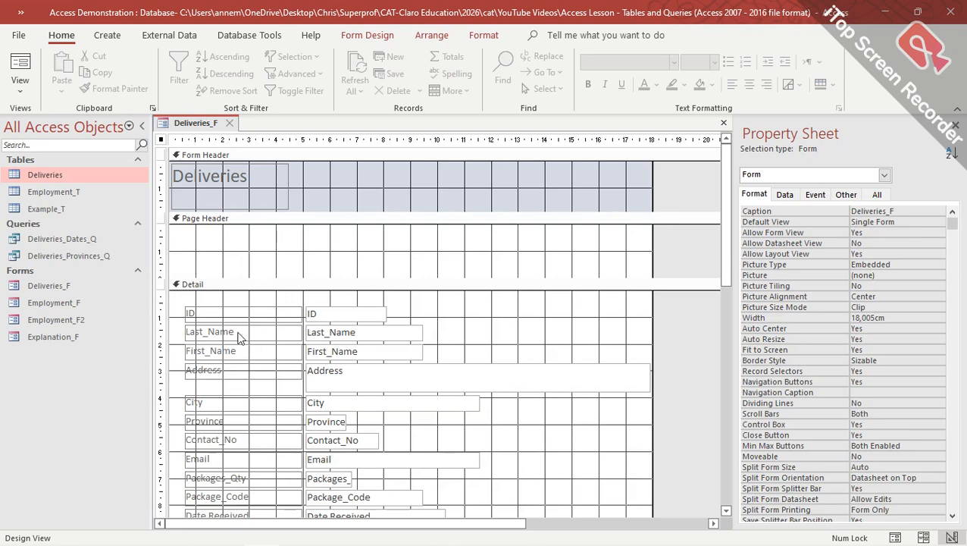
Step: Try expanding the form footer area to about 1.4 cm tall, and collapse it again
{"action": "scroll", "coordinate": [238, 337], "scroll_direction": "down", "scroll_amount": 6}
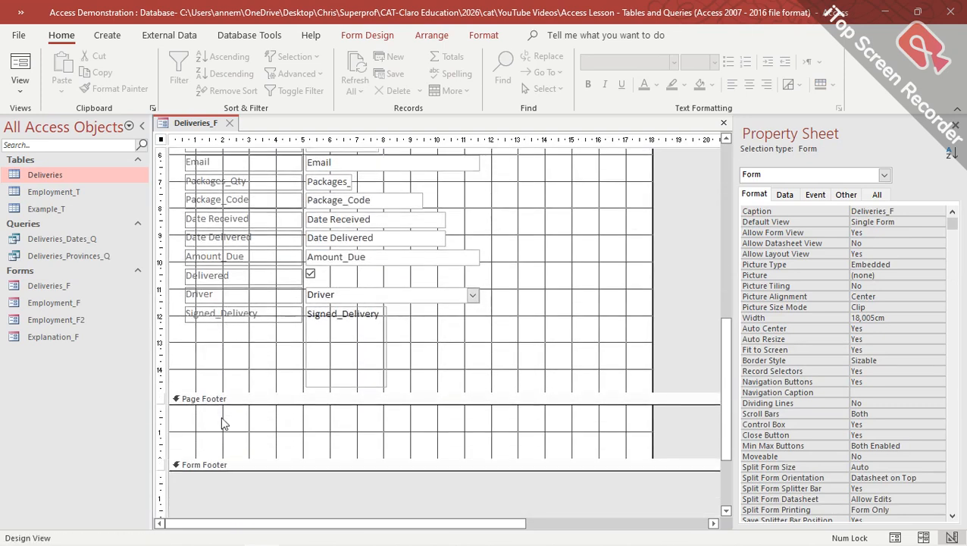
{"action": "left_click_drag", "start_coordinate": [239, 472], "coordinate": [241, 507]}
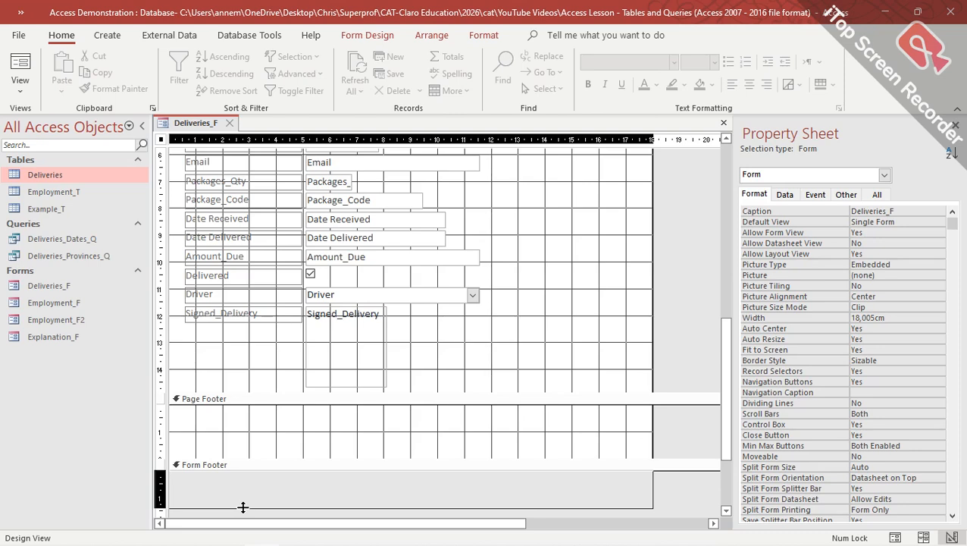
{"action": "left_click_drag", "start_coordinate": [243, 507], "coordinate": [243, 508]}
{"action": "scroll", "coordinate": [246, 371], "scroll_direction": "down", "scroll_amount": 2}
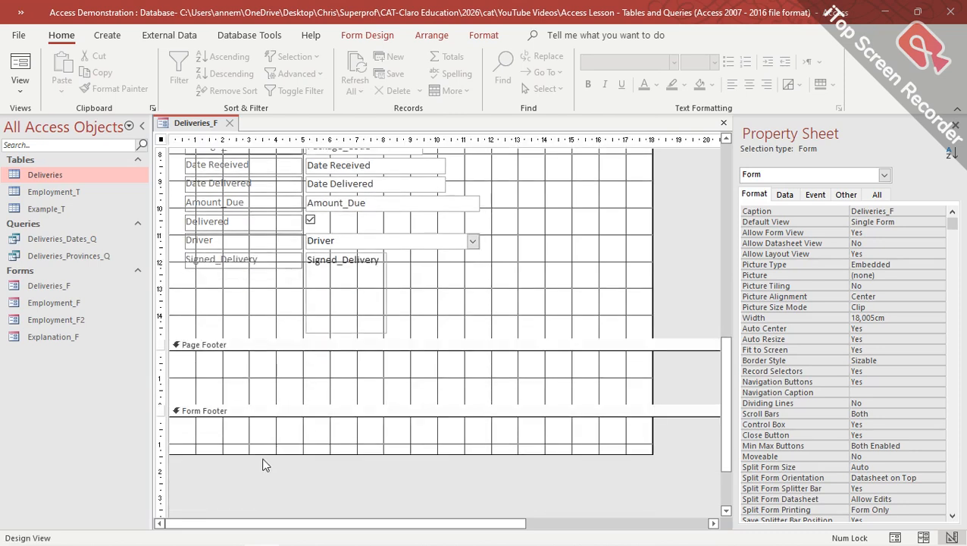
{"action": "left_click_drag", "start_coordinate": [264, 454], "coordinate": [257, 413]}
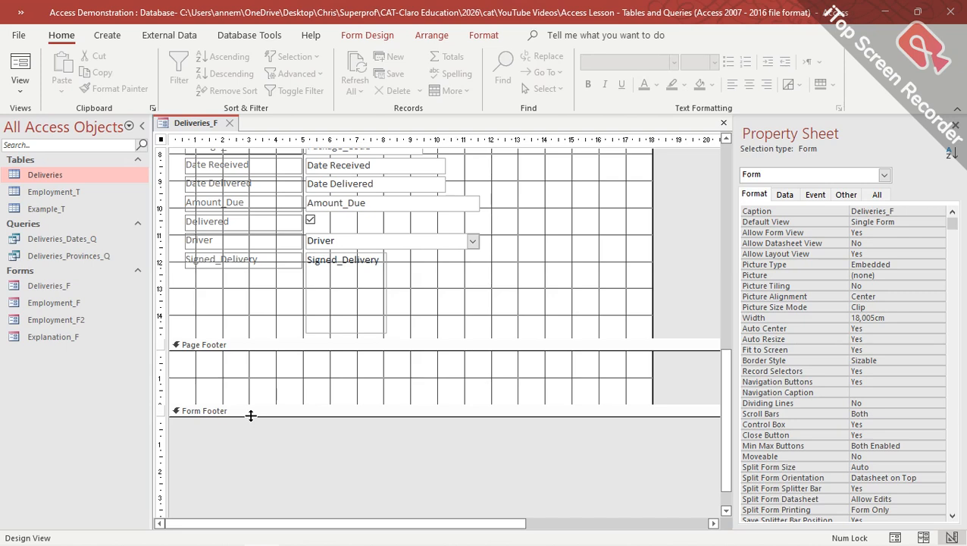
Step: Try expanding the form footer area to about 2.7 cm tall, and collapse it again
{"action": "left_click_drag", "start_coordinate": [251, 415], "coordinate": [267, 488]}
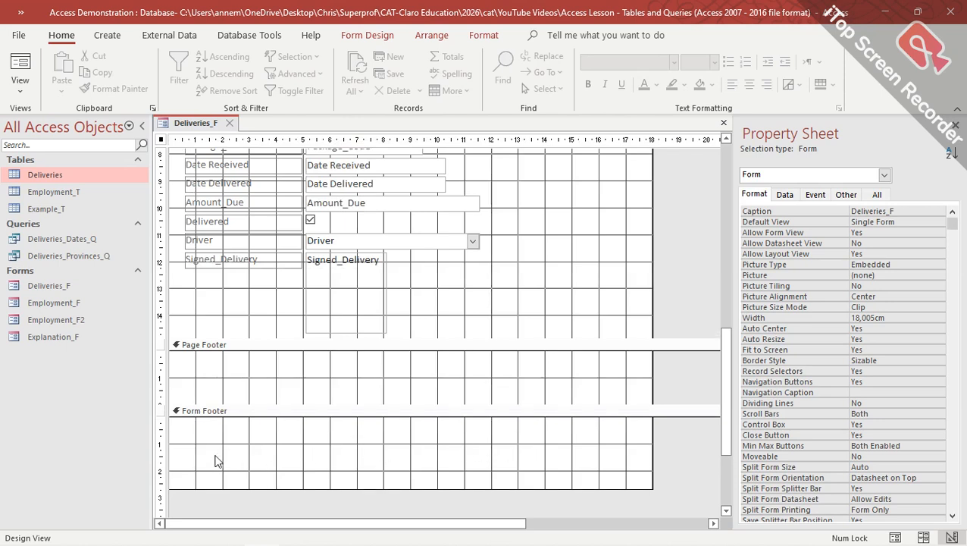
{"action": "left_click_drag", "start_coordinate": [309, 488], "coordinate": [296, 414]}
Step: Remove the page header and page footer sections from the Deliveries_F form
{"action": "scroll", "coordinate": [252, 384], "scroll_direction": "up", "scroll_amount": 3}
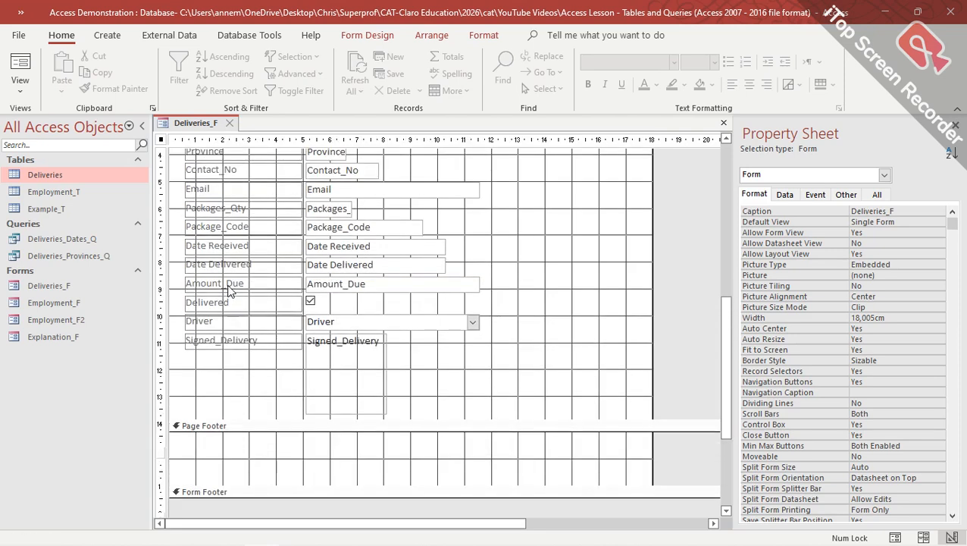
{"action": "scroll", "coordinate": [230, 292], "scroll_direction": "up", "scroll_amount": 8}
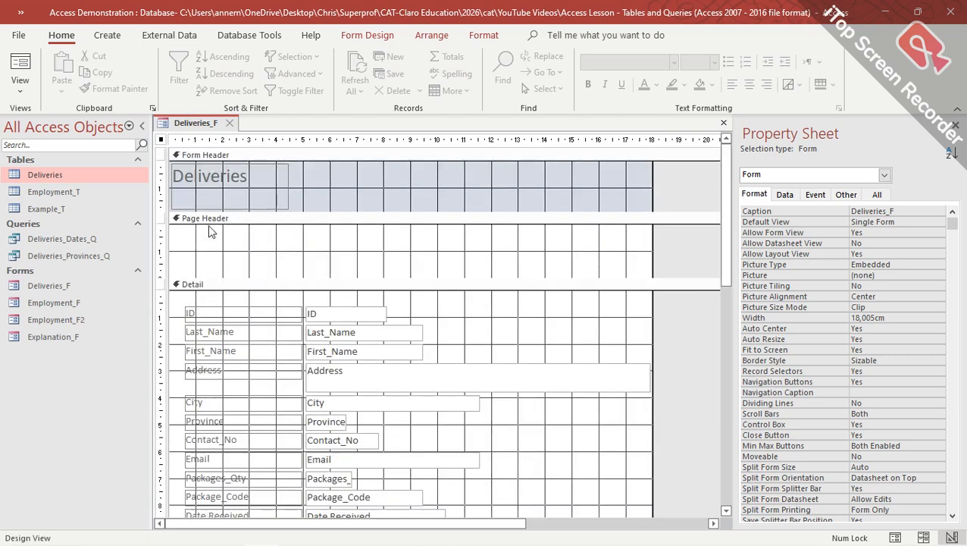
{"action": "right_click", "coordinate": [222, 220]}
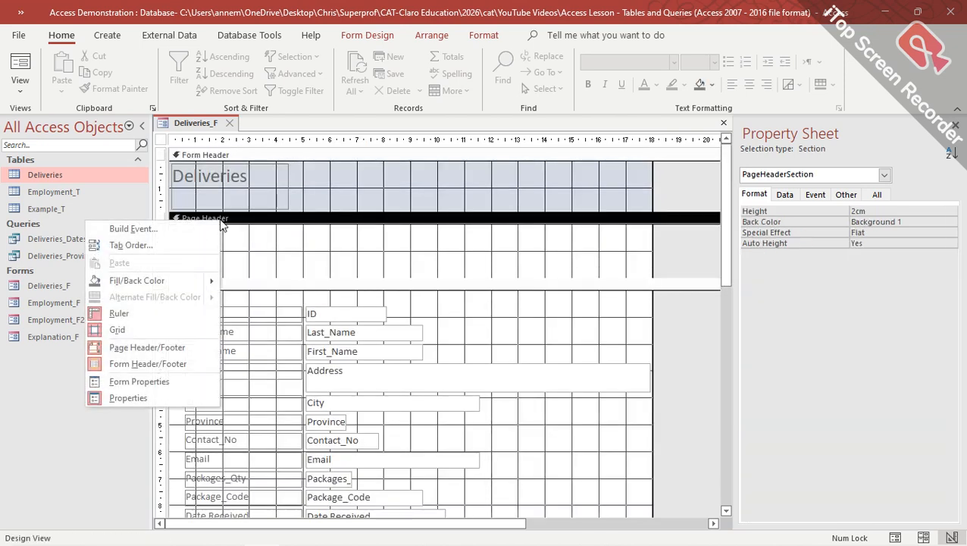
{"action": "left_click", "coordinate": [126, 348]}
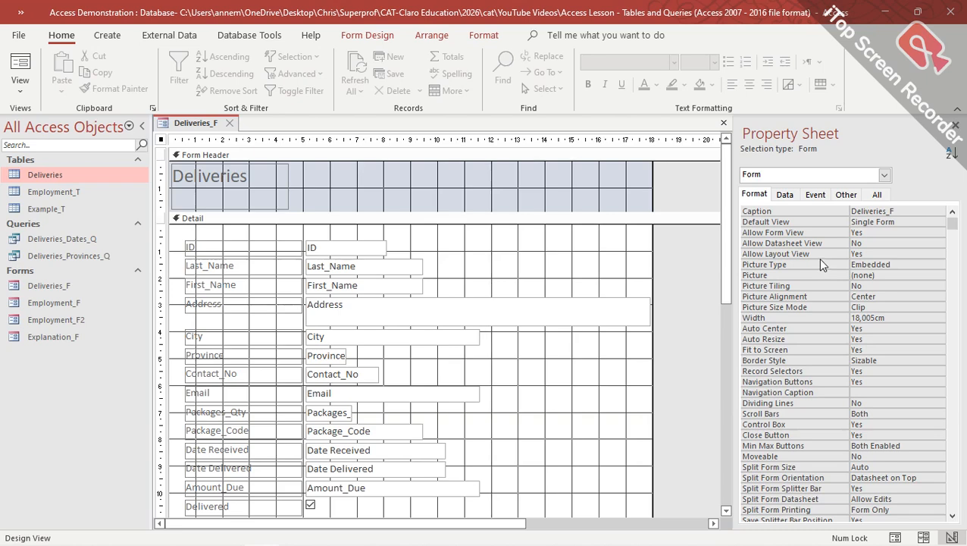
Step: Inspect the properties of the Deliveries title label, the ID label and text box, and the Delivered check box
{"action": "left_click", "coordinate": [221, 175]}
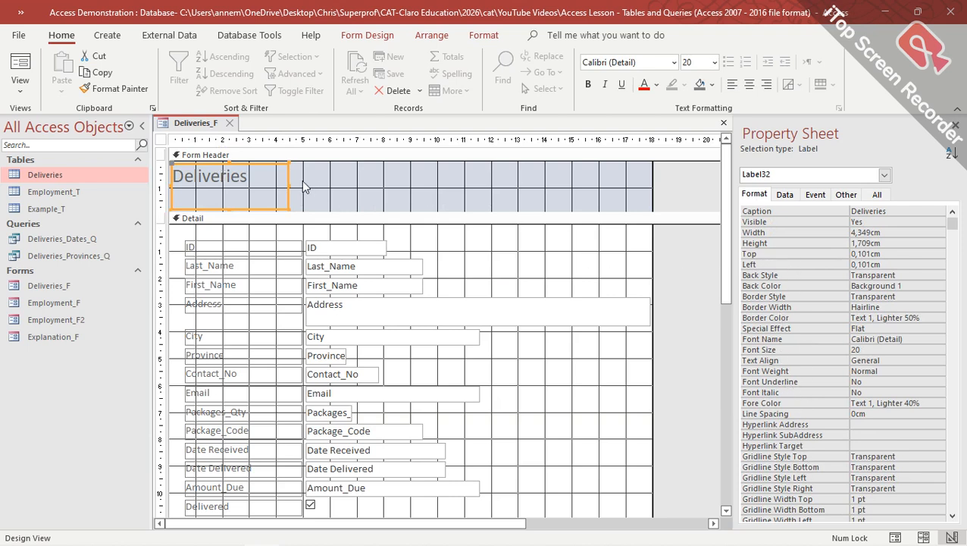
{"action": "left_click", "coordinate": [242, 247]}
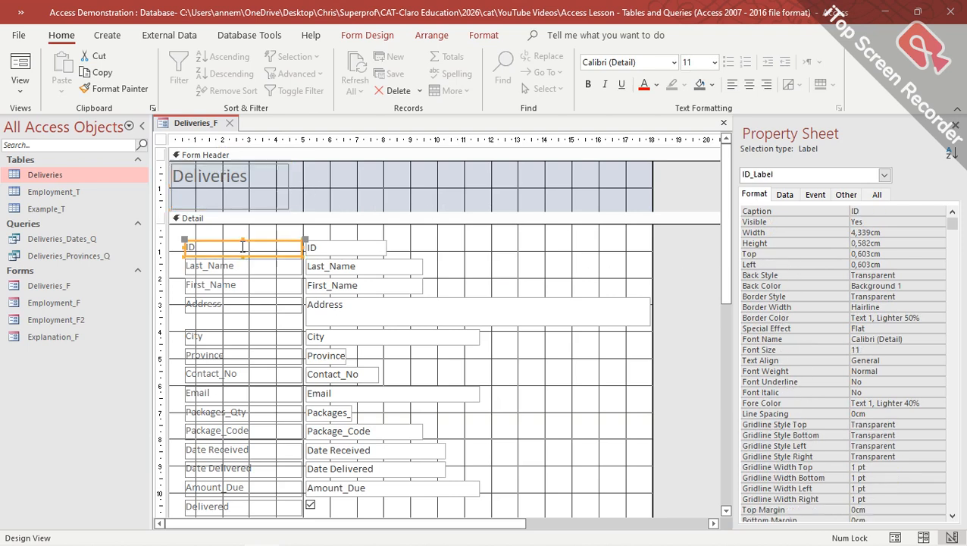
{"action": "left_click", "coordinate": [344, 249]}
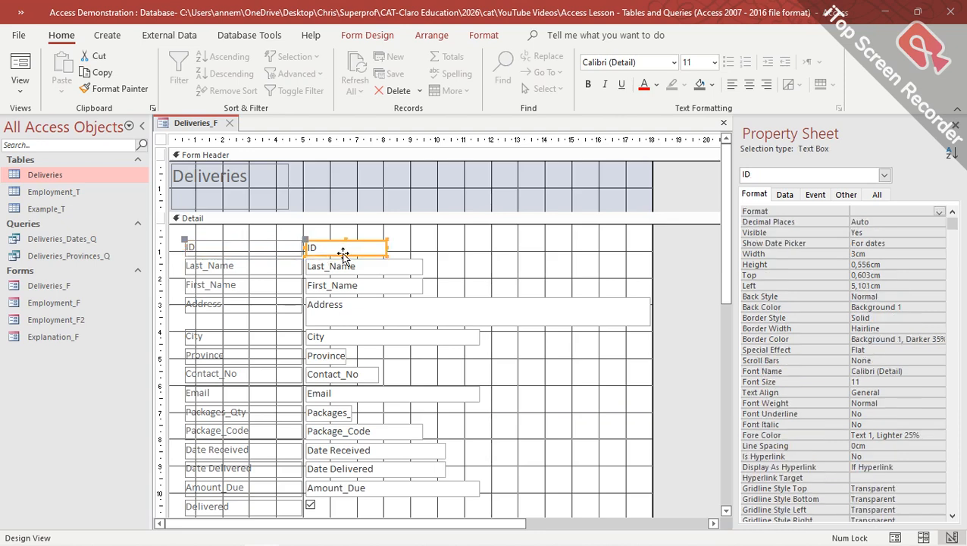
{"action": "scroll", "coordinate": [373, 402], "scroll_direction": "down", "scroll_amount": 2}
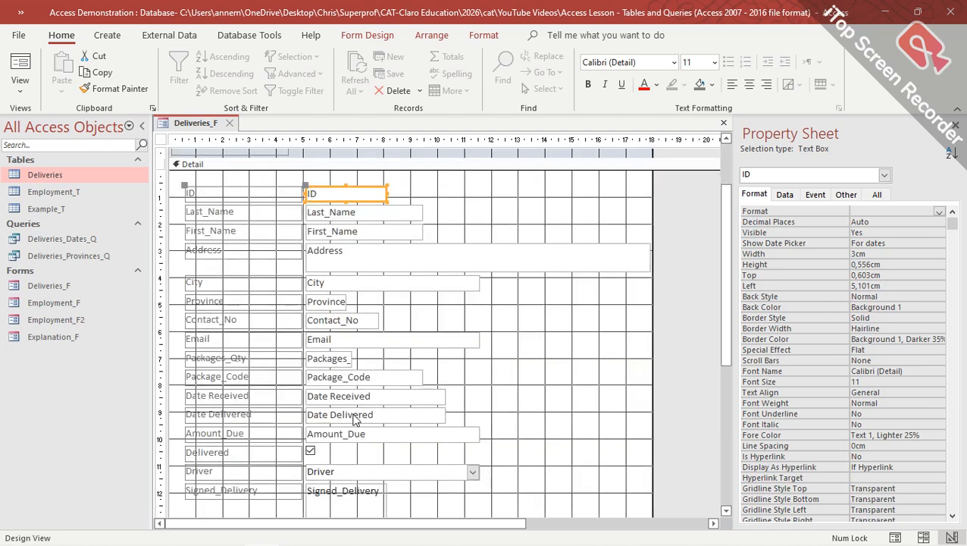
{"action": "left_click", "coordinate": [311, 452]}
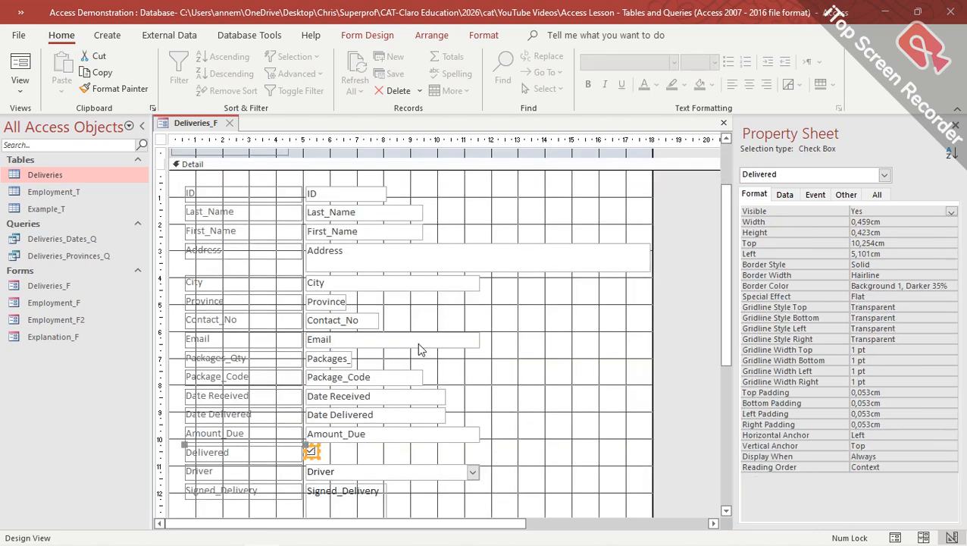
{"action": "scroll", "coordinate": [417, 342], "scroll_direction": "up", "scroll_amount": 2}
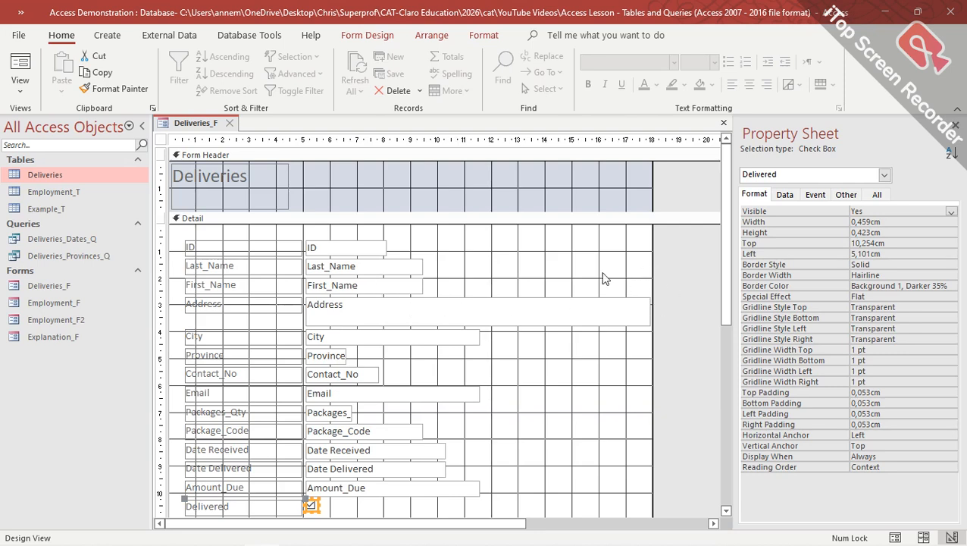
Step: Preview the form in Form View, and back in Design View widen the form area to about 20.6 cm
{"action": "left_click", "coordinate": [19, 85]}
{"action": "left_click", "coordinate": [53, 123]}
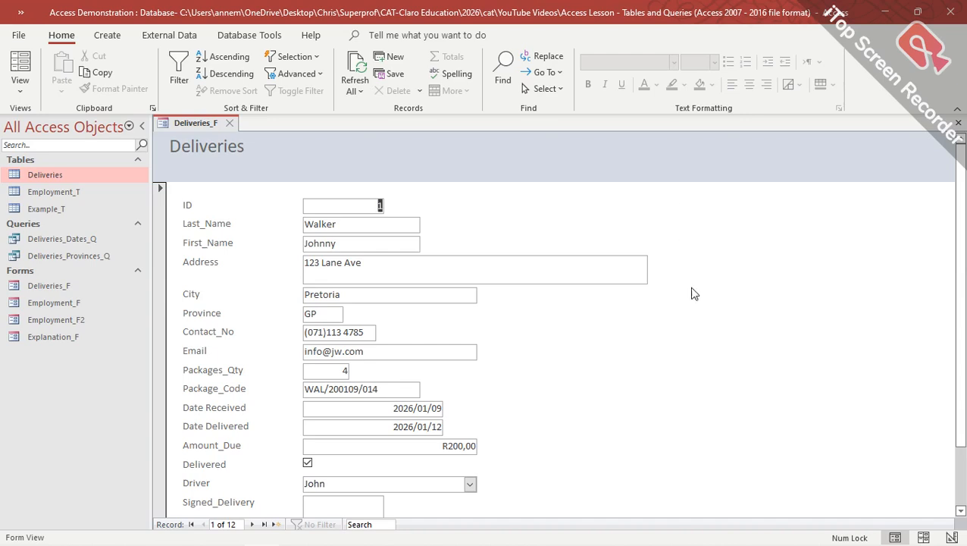
{"action": "left_click", "coordinate": [26, 97]}
{"action": "left_click", "coordinate": [64, 185]}
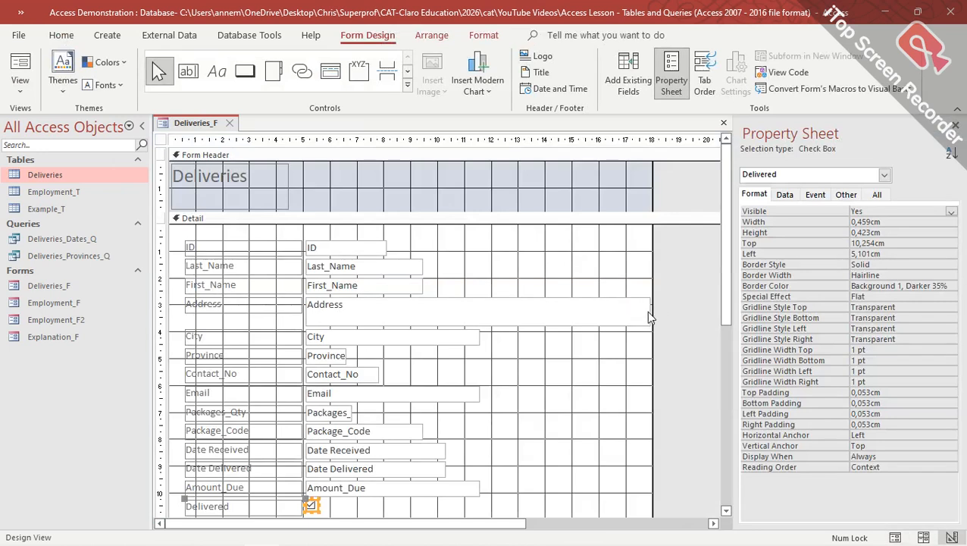
{"action": "left_click_drag", "start_coordinate": [654, 288], "coordinate": [715, 282]}
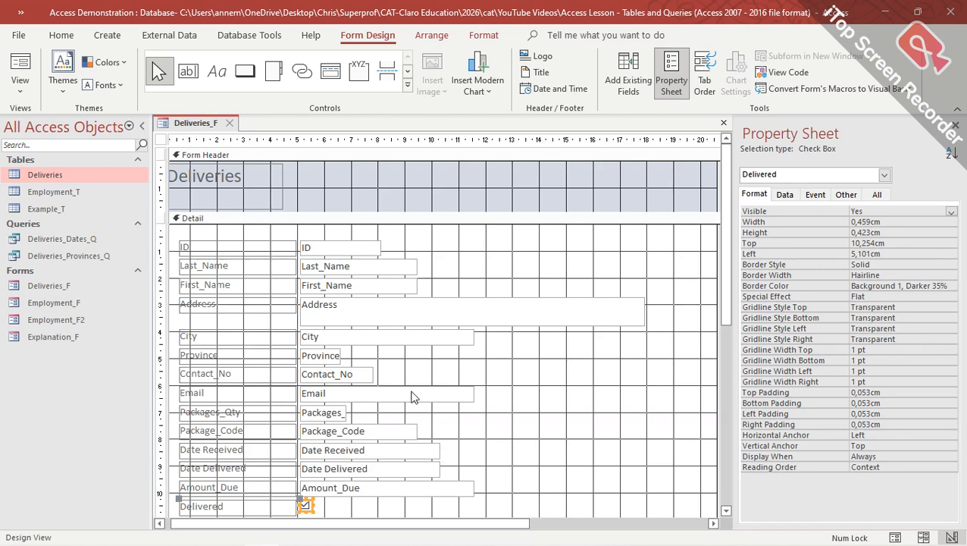
Step: Shorten the ID label in the Detail section to about 1.4 cm wide, leaving its text box as it is
{"action": "left_click", "coordinate": [344, 250]}
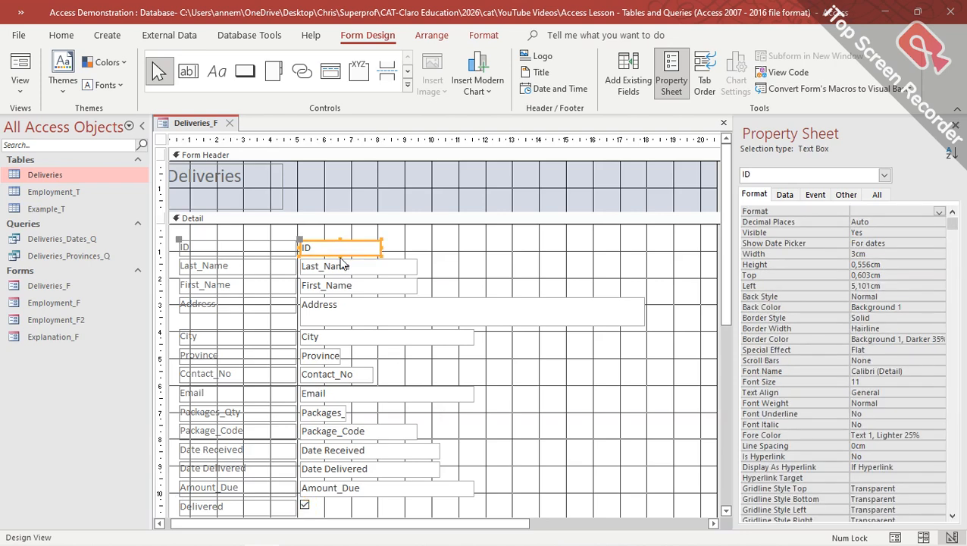
{"action": "left_click", "coordinate": [248, 250]}
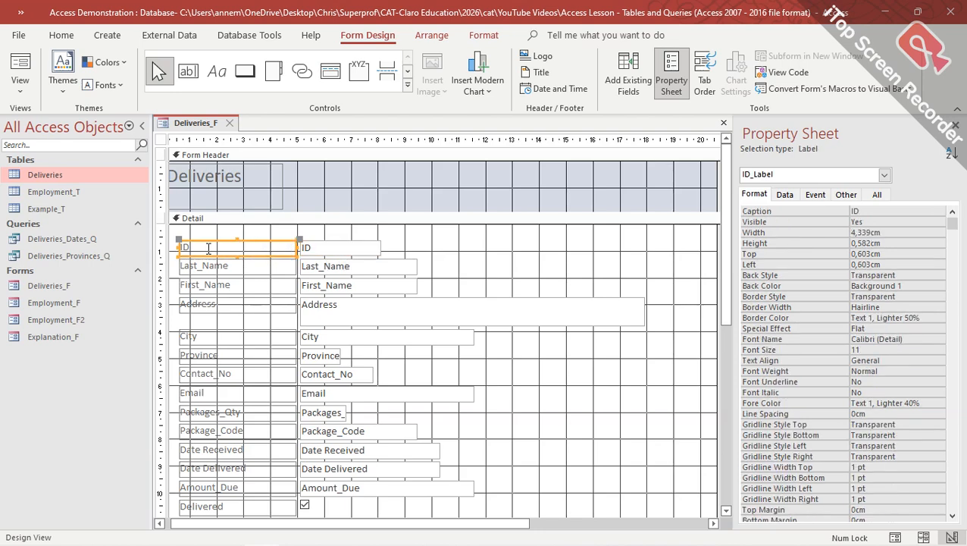
{"action": "left_click", "coordinate": [338, 250]}
{"action": "left_click", "coordinate": [252, 251]}
{"action": "left_click_drag", "start_coordinate": [296, 248], "coordinate": [219, 248]}
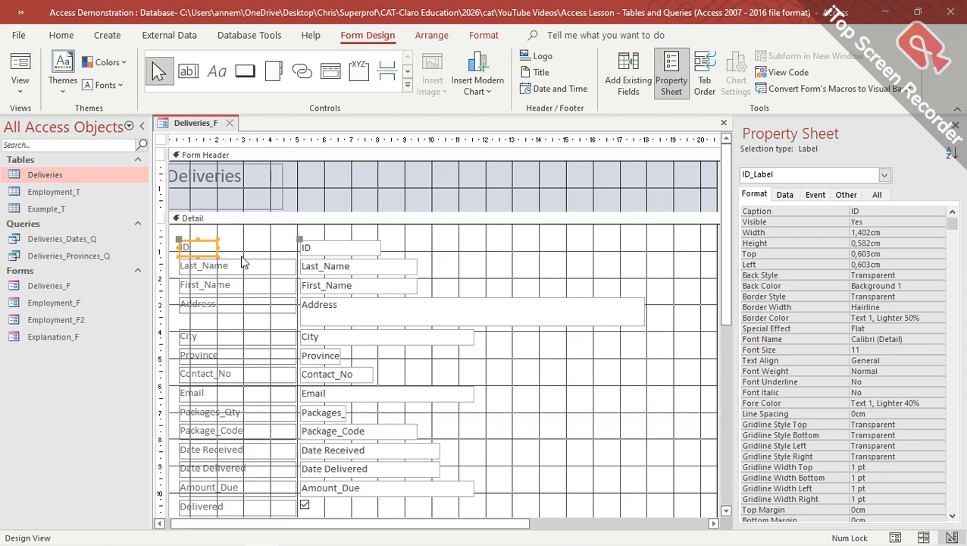
Step: Try narrowing the Last_Name label alone to about 2.4 cm, and undo the change
{"action": "left_click", "coordinate": [268, 267]}
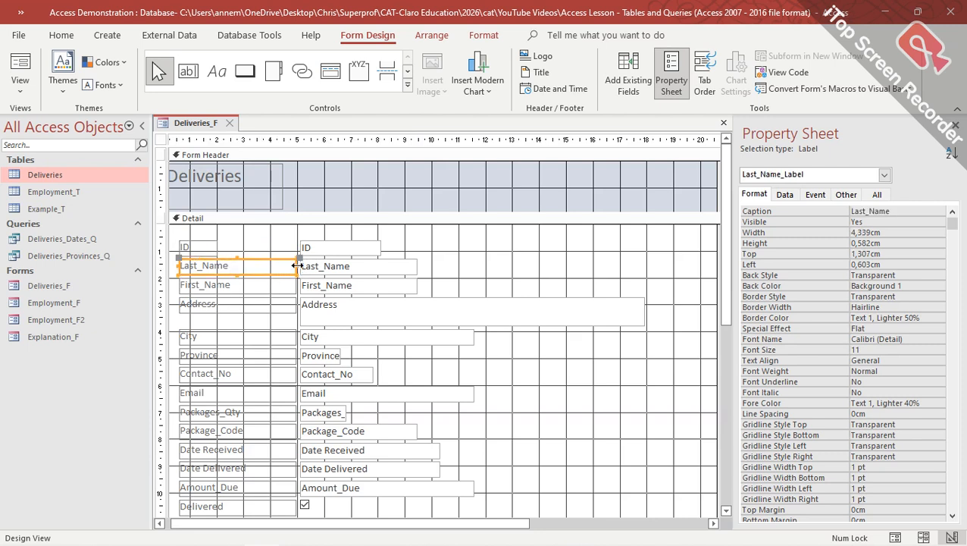
{"action": "left_click_drag", "start_coordinate": [296, 265], "coordinate": [242, 266]}
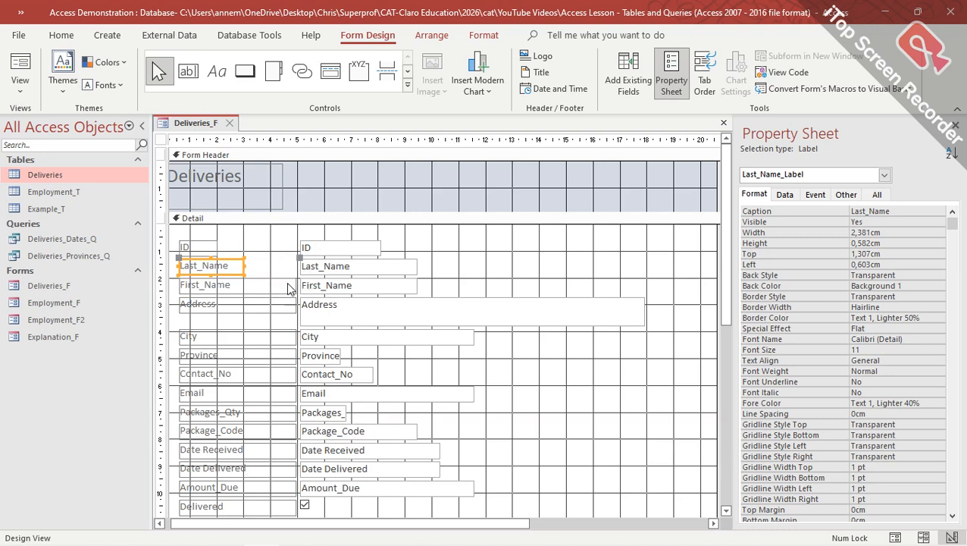
{"action": "key", "text": "ctrl+z"}
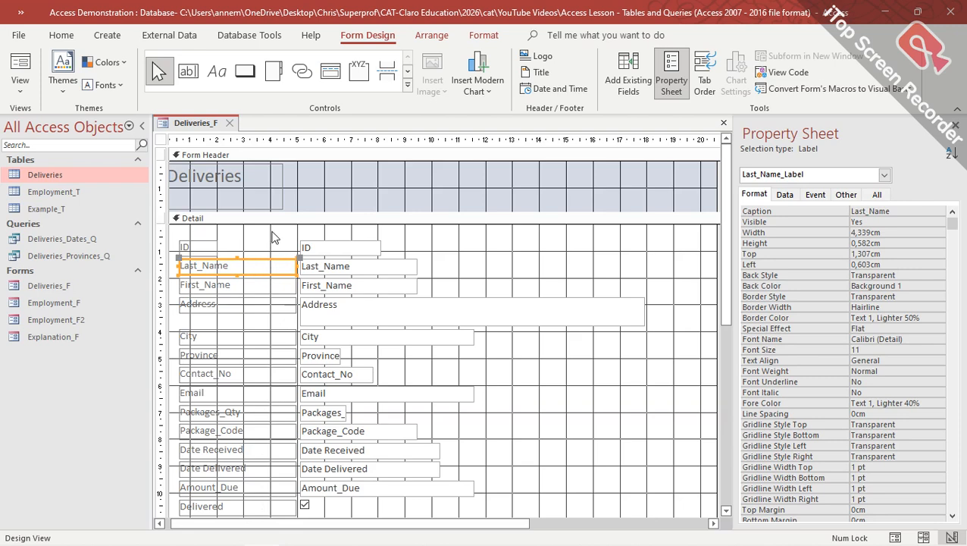
Step: Select all labels from Last_Name down to Delivered together and narrow them to about 2.7 cm wide
{"action": "left_click", "coordinate": [275, 234]}
{"action": "left_click", "coordinate": [253, 267]}
{"action": "left_click", "coordinate": [255, 292], "text": "shift"}
{"action": "left_click", "coordinate": [253, 309], "text": "shift"}
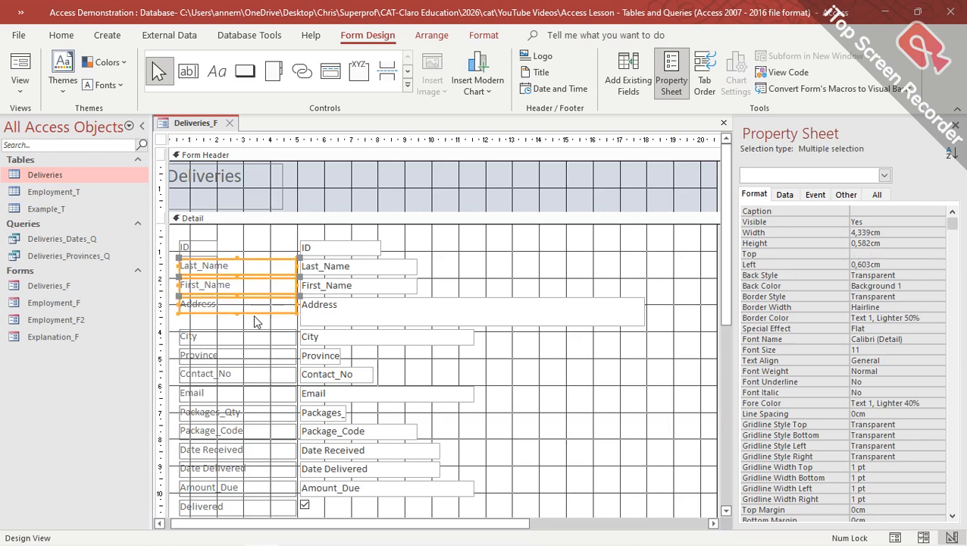
{"action": "left_click", "coordinate": [256, 340], "text": "shift"}
{"action": "left_click", "coordinate": [264, 357], "text": "shift"}
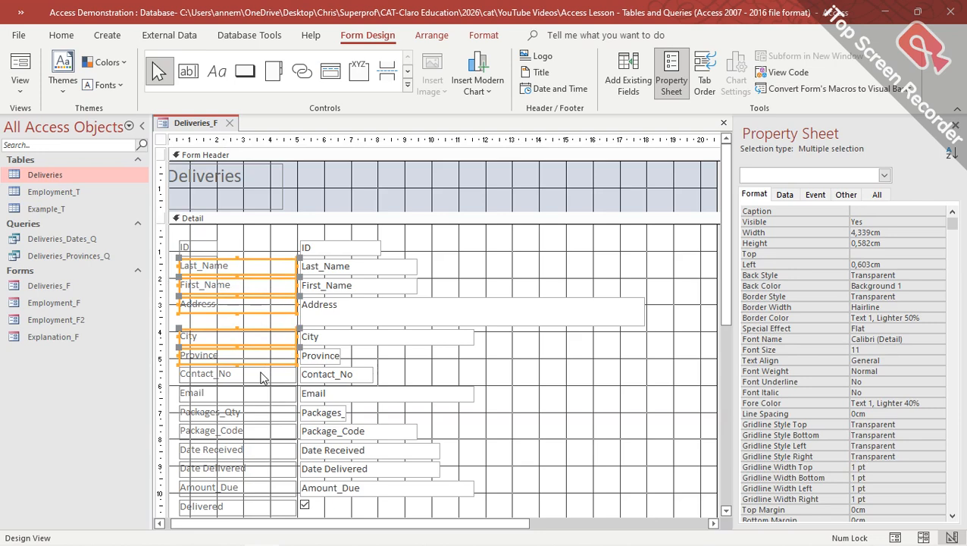
{"action": "left_click", "coordinate": [262, 376], "text": "shift"}
{"action": "left_click", "coordinate": [262, 395], "text": "shift"}
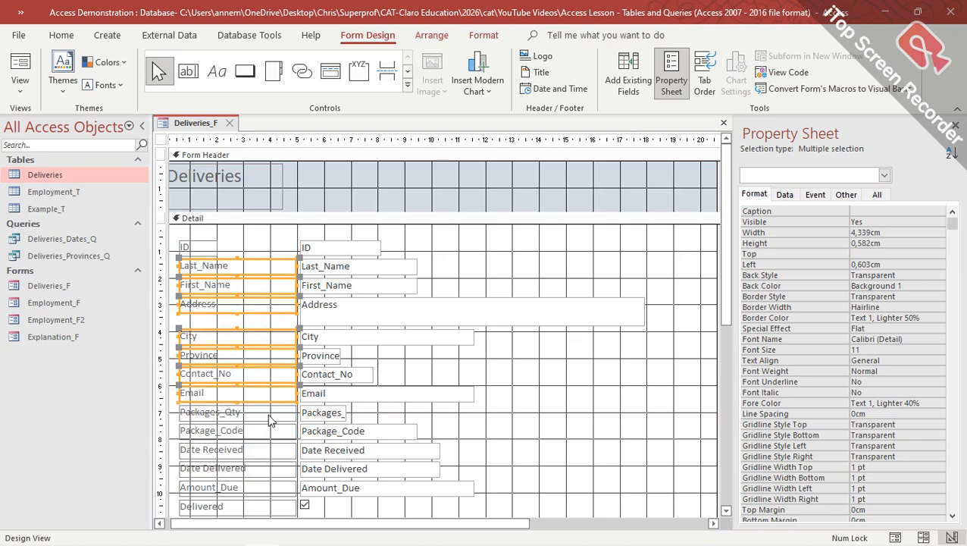
{"action": "left_click", "coordinate": [271, 415], "text": "shift"}
{"action": "left_click", "coordinate": [265, 435], "text": "shift"}
{"action": "left_click", "coordinate": [280, 454], "text": "shift"}
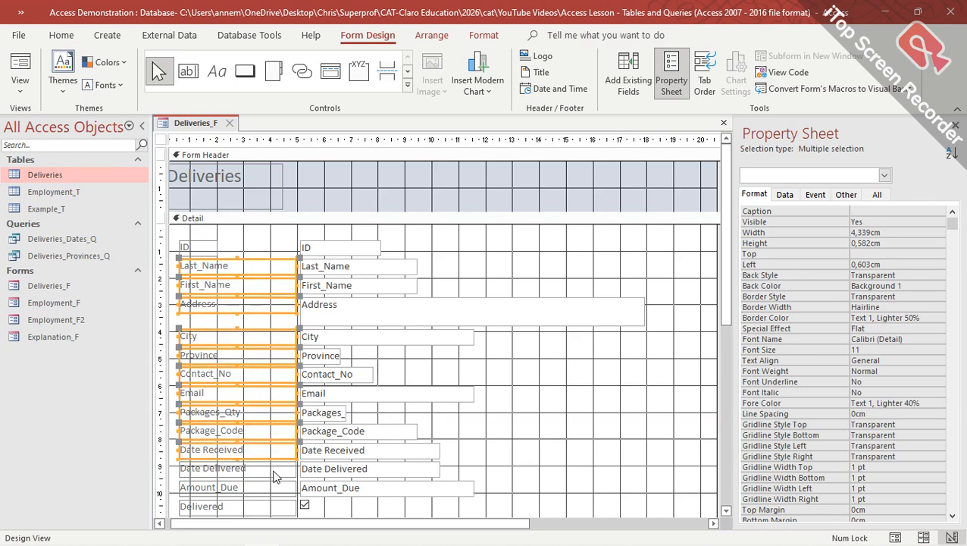
{"action": "left_click", "coordinate": [276, 471], "text": "shift"}
{"action": "left_click", "coordinate": [278, 489], "text": "shift"}
{"action": "left_click", "coordinate": [273, 506], "text": "shift"}
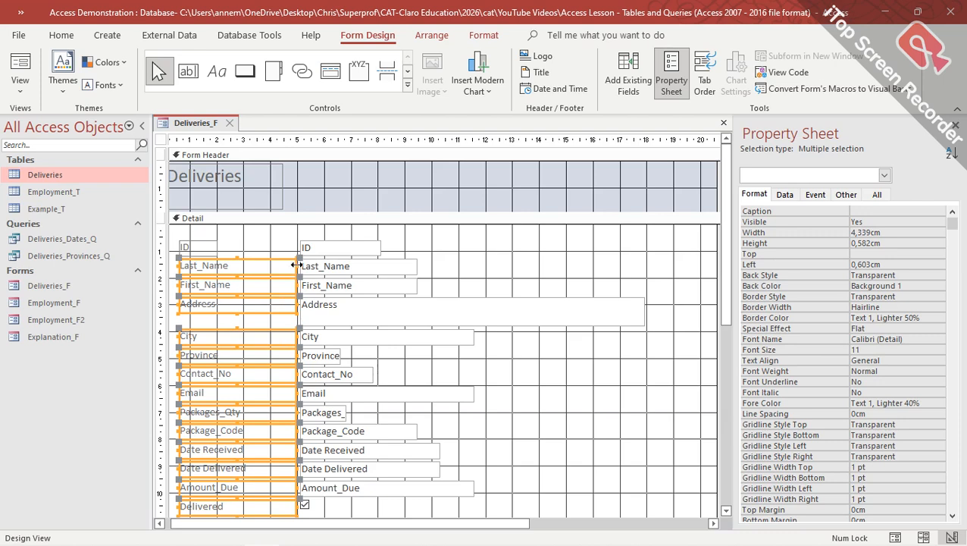
{"action": "left_click_drag", "start_coordinate": [295, 264], "coordinate": [252, 266]}
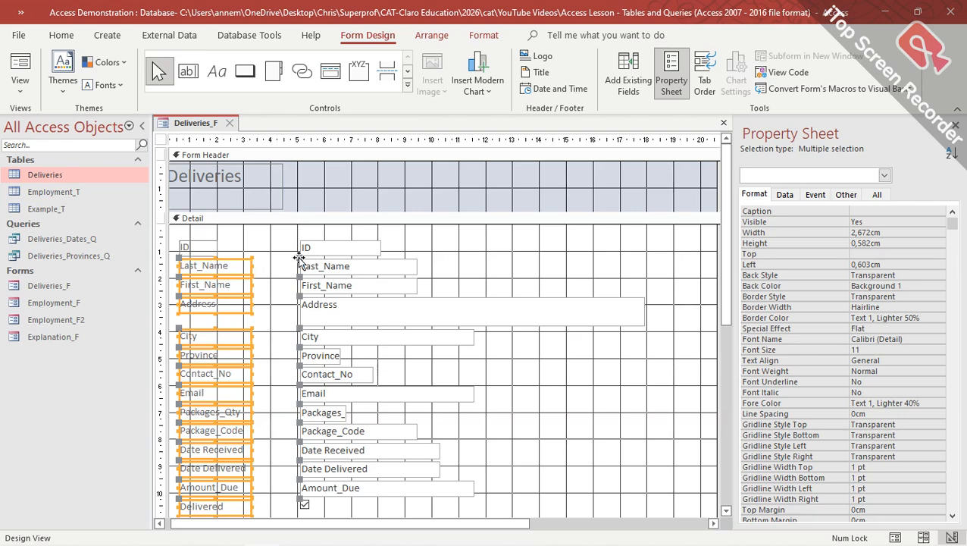
Step: Try moving the Last_Name label separately toward its text box, and undo the move
{"action": "left_click_drag", "start_coordinate": [299, 258], "coordinate": [320, 270]}
{"action": "left_click_drag", "start_coordinate": [182, 260], "coordinate": [215, 256]}
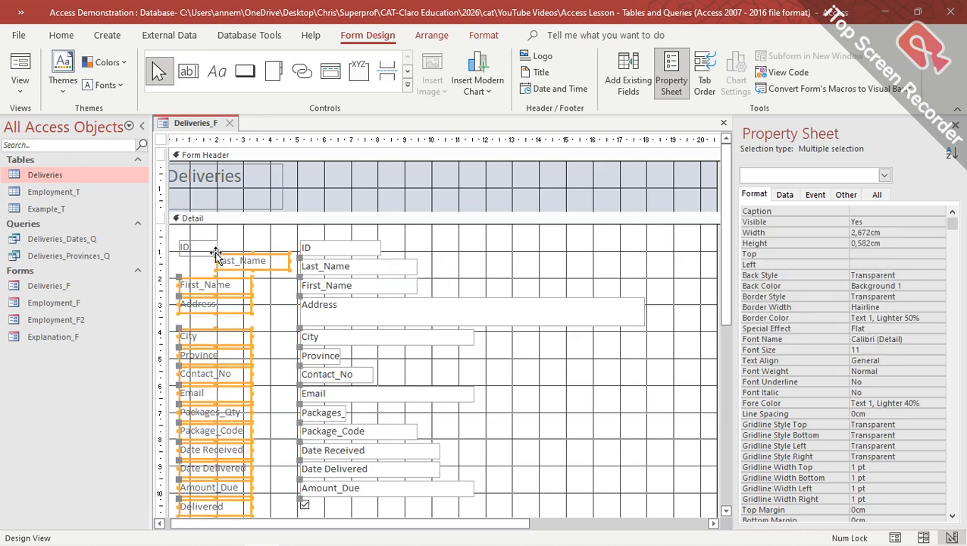
{"action": "key", "text": "ctrl+z"}
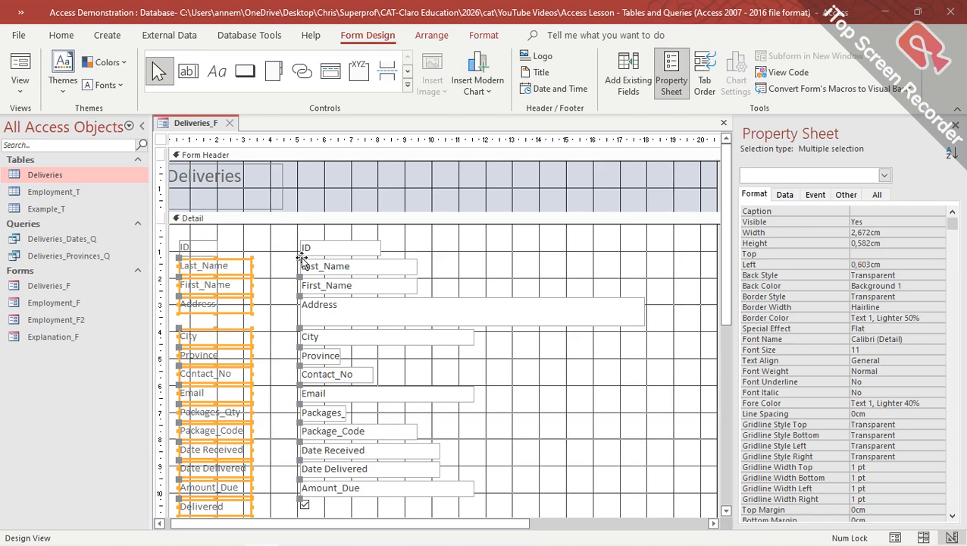
Step: Move the Last_Name and First_Name text boxes left beside their labels, to about 3.5 cm from the form's left edge
{"action": "left_click_drag", "start_coordinate": [302, 257], "coordinate": [260, 281]}
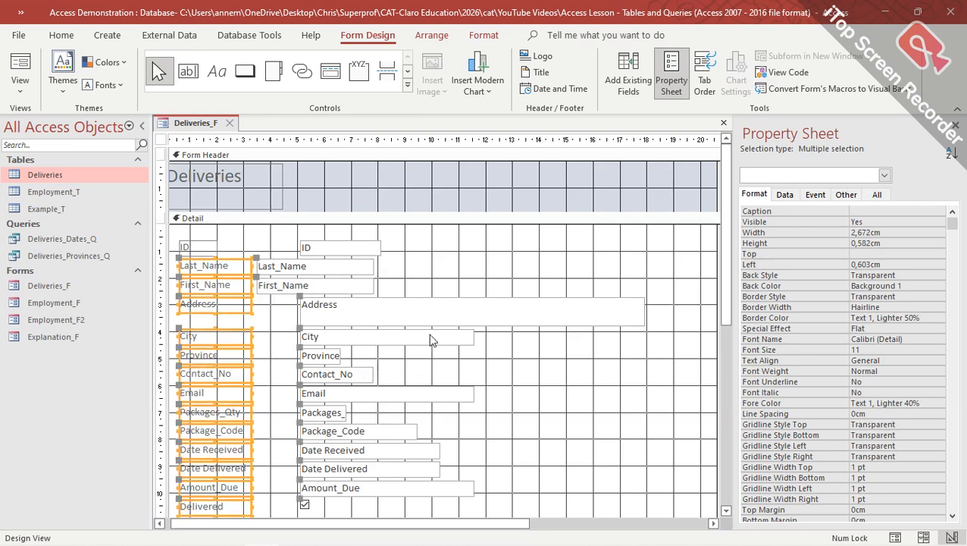
{"action": "left_click", "coordinate": [413, 280]}
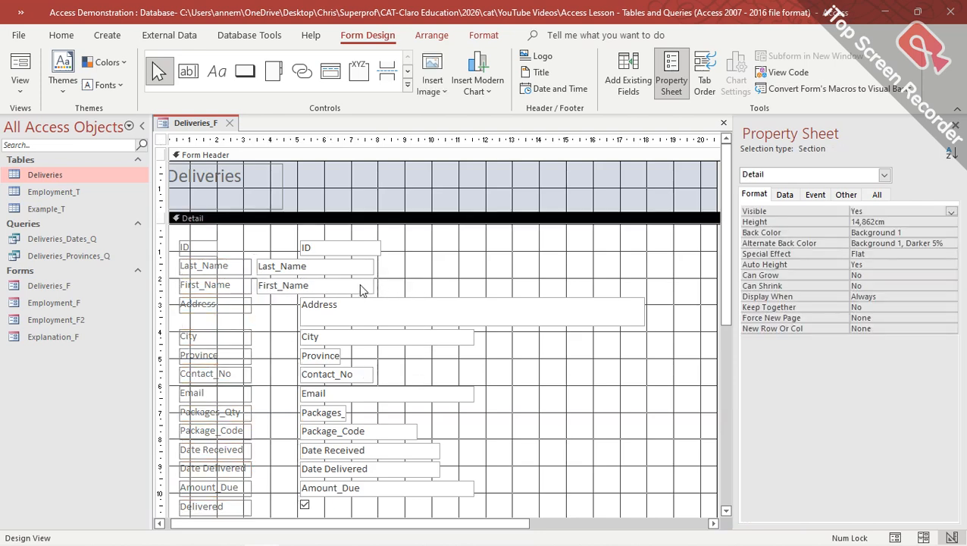
{"action": "left_click", "coordinate": [360, 284]}
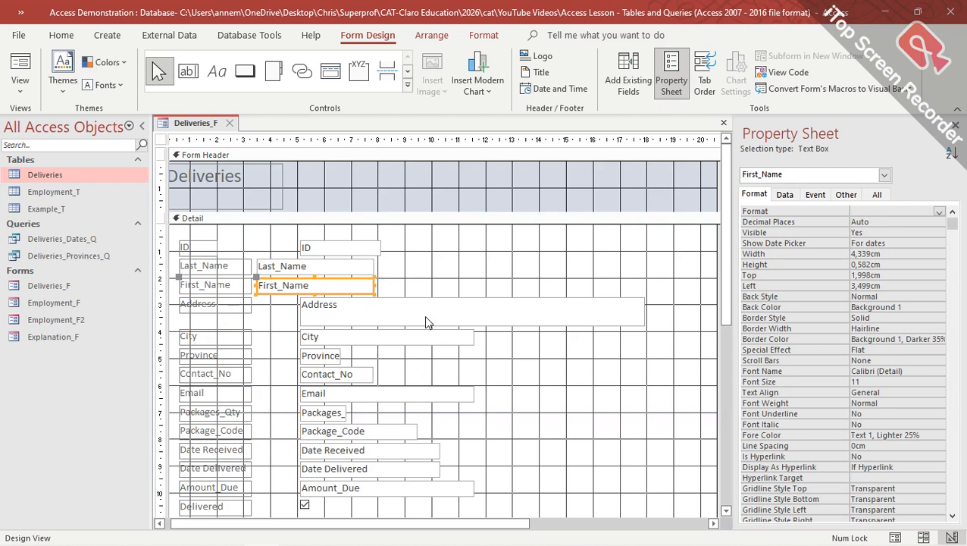
{"action": "left_click", "coordinate": [425, 271]}
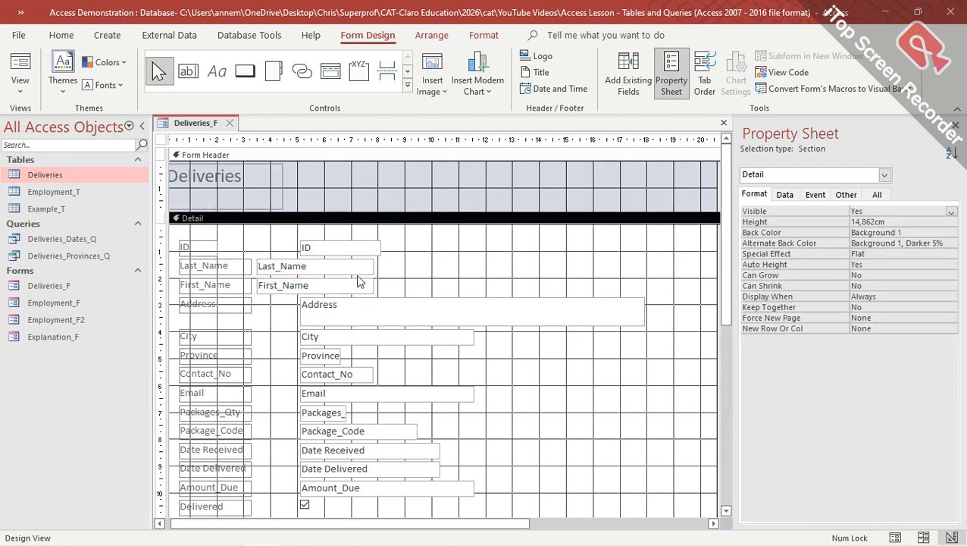
Step: Nudge the First_Name label and text box slightly to the right, and select the Last_Name text box
{"action": "left_click", "coordinate": [324, 288]}
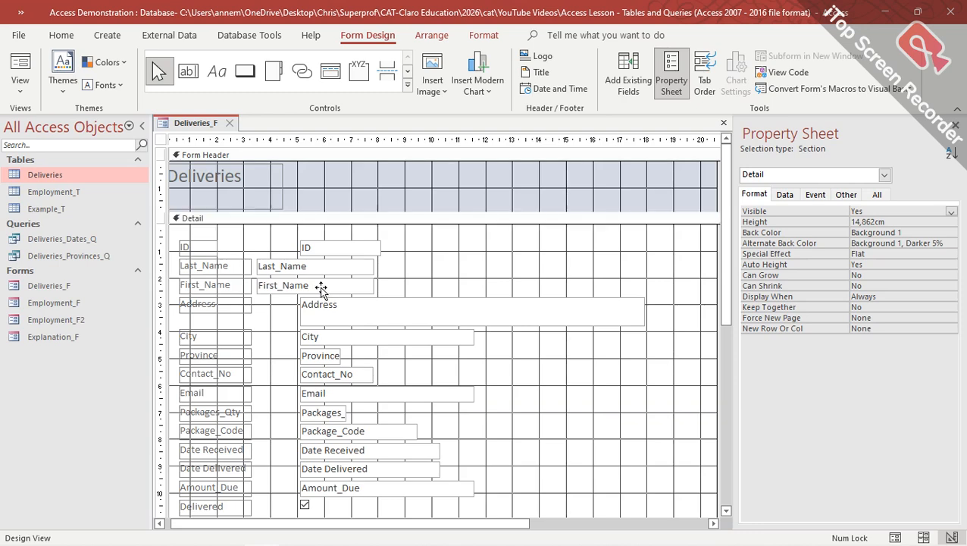
{"action": "key", "text": "Right"}
{"action": "left_click", "coordinate": [480, 280]}
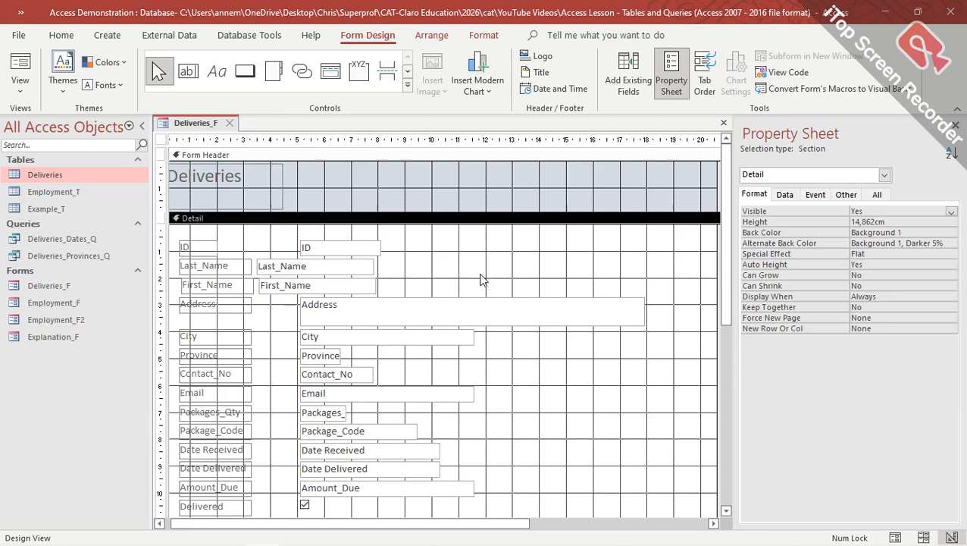
{"action": "left_click", "coordinate": [354, 275]}
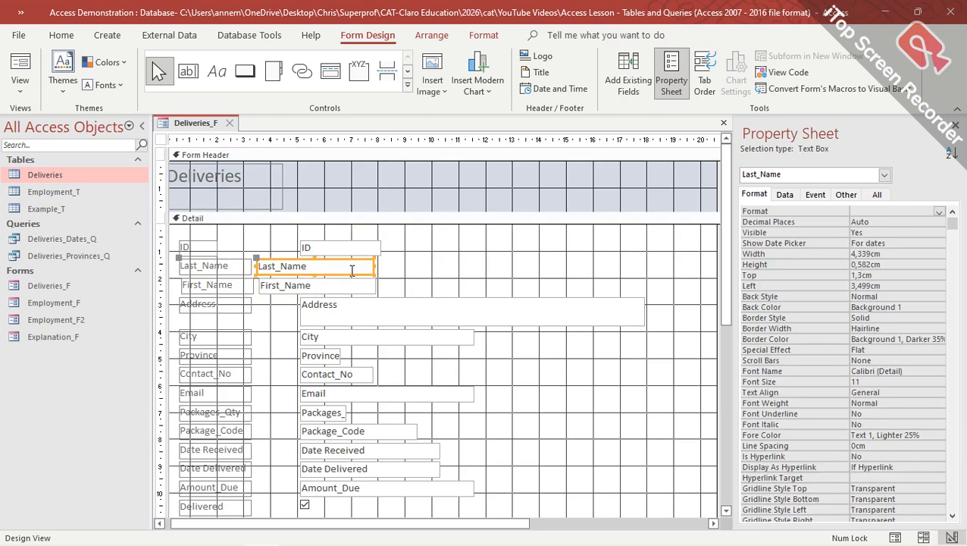
Step: Nudge the Last_Name and First_Name labels and text boxes right until the text boxes sit about 3,7 cm from the form's left edge
{"action": "key", "text": "Right"}
{"action": "key", "text": "Right"}
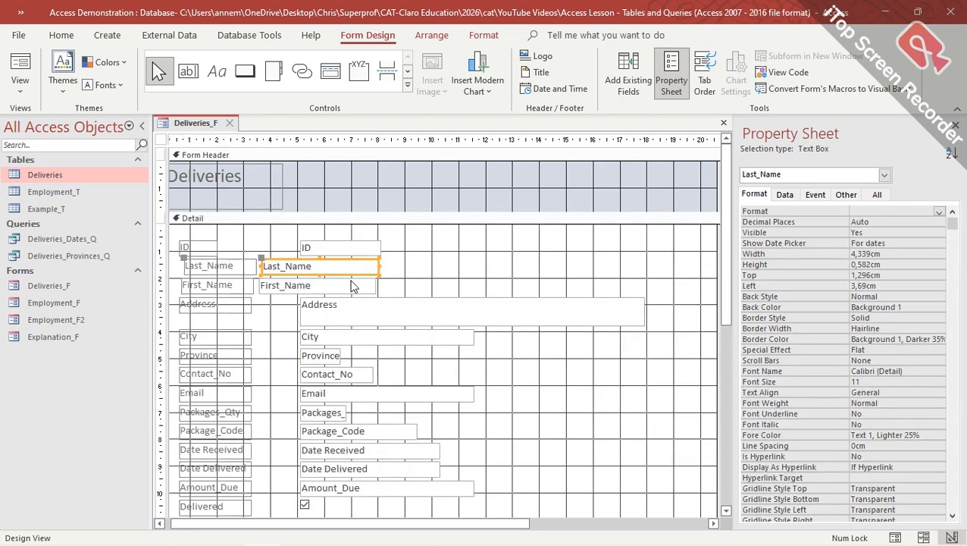
{"action": "left_click", "coordinate": [366, 288]}
{"action": "key", "text": "Right"}
{"action": "key", "text": "Right"}
{"action": "left_click", "coordinate": [422, 276]}
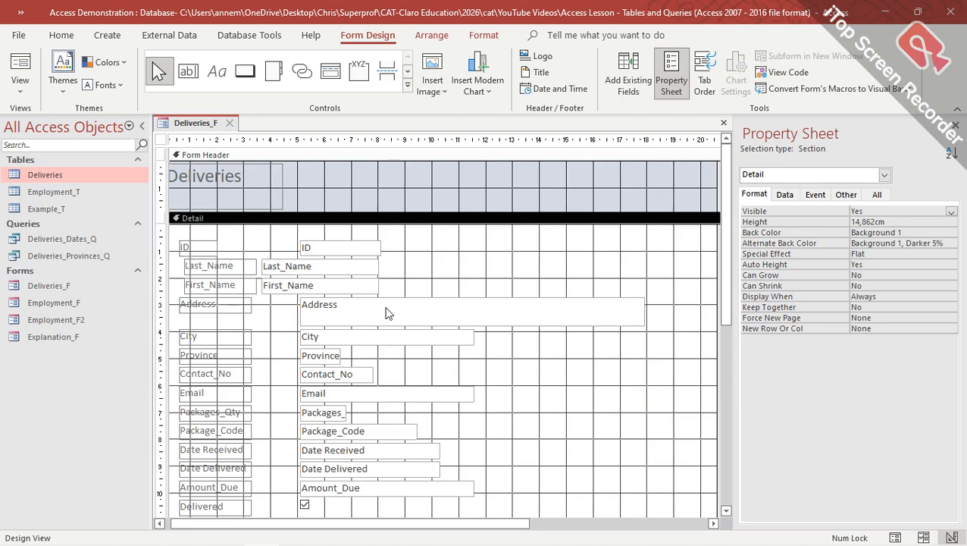
Step: Nudge the ID label and text box slightly left, and narrow the ID text box from its left edge to about 1 cm wide
{"action": "left_click", "coordinate": [356, 248]}
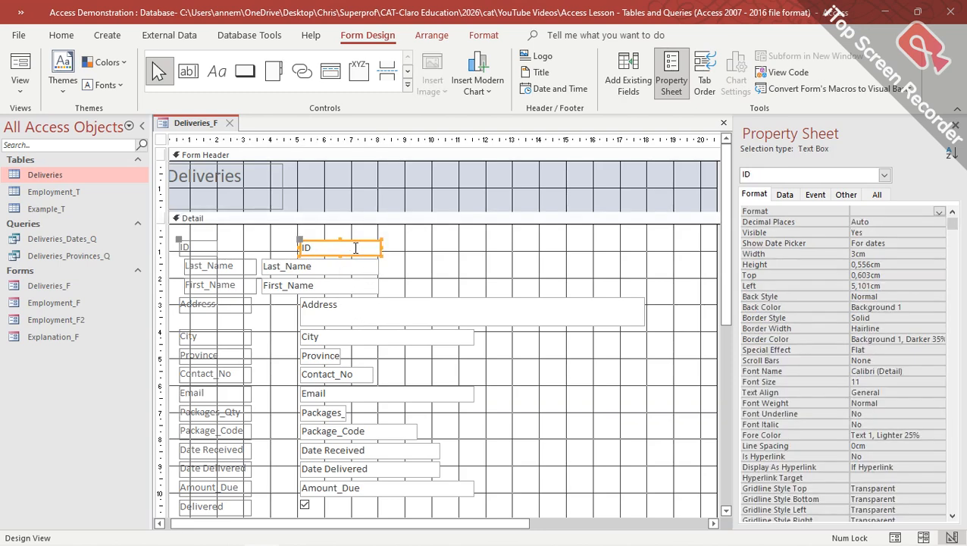
{"action": "key", "text": "Left"}
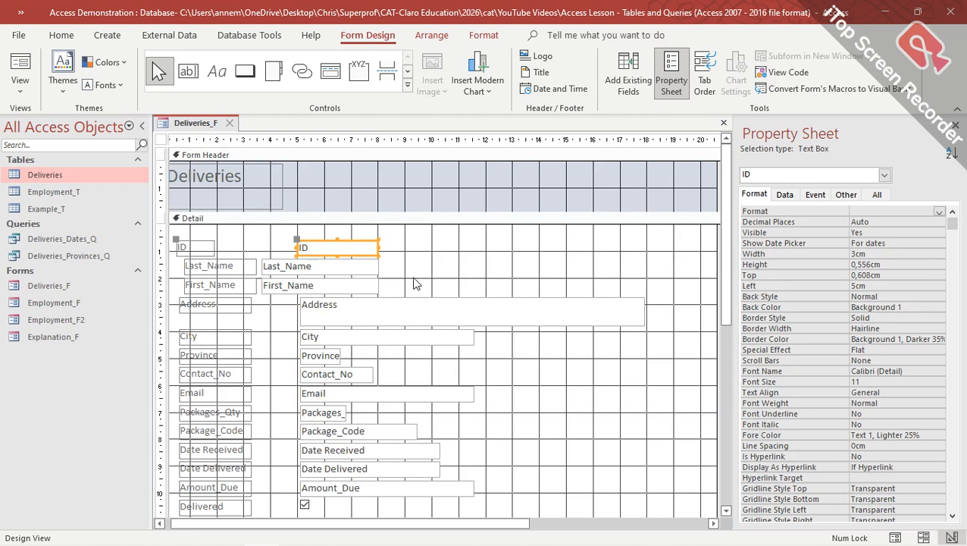
{"action": "left_click", "coordinate": [413, 282]}
{"action": "left_click", "coordinate": [356, 253]}
{"action": "left_click_drag", "start_coordinate": [295, 247], "coordinate": [351, 251]}
{"action": "left_click", "coordinate": [434, 252]}
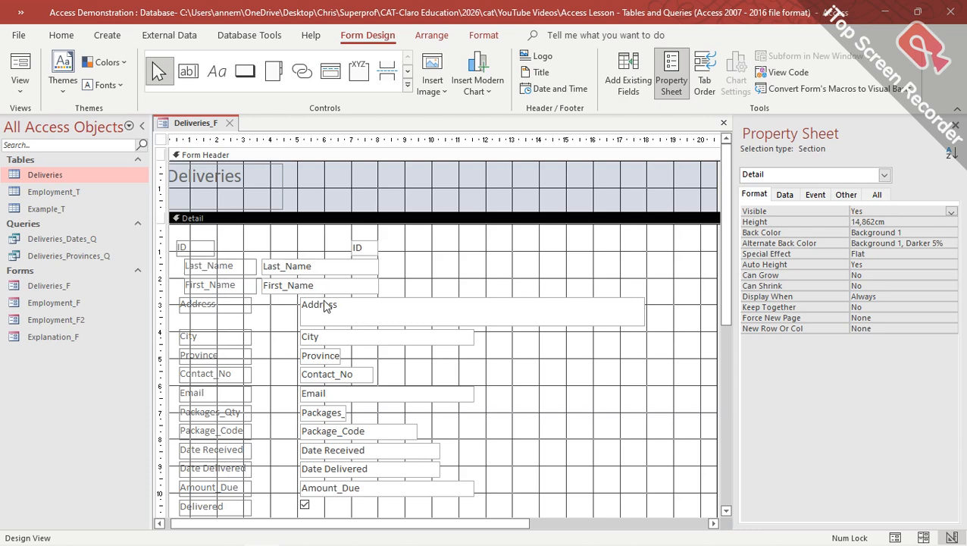
Step: Set the ID label's width to 1 cm
{"action": "left_click", "coordinate": [198, 247]}
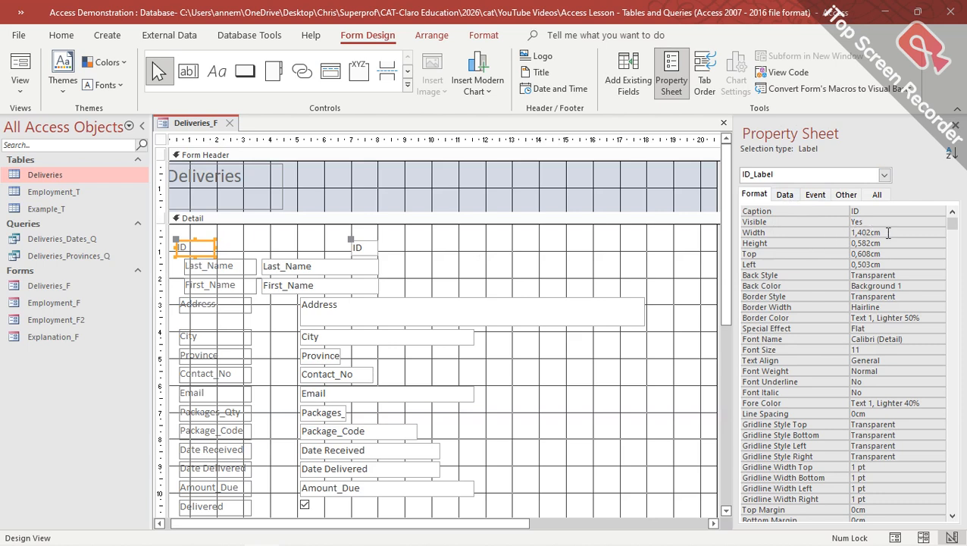
{"action": "left_click_drag", "start_coordinate": [888, 233], "coordinate": [837, 294]}
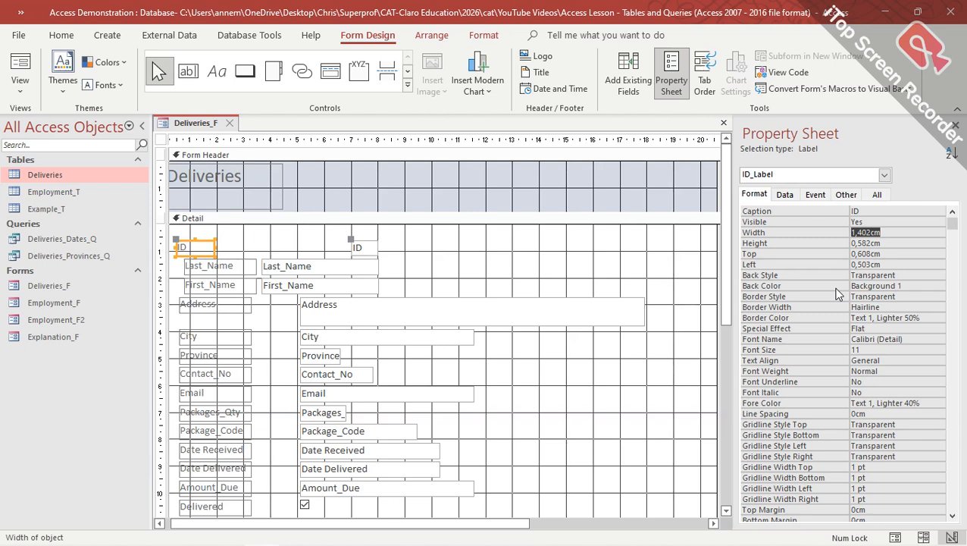
{"action": "type", "text": "1"}
{"action": "key", "text": "Return"}
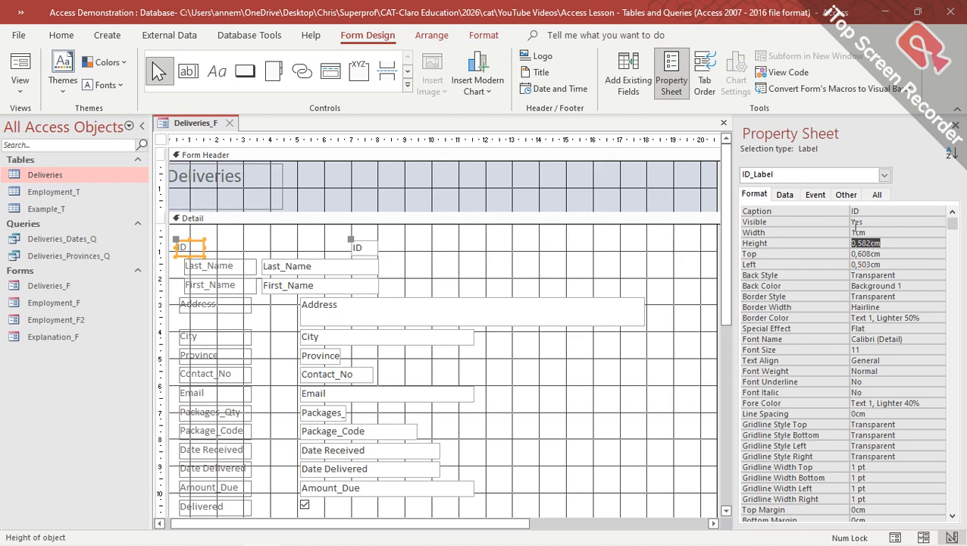
Step: Set the ID label's width to 2 cm
{"action": "left_click", "coordinate": [876, 232]}
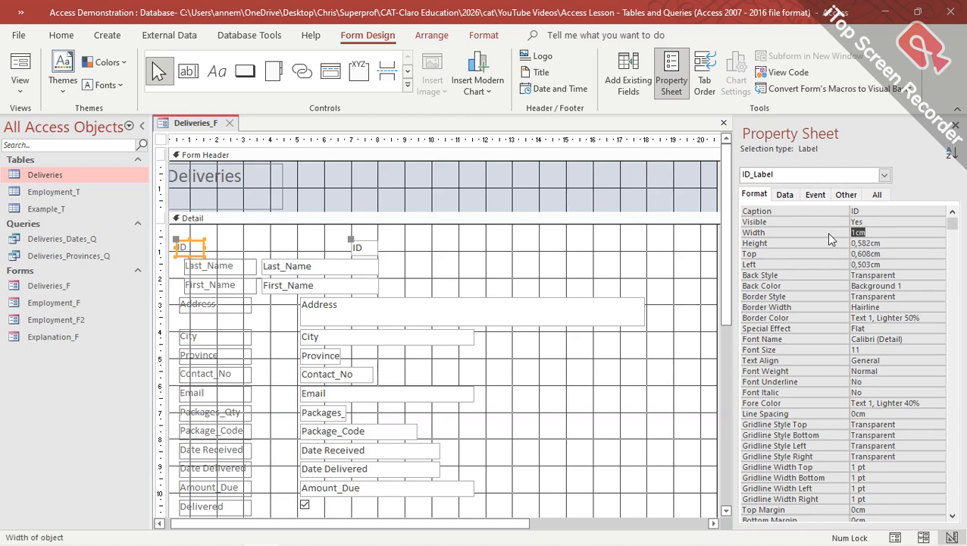
{"action": "type", "text": "2"}
{"action": "key", "text": "Return"}
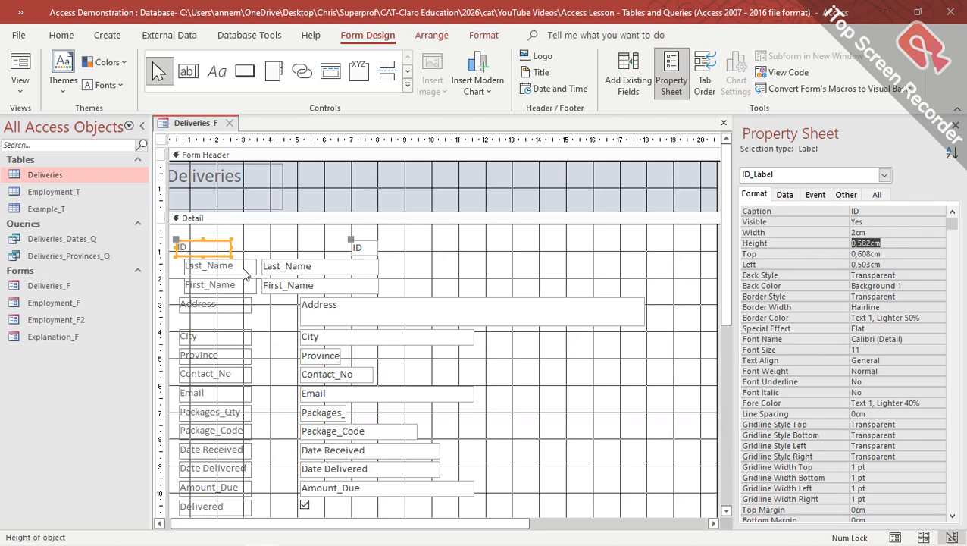
Step: Set the ID label's top position to 0,5 cm
{"action": "left_click", "coordinate": [236, 340]}
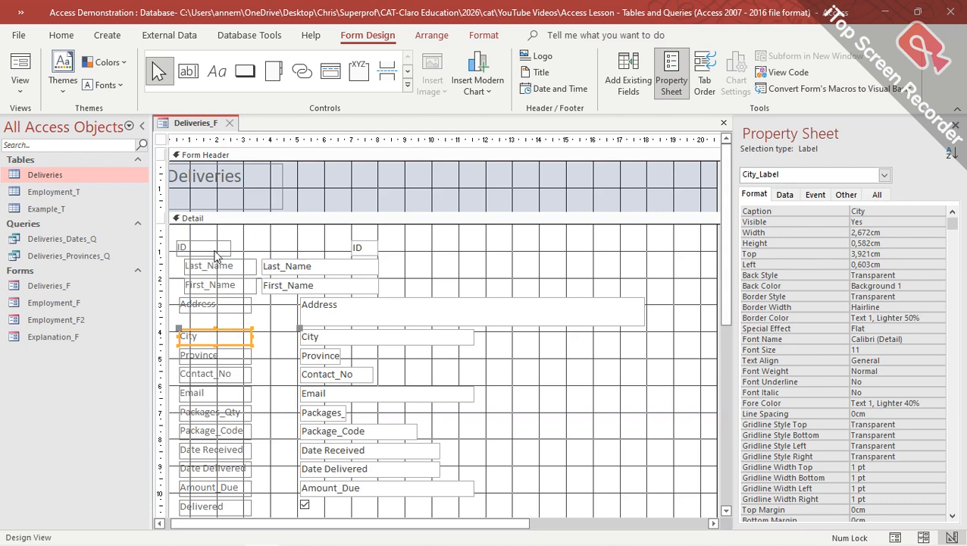
{"action": "left_click", "coordinate": [214, 250]}
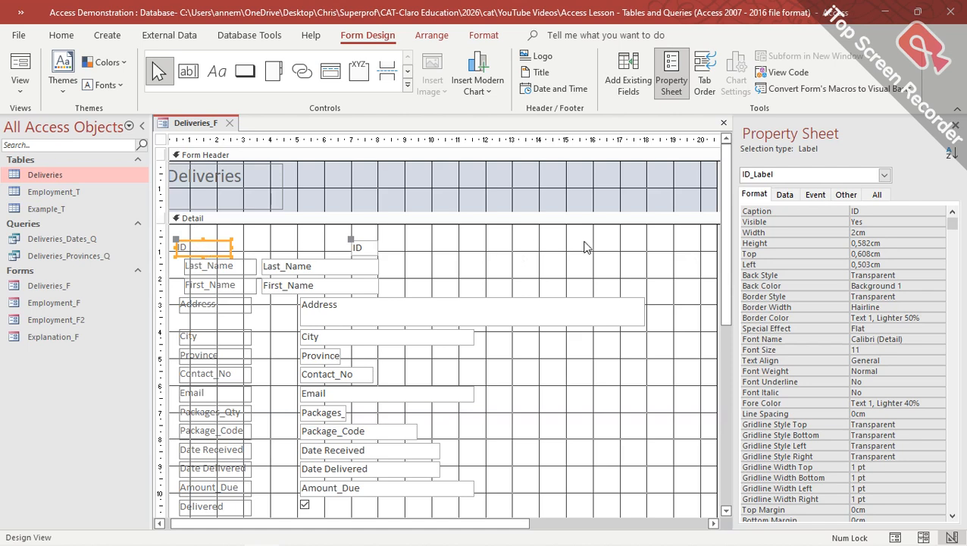
{"action": "left_click", "coordinate": [863, 254]}
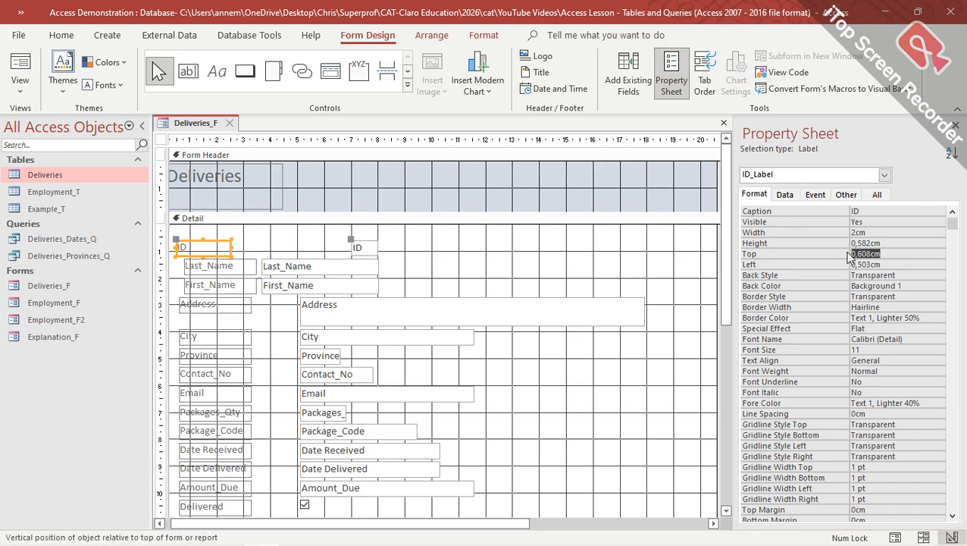
{"action": "type", "text": "0,5"}
{"action": "key", "text": "Return"}
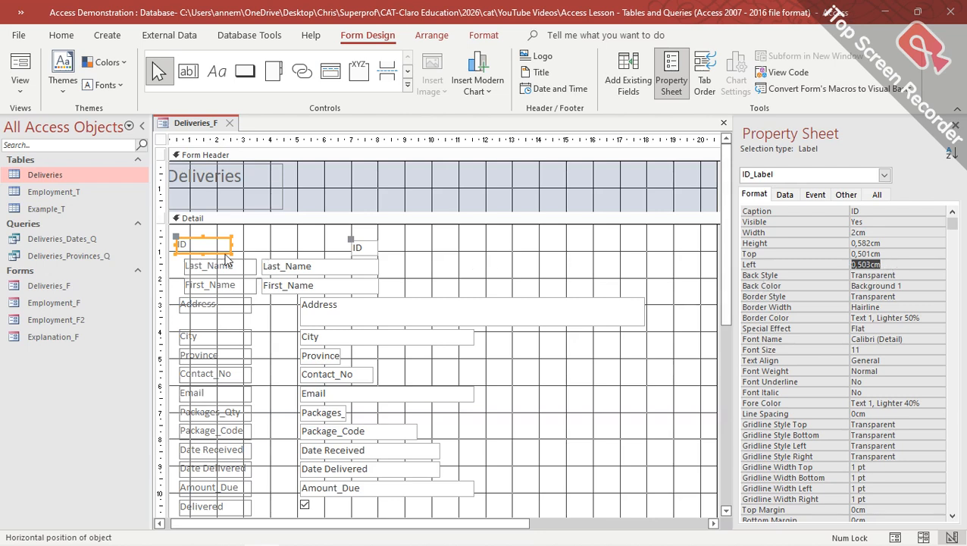
Step: Move the ID label and its text box about 0,5 cm right, and set the label's top position to 0,4 cm
{"action": "left_click", "coordinate": [209, 240]}
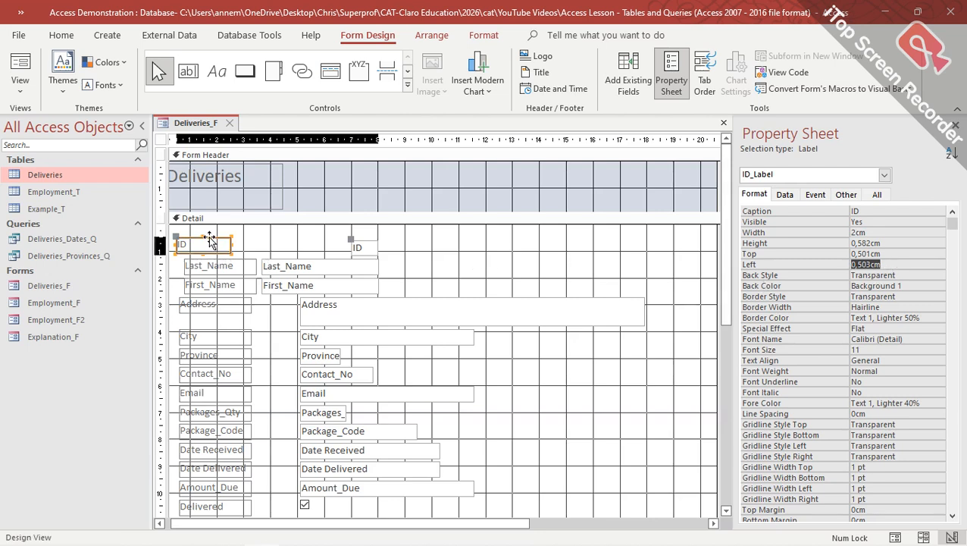
{"action": "left_click_drag", "start_coordinate": [208, 237], "coordinate": [226, 236]}
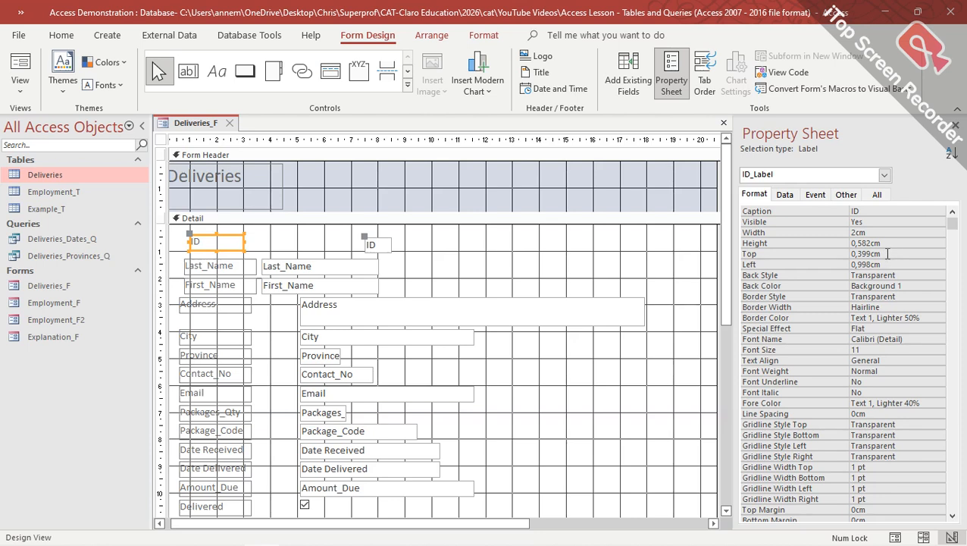
{"action": "left_click", "coordinate": [830, 254]}
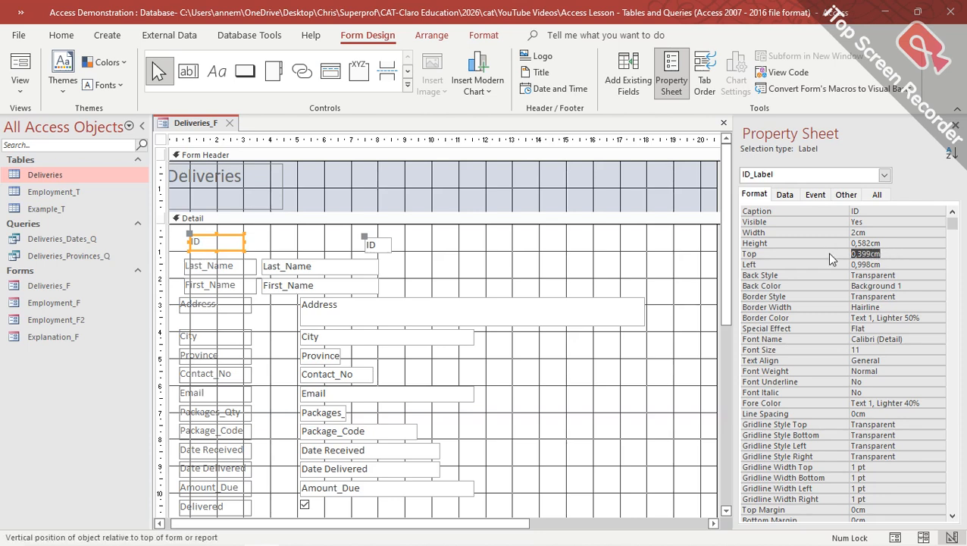
{"action": "type", "text": "0,4"}
{"action": "key", "text": "Return"}
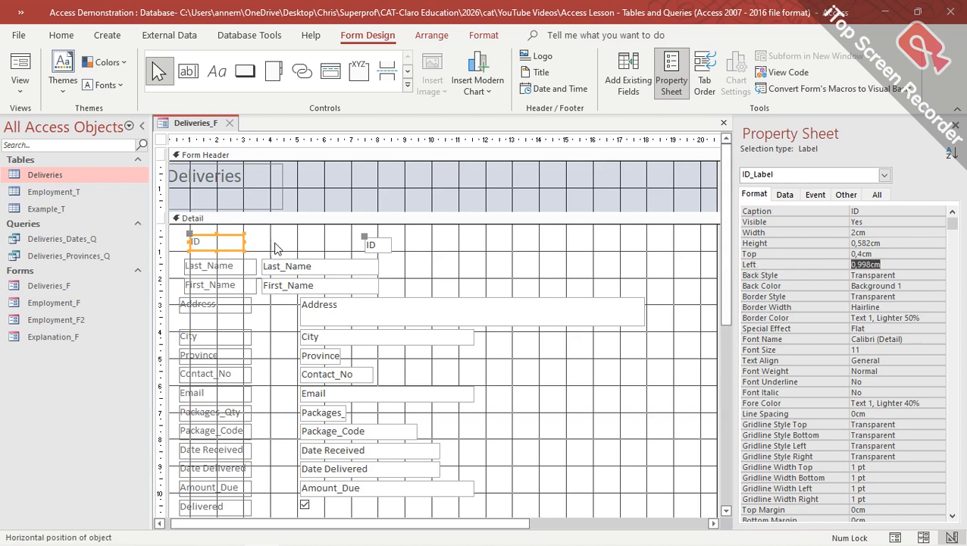
Step: Set the ID label's left position to 1 cm
{"action": "left_click", "coordinate": [206, 247]}
{"action": "left_click", "coordinate": [207, 243]}
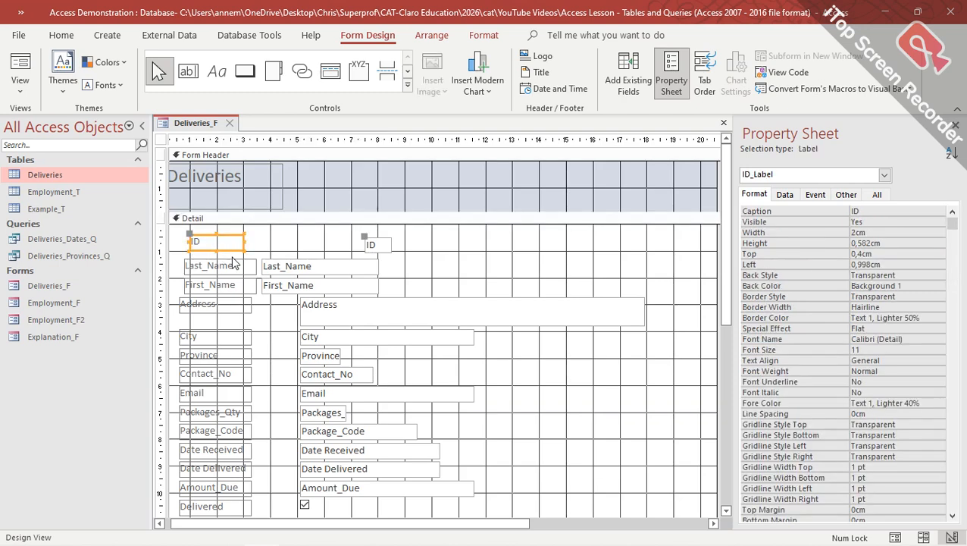
{"action": "left_click", "coordinate": [826, 268]}
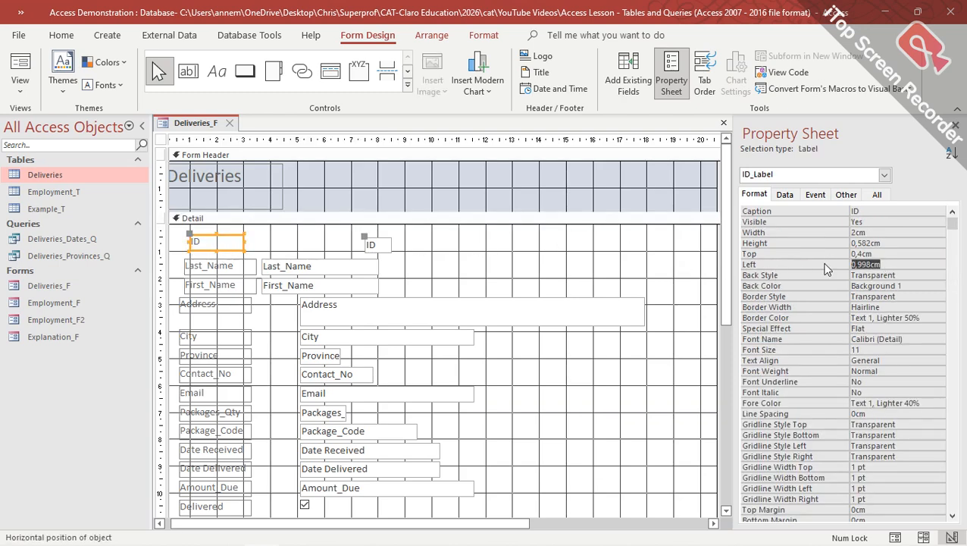
{"action": "type", "text": "1"}
{"action": "key", "text": "Return"}
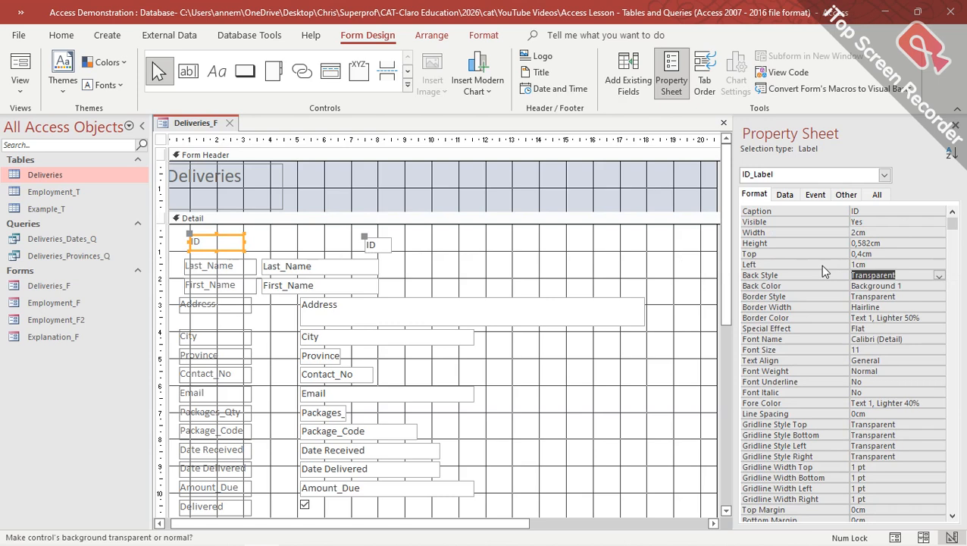
Step: Try a height of 0,4 cm for the ID text box, and undo the height change
{"action": "left_click", "coordinate": [381, 243]}
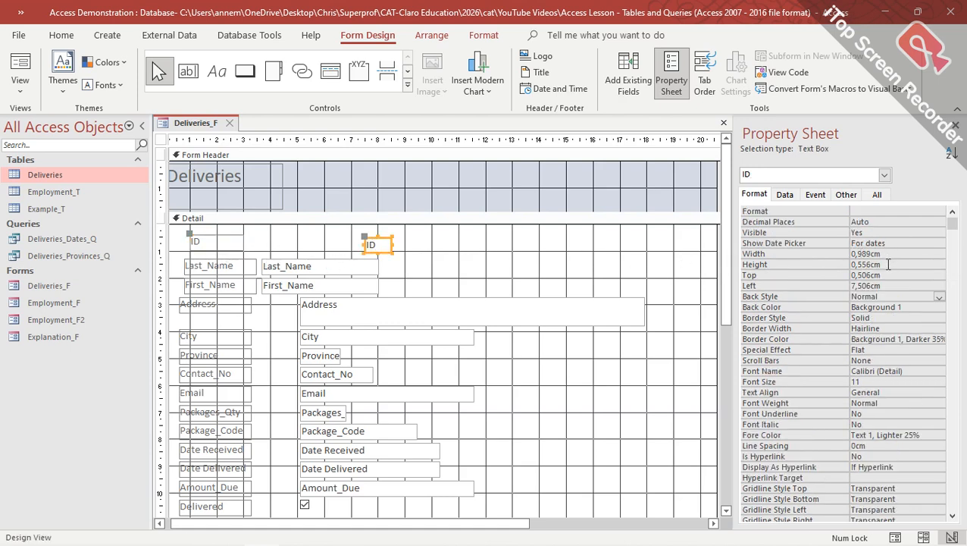
{"action": "left_click", "coordinate": [840, 266]}
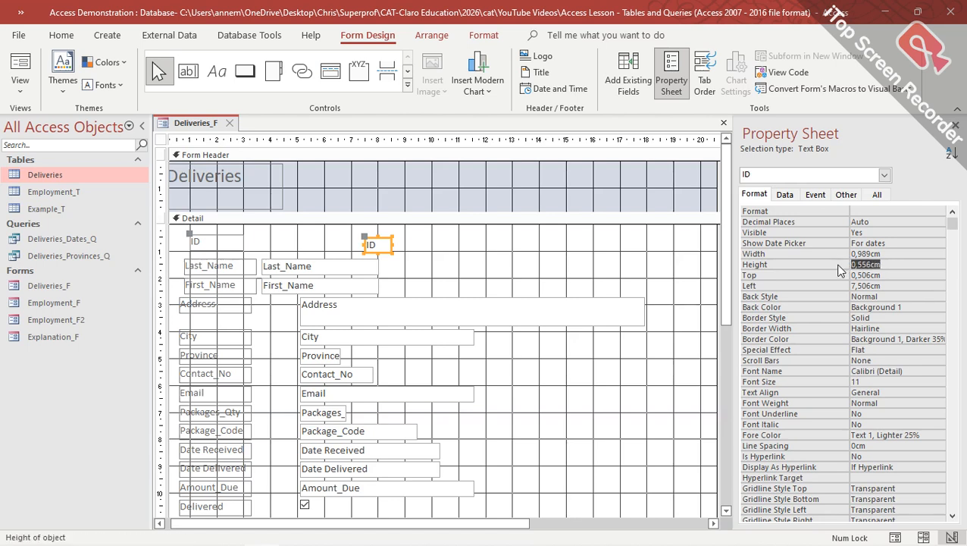
{"action": "type", "text": "0,4"}
{"action": "key", "text": "Return"}
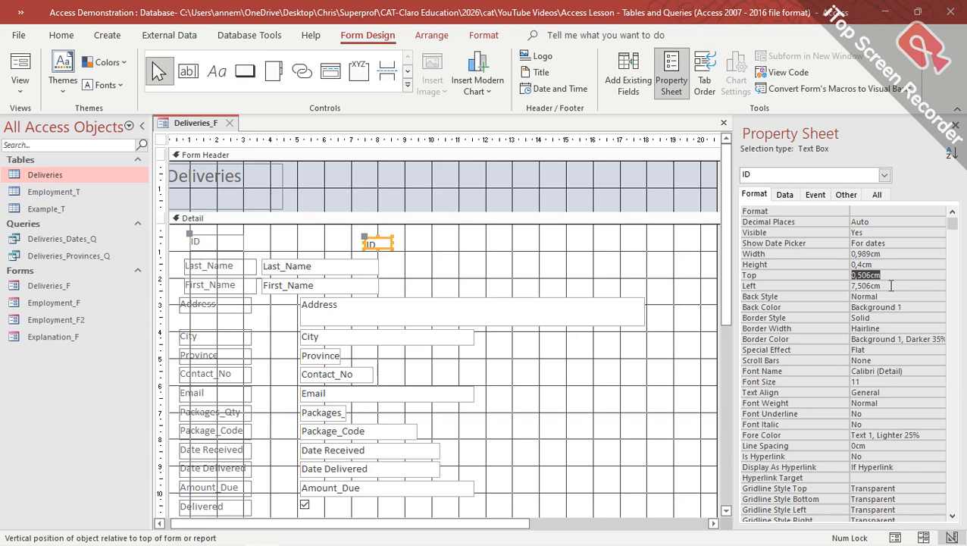
{"action": "key", "text": "ctrl+z"}
Step: Set the ID text box's top position to 0,4 cm and its left position to 5 cm
{"action": "type", "text": "0,4"}
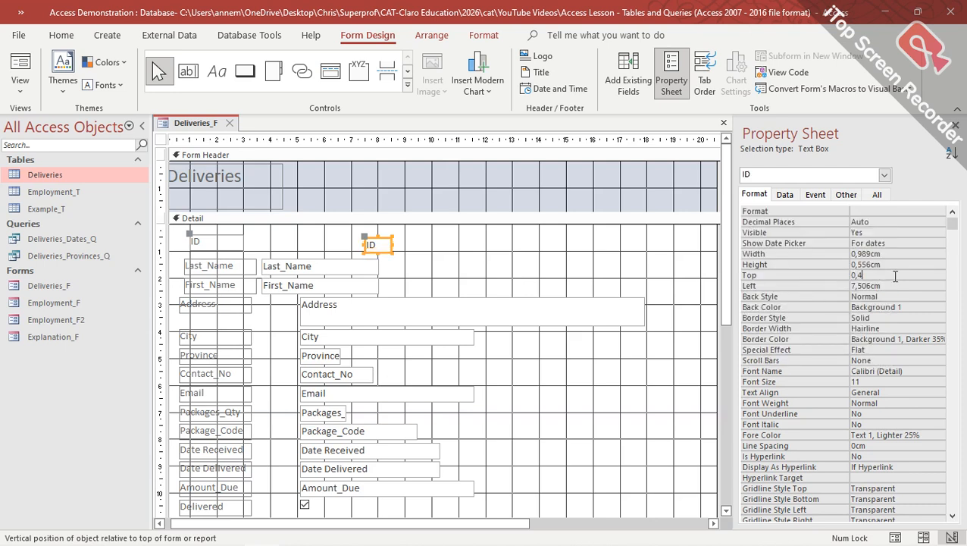
{"action": "key", "text": "Return"}
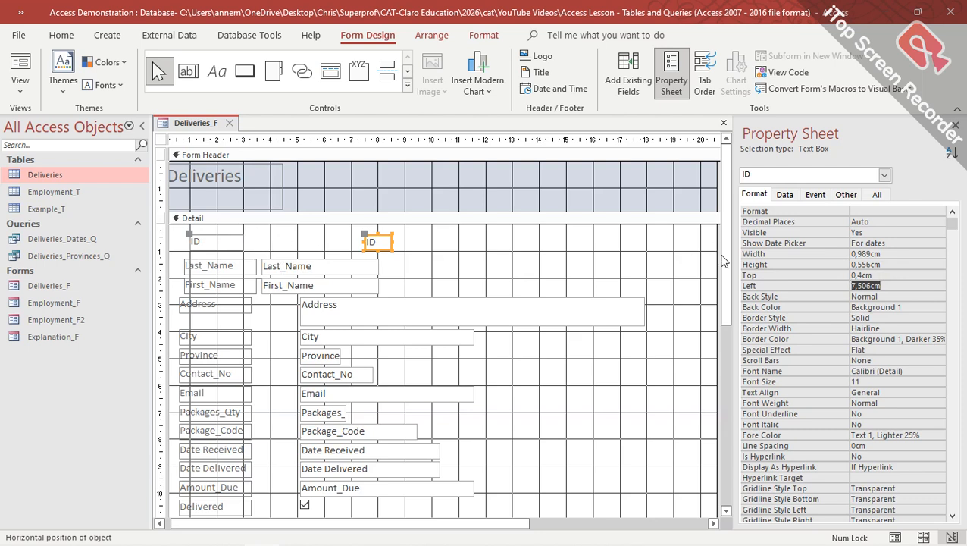
{"action": "type", "text": "5"}
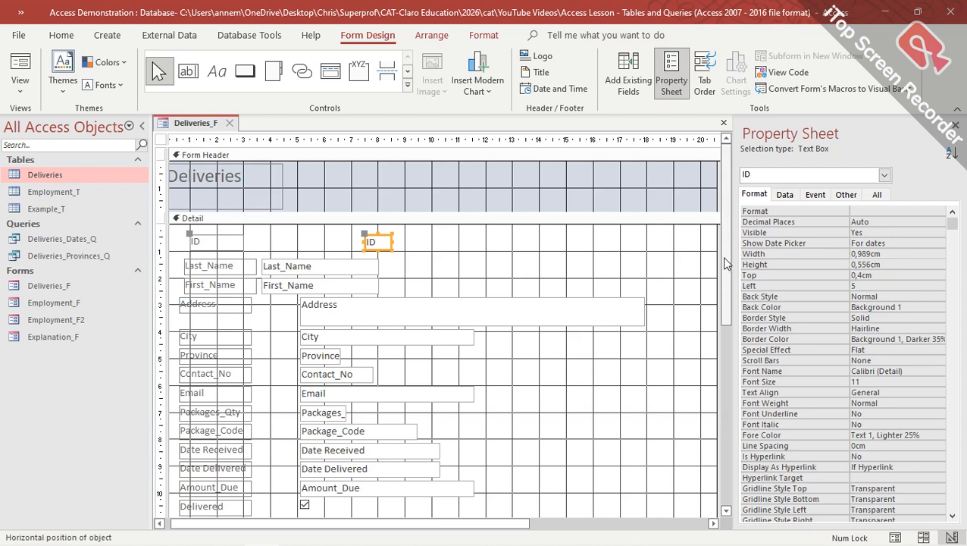
{"action": "key", "text": "Return"}
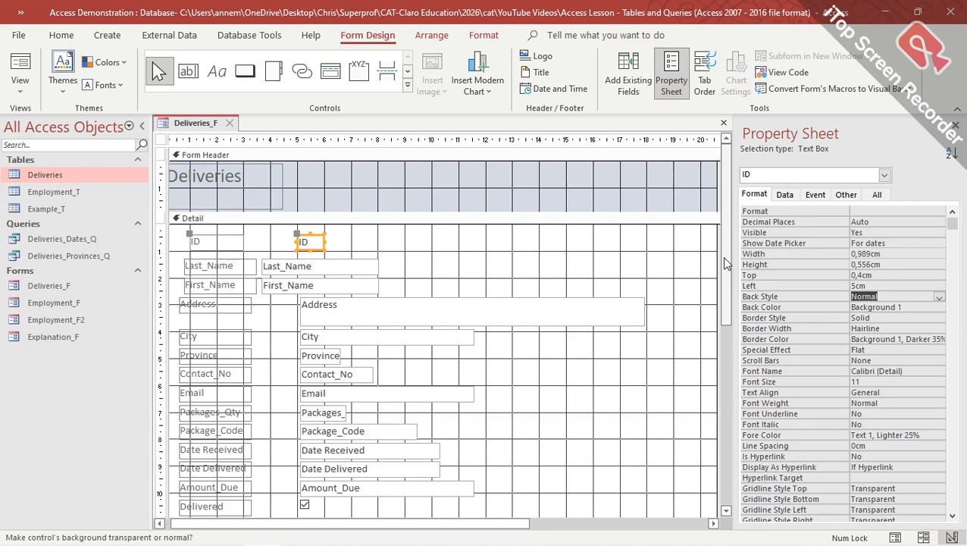
Step: Move the ID text box closer to its label by setting its left position to 4 cm
{"action": "left_click", "coordinate": [816, 287]}
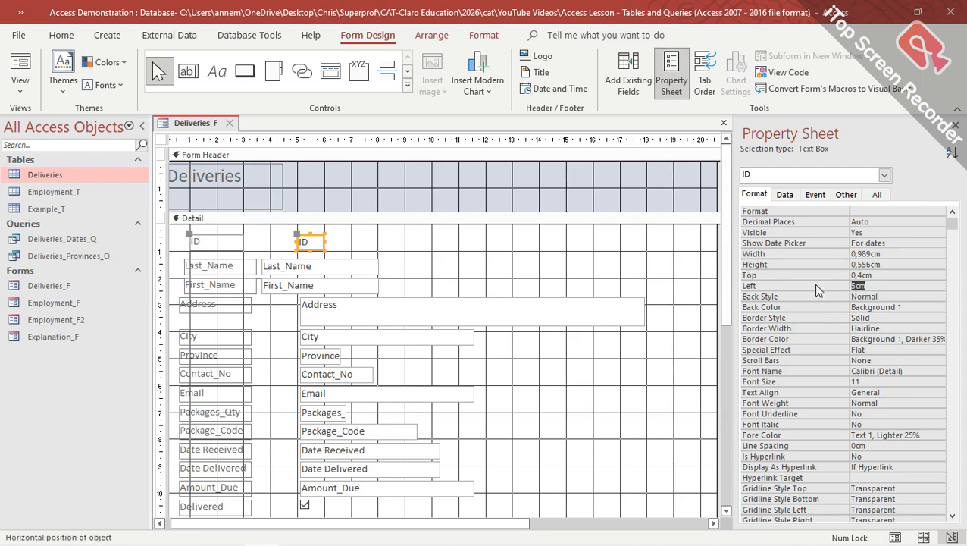
{"action": "type", "text": "4"}
{"action": "key", "text": "Return"}
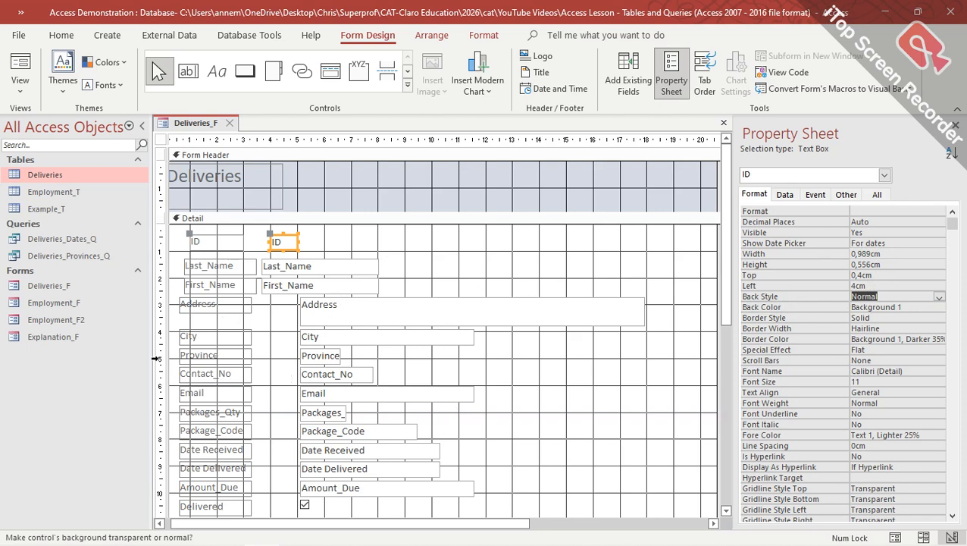
Step: Open the Employment_F and Employment_F2 forms, and show Employment_F2 in Design View to examine its layout
{"action": "left_click", "coordinate": [63, 305]}
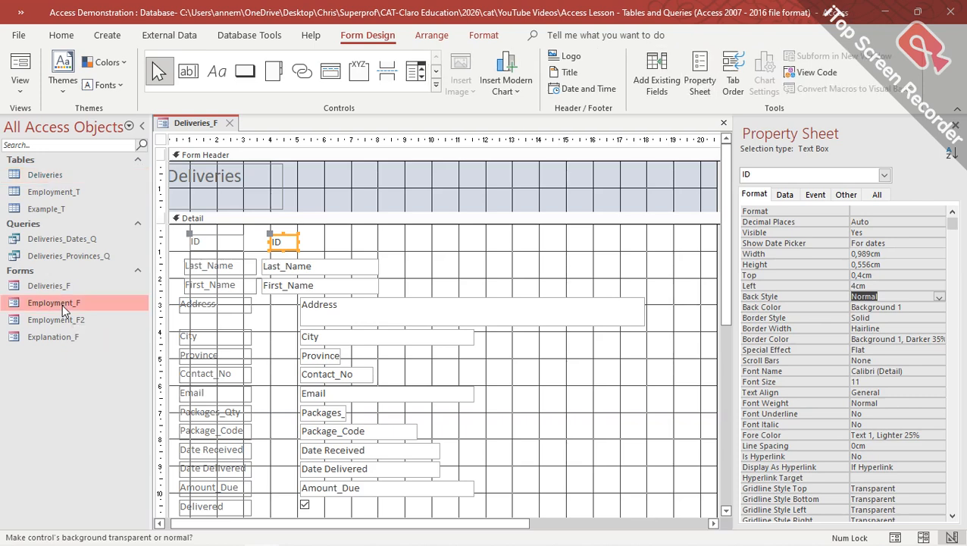
{"action": "double_click", "coordinate": [62, 304]}
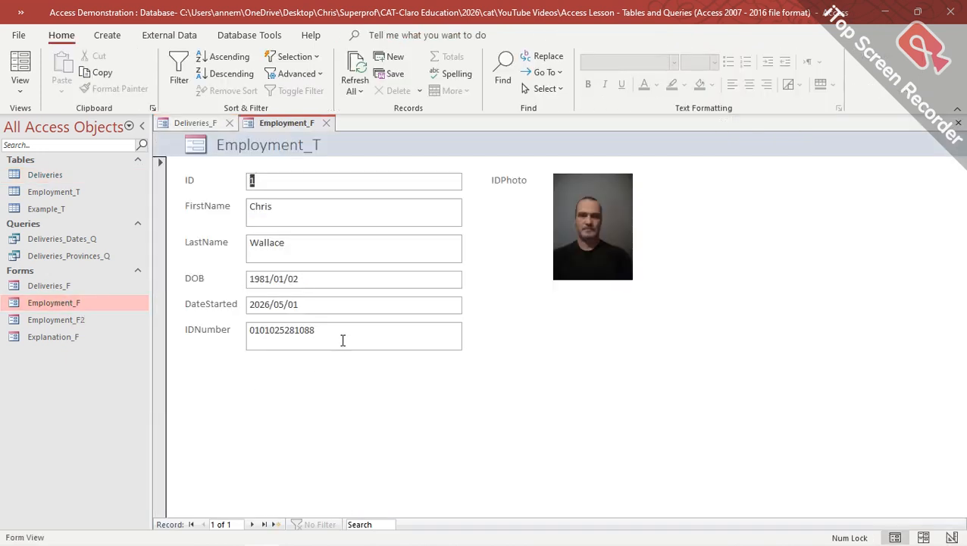
{"action": "left_click", "coordinate": [47, 319]}
{"action": "double_click", "coordinate": [48, 319]}
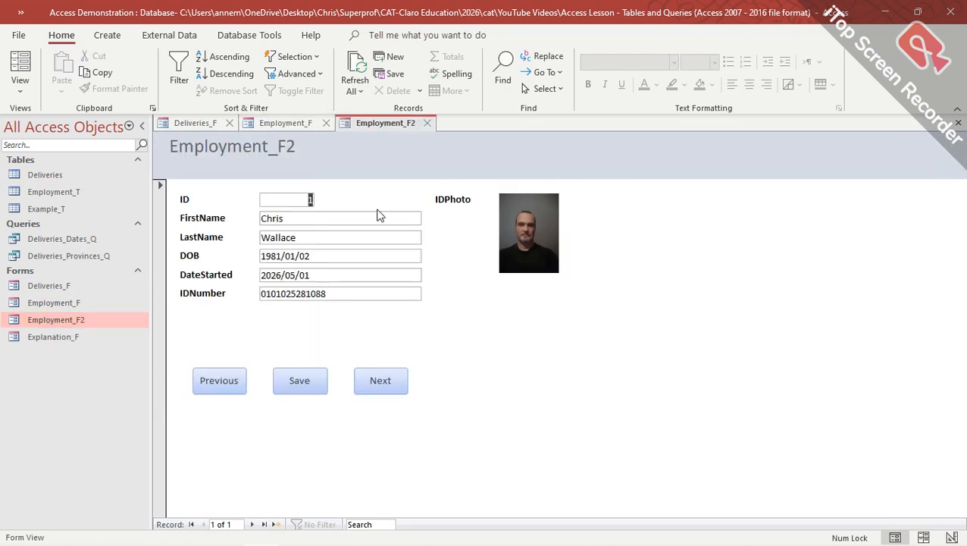
{"action": "left_click", "coordinate": [19, 87]}
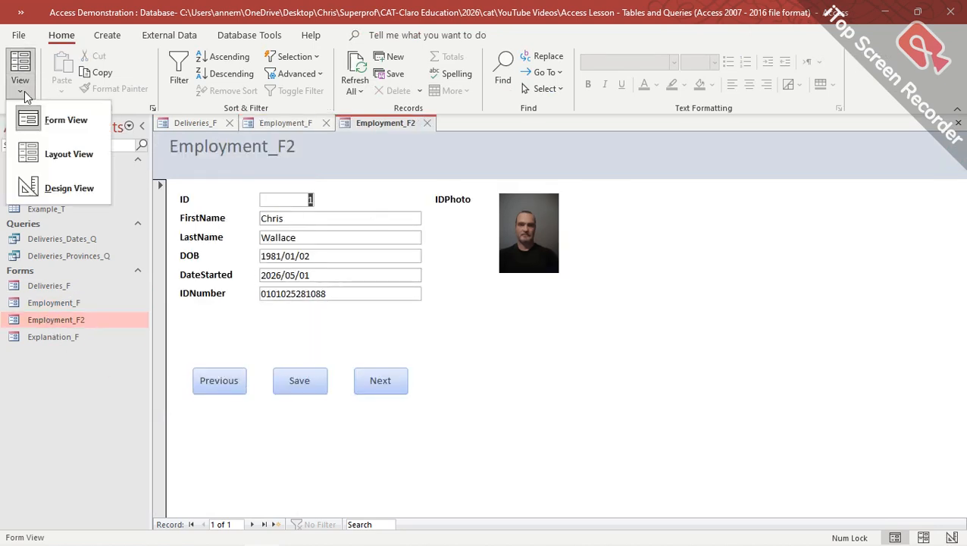
{"action": "left_click", "coordinate": [72, 190]}
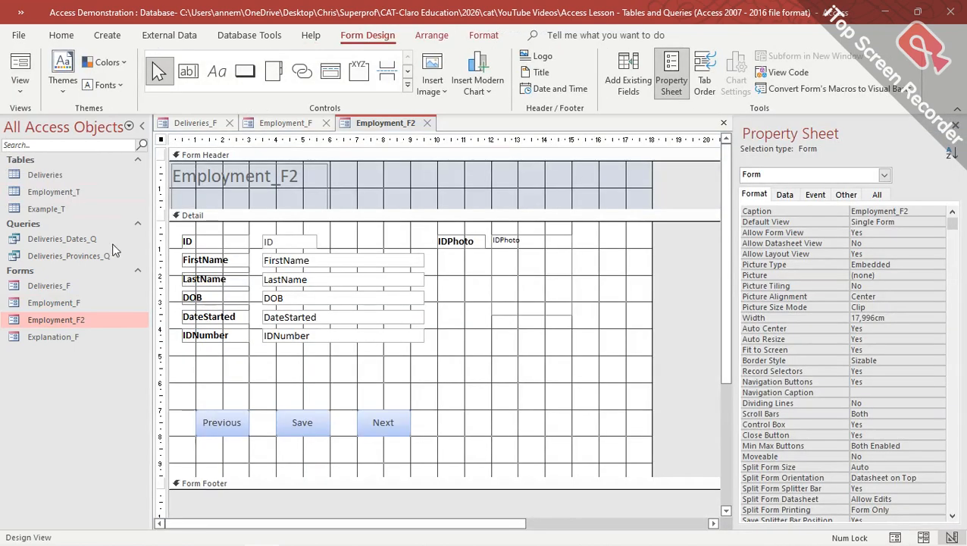
Step: Examine the size and position properties of the ID, LastName and IDPhoto controls in Employment_F2
{"action": "left_click", "coordinate": [226, 242]}
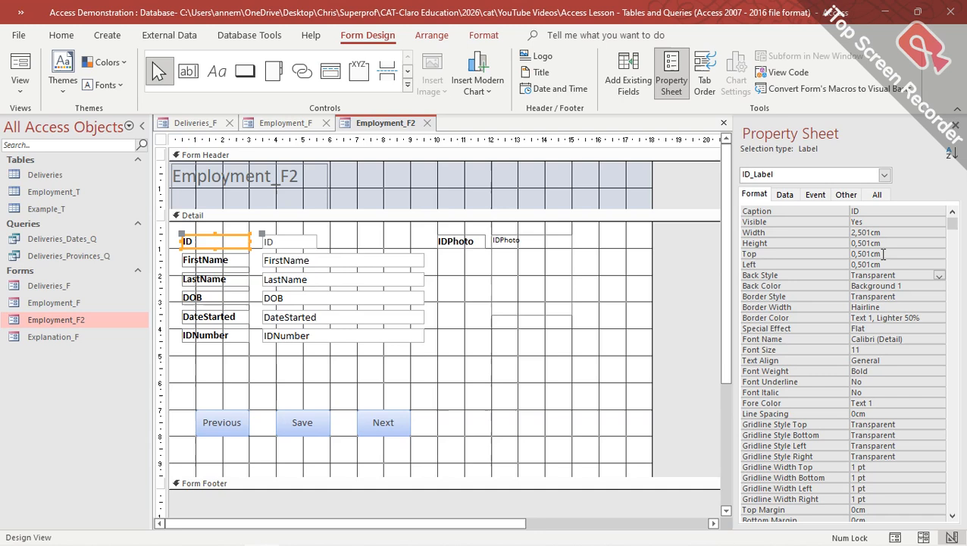
{"action": "left_click", "coordinate": [304, 243]}
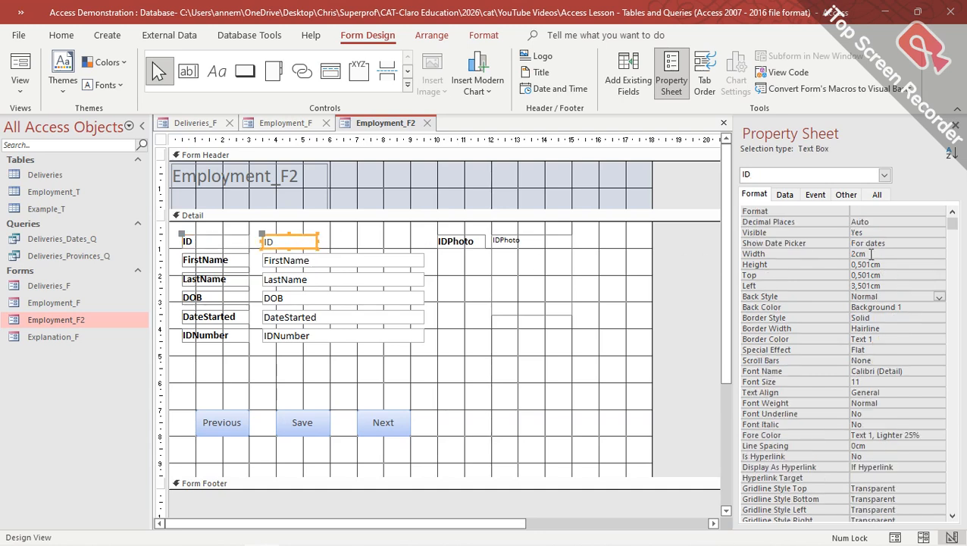
{"action": "left_click", "coordinate": [328, 279]}
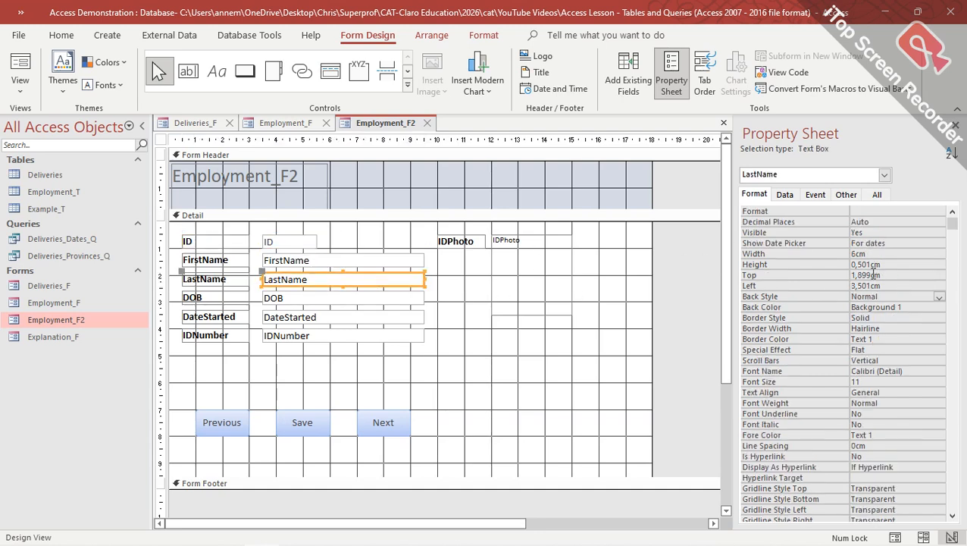
{"action": "left_click", "coordinate": [462, 266]}
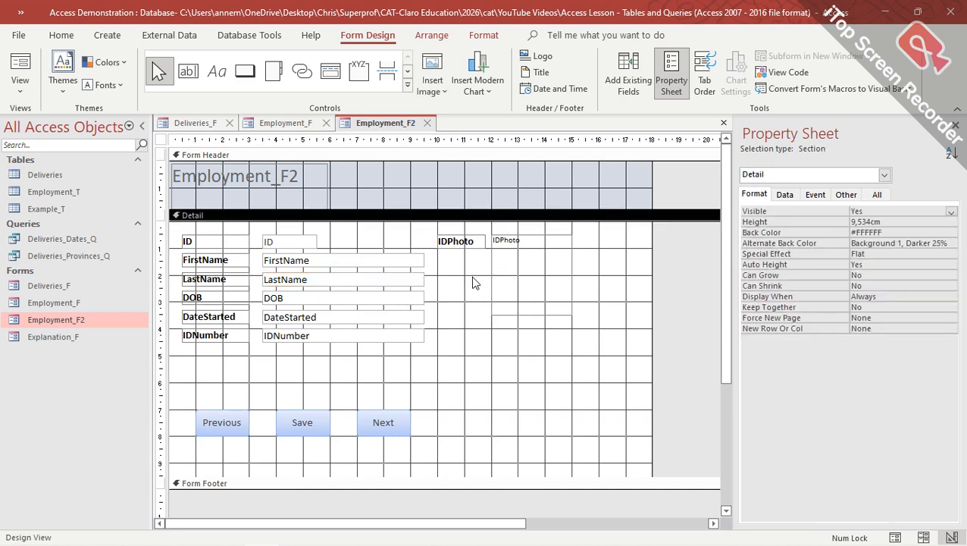
{"action": "left_click", "coordinate": [467, 279]}
{"action": "left_click", "coordinate": [439, 243]}
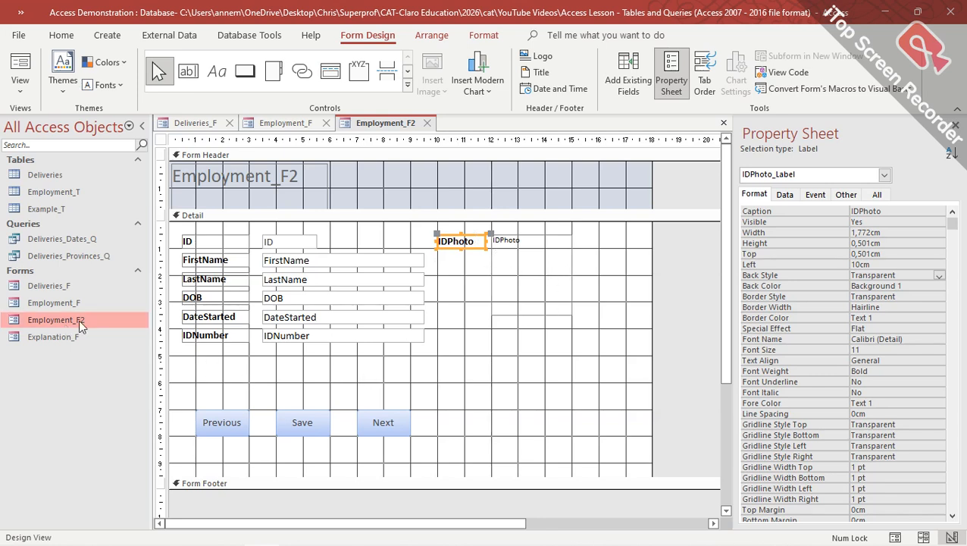
{"action": "left_click", "coordinate": [542, 275]}
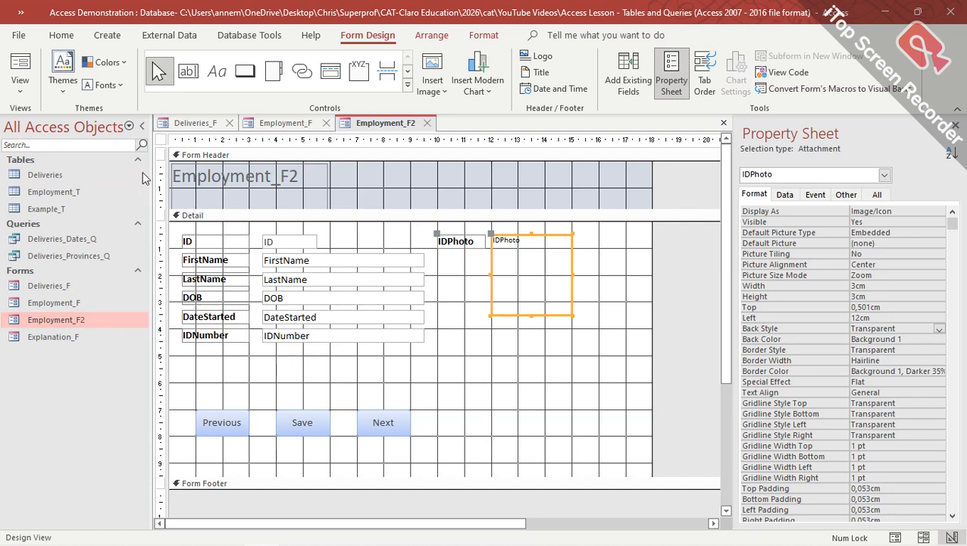
Step: Close Employment_F, return to Deliveries_F and narrow the Address text box to about 6,4 cm
{"action": "left_click", "coordinate": [324, 125]}
{"action": "left_click", "coordinate": [195, 123]}
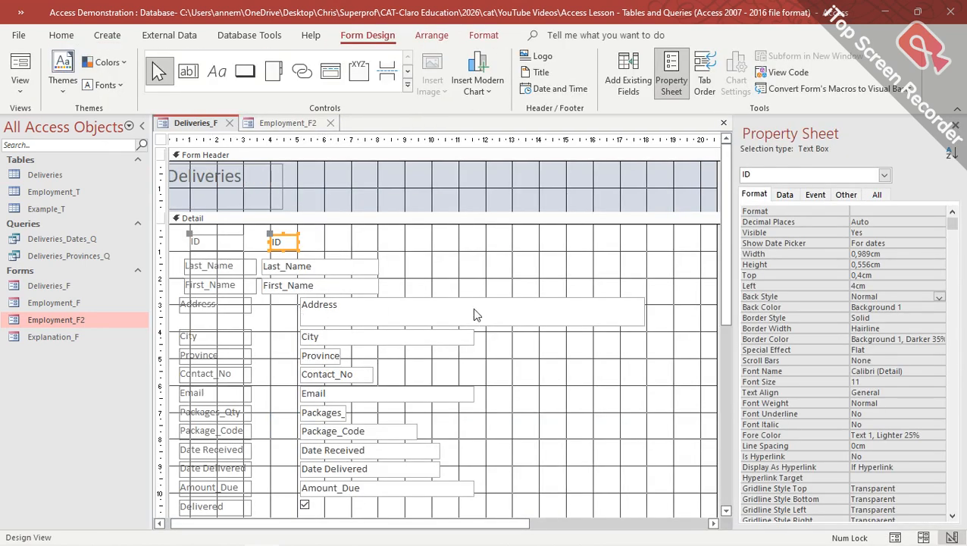
{"action": "left_click", "coordinate": [472, 307]}
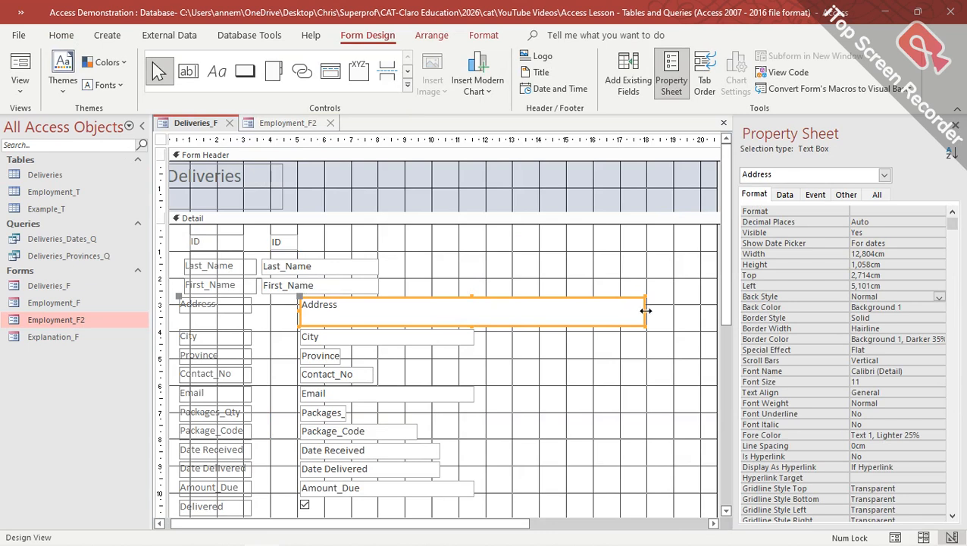
{"action": "left_click_drag", "start_coordinate": [645, 311], "coordinate": [474, 312]}
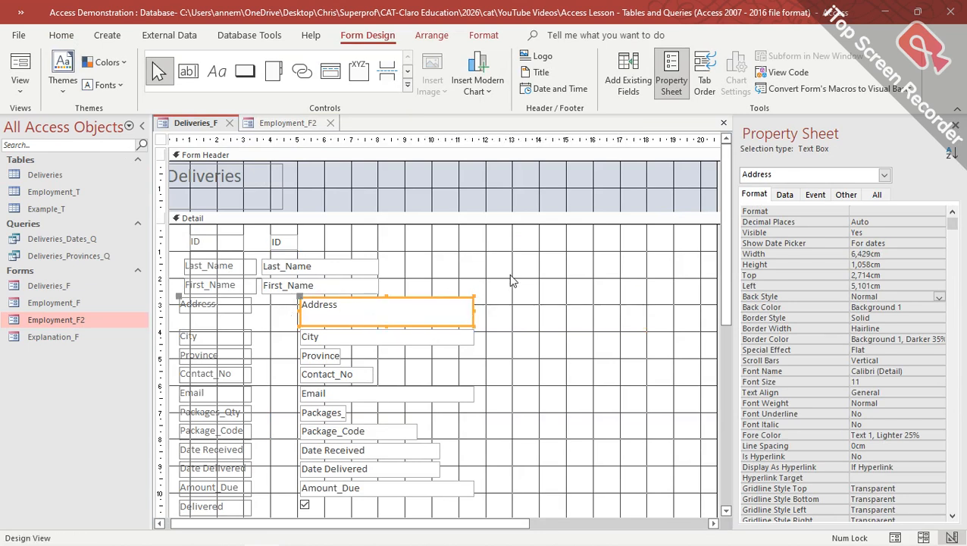
Step: Narrow the Driver and Signed_Delivery labels together to match the width of the labels above them
{"action": "scroll", "coordinate": [533, 303], "scroll_direction": "down", "scroll_amount": 2}
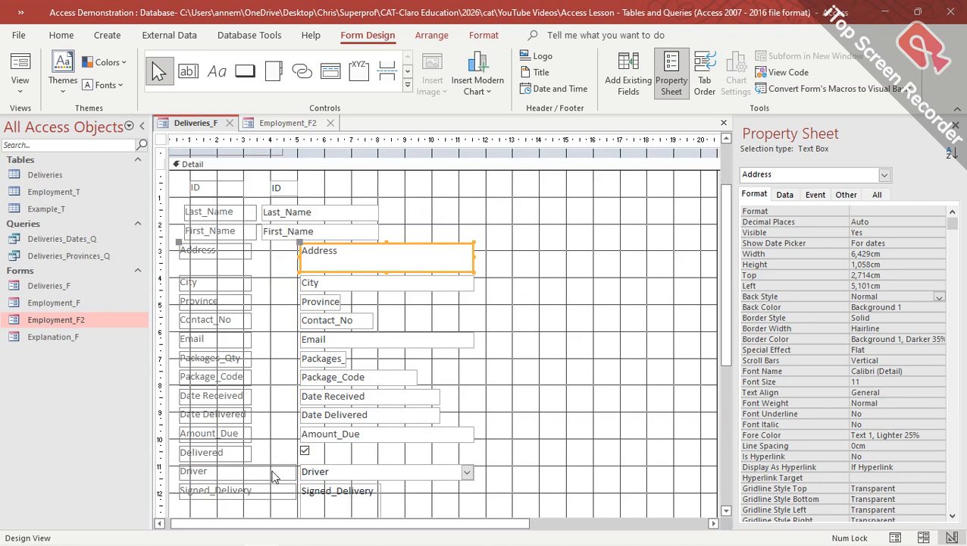
{"action": "left_click", "coordinate": [272, 476]}
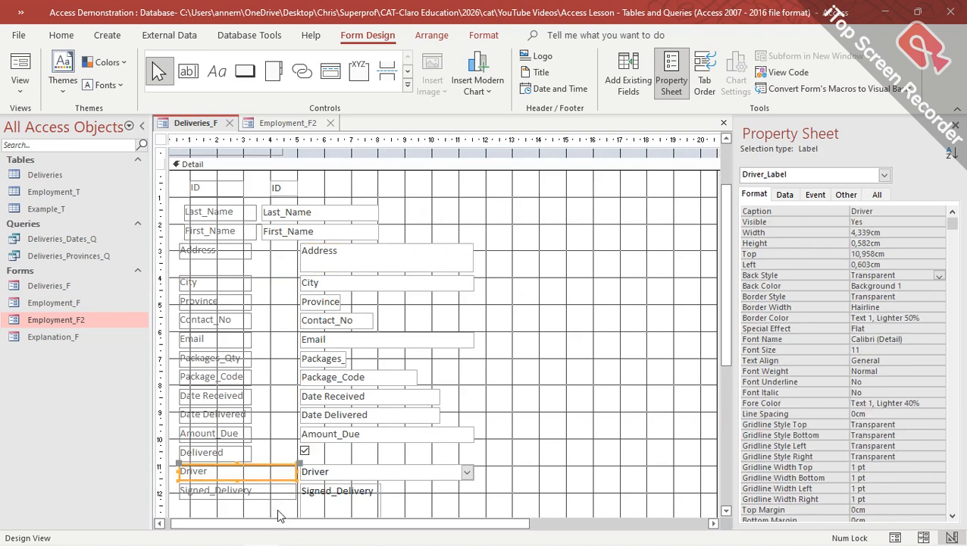
{"action": "left_click", "coordinate": [278, 493], "text": "shift"}
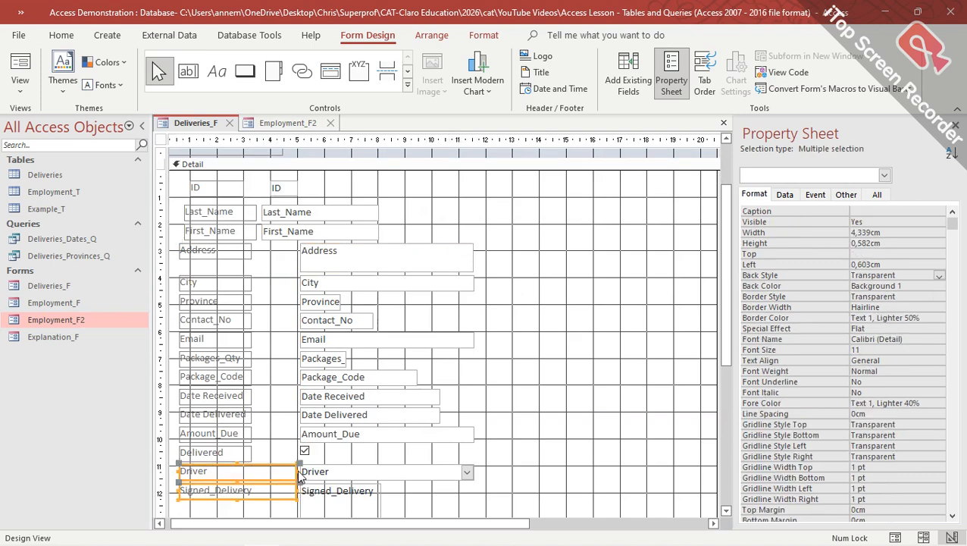
{"action": "left_click_drag", "start_coordinate": [294, 472], "coordinate": [249, 473]}
{"action": "left_click", "coordinate": [531, 398]}
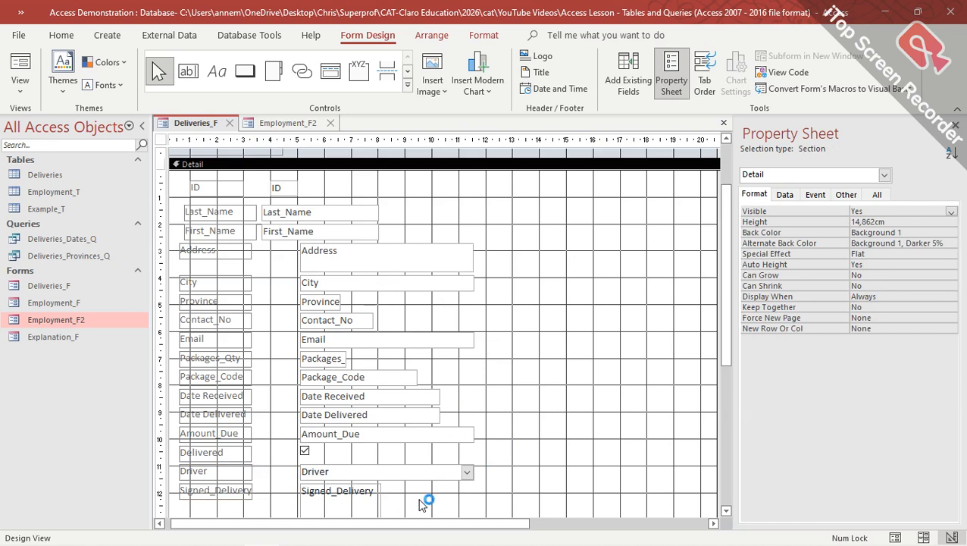
Step: Select all field controls from Address down to Signed_Delivery and shift them left to a left position of about 4,5 cm
{"action": "left_click", "coordinate": [275, 252]}
{"action": "left_click_drag", "start_coordinate": [275, 254], "coordinate": [514, 522]}
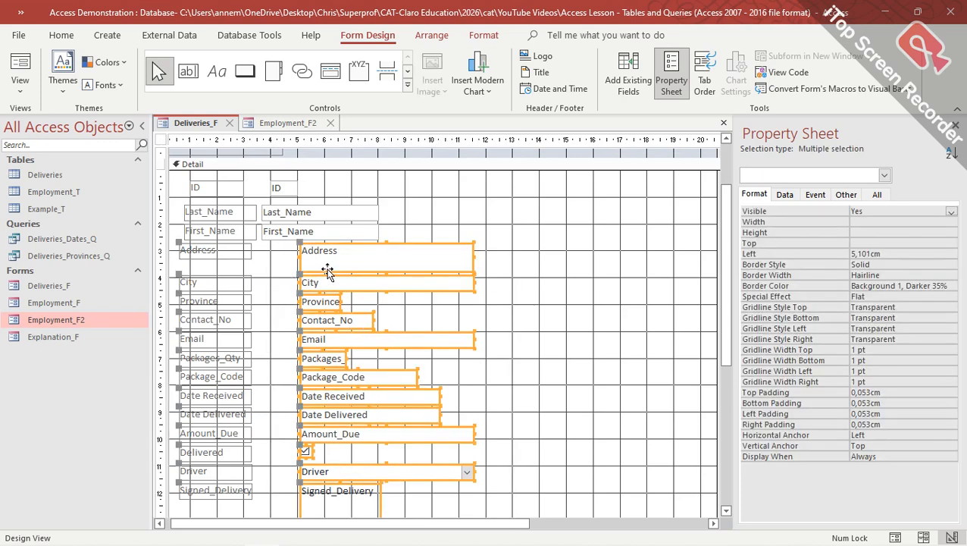
{"action": "key", "text": "Left"}
{"action": "key", "text": "Left"}
{"action": "key", "text": "Left"}
{"action": "key", "text": "Left"}
{"action": "key", "text": "Left"}
{"action": "key", "text": "Left"}
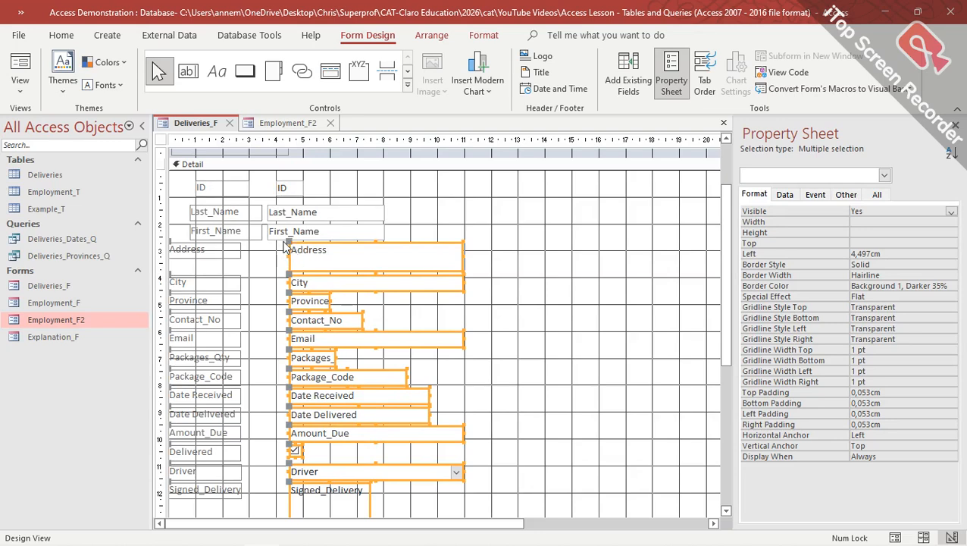
Step: Try to move the selected controls further left in line with the First_Name text box, and undo the move
{"action": "left_click_drag", "start_coordinate": [285, 247], "coordinate": [267, 241]}
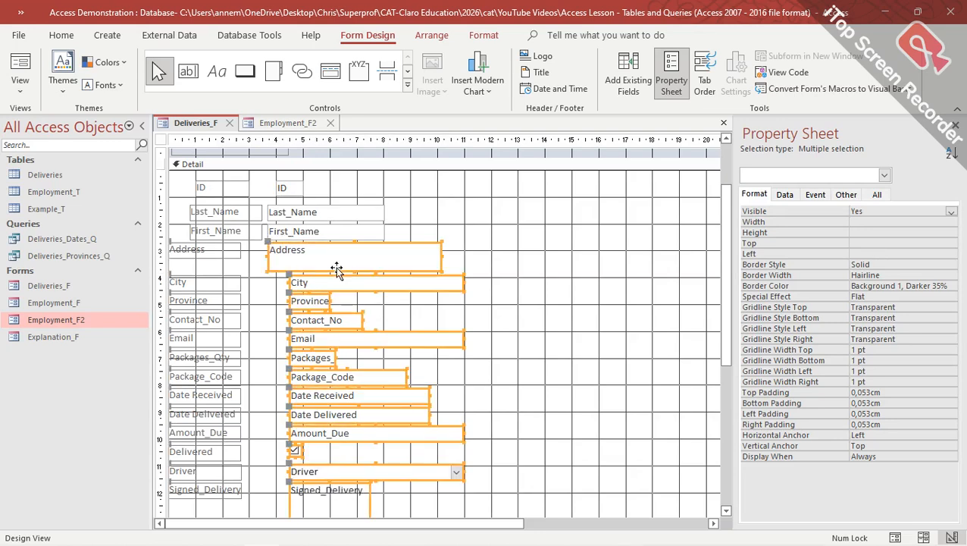
{"action": "key", "text": "ctrl+z"}
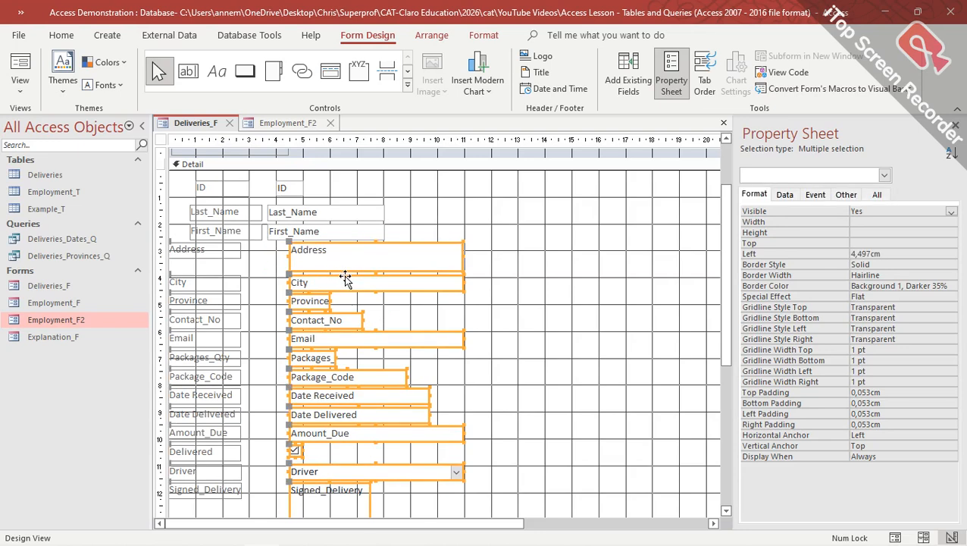
{"action": "left_click_drag", "start_coordinate": [344, 275], "coordinate": [345, 275]}
{"action": "key", "text": "Up"}
{"action": "left_click", "coordinate": [535, 401]}
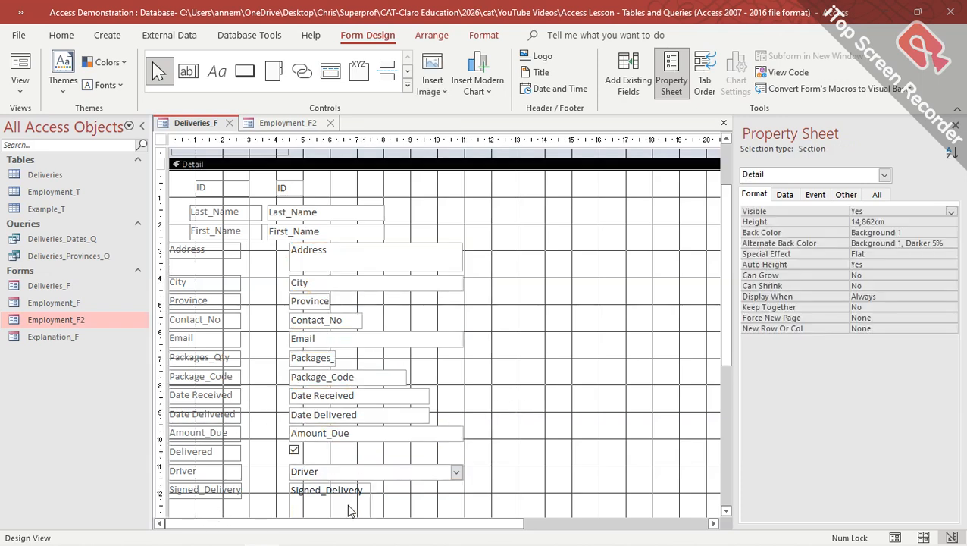
Step: Move the Signed_Delivery label and attachment box beside the ID field, about 0,4 cm from the top of the Detail section
{"action": "scroll", "coordinate": [515, 422], "scroll_direction": "down", "scroll_amount": 2}
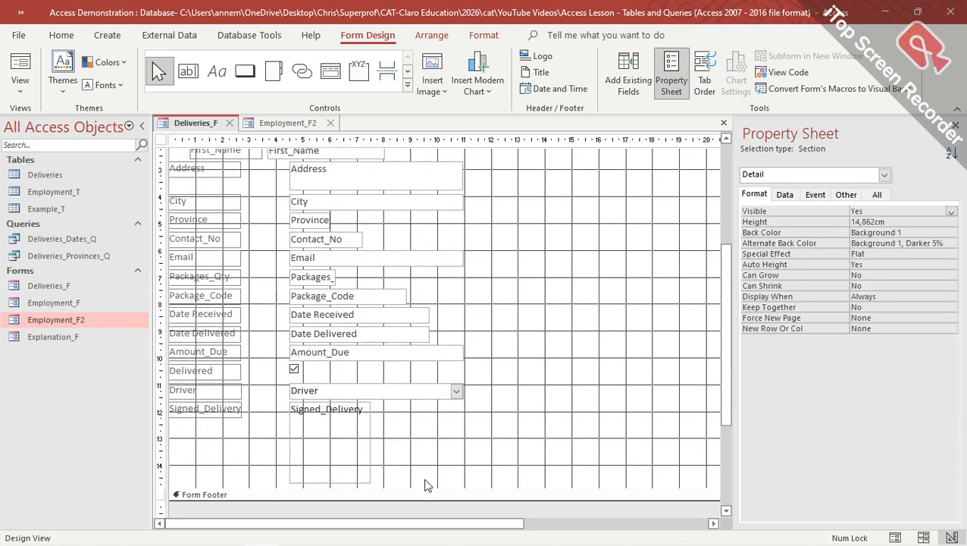
{"action": "left_click_drag", "start_coordinate": [426, 474], "coordinate": [177, 410]}
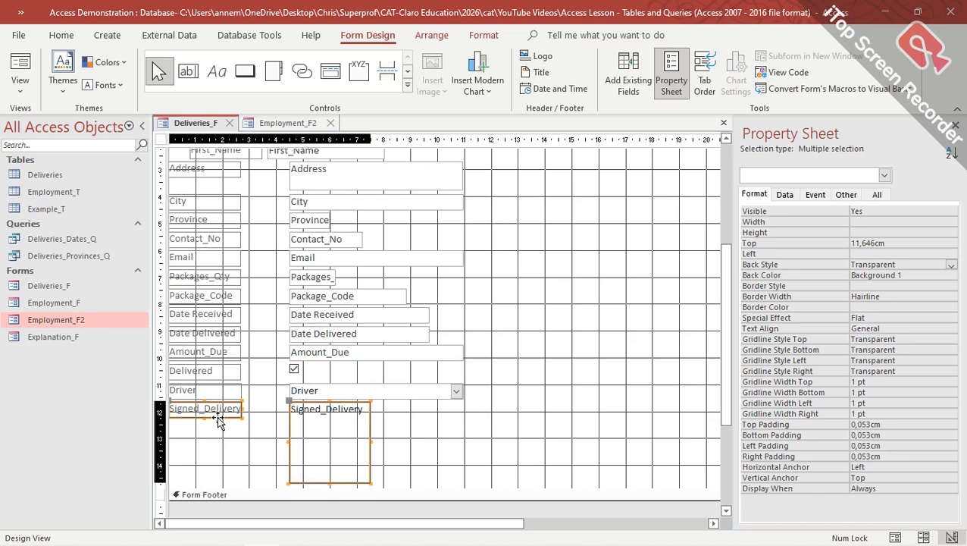
{"action": "left_click_drag", "start_coordinate": [218, 421], "coordinate": [515, 192]}
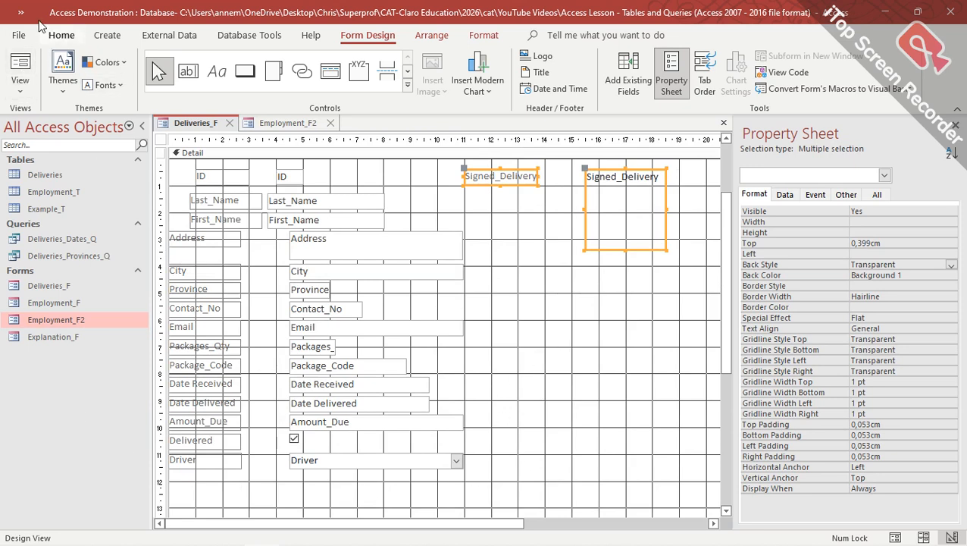
Step: Show Deliveries_F in Form View to check the rearranged layout
{"action": "left_click", "coordinate": [20, 12]}
{"action": "left_click", "coordinate": [23, 39]}
{"action": "left_click", "coordinate": [21, 90]}
{"action": "left_click", "coordinate": [61, 120]}
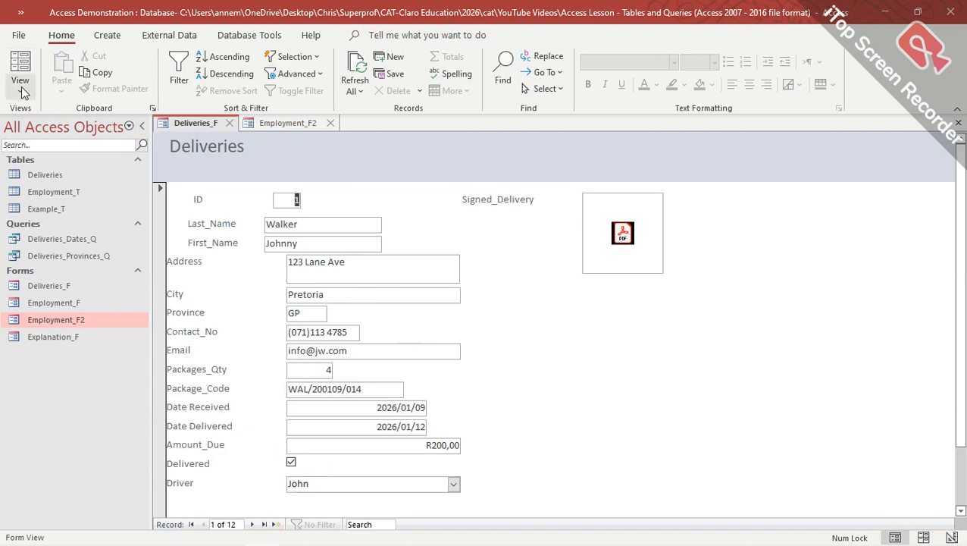
Step: Switch to Employment_F2 and examine the size and position properties of the labels from ID down to DateStarted
{"action": "left_click", "coordinate": [290, 126]}
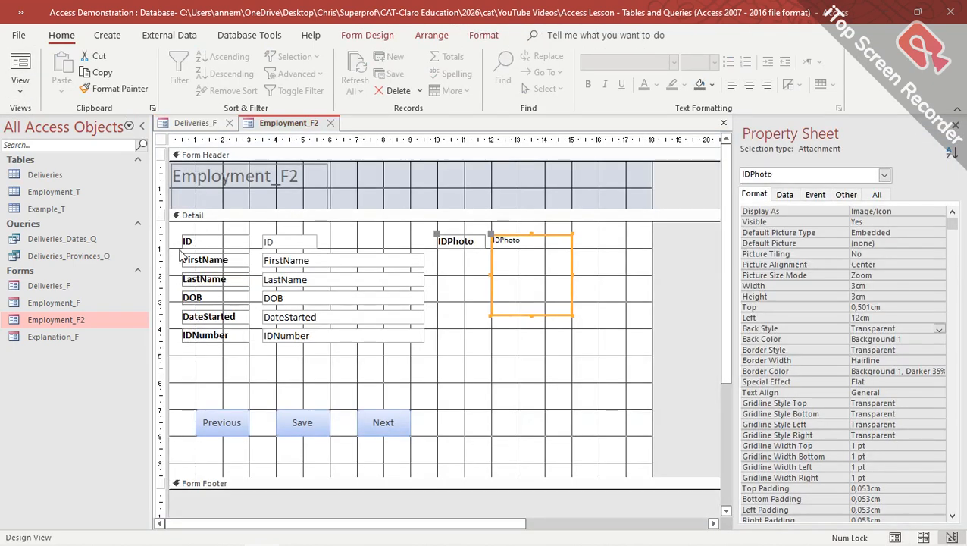
{"action": "left_click", "coordinate": [202, 243]}
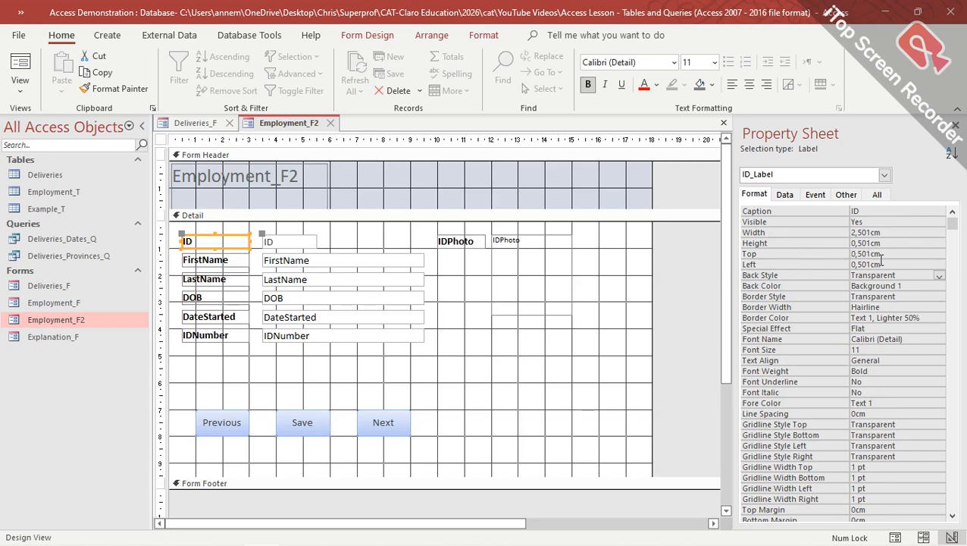
{"action": "left_click", "coordinate": [232, 265]}
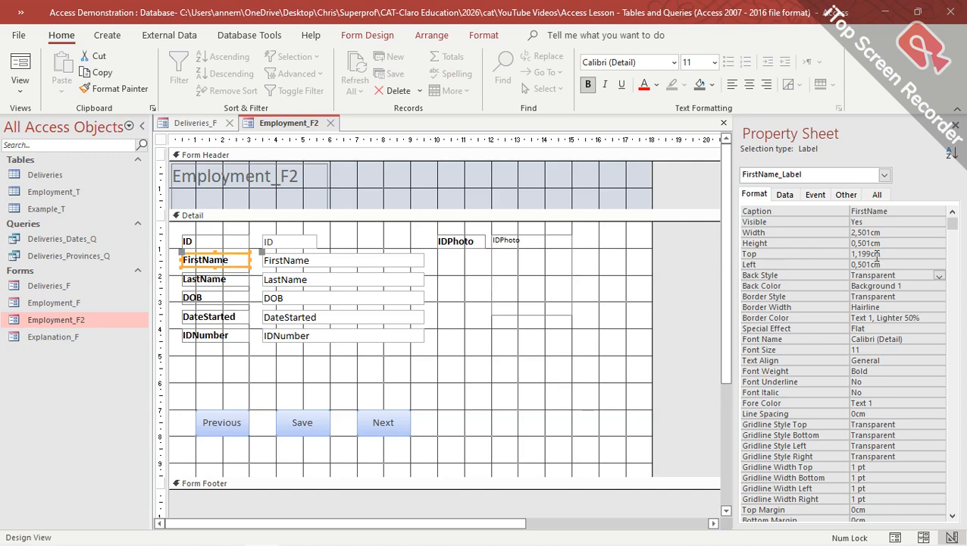
{"action": "left_click", "coordinate": [233, 282]}
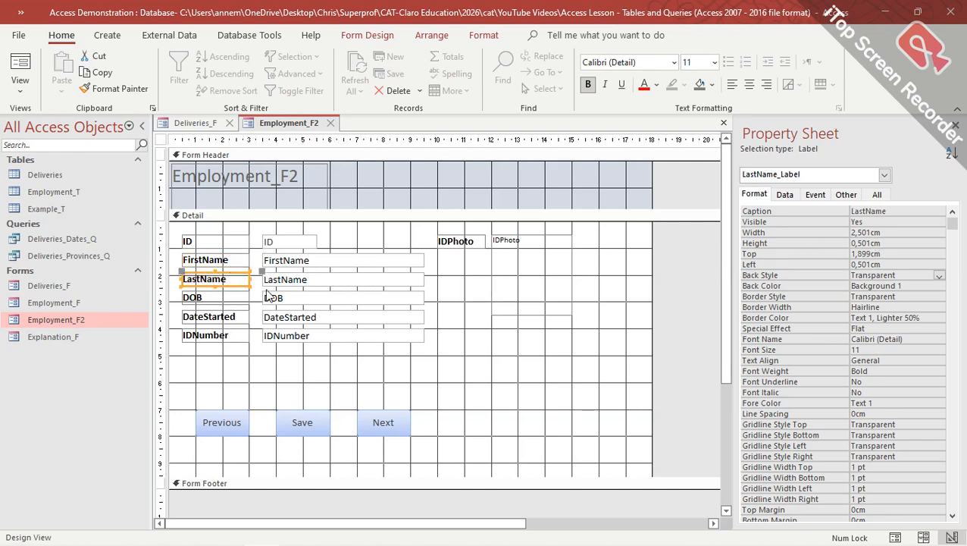
{"action": "left_click", "coordinate": [236, 304]}
{"action": "left_click", "coordinate": [220, 322]}
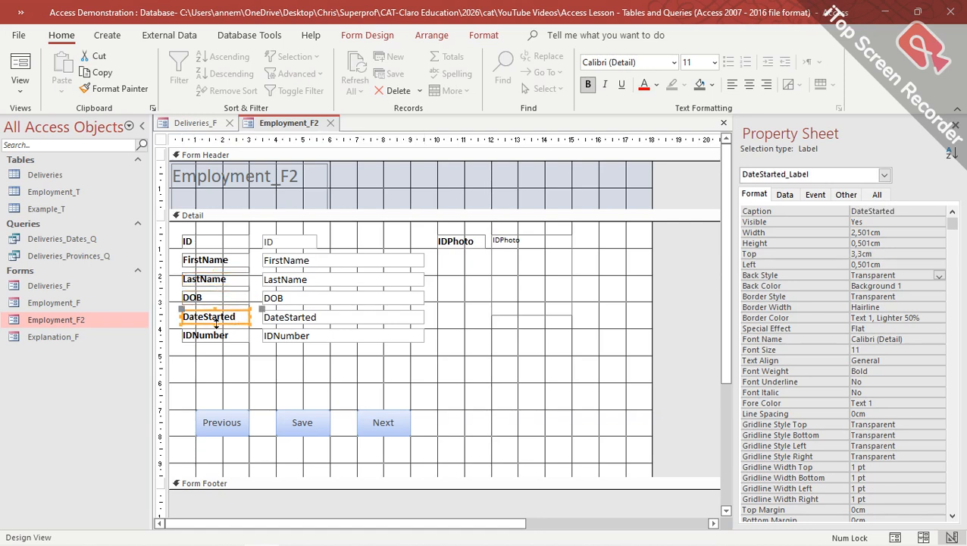
Step: Change the Employment_F2 label captions to First Name, Last Name, Date Started, ID Number and ID Photo
{"action": "left_click", "coordinate": [205, 267]}
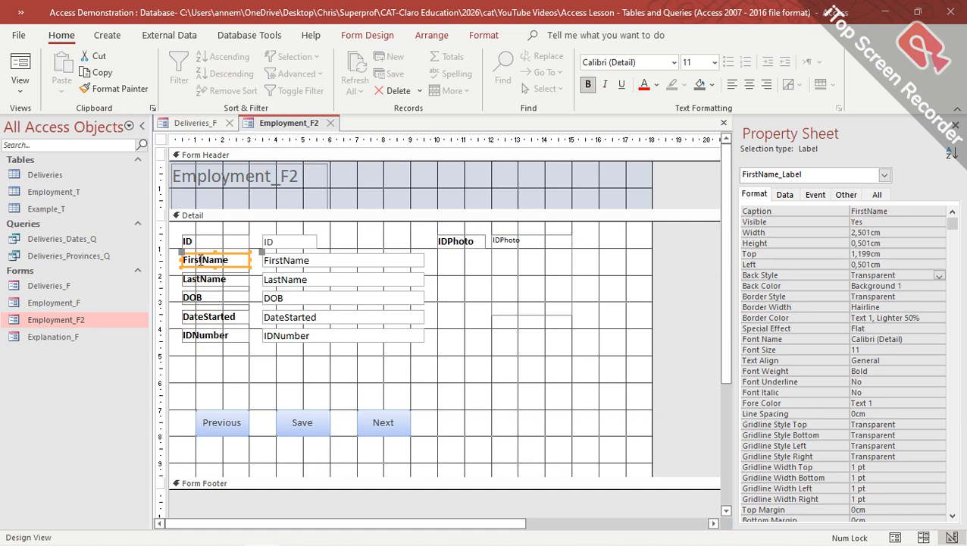
{"action": "left_click", "coordinate": [203, 261]}
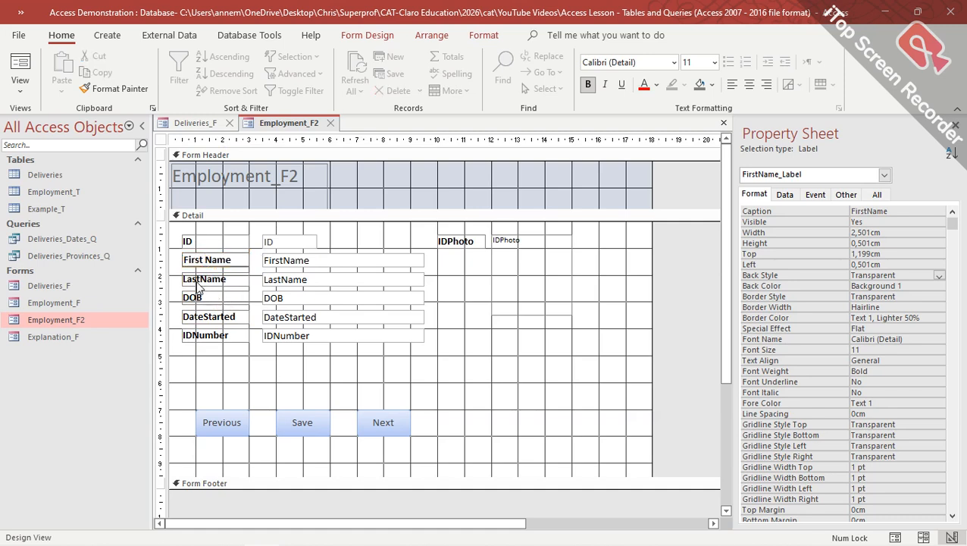
{"action": "left_click", "coordinate": [203, 280]}
{"action": "left_click", "coordinate": [201, 280]}
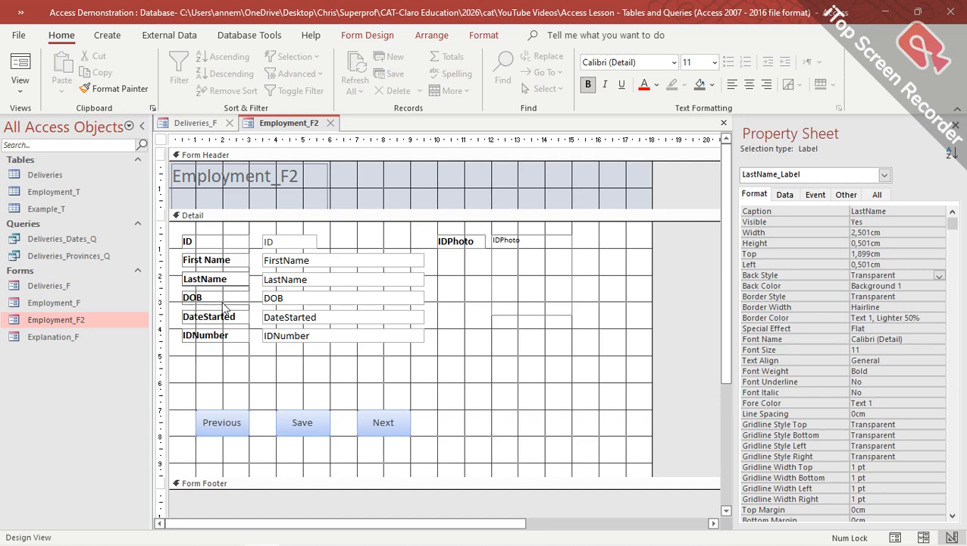
{"action": "left_click", "coordinate": [208, 318]}
{"action": "left_click", "coordinate": [205, 317]}
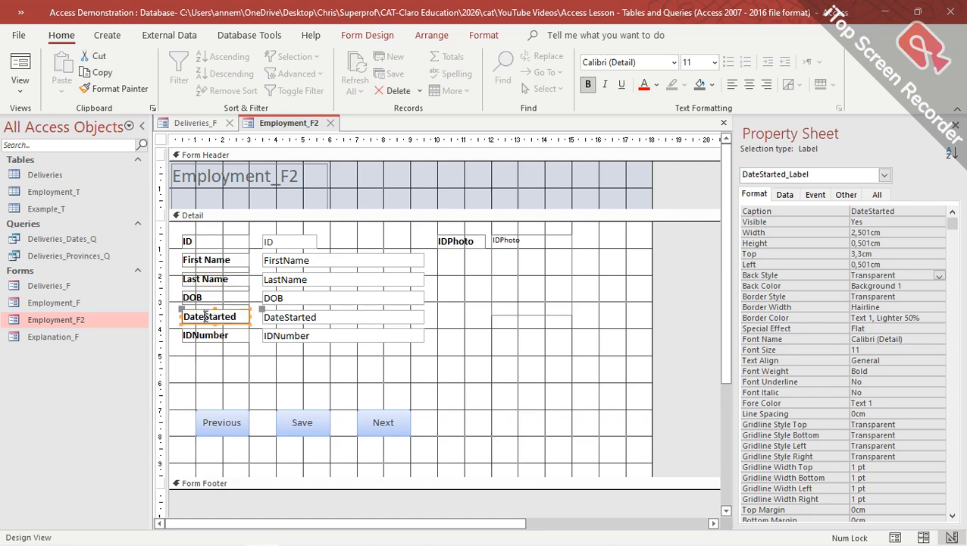
{"action": "left_click", "coordinate": [195, 336]}
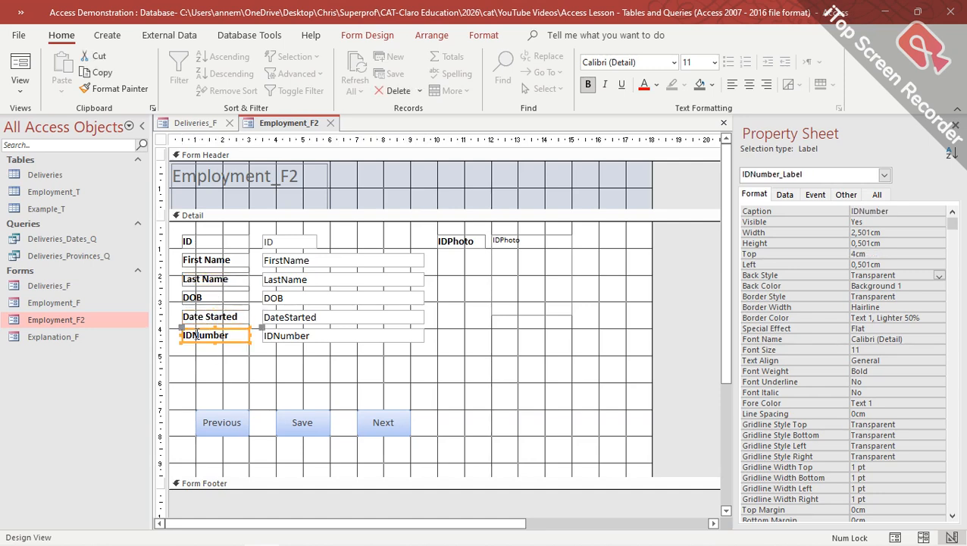
{"action": "left_click", "coordinate": [193, 336]}
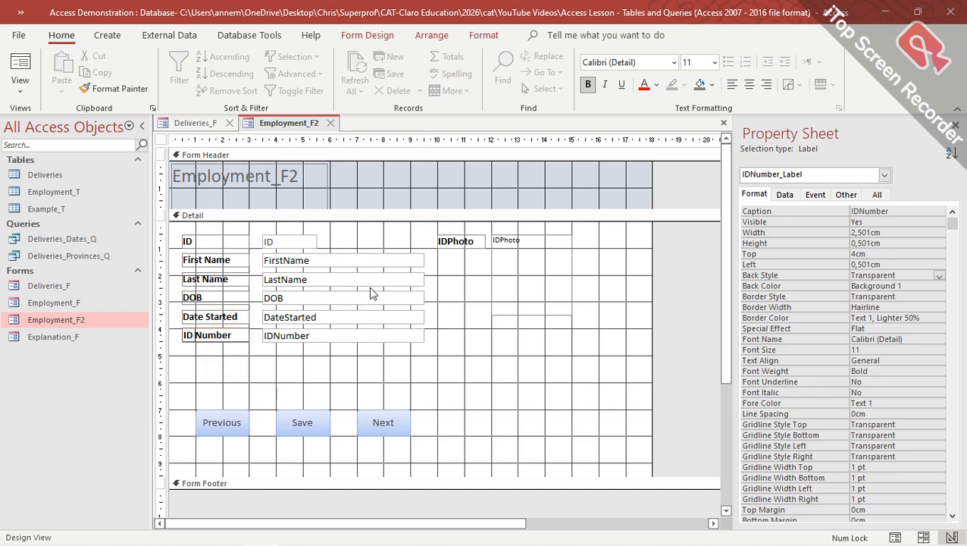
{"action": "left_click", "coordinate": [450, 241]}
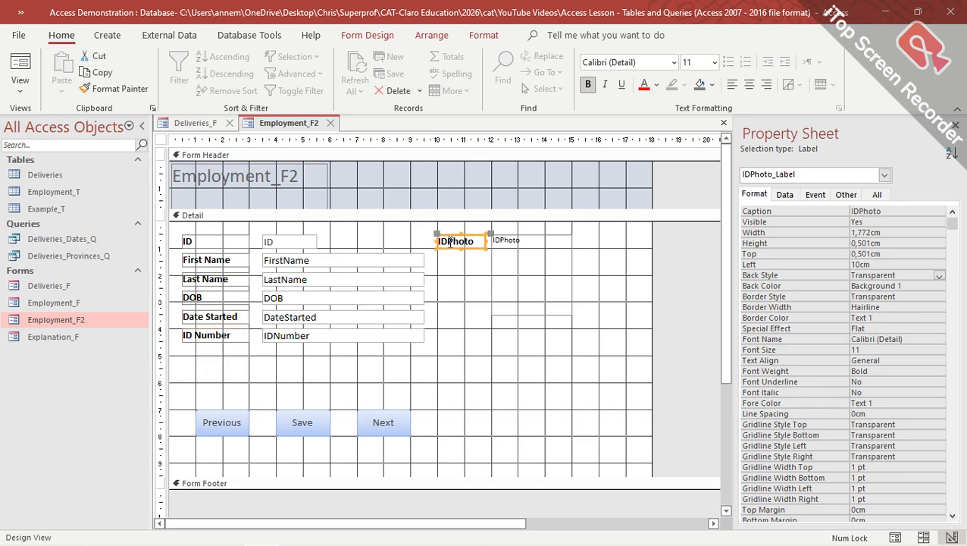
{"action": "left_click", "coordinate": [450, 241]}
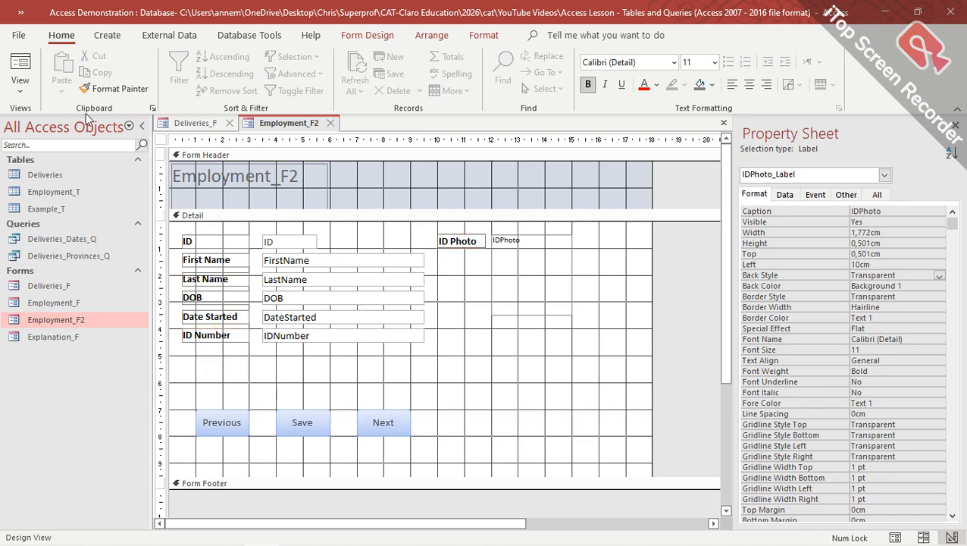
Step: Show Employment_F2 in Form View to check the reworded label captions, and return to Design View
{"action": "key", "text": "Return"}
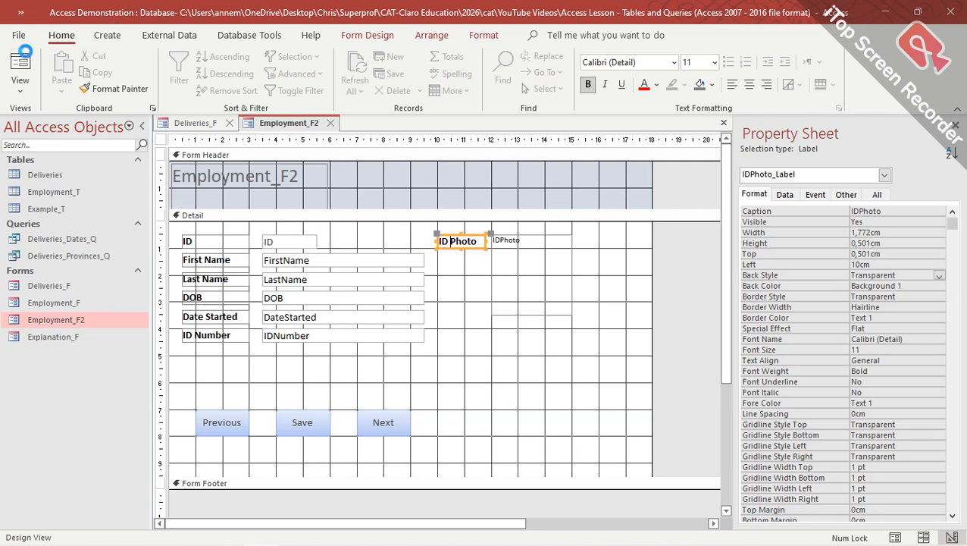
{"action": "left_click", "coordinate": [23, 68]}
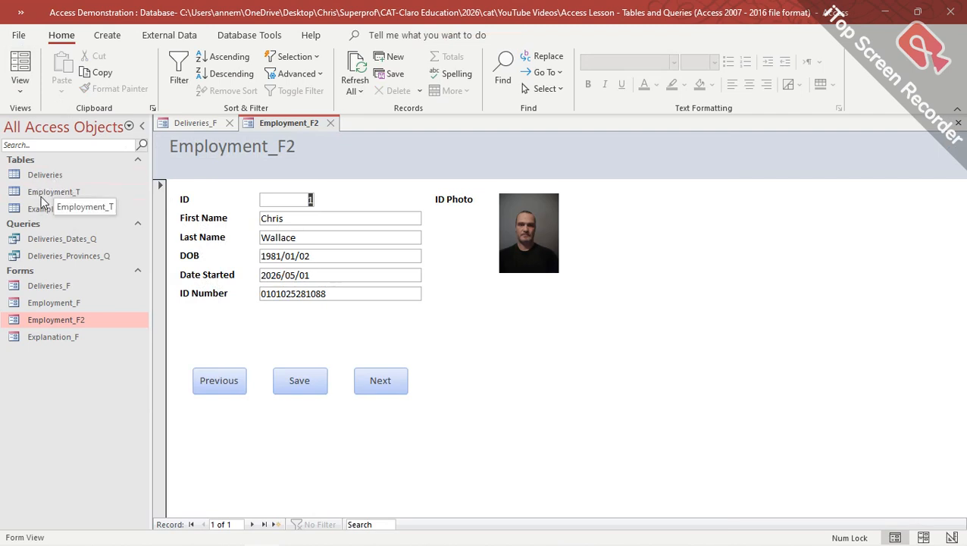
{"action": "left_click", "coordinate": [20, 82]}
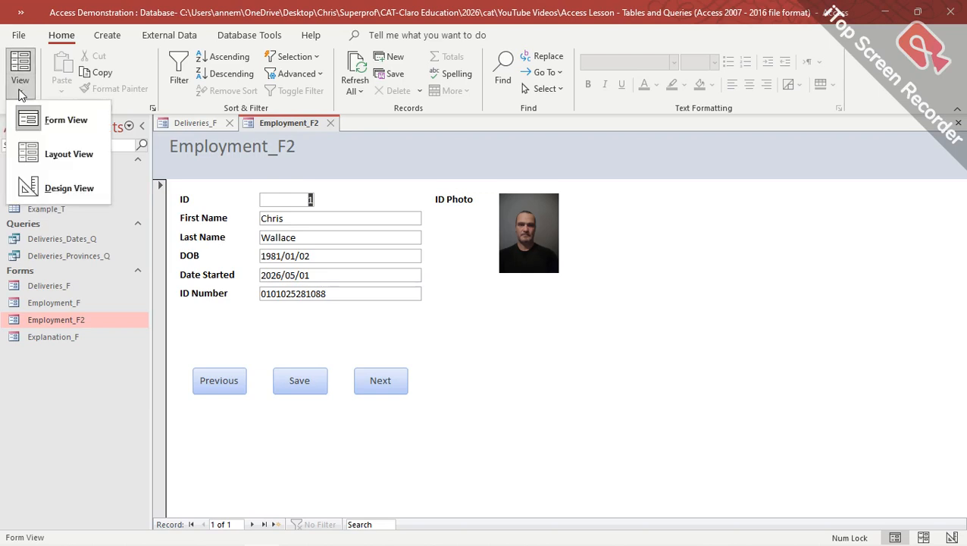
{"action": "left_click", "coordinate": [61, 188]}
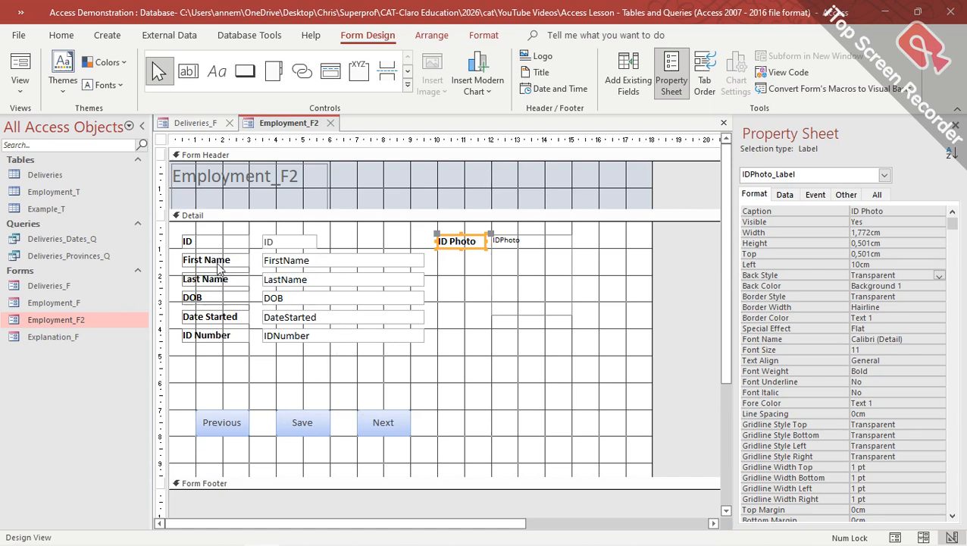
Step: Delete the Previous, Save and Next buttons from the Detail section of Employment_F2
{"action": "left_click", "coordinate": [213, 245]}
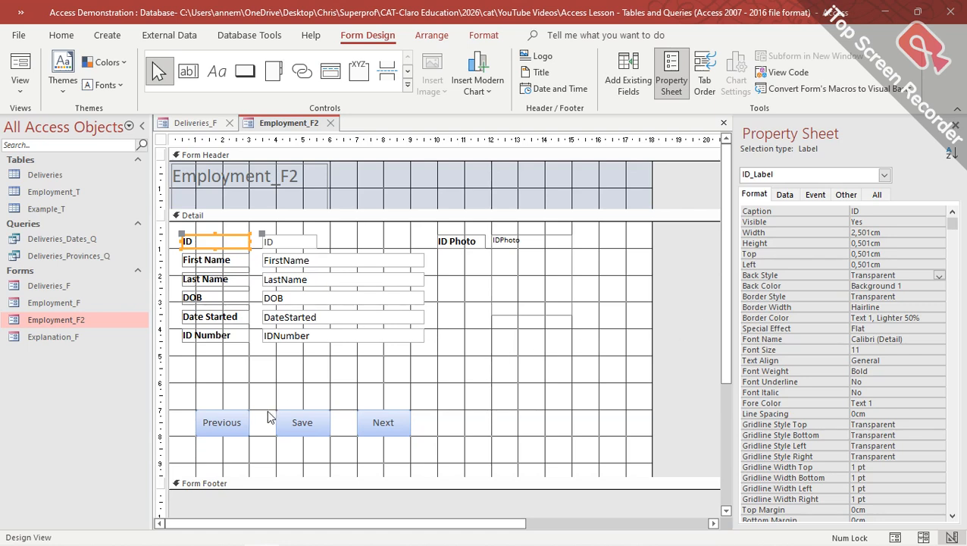
{"action": "left_click", "coordinate": [231, 424]}
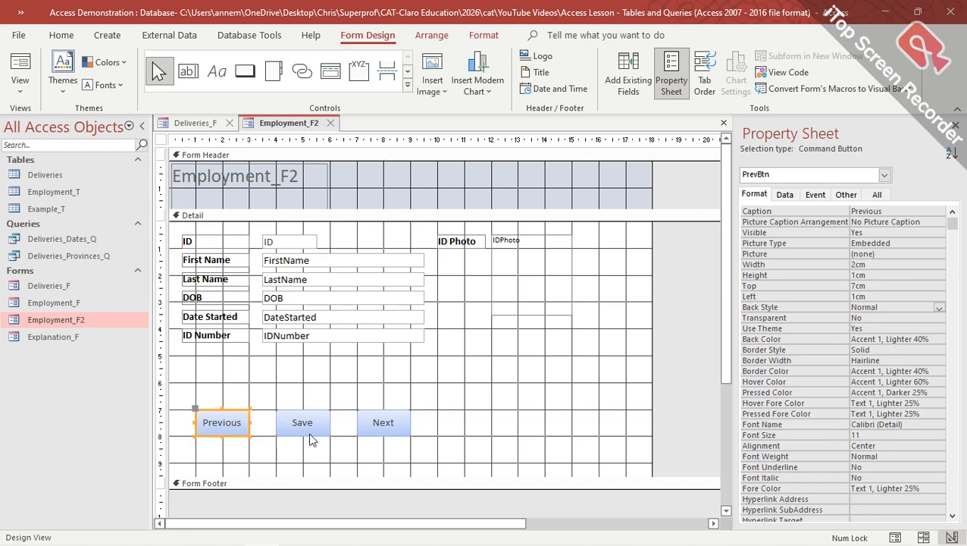
{"action": "left_click", "coordinate": [301, 429]}
{"action": "left_click_drag", "start_coordinate": [389, 426], "coordinate": [392, 421]}
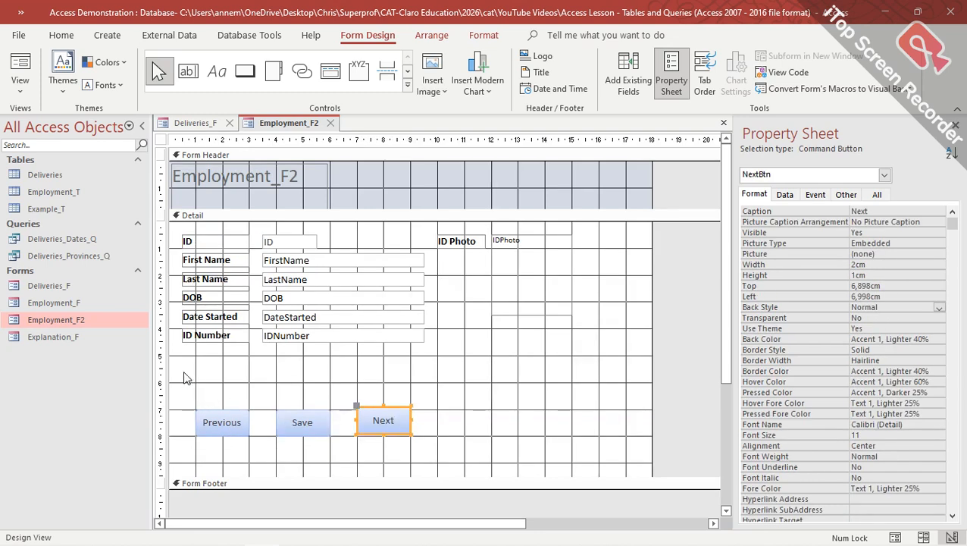
{"action": "left_click_drag", "start_coordinate": [178, 366], "coordinate": [449, 475]}
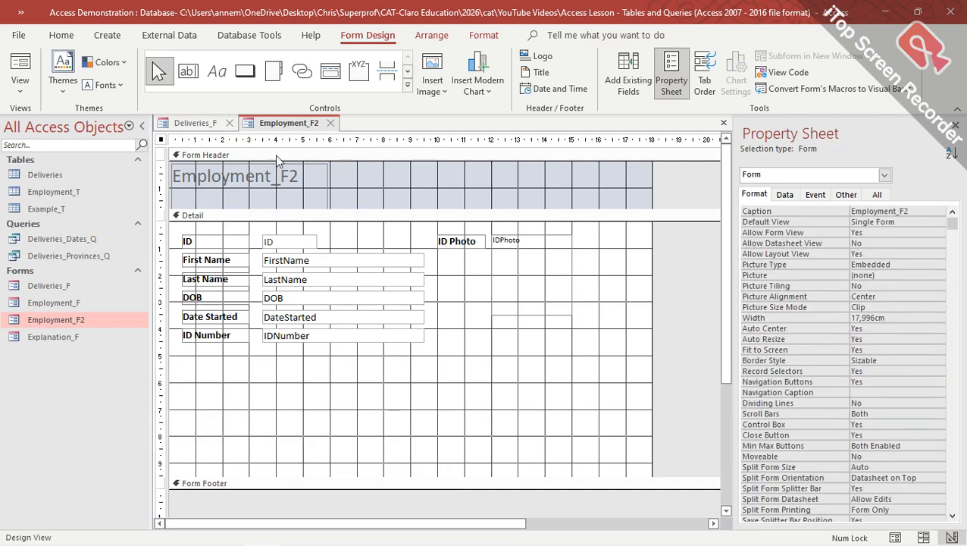
Step: Turn the Use Control Wizards option off and back on for the form controls
{"action": "left_click", "coordinate": [408, 86]}
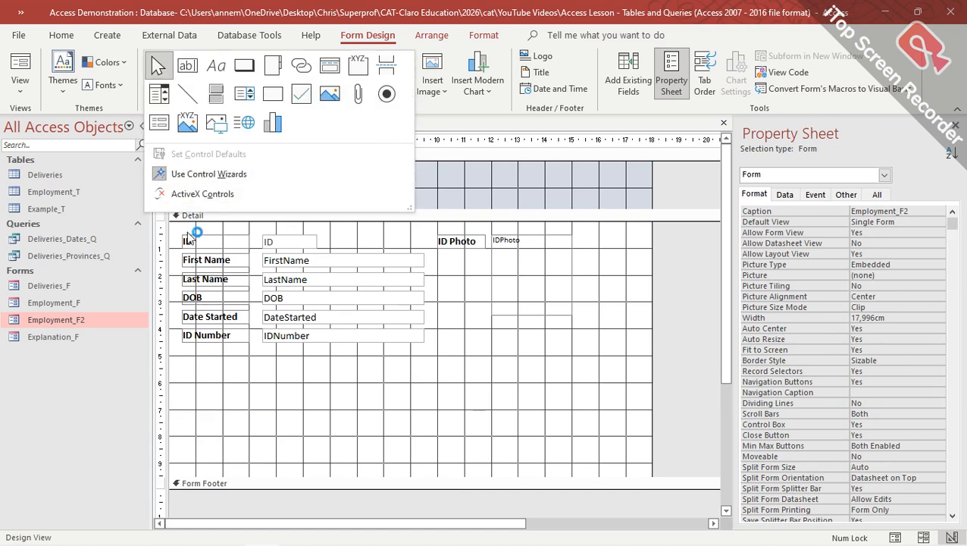
{"action": "left_click", "coordinate": [170, 174]}
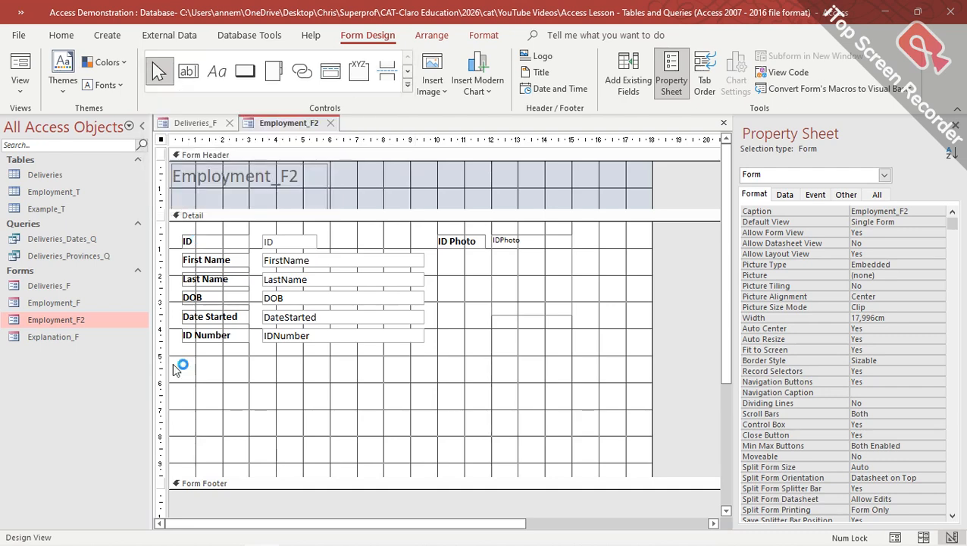
{"action": "left_click", "coordinate": [407, 87]}
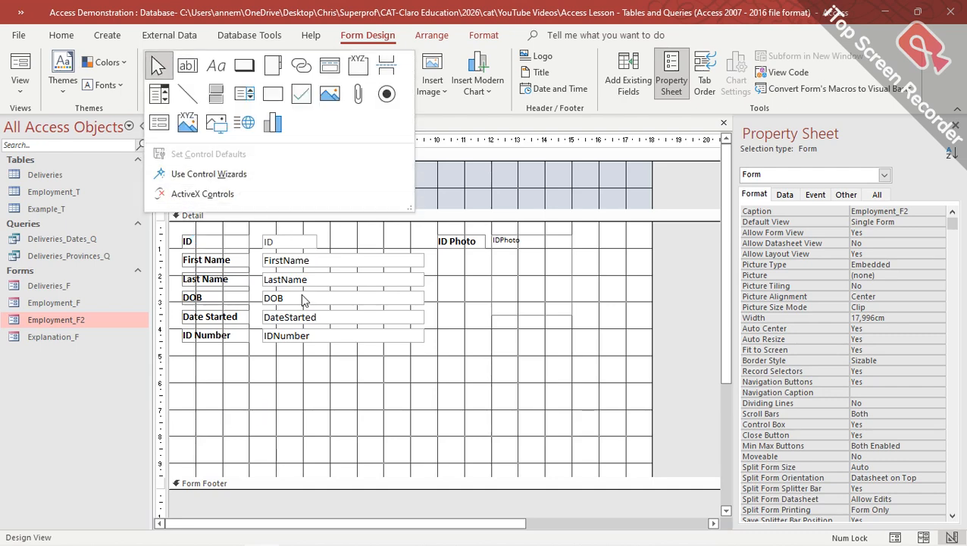
{"action": "left_click", "coordinate": [194, 173]}
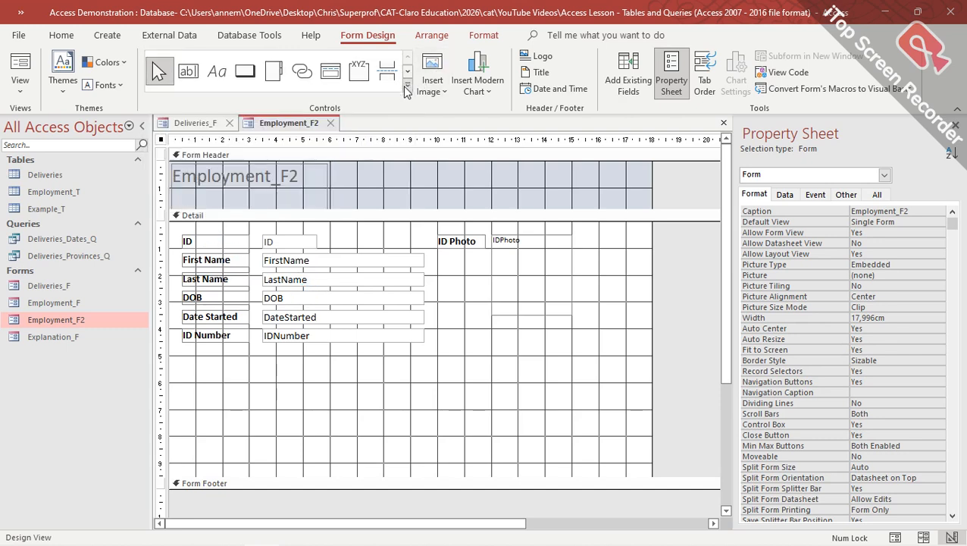
{"action": "left_click", "coordinate": [407, 89]}
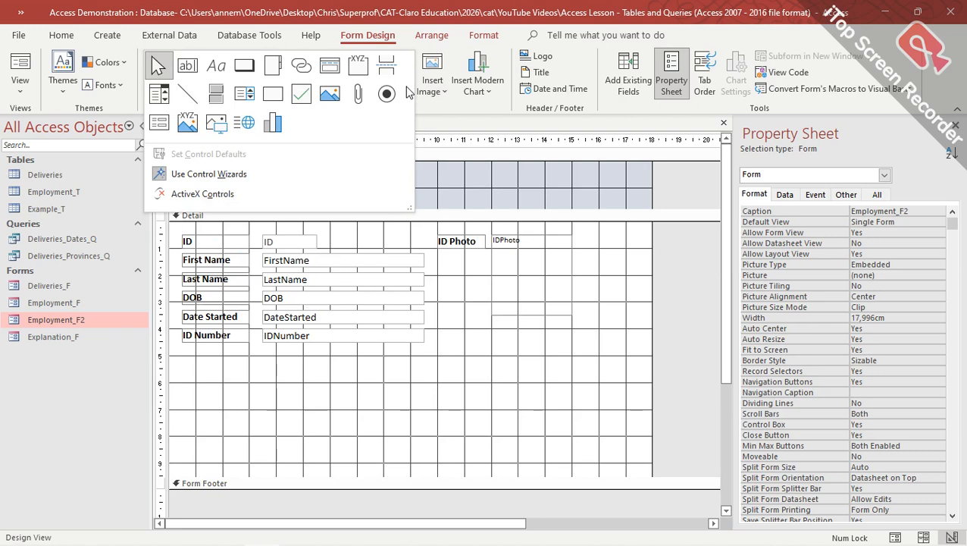
{"action": "left_click", "coordinate": [506, 351]}
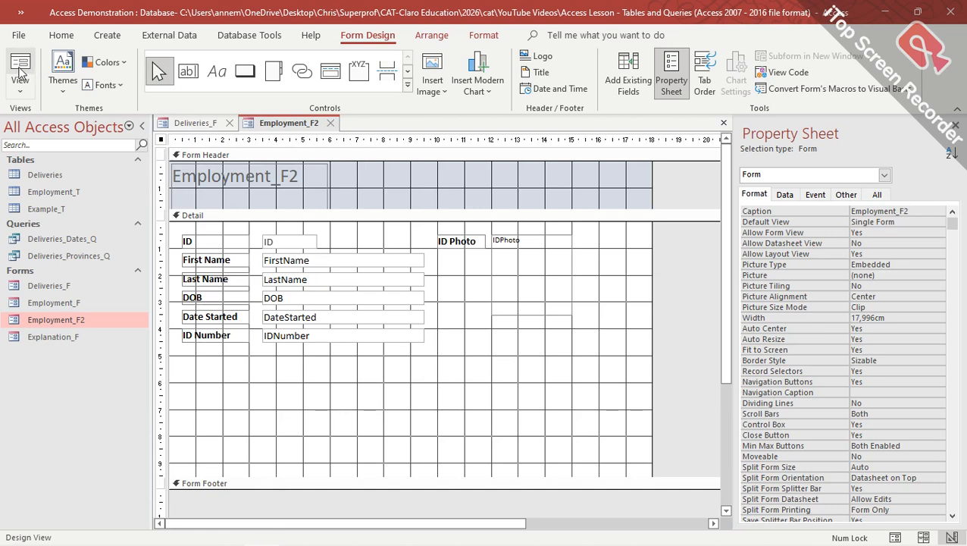
Step: Save Employment_F2 and show it in Form View to check the layout without the buttons
{"action": "left_click", "coordinate": [21, 12]}
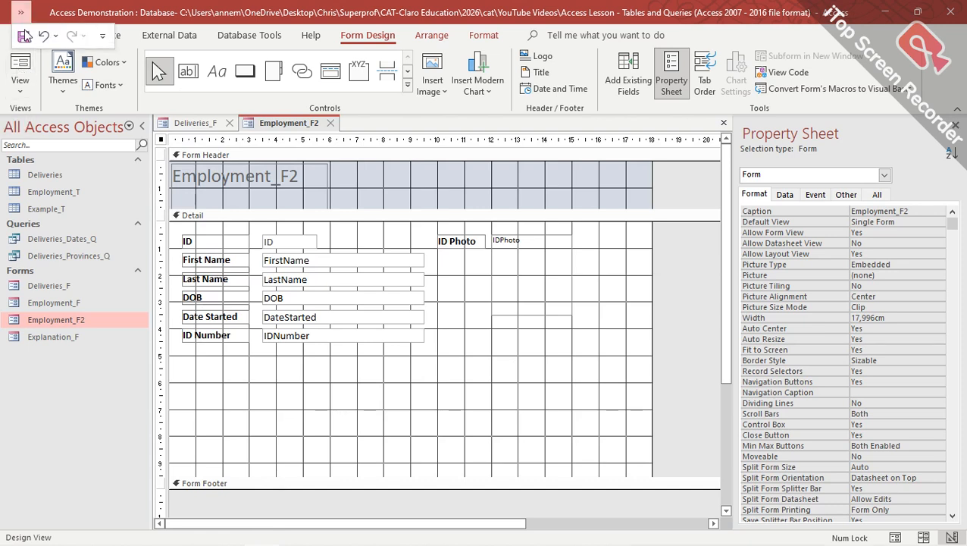
{"action": "left_click", "coordinate": [24, 38]}
{"action": "left_click", "coordinate": [21, 66]}
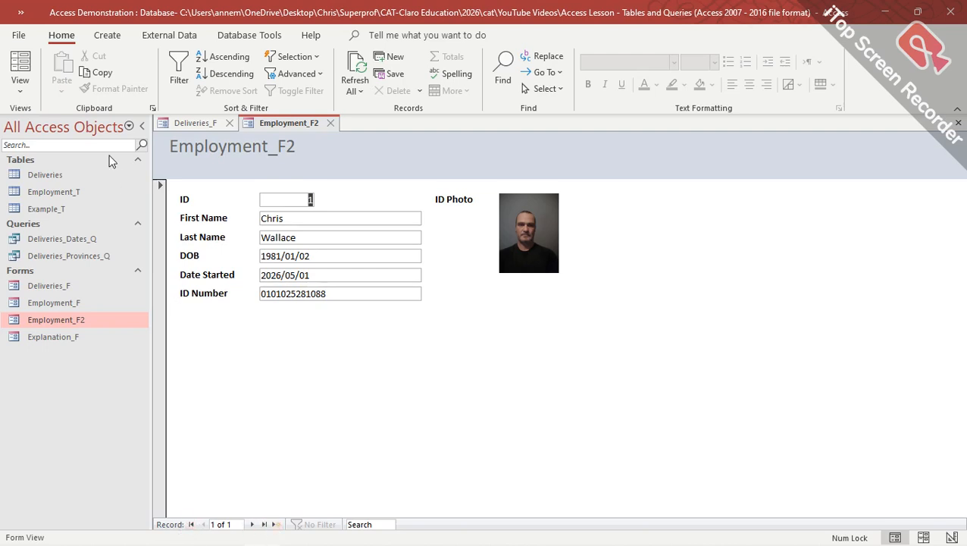
Step: In Design View, place an unbound text box about 1,7 cm wide below the ID Number row of Employment_F2
{"action": "left_click", "coordinate": [20, 85]}
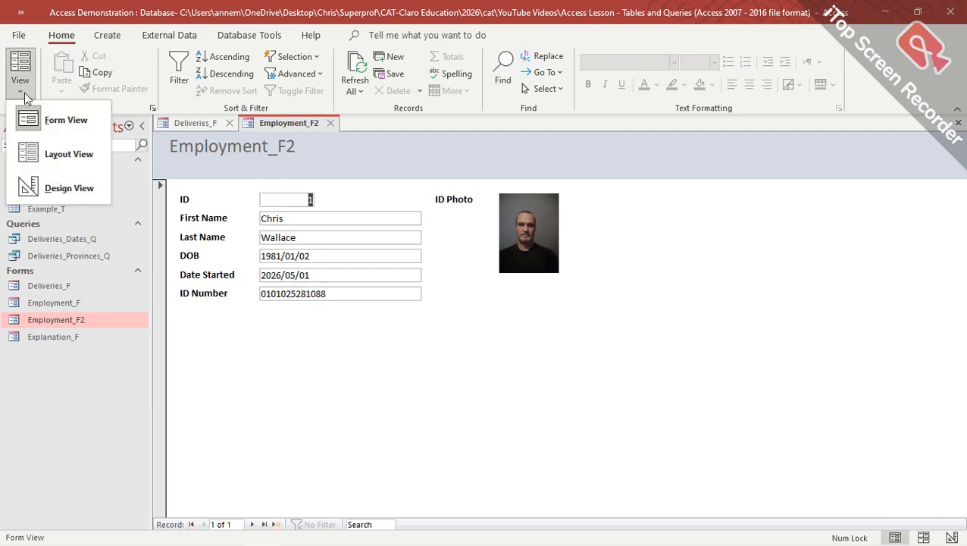
{"action": "left_click", "coordinate": [66, 193]}
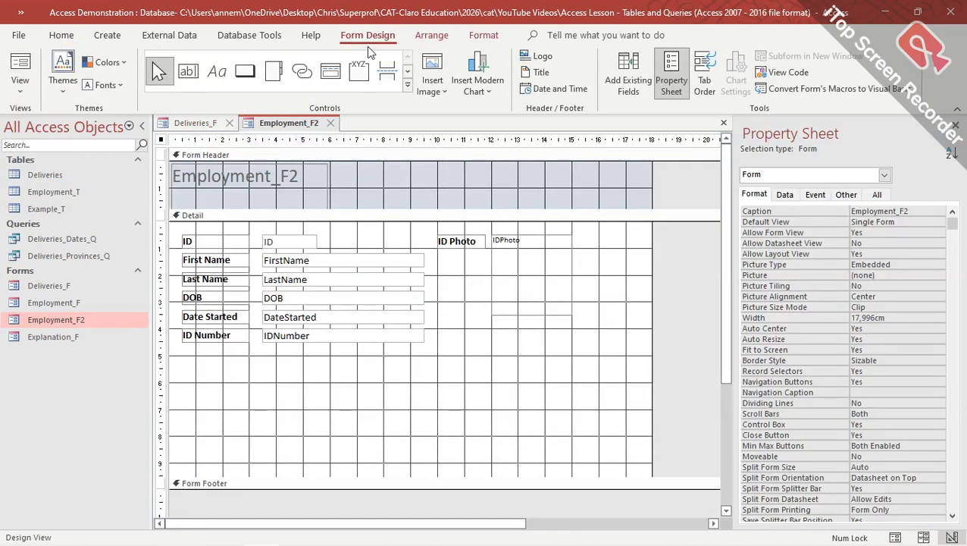
{"action": "left_click", "coordinate": [193, 80]}
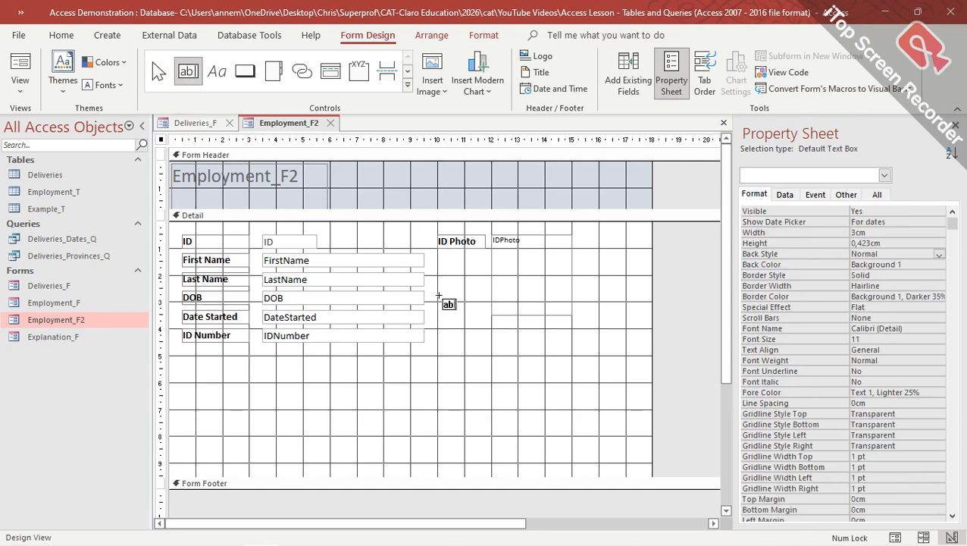
{"action": "mouse_move", "coordinate": [443, 298]}
{"action": "left_mouse_down"}
{"action": "mouse_move", "coordinate": [498, 305]}
{"action": "mouse_move", "coordinate": [407, 363]}
{"action": "mouse_move", "coordinate": [204, 379]}
{"action": "left_mouse_up"}
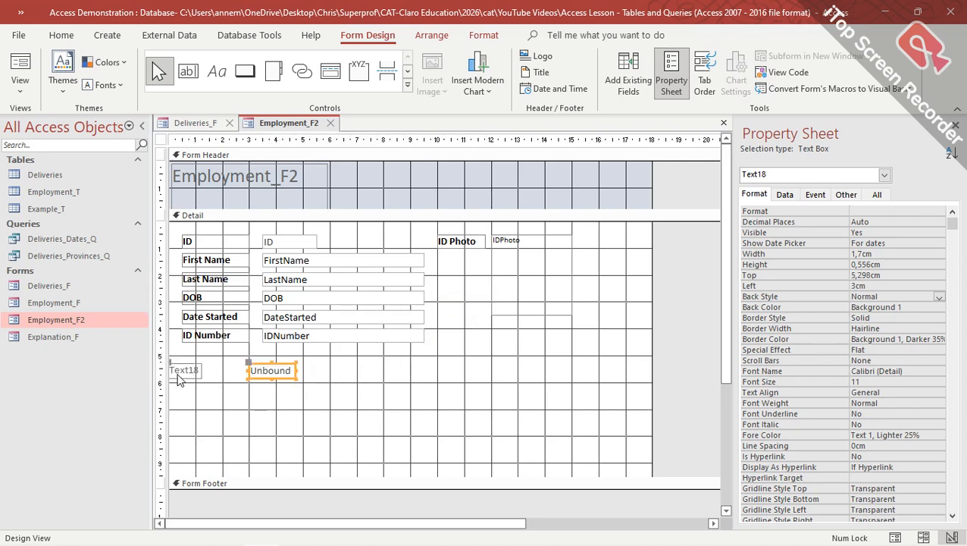
Step: Delete the new text box's attached label, and move and widen the box to about 5,1 cm, about 1 cm from the left edge
{"action": "left_click", "coordinate": [192, 372]}
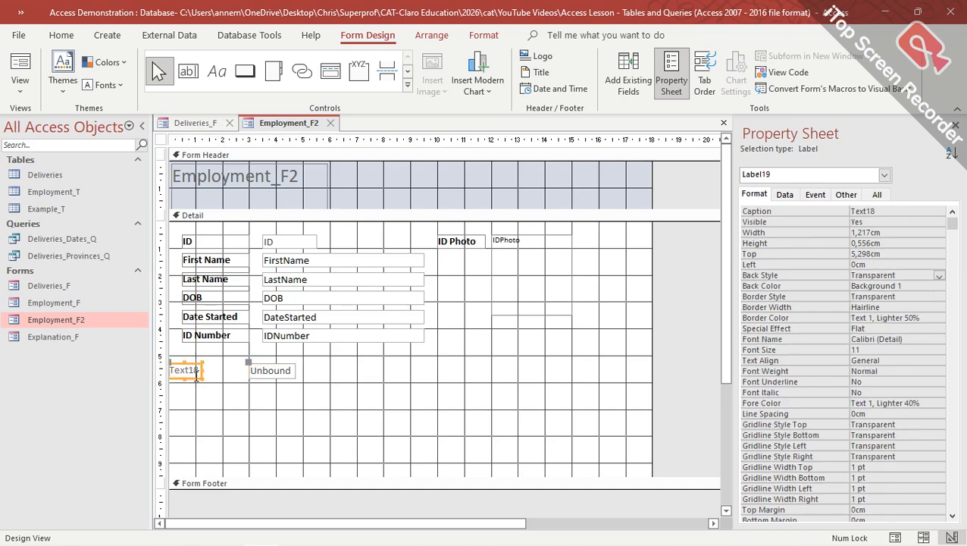
{"action": "key", "text": "Delete"}
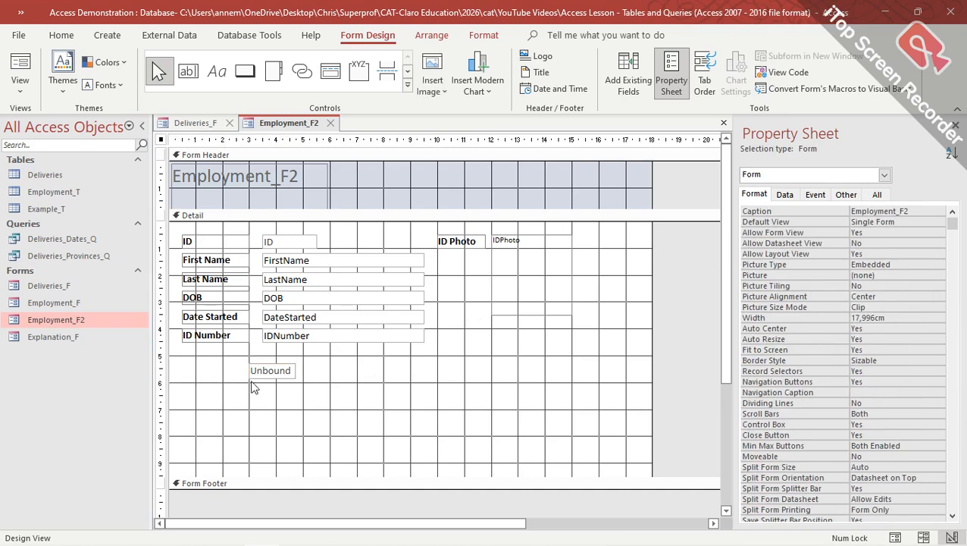
{"action": "left_click", "coordinate": [275, 377]}
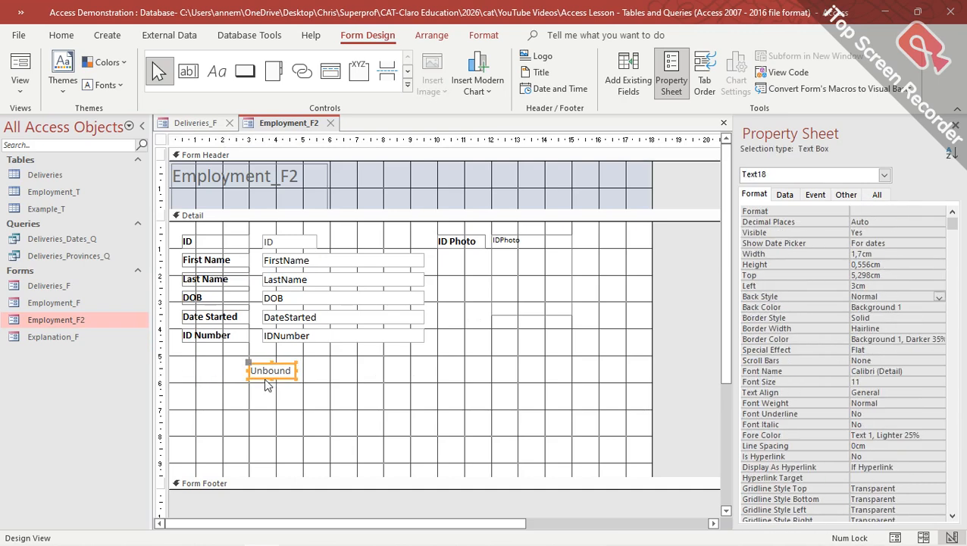
{"action": "left_click_drag", "start_coordinate": [264, 377], "coordinate": [333, 379]}
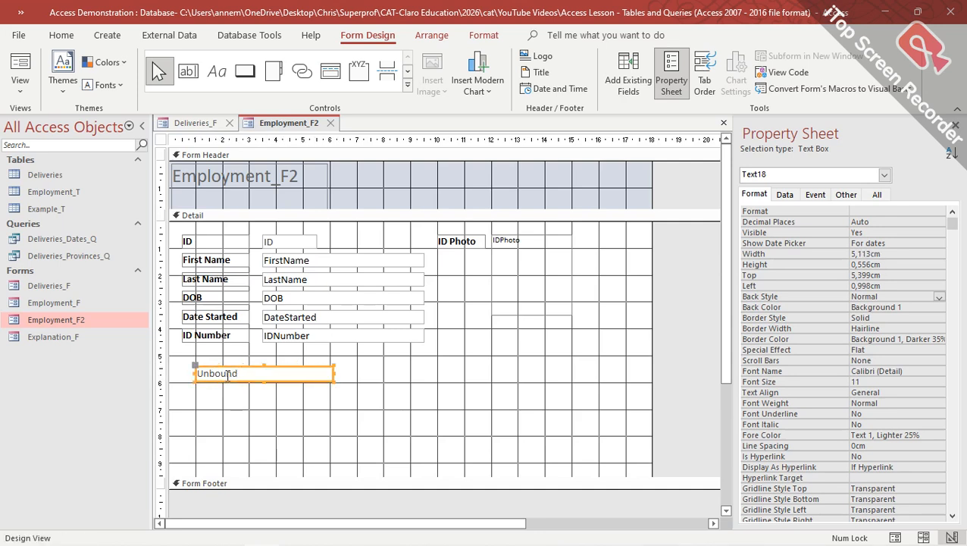
Step: Enter "Type in ID without spaces" in the unbound text box and save the form
{"action": "left_click", "coordinate": [227, 375]}
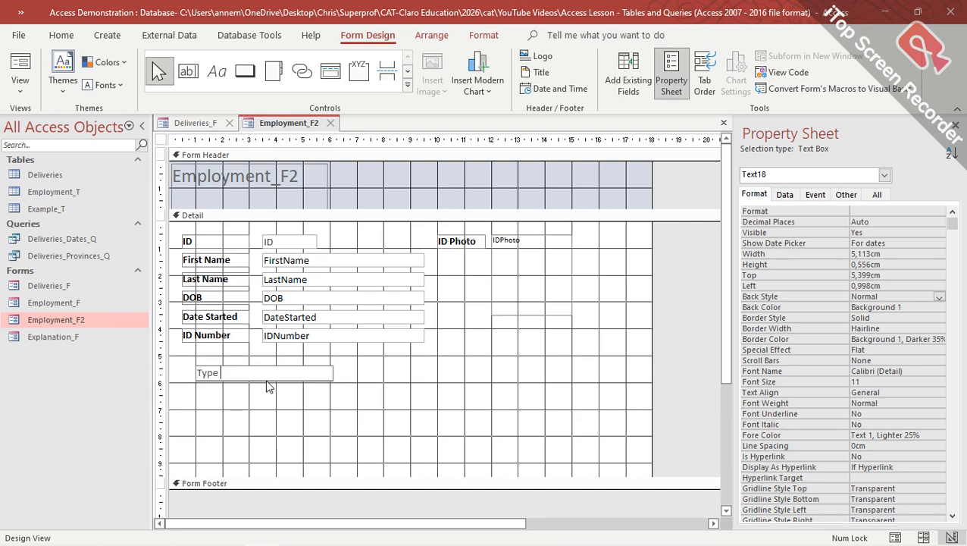
{"action": "type", "text": "Type in ID without spaces"}
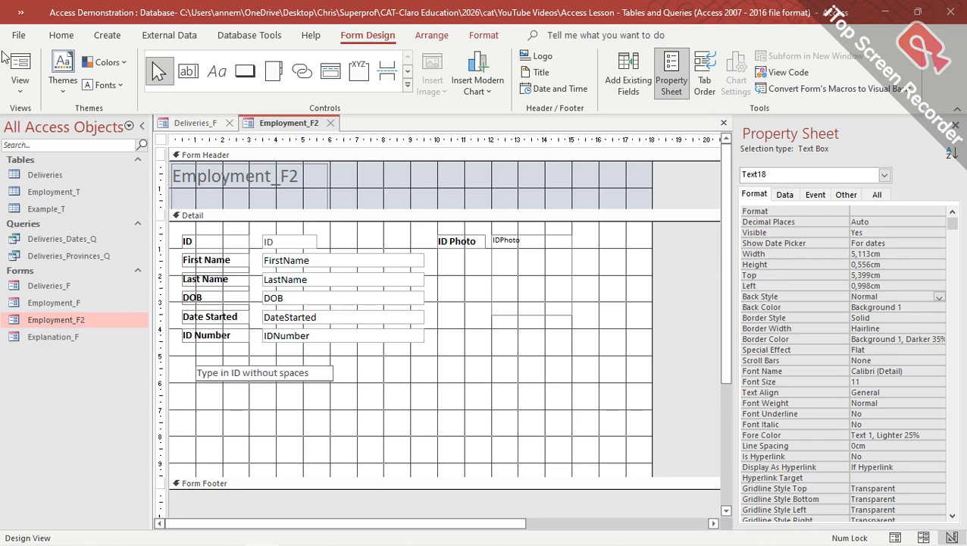
{"action": "left_click", "coordinate": [21, 13]}
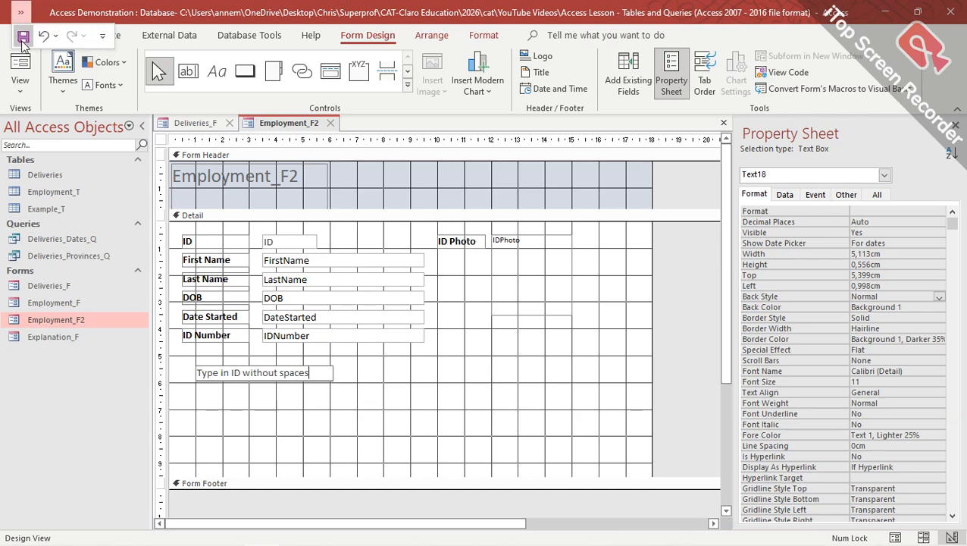
Step: Save the Employment_F2 form and check the added text box in Form View before returning to Design View
{"action": "left_click", "coordinate": [24, 33]}
{"action": "left_click", "coordinate": [23, 63]}
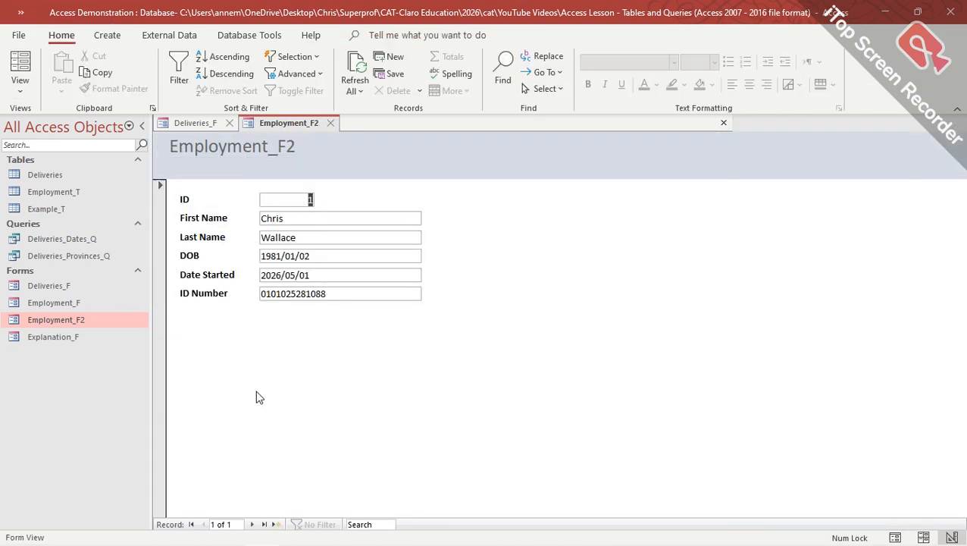
{"action": "left_click", "coordinate": [21, 83]}
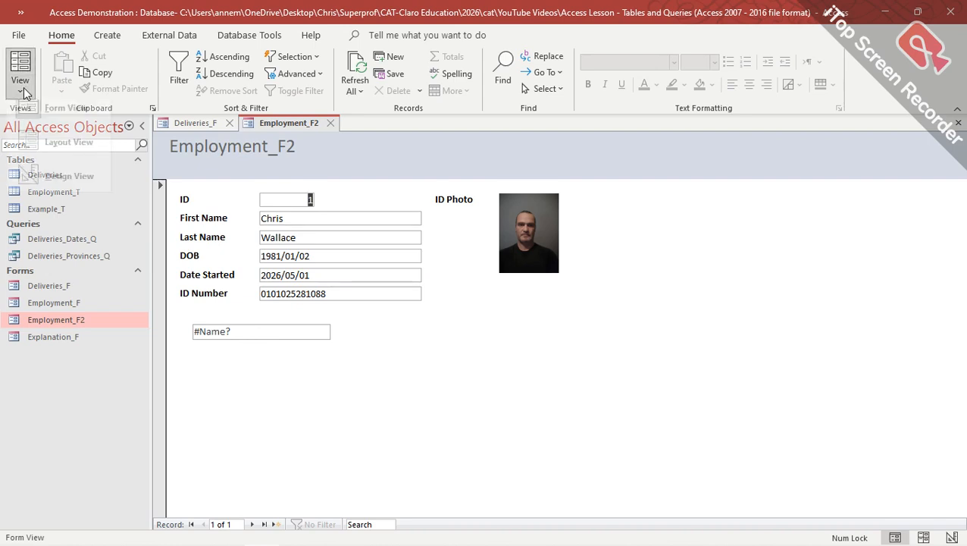
{"action": "left_click", "coordinate": [50, 186]}
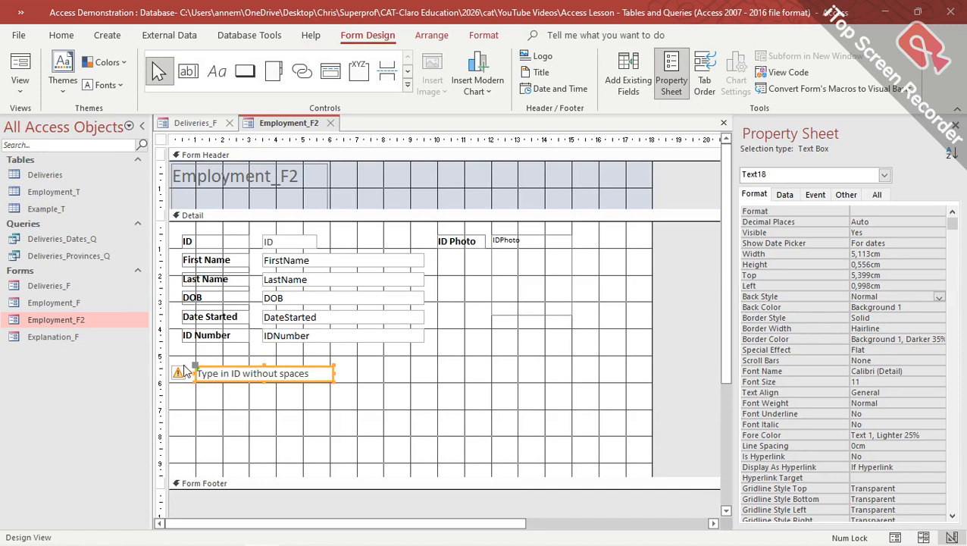
Step: Check the error options of the "Type in ID without spaces" text box and delete the text box
{"action": "left_click", "coordinate": [191, 375]}
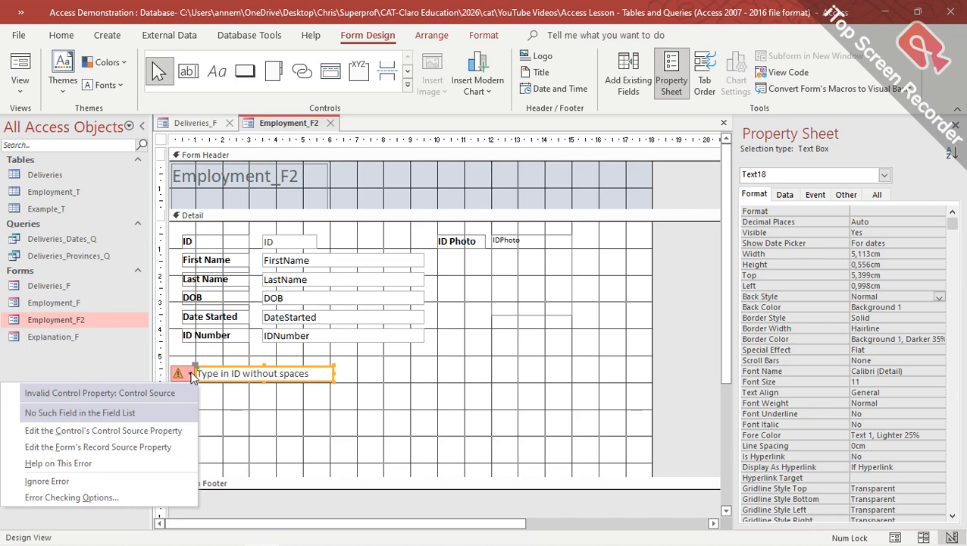
{"action": "left_click", "coordinate": [191, 374]}
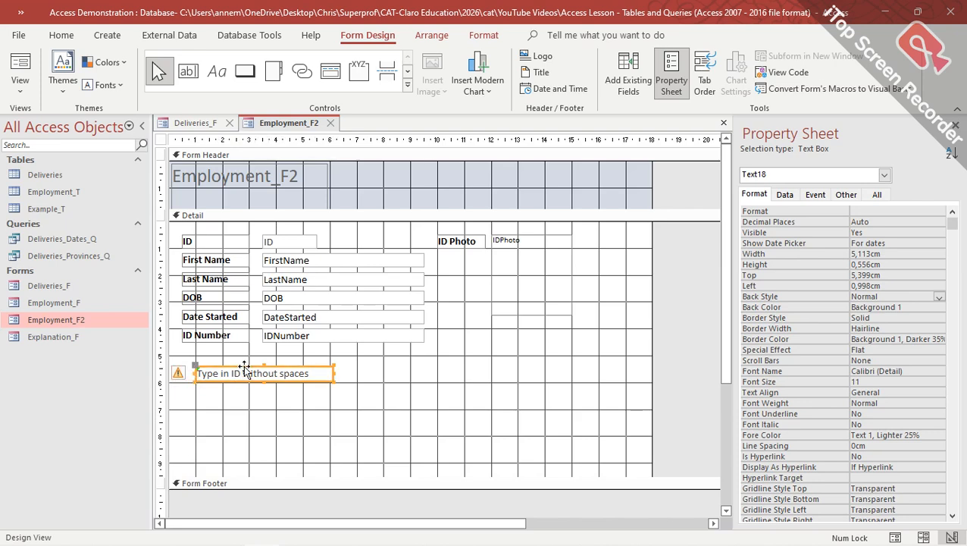
{"action": "key", "text": "Delete"}
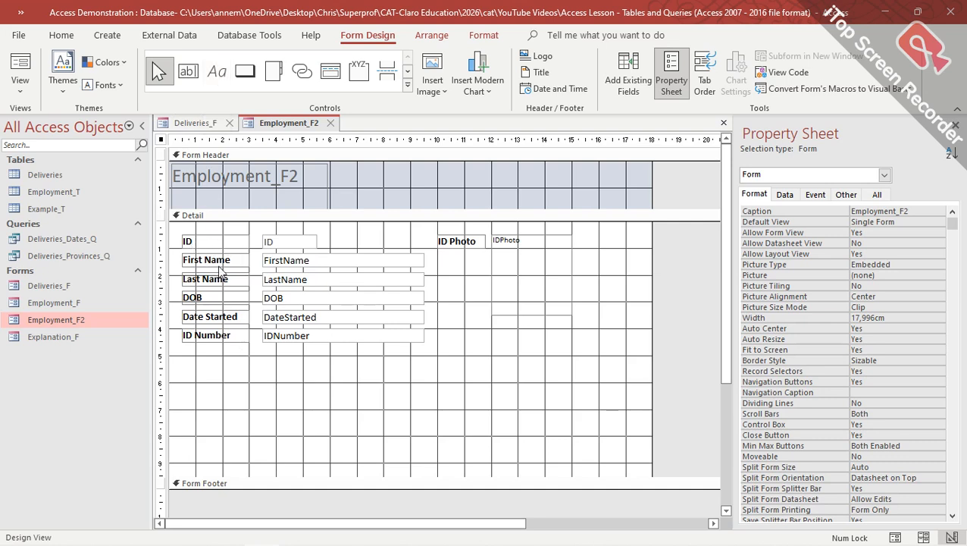
Step: Add a label about 5.6 cm by 0.8 cm below the ID Number field with the text "Type in ID without spaces"
{"action": "left_click", "coordinate": [218, 74]}
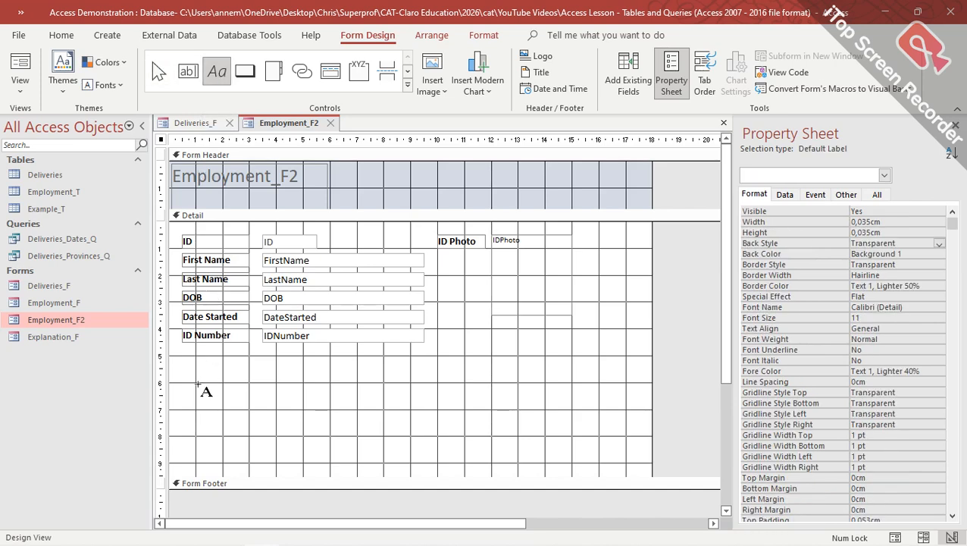
{"action": "left_click_drag", "start_coordinate": [196, 358], "coordinate": [347, 379]}
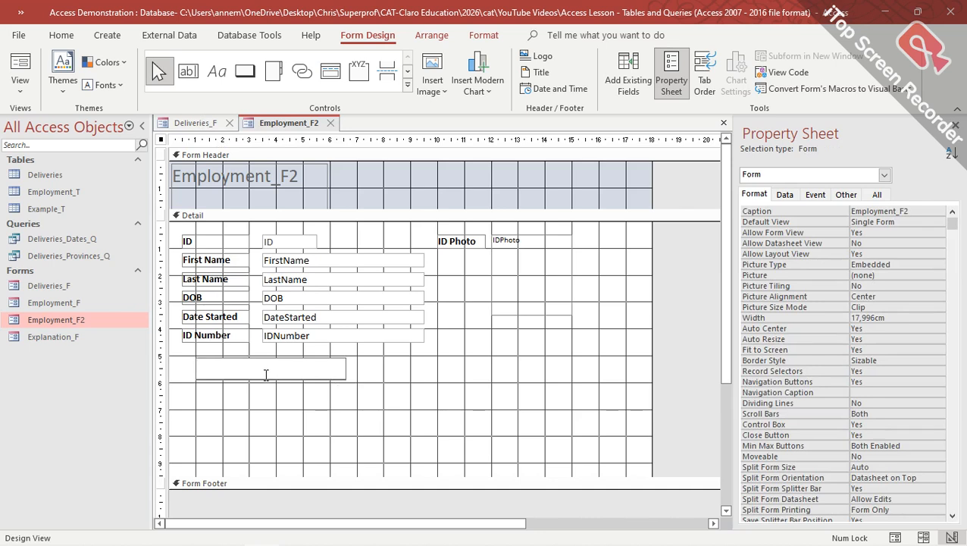
{"action": "type", "text": "Type in ID without spaces"}
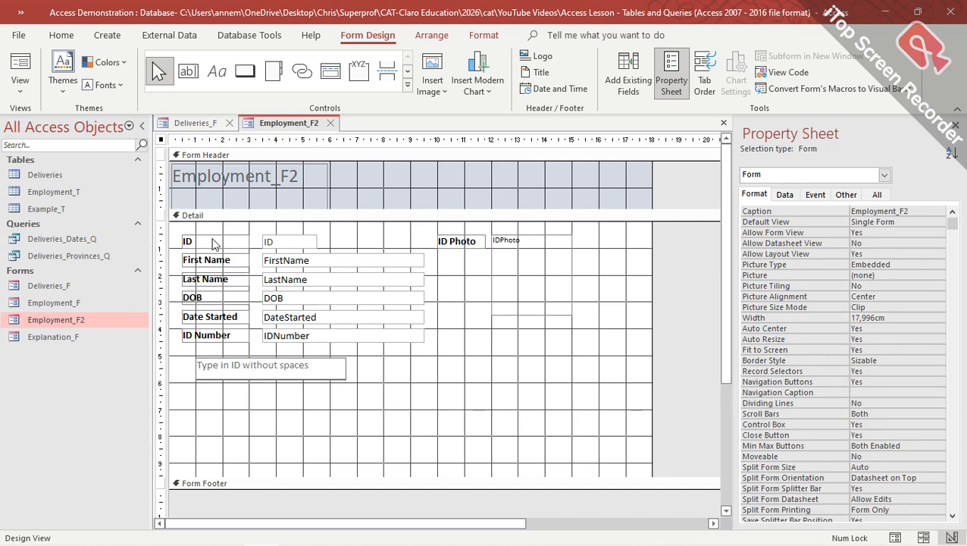
Step: Save the form and check the instruction label in Form View before returning to Design View
{"action": "left_click", "coordinate": [20, 12]}
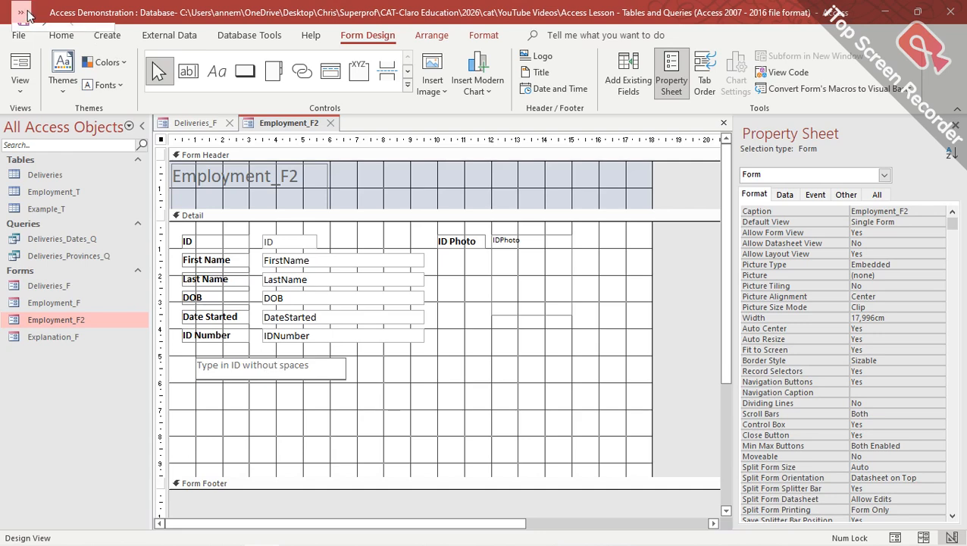
{"action": "left_click", "coordinate": [23, 36]}
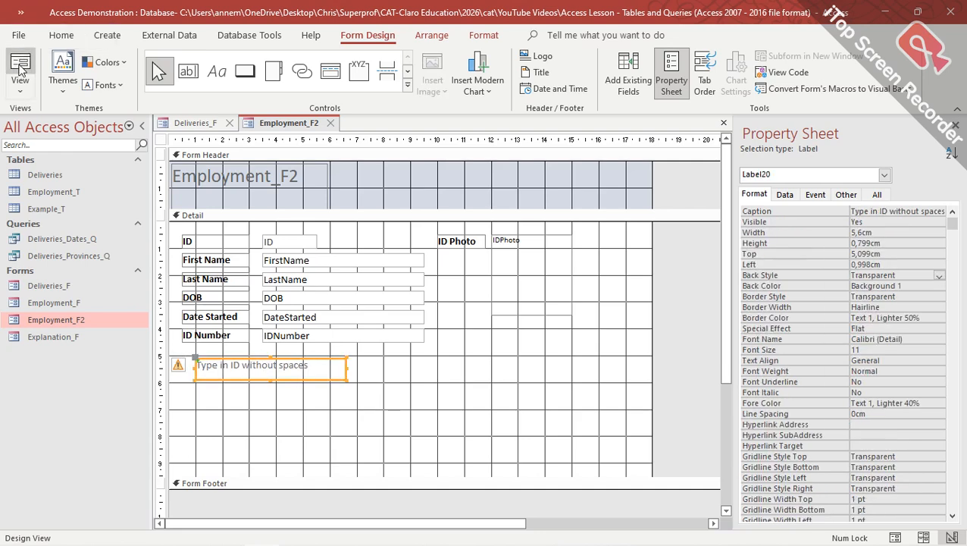
{"action": "left_click", "coordinate": [20, 72]}
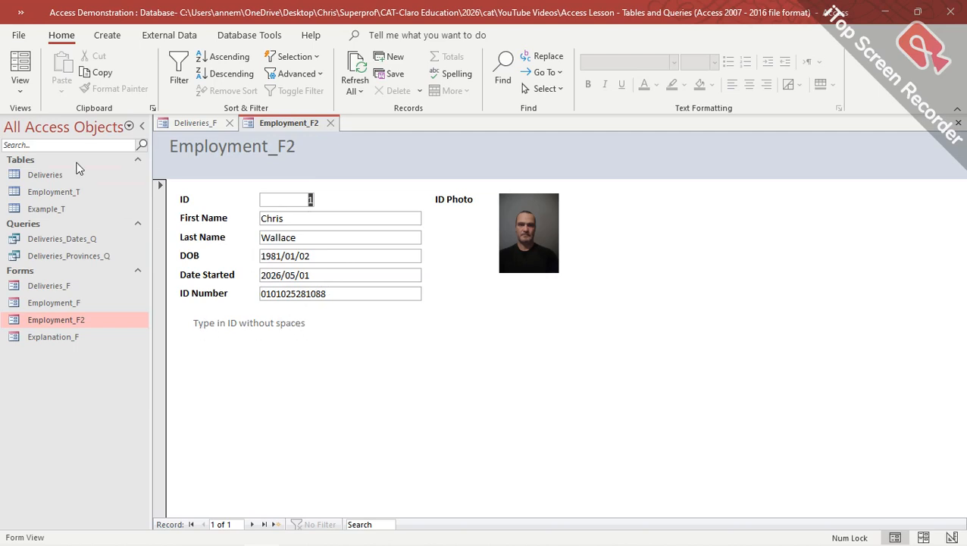
{"action": "left_click", "coordinate": [19, 94]}
{"action": "left_click", "coordinate": [60, 189]}
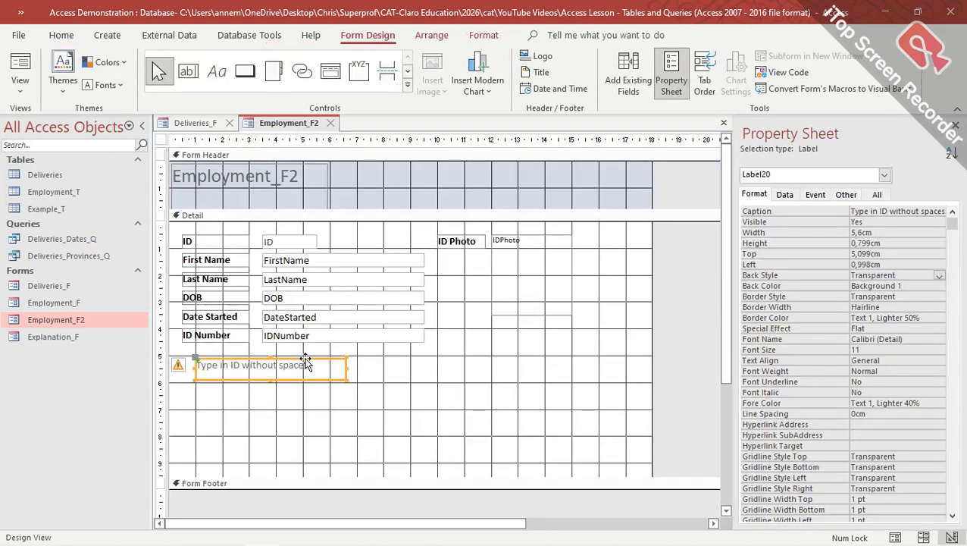
Step: Format the "Type in ID without spaces" label in bold with the black Text 1 font colour
{"action": "left_click", "coordinate": [61, 36]}
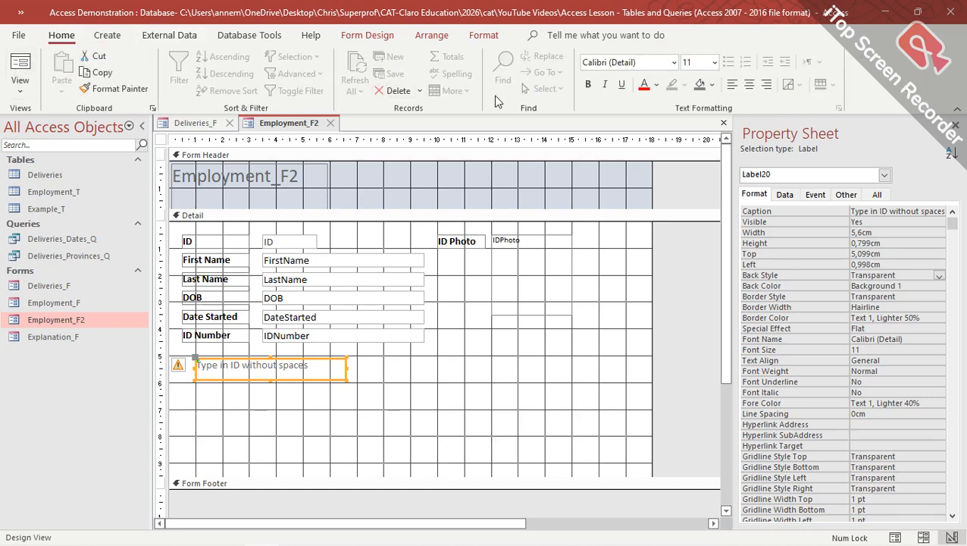
{"action": "left_click", "coordinate": [589, 85]}
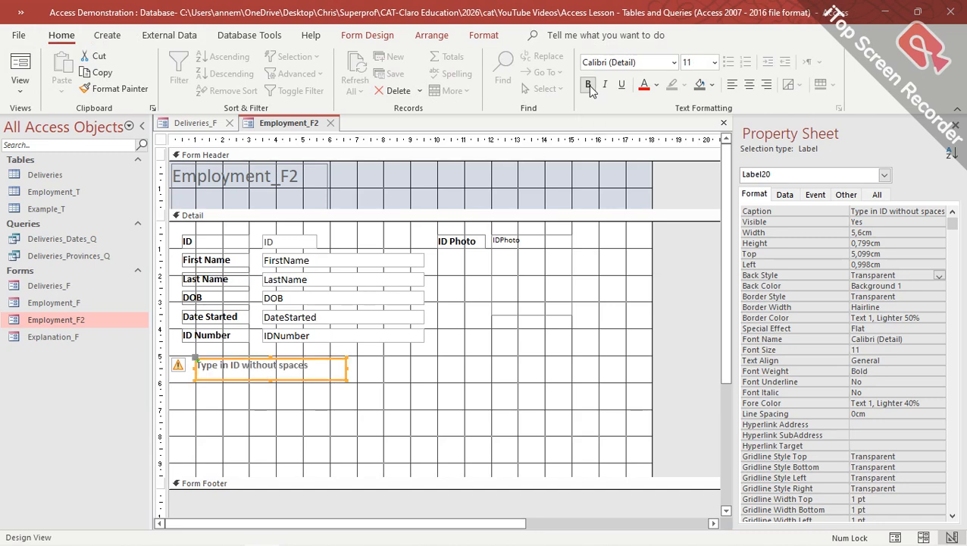
{"action": "left_click", "coordinate": [656, 85]}
{"action": "left_click", "coordinate": [656, 143]}
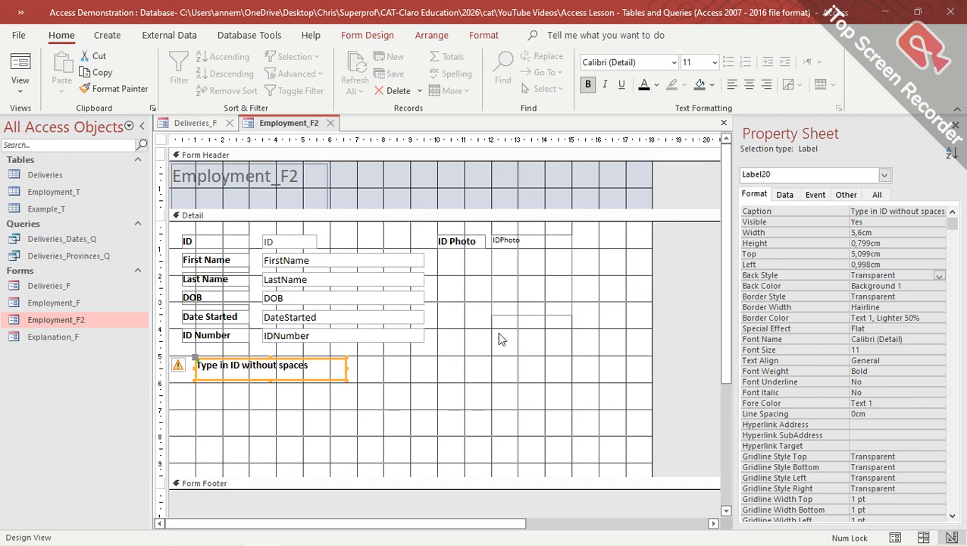
{"action": "left_click", "coordinate": [425, 418]}
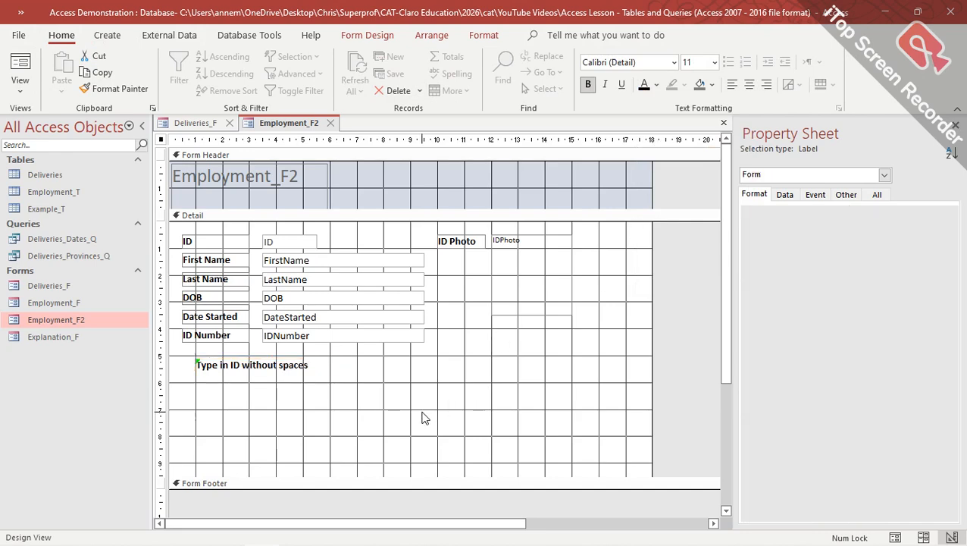
Step: Move the instruction label closer beneath the ID Number label, to about 4.9 cm top and 0.6 cm left, and reduce its height to about 0.6 cm
{"action": "left_click", "coordinate": [213, 376]}
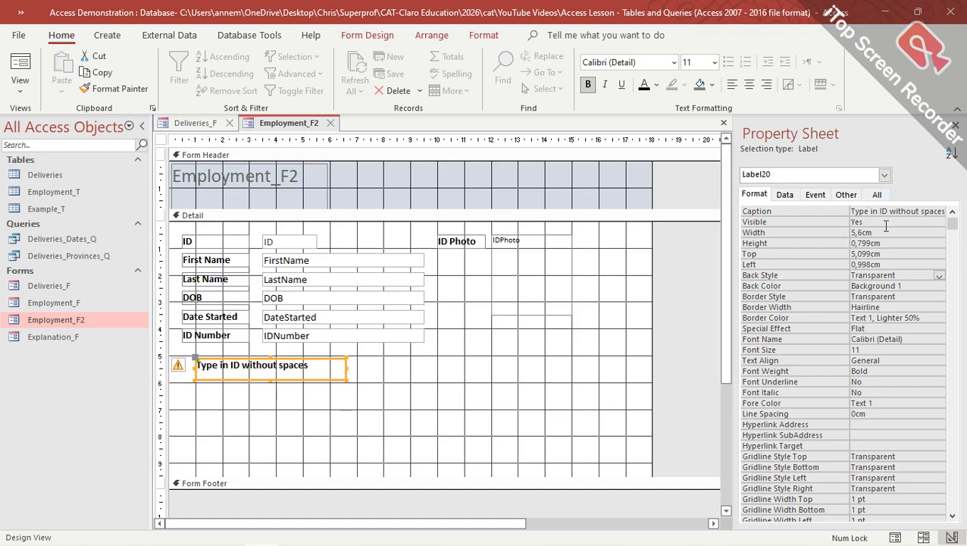
{"action": "left_click", "coordinate": [239, 362]}
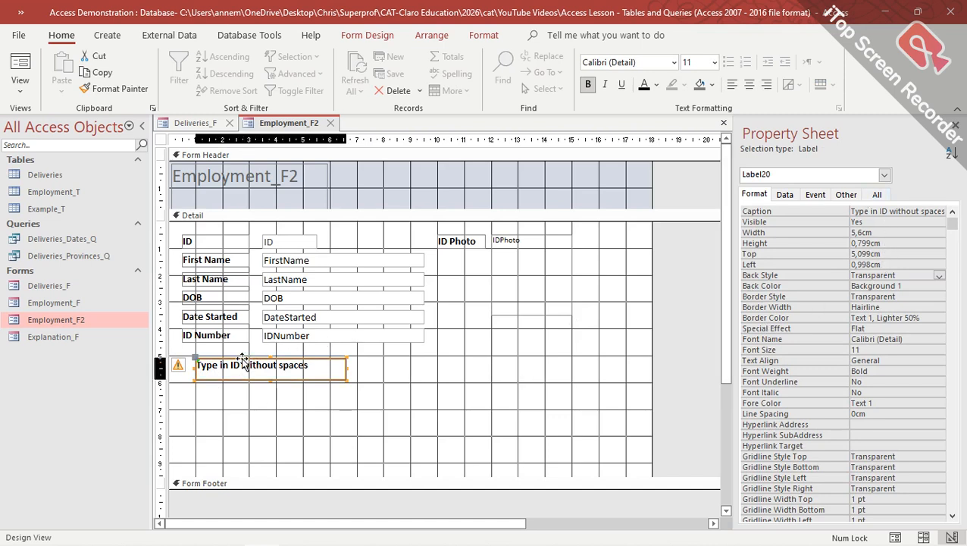
{"action": "left_click_drag", "start_coordinate": [240, 360], "coordinate": [232, 352]}
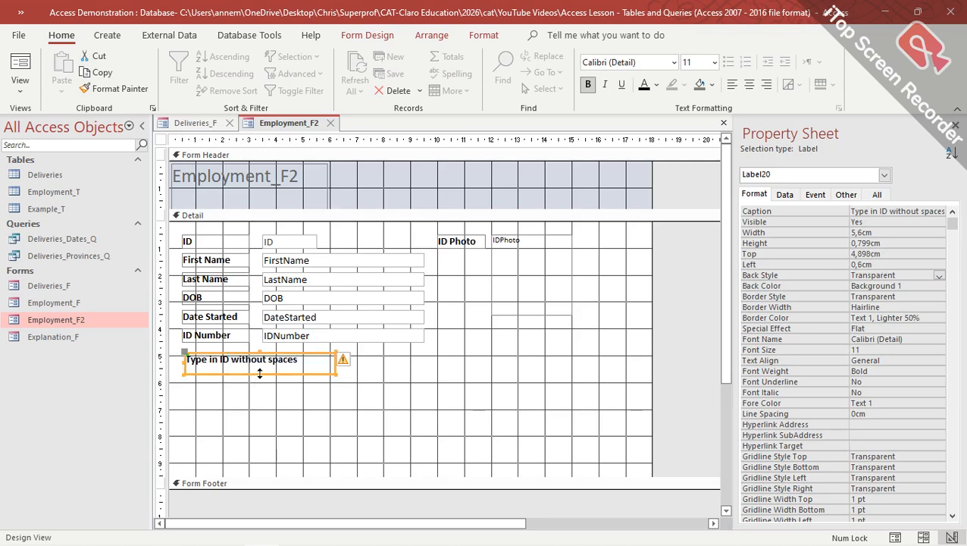
{"action": "left_click", "coordinate": [259, 371]}
{"action": "left_click_drag", "start_coordinate": [260, 368], "coordinate": [259, 363]}
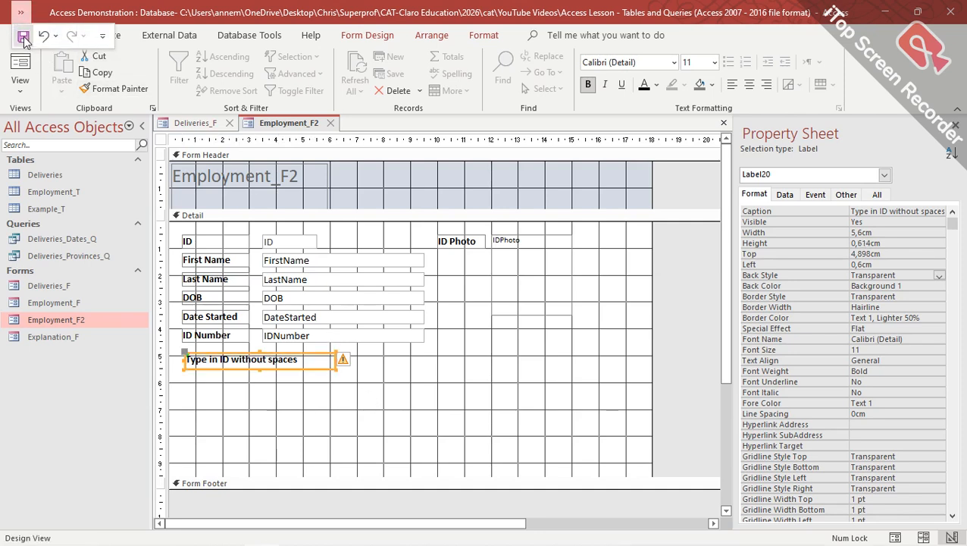
Step: Draw a command button about 3.6 cm by 1.2 cm in the Detail section below the instruction label
{"action": "left_click", "coordinate": [367, 36]}
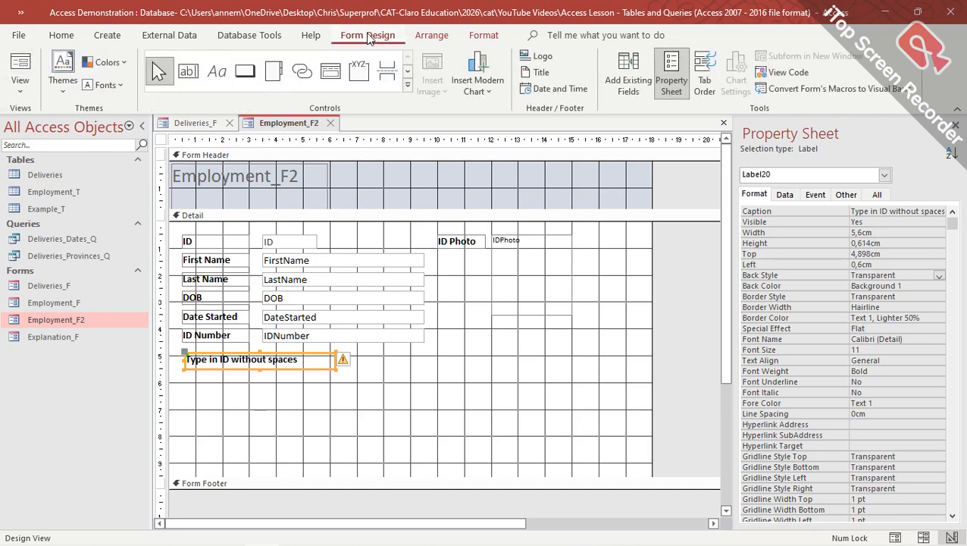
{"action": "left_click", "coordinate": [244, 79]}
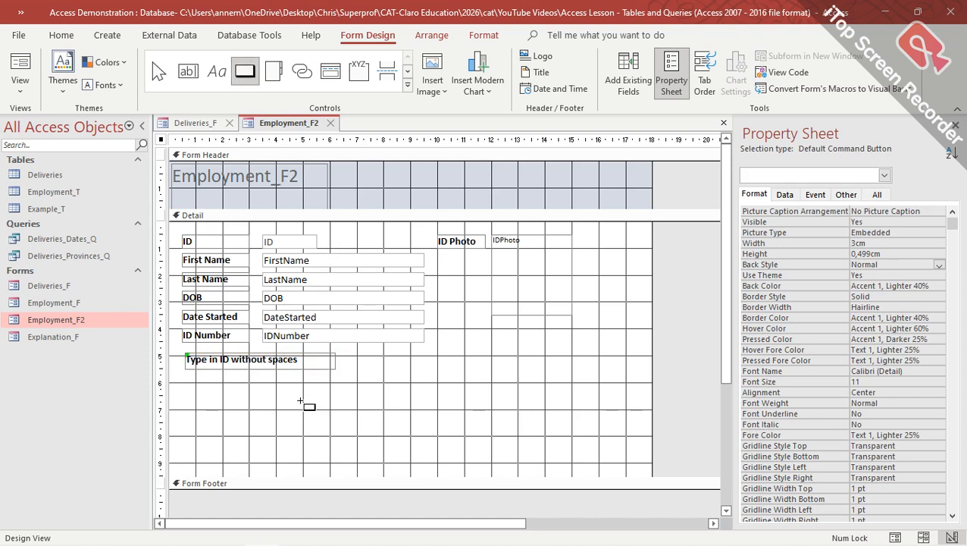
{"action": "left_click_drag", "start_coordinate": [304, 394], "coordinate": [399, 426]}
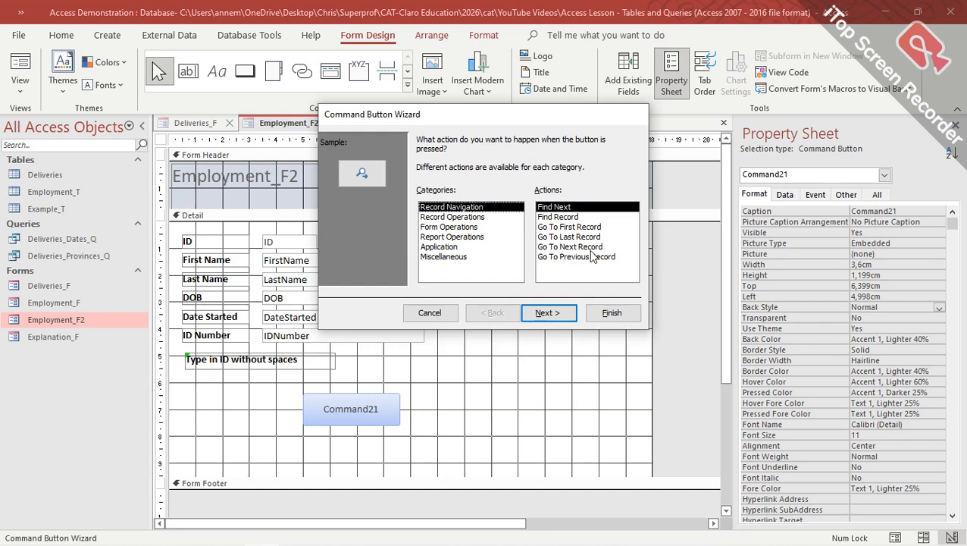
Step: Review the actions available in each category of the Command Button Wizard, from Record Operations through Miscellaneous and back to Record Navigation
{"action": "left_click", "coordinate": [472, 217]}
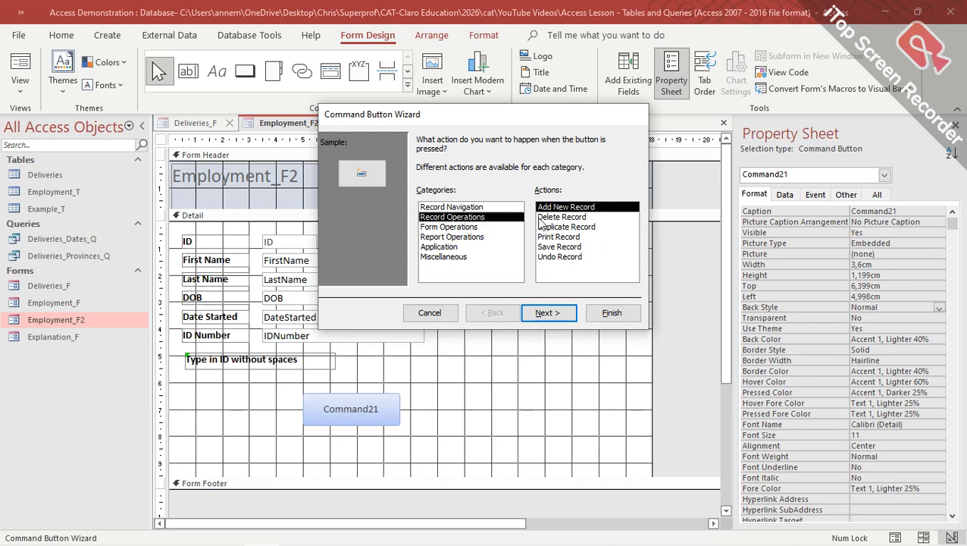
{"action": "left_click", "coordinate": [562, 220]}
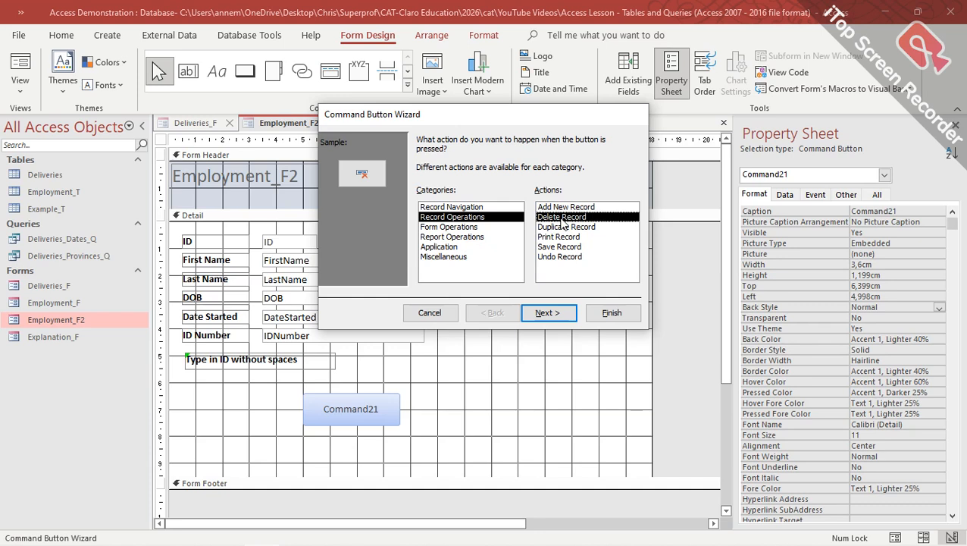
{"action": "left_click", "coordinate": [463, 226]}
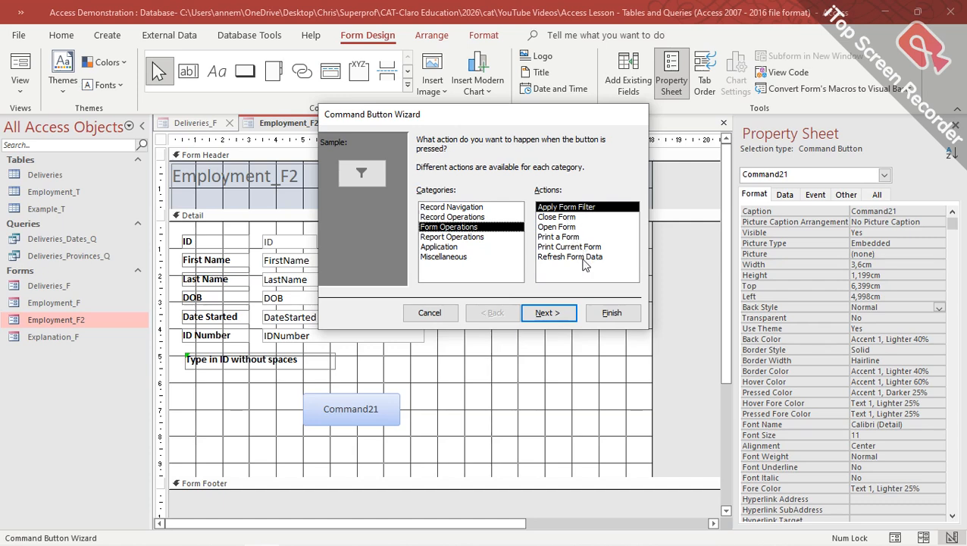
{"action": "left_click", "coordinate": [484, 239]}
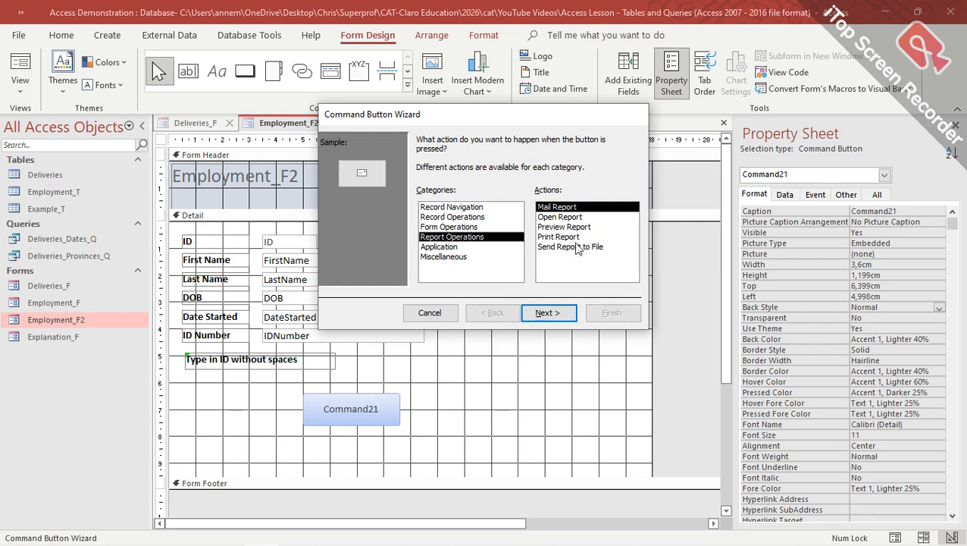
{"action": "left_click", "coordinate": [449, 249]}
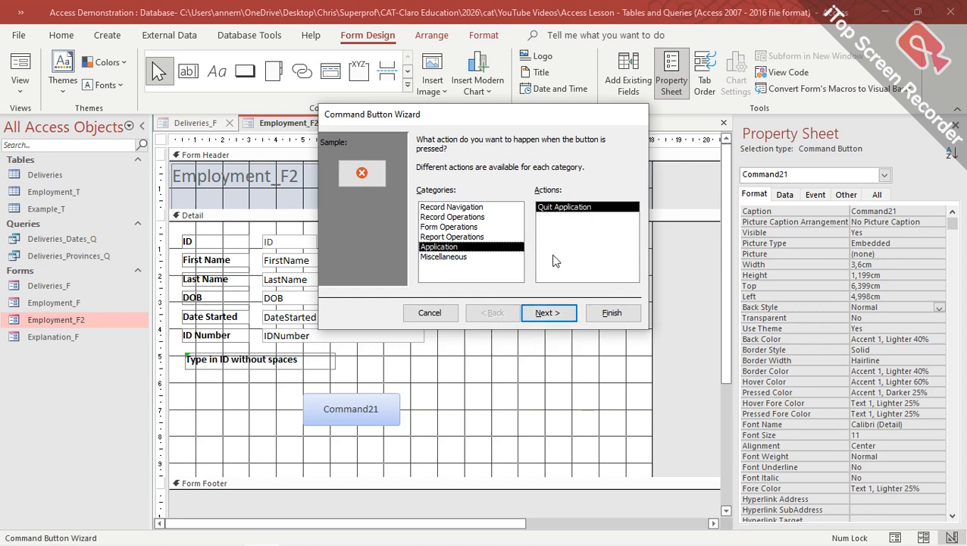
{"action": "left_click", "coordinate": [448, 258]}
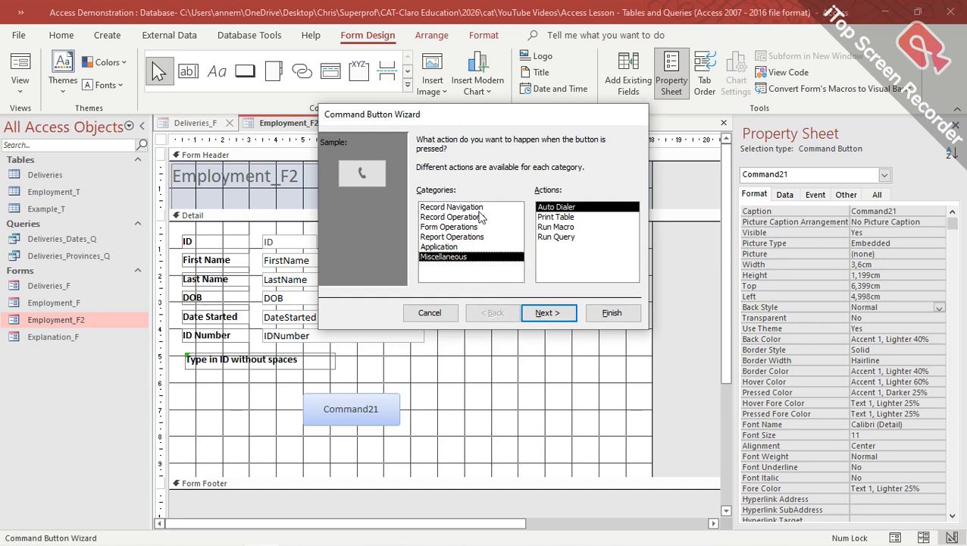
{"action": "left_click", "coordinate": [472, 209]}
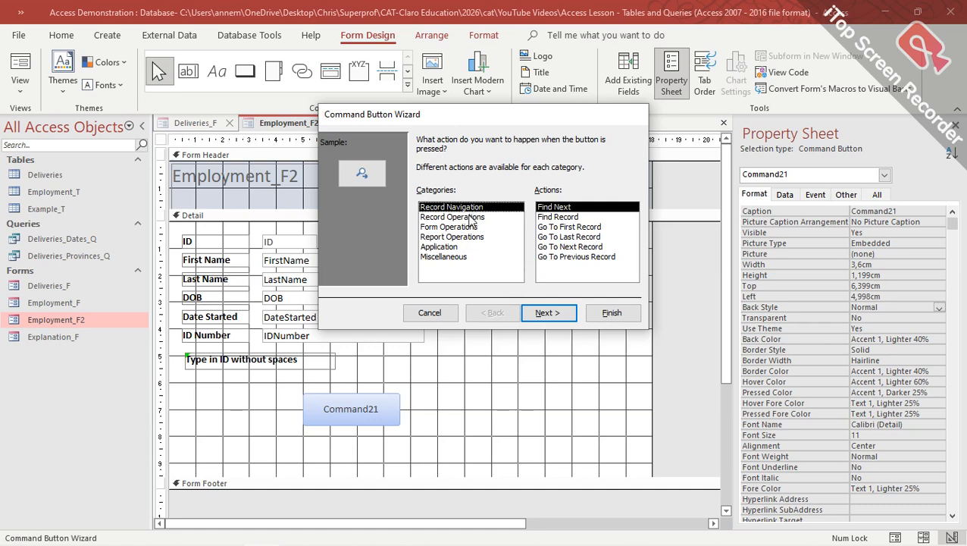
Step: Assign the Save Record action from Record Operations to the button and display the text "Save Record" instead of a picture
{"action": "left_click", "coordinate": [472, 218]}
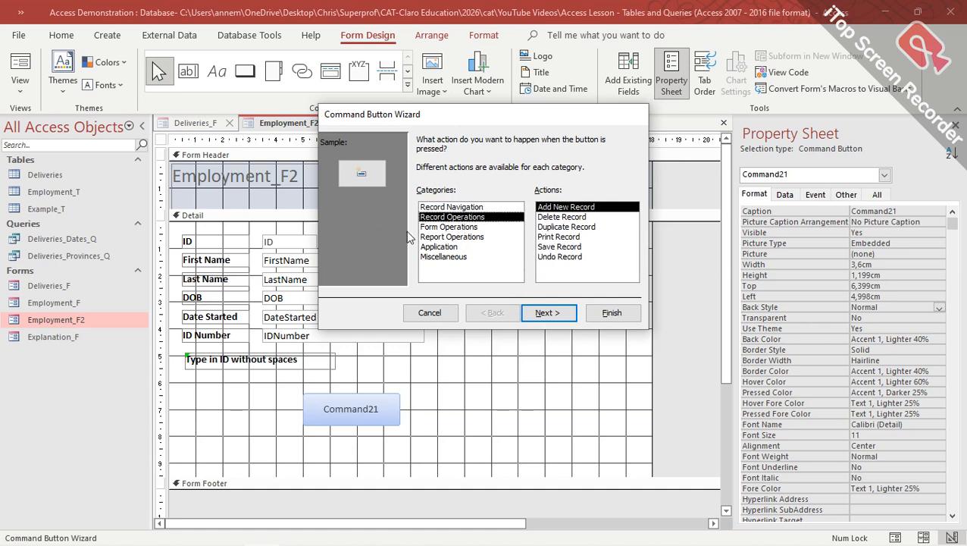
{"action": "left_click", "coordinate": [562, 247]}
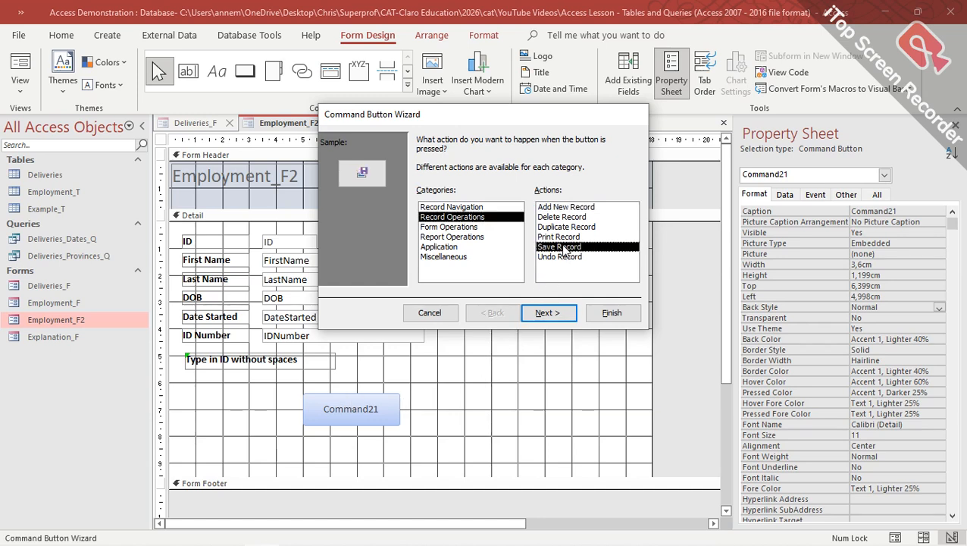
{"action": "left_click", "coordinate": [548, 314]}
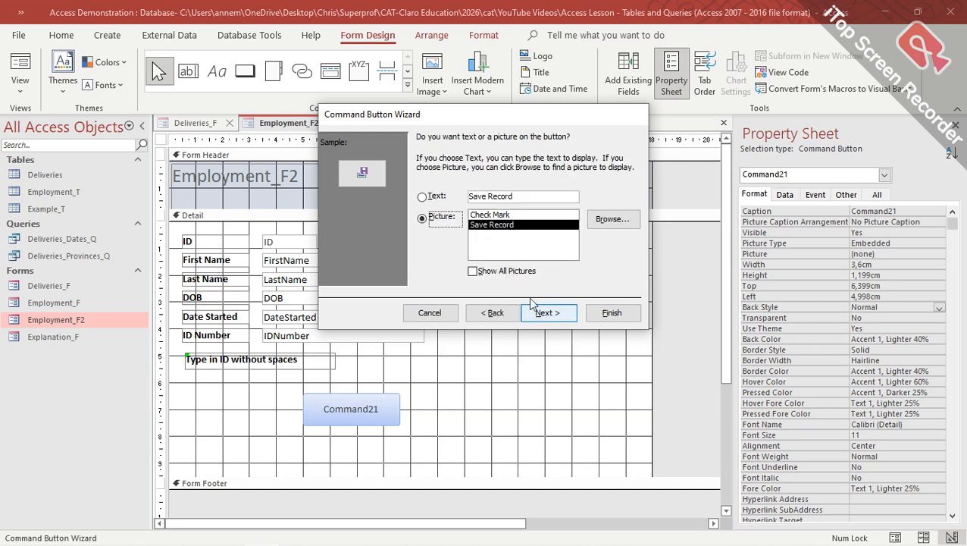
{"action": "left_click", "coordinate": [423, 198]}
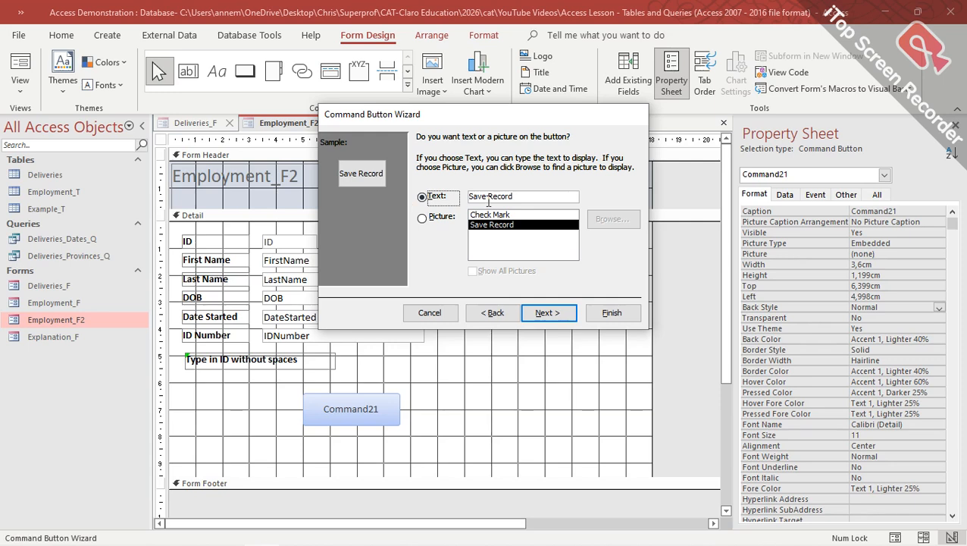
Step: Shorten the first command button's display text to "Save" and continue to the wizard's naming page
{"action": "left_click", "coordinate": [524, 198]}
{"action": "key", "text": "BackSpace"}
{"action": "key", "text": "BackSpace"}
{"action": "key", "text": "BackSpace"}
{"action": "key", "text": "BackSpace"}
{"action": "key", "text": "BackSpace"}
{"action": "key", "text": "BackSpace"}
{"action": "key", "text": "BackSpace"}
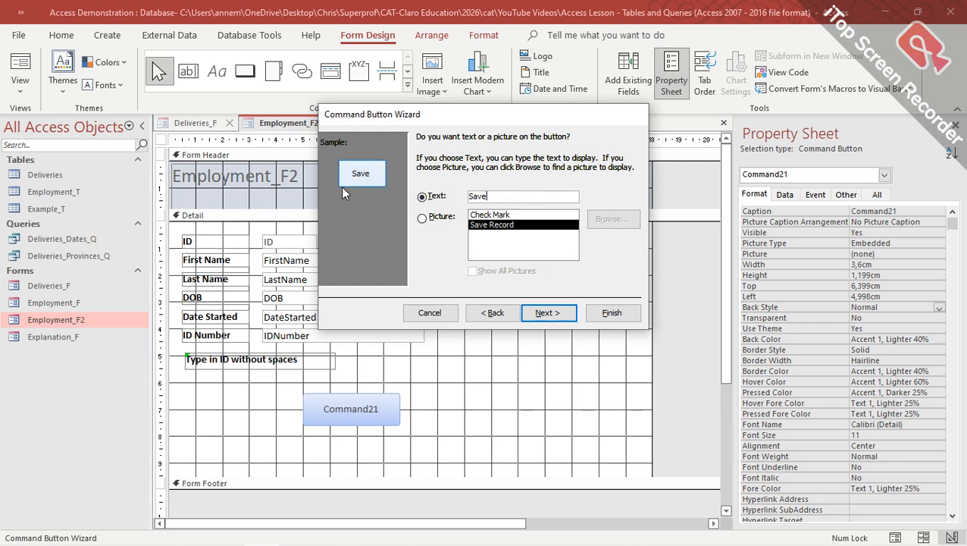
{"action": "left_click", "coordinate": [553, 315]}
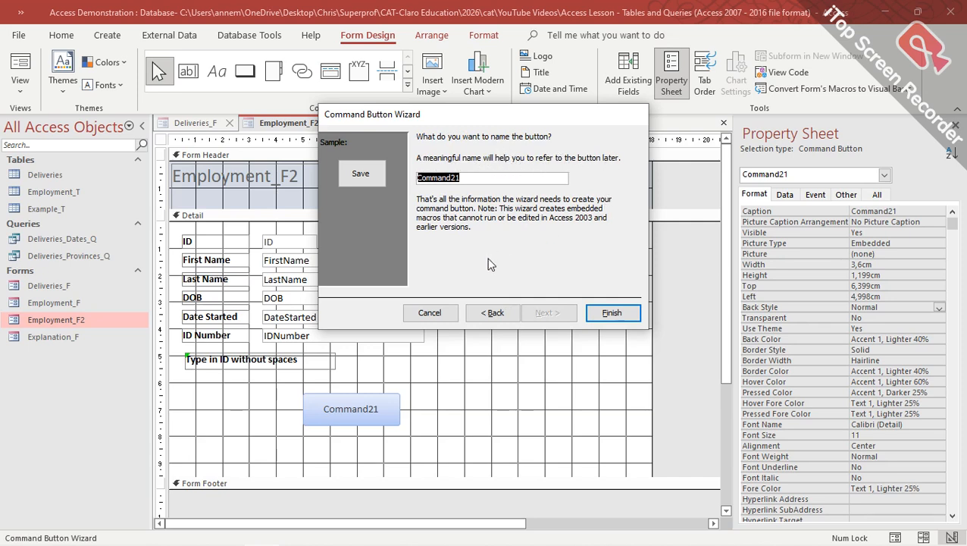
Step: Name the Save button SaveBtn and finish the Command Button Wizard
{"action": "type", "text": "SaveBT"}
{"action": "key", "text": "BackSpace"}
{"action": "type", "text": "tn"}
{"action": "left_click", "coordinate": [612, 313]}
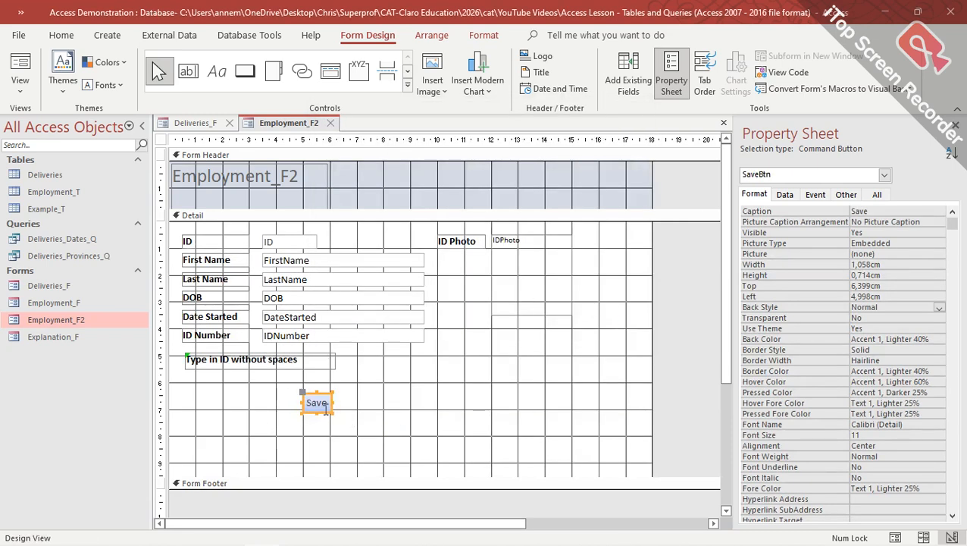
Step: Draw a second command button about 2.9 cm by 1.2 cm to the right of Save and assign it the Go To Next Record action
{"action": "left_click", "coordinate": [245, 73]}
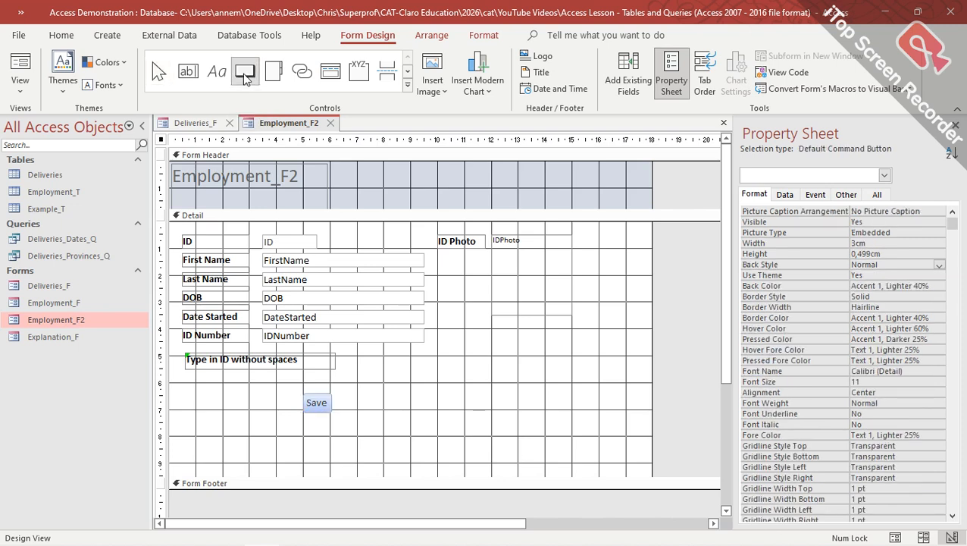
{"action": "left_click", "coordinate": [245, 74]}
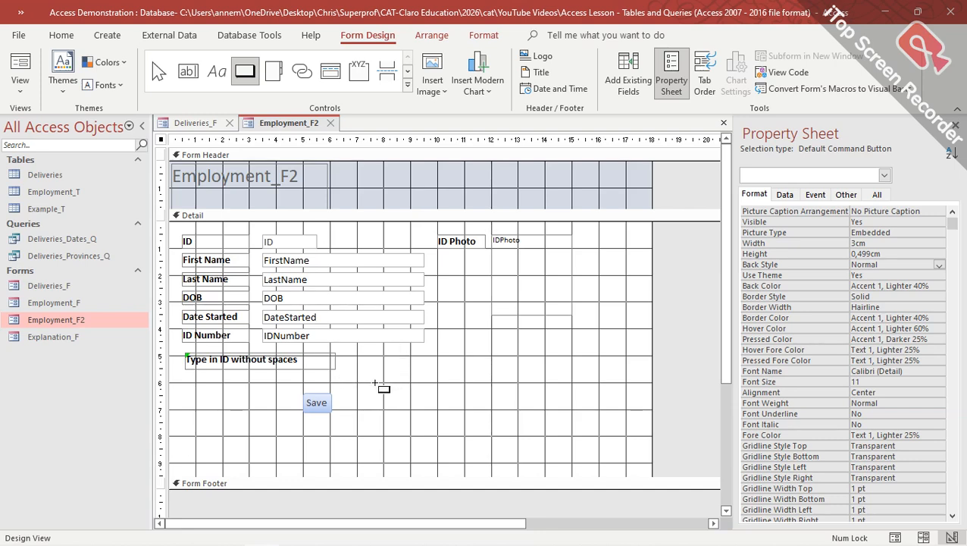
{"action": "mouse_move", "coordinate": [374, 383]}
{"action": "left_mouse_down"}
{"action": "mouse_move", "coordinate": [395, 404]}
{"action": "mouse_move", "coordinate": [461, 419]}
{"action": "mouse_move", "coordinate": [455, 415]}
{"action": "left_mouse_up"}
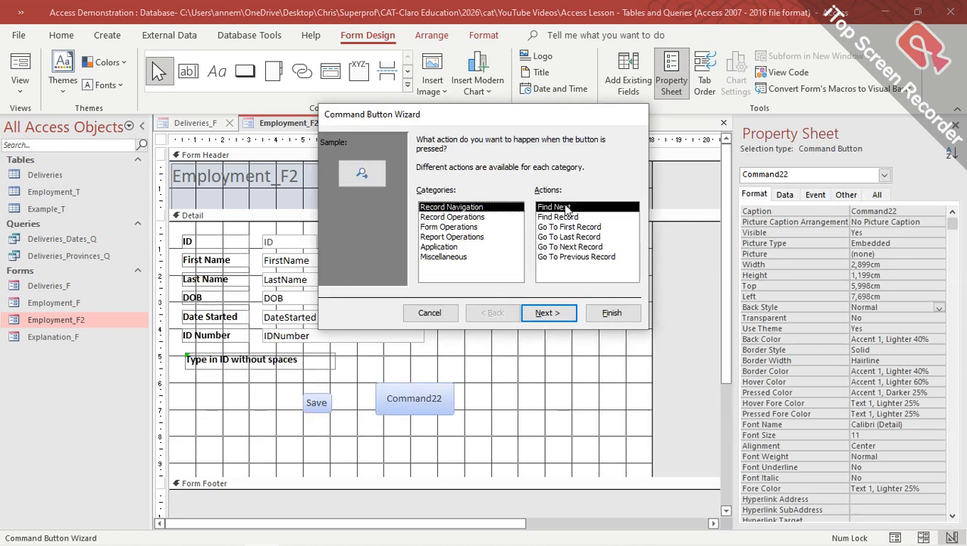
{"action": "left_click", "coordinate": [469, 218]}
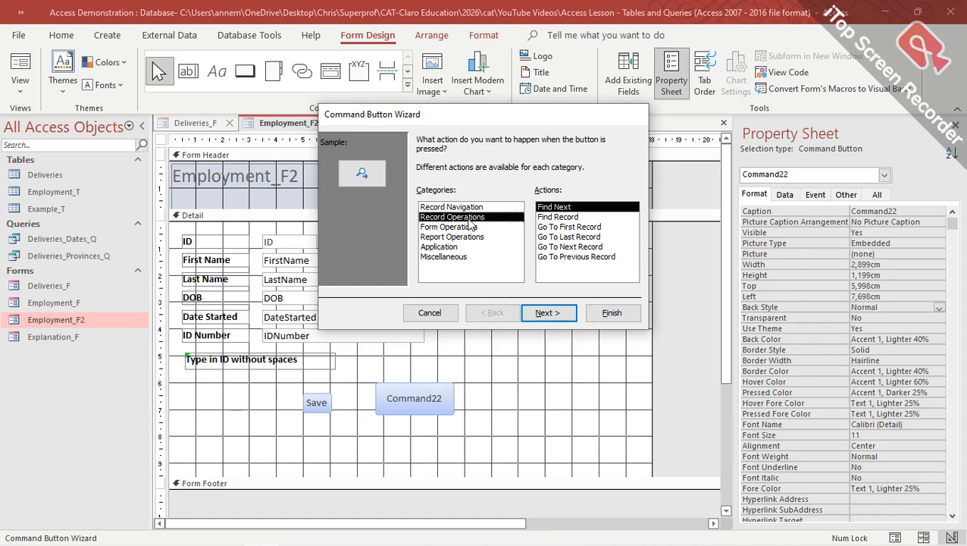
{"action": "left_click", "coordinate": [469, 207]}
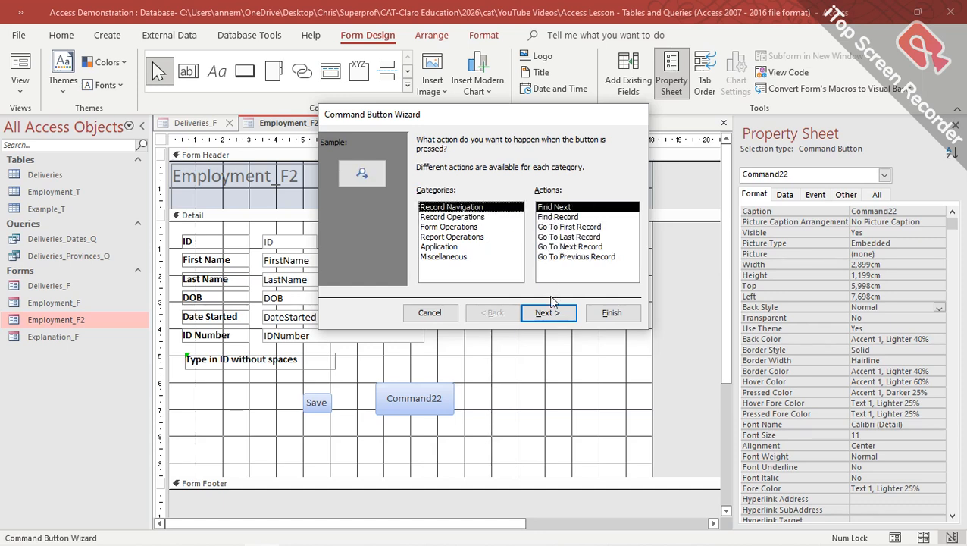
{"action": "left_click", "coordinate": [587, 248]}
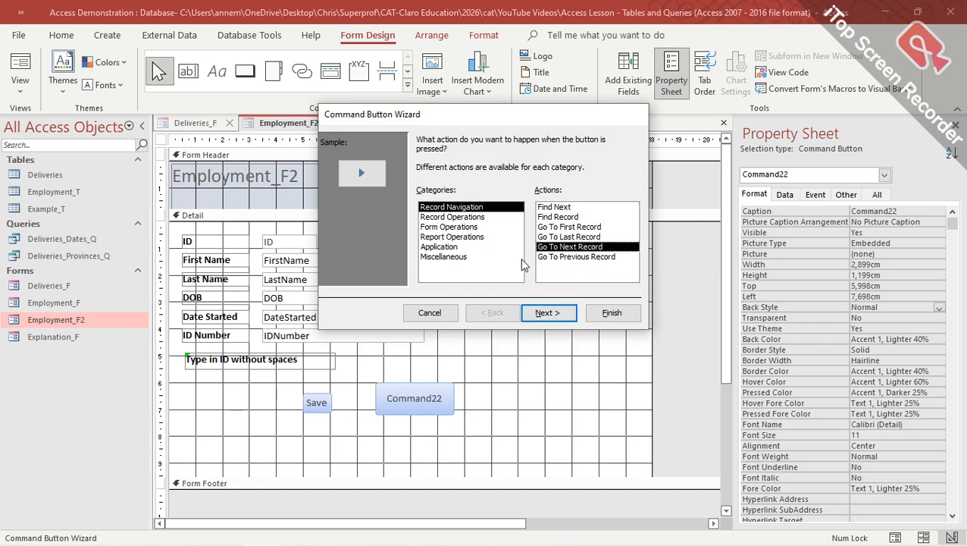
{"action": "left_click", "coordinate": [558, 314]}
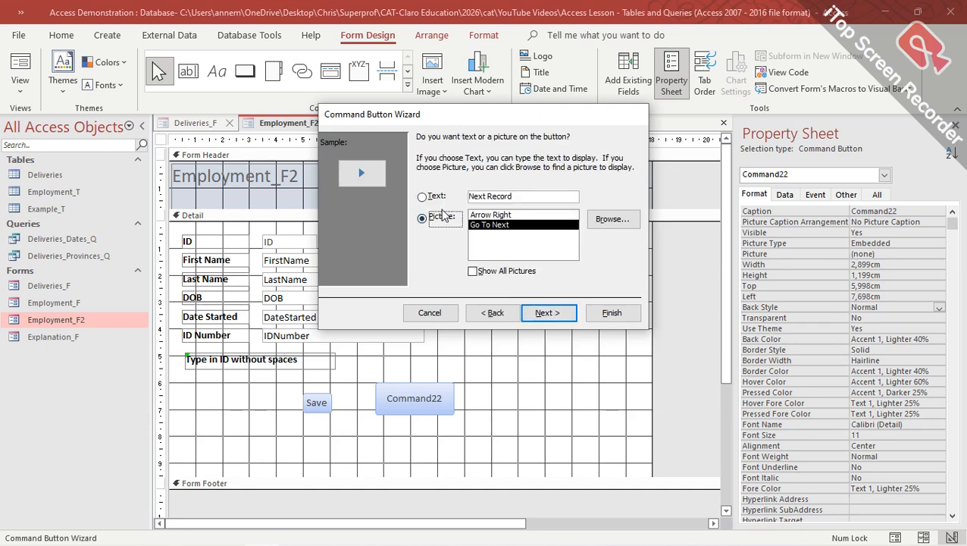
Step: Display the text "Next" on the second button instead of a picture, and name it NextBtn
{"action": "left_click", "coordinate": [423, 197]}
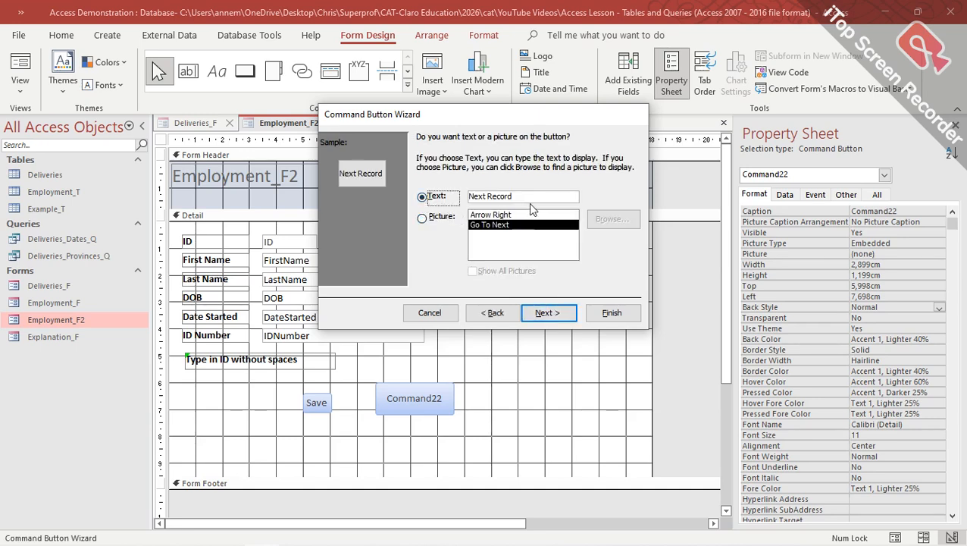
{"action": "double_click", "coordinate": [517, 196]}
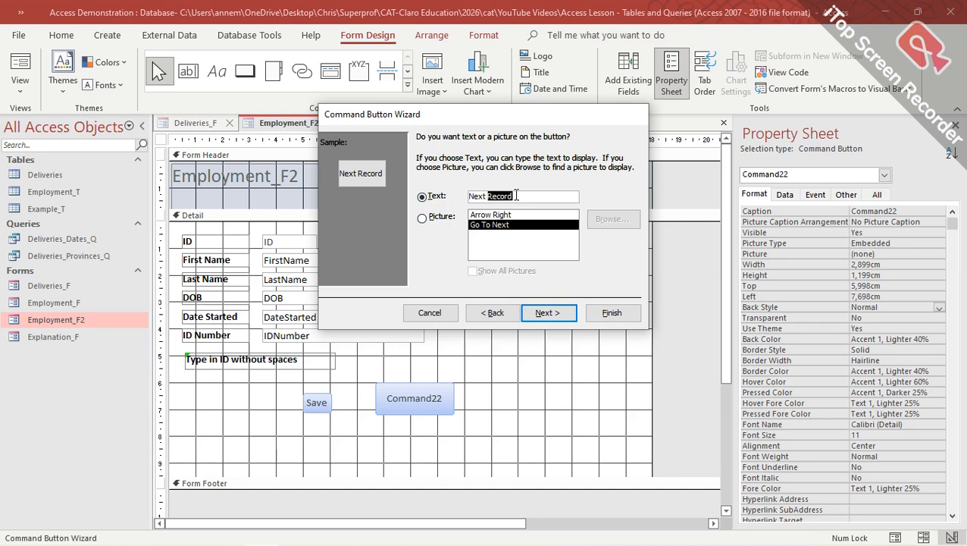
{"action": "key", "text": "BackSpace"}
{"action": "key", "text": "BackSpace"}
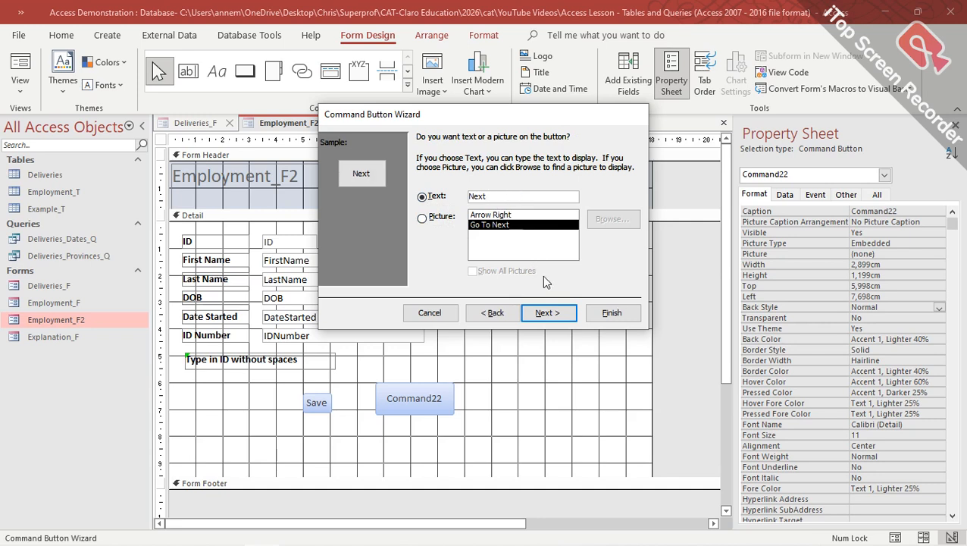
{"action": "left_click", "coordinate": [546, 315]}
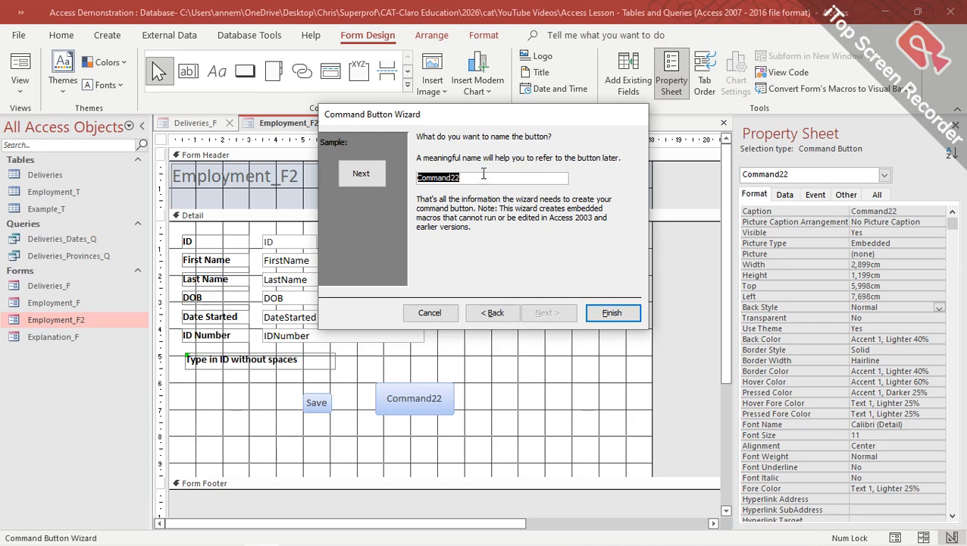
{"action": "type", "text": "NextBtn"}
{"action": "left_click", "coordinate": [612, 313]}
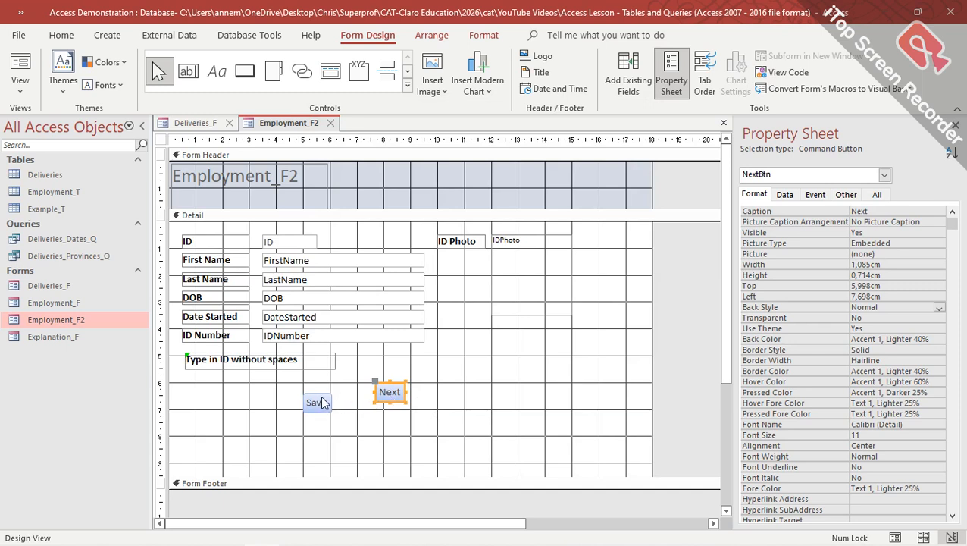
Step: Move the Save button closer to Next, to about 5.8 cm left, and draw a third command button about 3.6 cm by 1.7 cm on its left
{"action": "left_click_drag", "start_coordinate": [322, 403], "coordinate": [338, 392]}
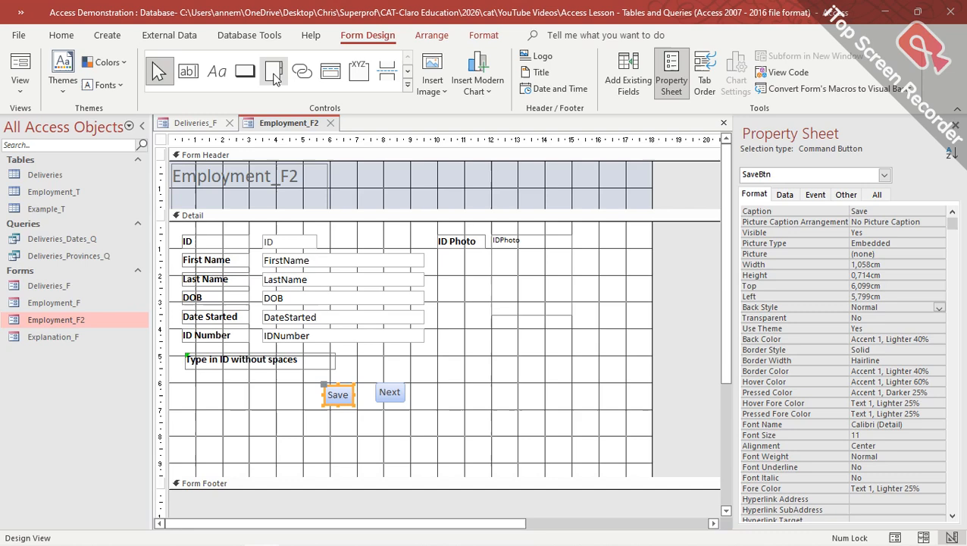
{"action": "left_click", "coordinate": [246, 76]}
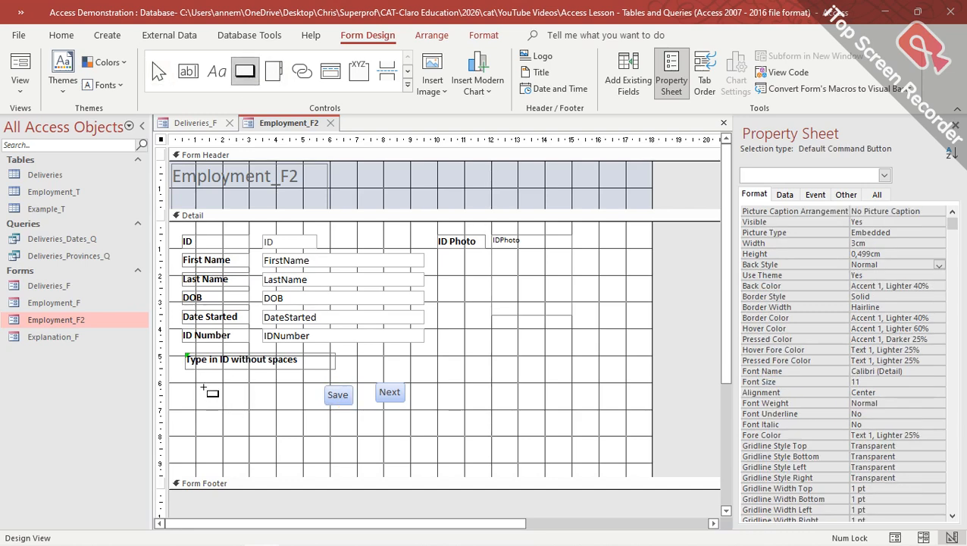
{"action": "left_click_drag", "start_coordinate": [203, 385], "coordinate": [301, 430]}
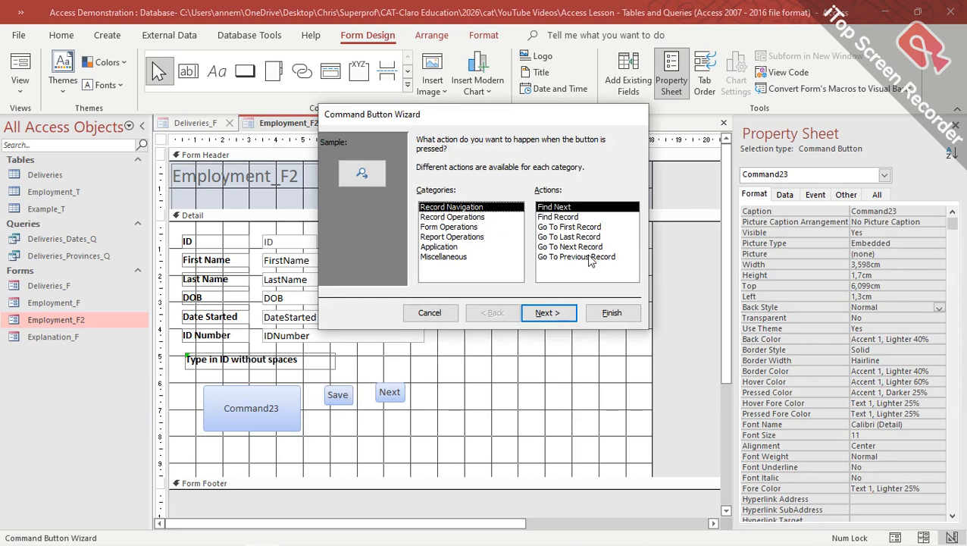
Step: Configure the third button with the Go To Previous Record action, the display text "Previous" and the name PreviousBtn
{"action": "left_click", "coordinate": [589, 258]}
{"action": "left_click", "coordinate": [549, 313]}
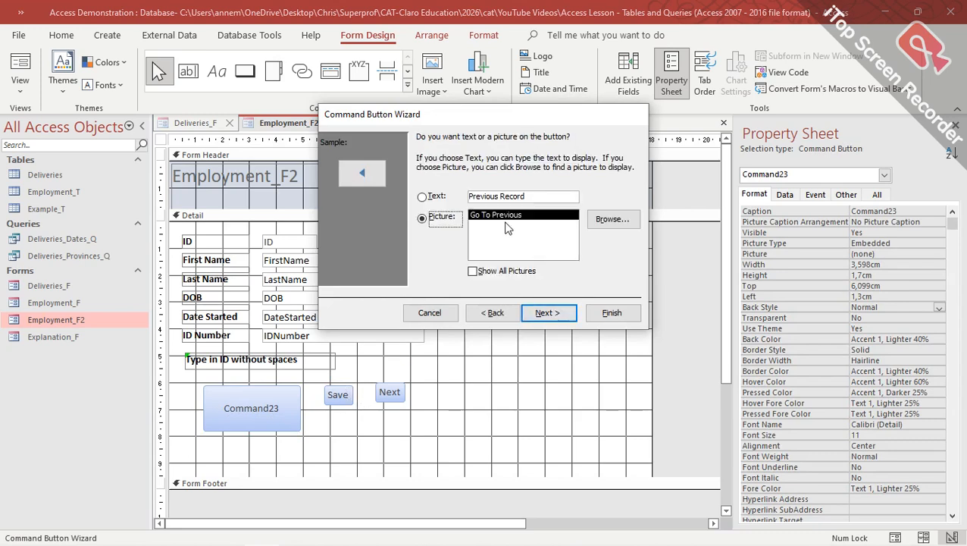
{"action": "left_click", "coordinate": [422, 198]}
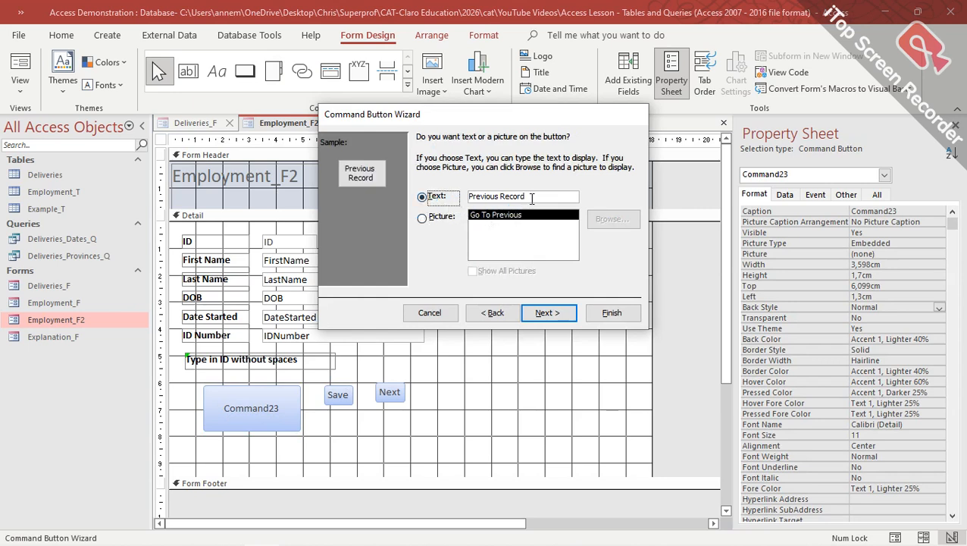
{"action": "double_click", "coordinate": [542, 197]}
{"action": "key", "text": "BackSpace"}
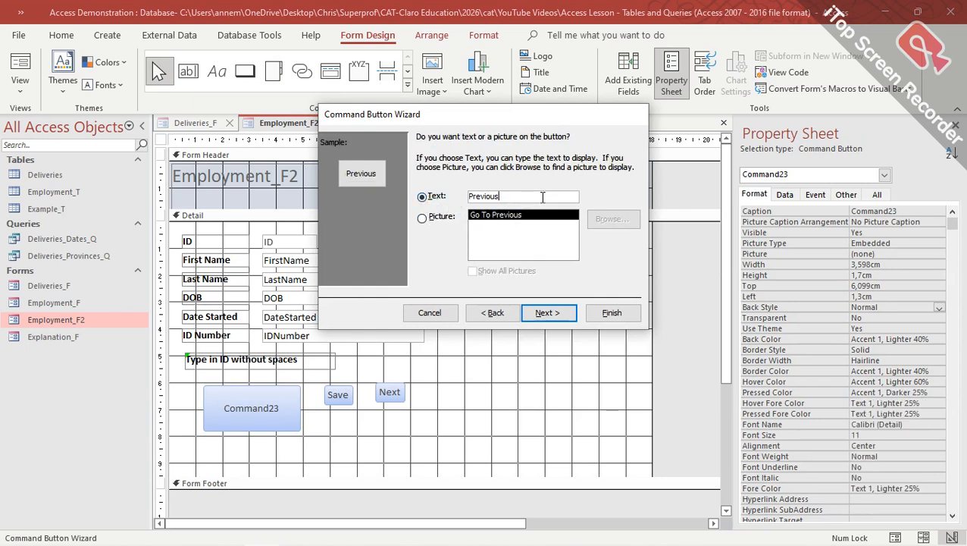
{"action": "left_click", "coordinate": [557, 313]}
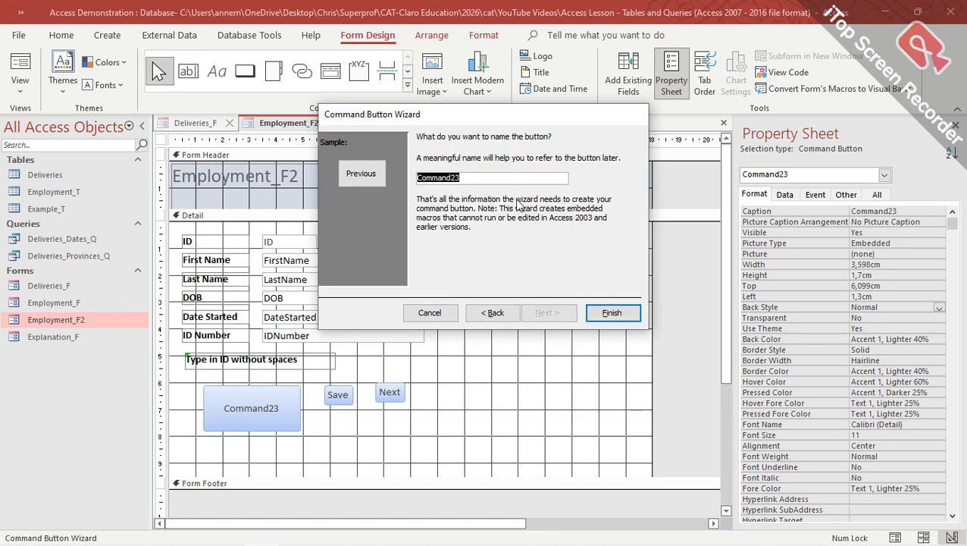
{"action": "type", "text": "PreviousBtn"}
{"action": "left_click", "coordinate": [626, 318]}
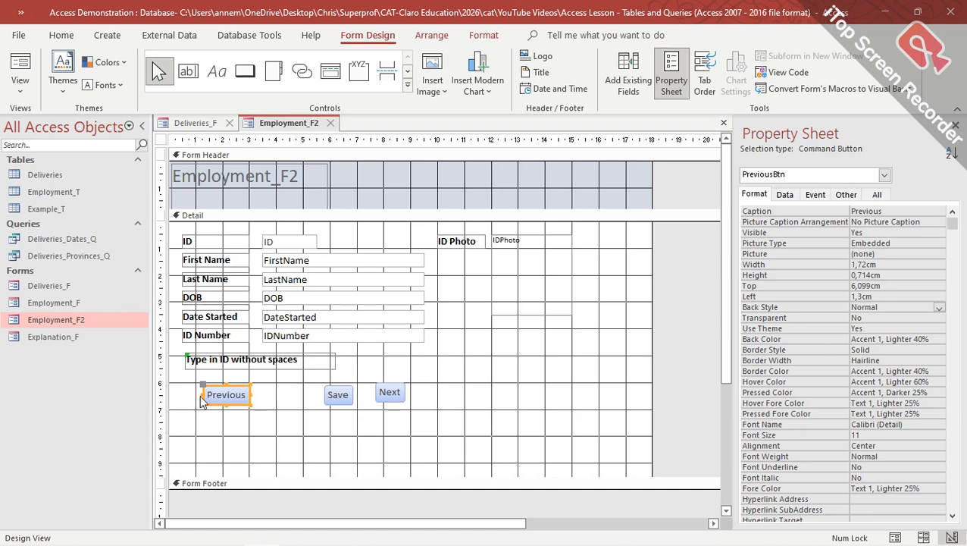
Step: Line up the Previous, Save and Next buttons in a row at about 6.3 cm top, with left positions of about 2, 5 and 7 cm
{"action": "left_click_drag", "start_coordinate": [215, 407], "coordinate": [234, 412]}
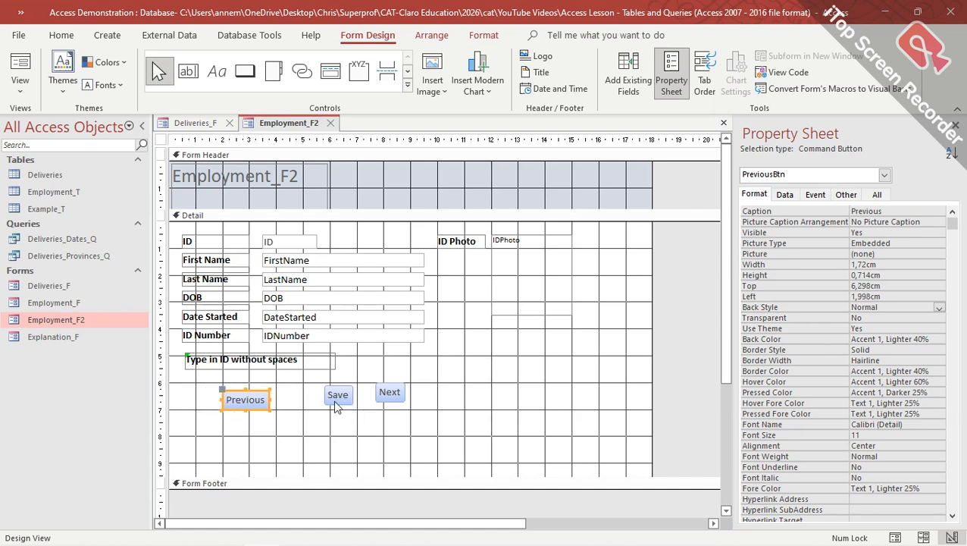
{"action": "left_click", "coordinate": [336, 404]}
{"action": "left_click_drag", "start_coordinate": [335, 401], "coordinate": [311, 410]}
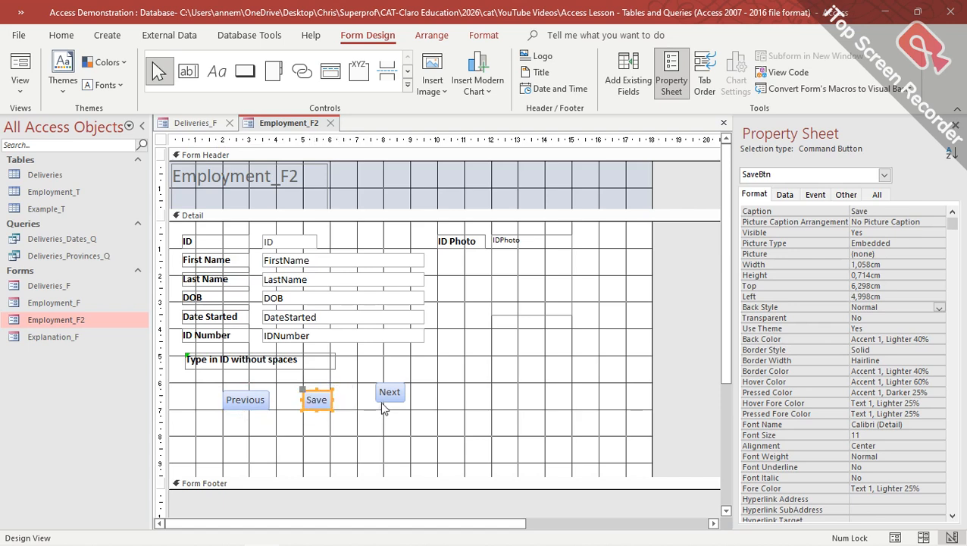
{"action": "left_click", "coordinate": [385, 402]}
{"action": "left_click_drag", "start_coordinate": [384, 403], "coordinate": [365, 412]}
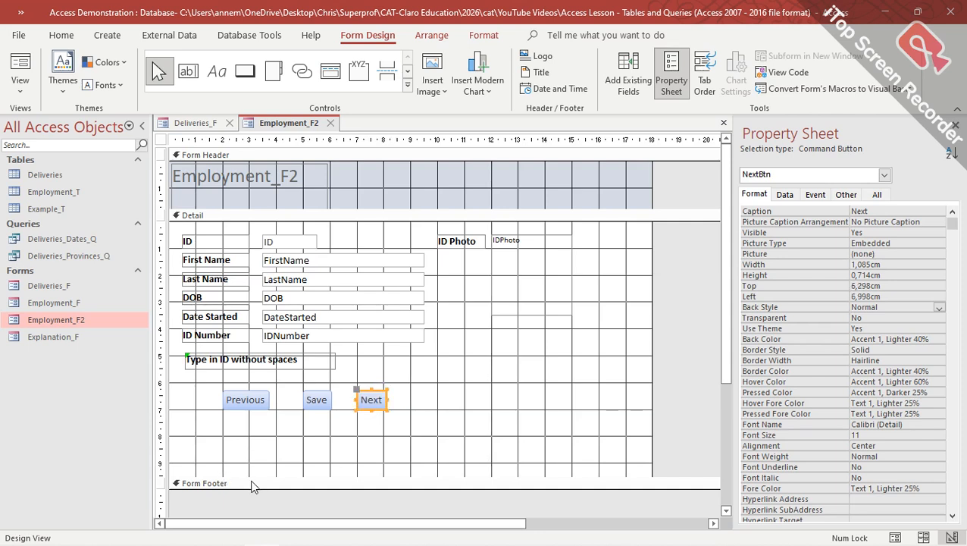
Step: Set the Previous button's width to 2 cm, its top position to 6 cm and its left position to 2 cm
{"action": "left_click", "coordinate": [258, 399]}
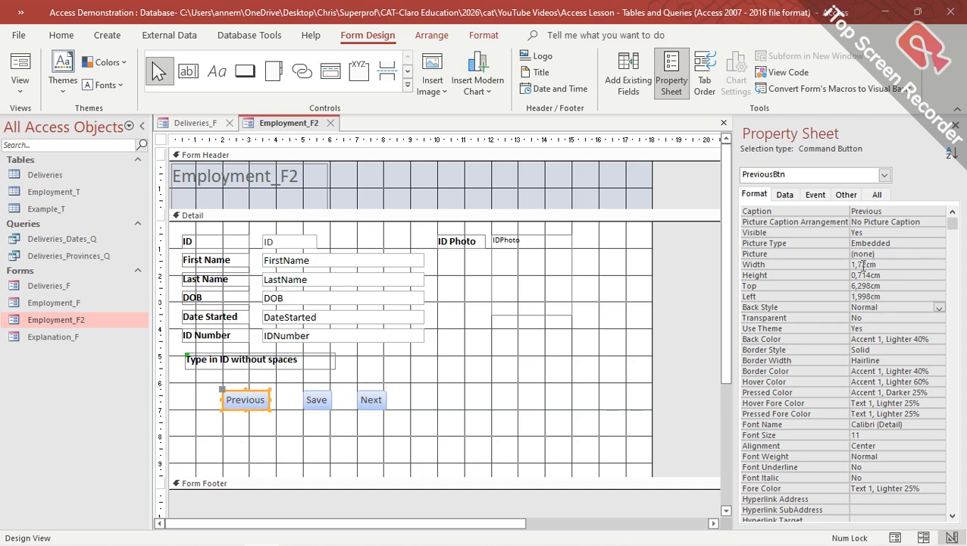
{"action": "left_click", "coordinate": [837, 264]}
{"action": "type", "text": "2"}
{"action": "key", "text": "Return"}
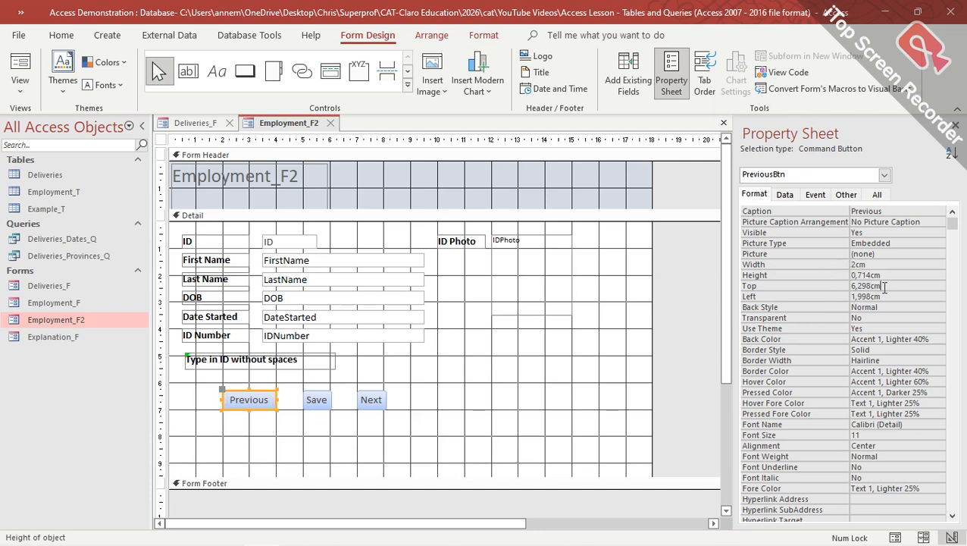
{"action": "left_click", "coordinate": [837, 286]}
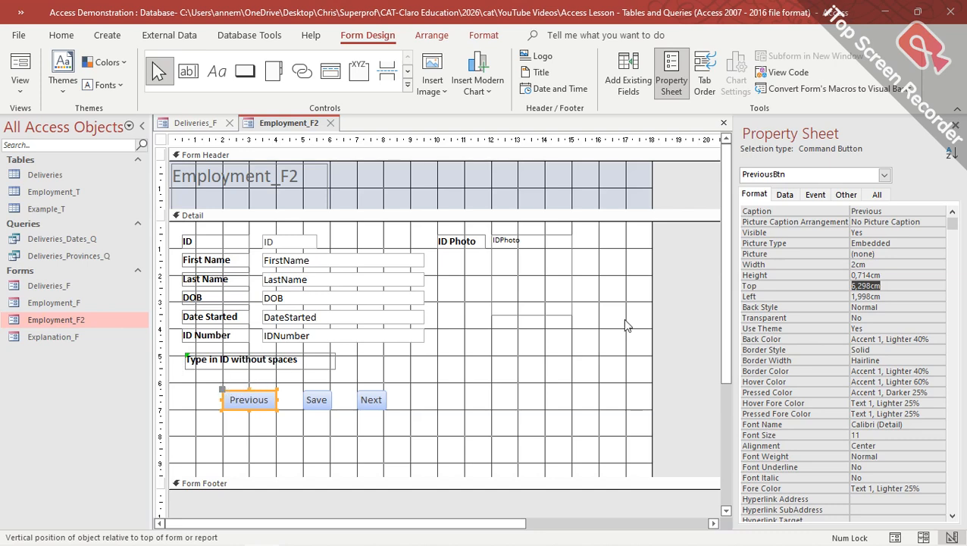
{"action": "type", "text": "6"}
{"action": "key", "text": "Tab"}
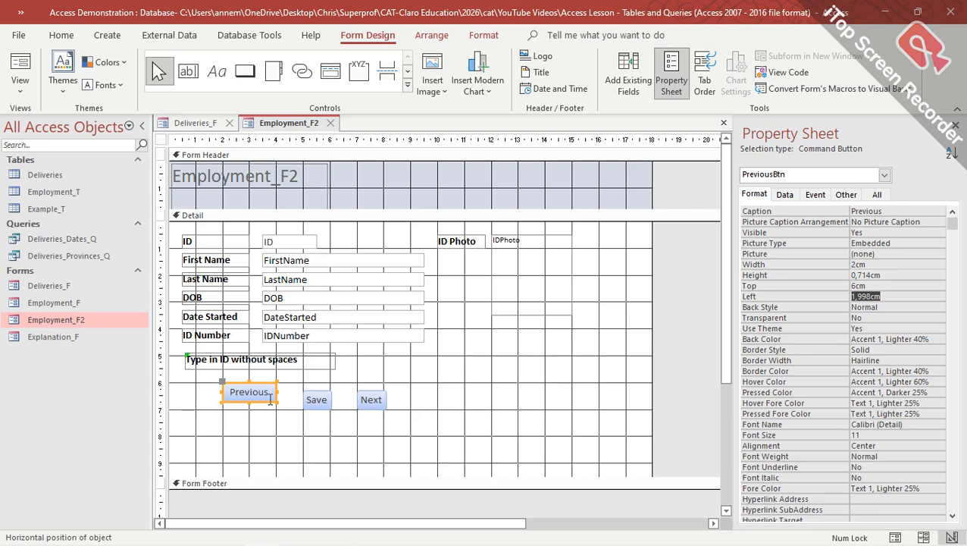
{"action": "type", "text": "2"}
{"action": "key", "text": "Return"}
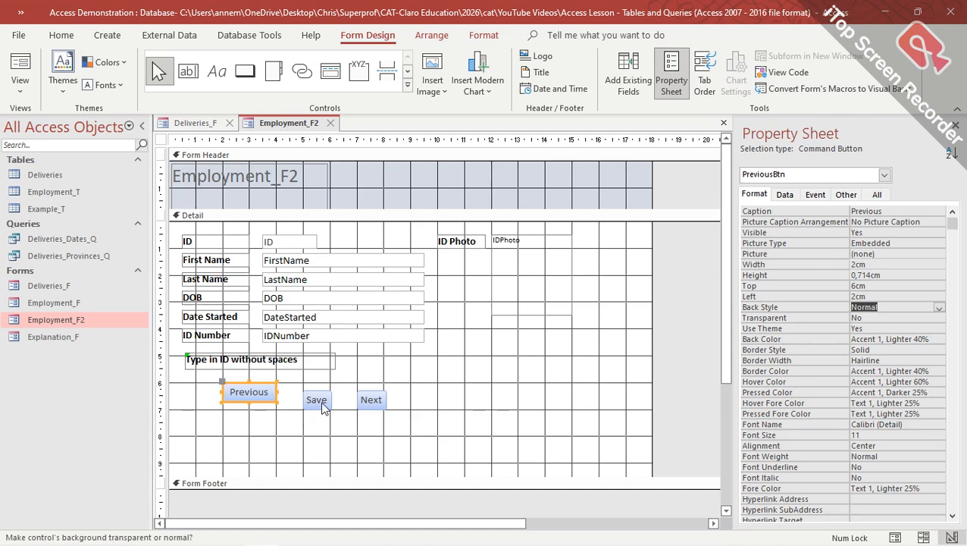
Step: Move the Next button farther from the Save button, to about the 9 cm mark on the horizontal ruler
{"action": "left_click", "coordinate": [319, 402]}
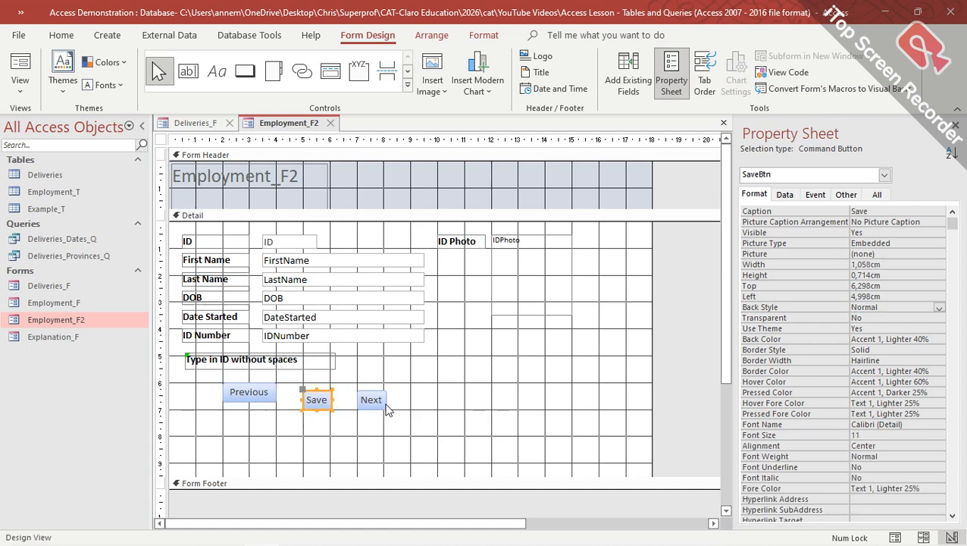
{"action": "left_click", "coordinate": [371, 402]}
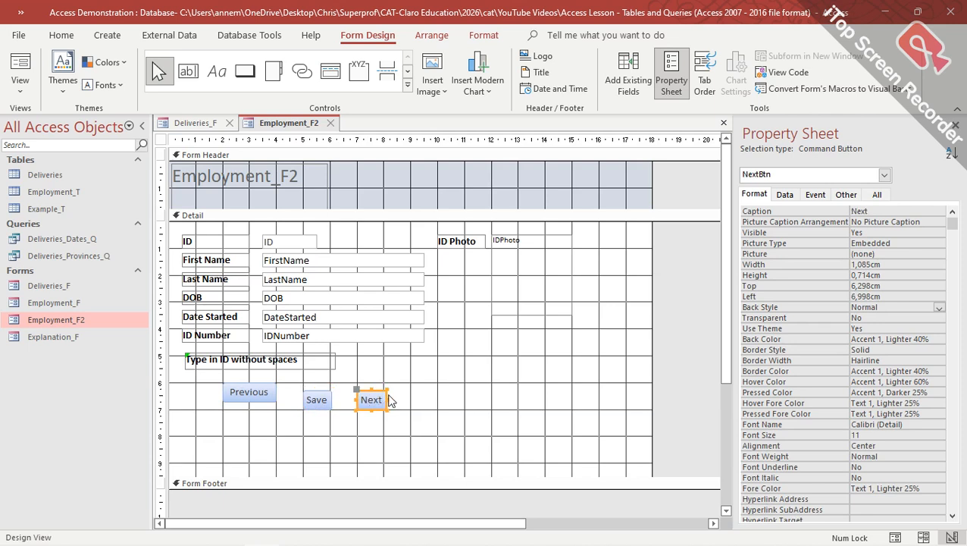
{"action": "left_click_drag", "start_coordinate": [380, 399], "coordinate": [438, 402]}
Step: Set the Save button's width to 2 cm, its top position to 6 cm and its left position to 5 cm
{"action": "left_click", "coordinate": [328, 401]}
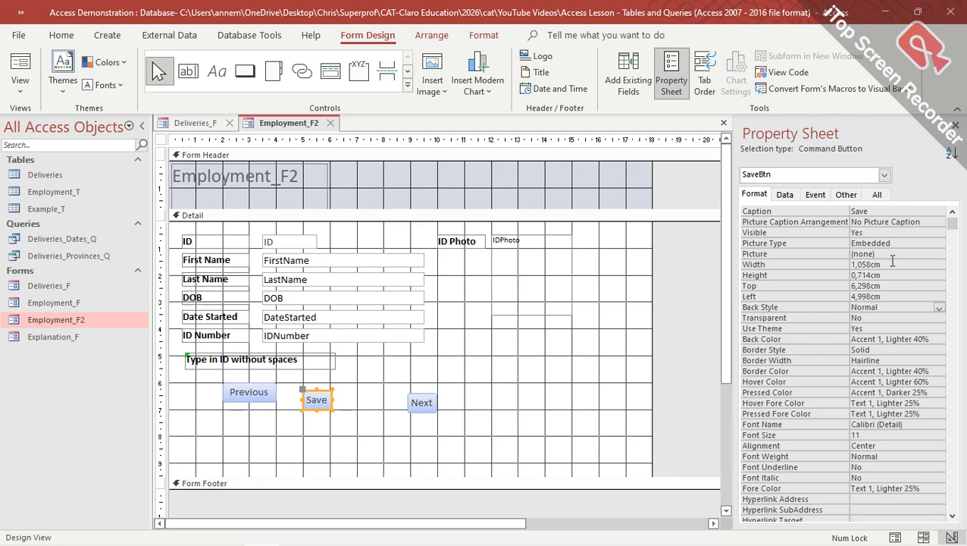
{"action": "left_click", "coordinate": [839, 266]}
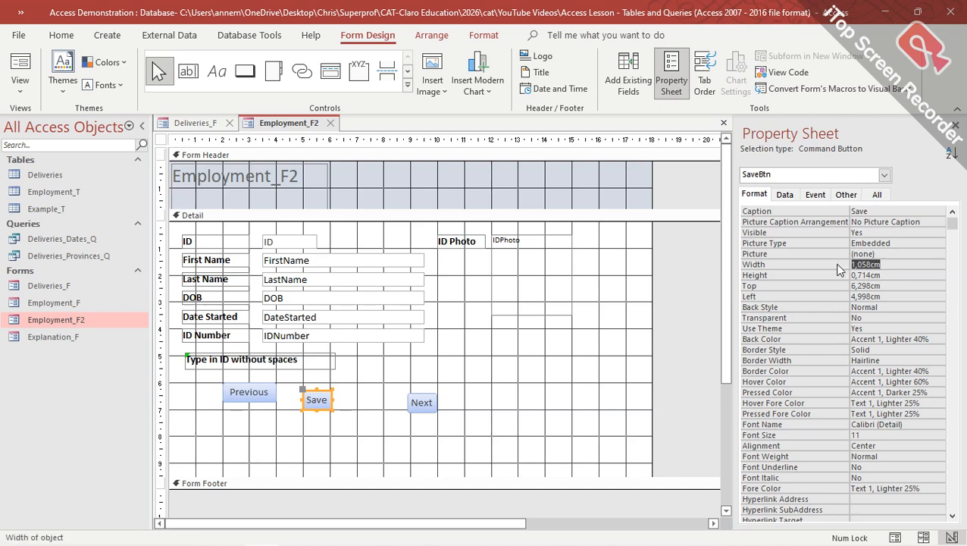
{"action": "type", "text": "2"}
{"action": "key", "text": "Return"}
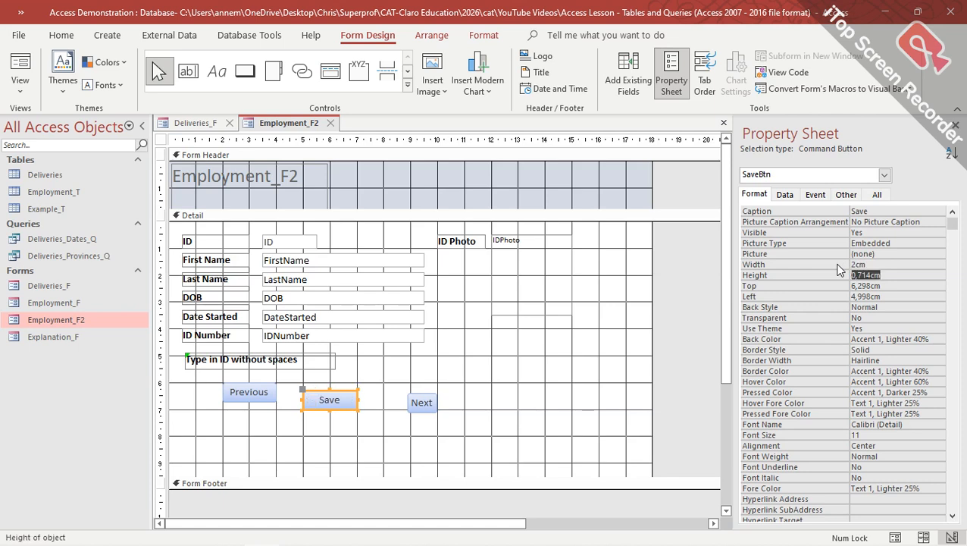
{"action": "key", "text": "Return"}
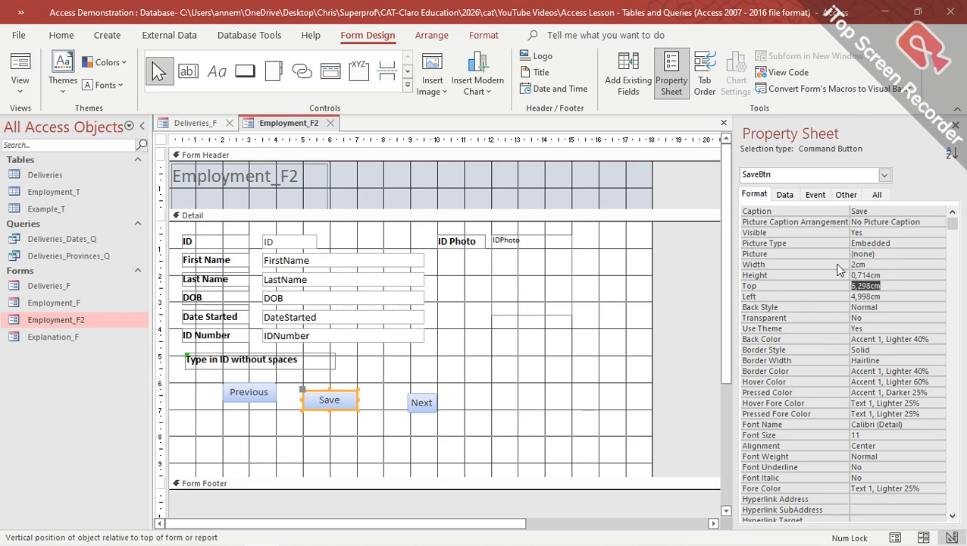
{"action": "type", "text": "6"}
{"action": "key", "text": "Return"}
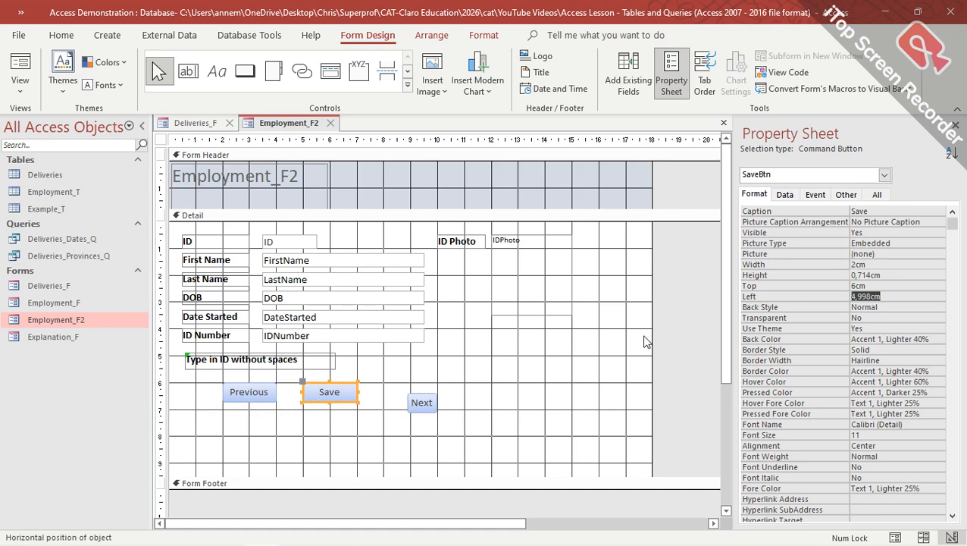
{"action": "type", "text": "5"}
{"action": "key", "text": "Return"}
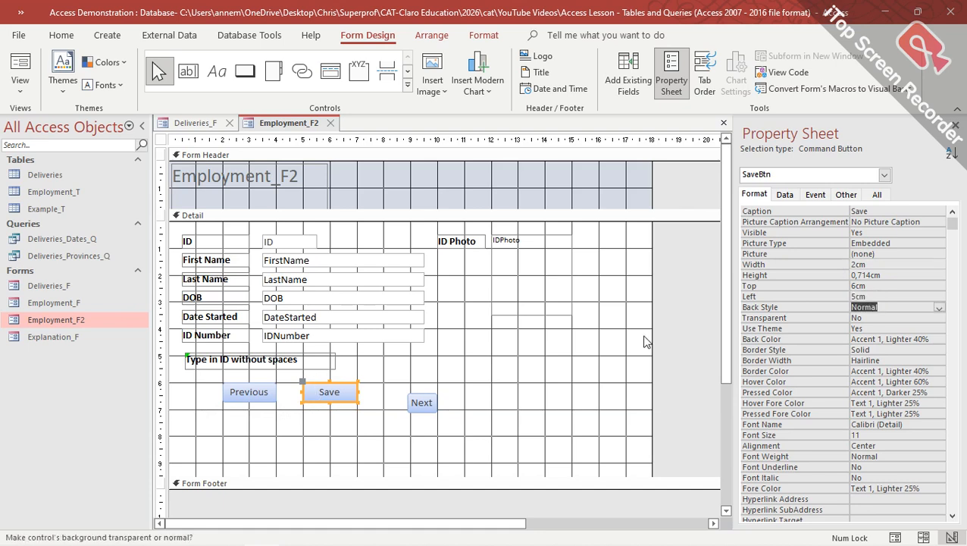
Step: Set the Next button's width to 2 cm, its top position to 6 cm and its left position to 8 cm
{"action": "left_click", "coordinate": [418, 402]}
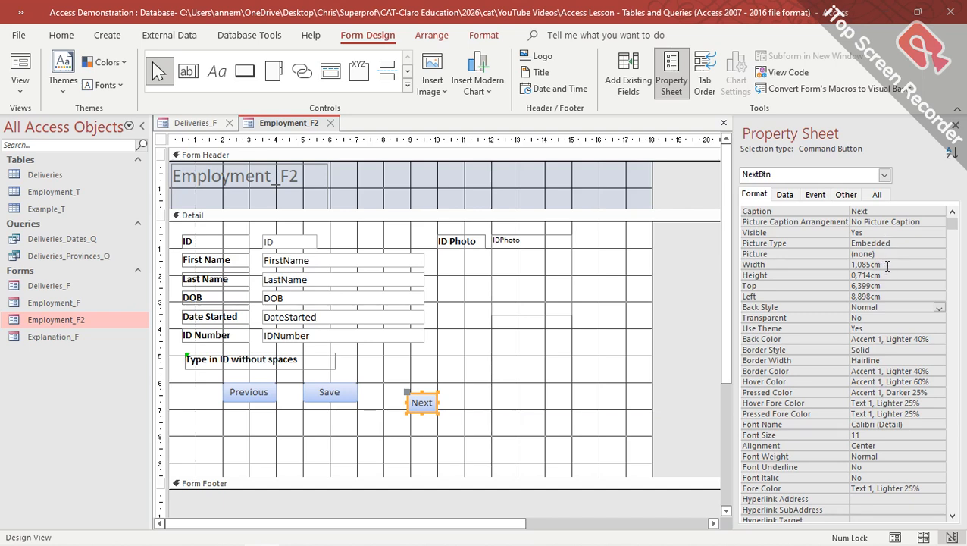
{"action": "left_click", "coordinate": [842, 266]}
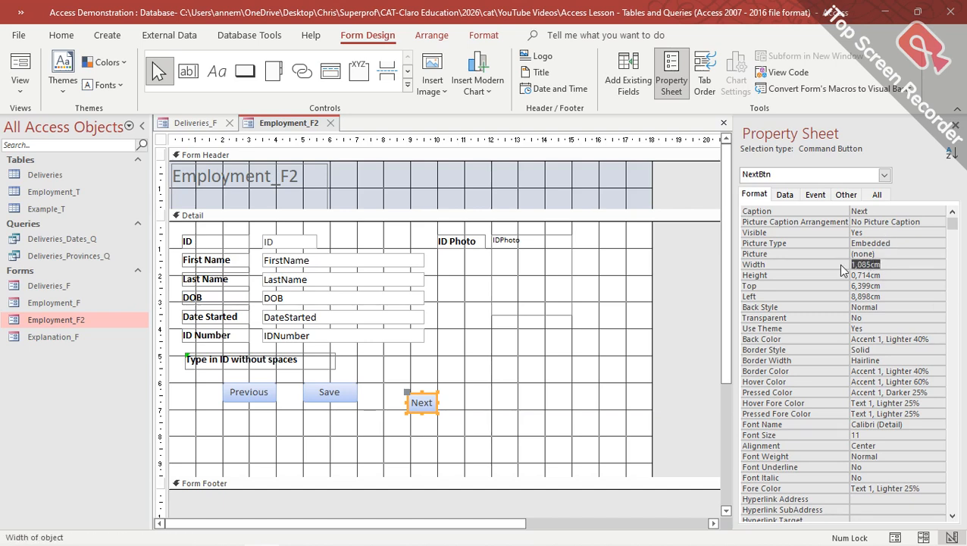
{"action": "type", "text": "2"}
{"action": "key", "text": "Return"}
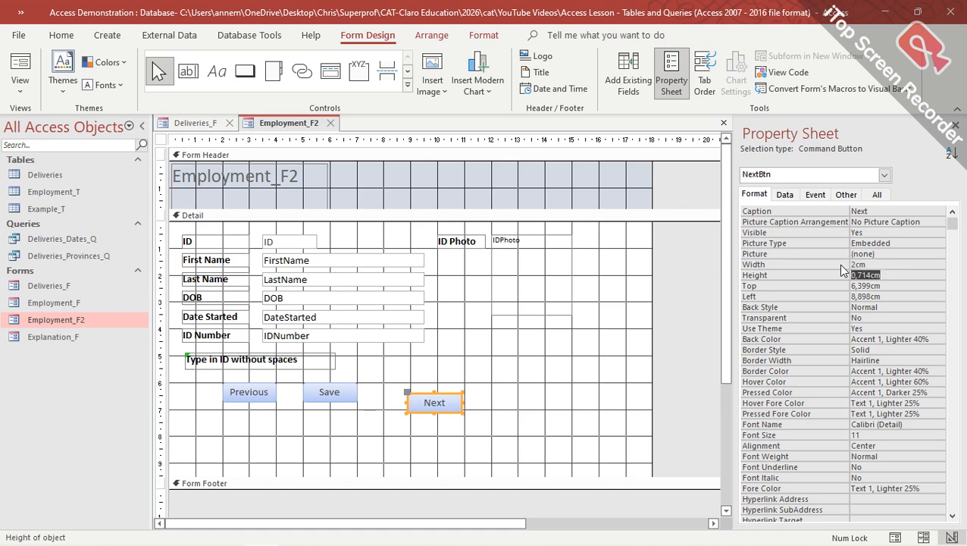
{"action": "key", "text": "Return"}
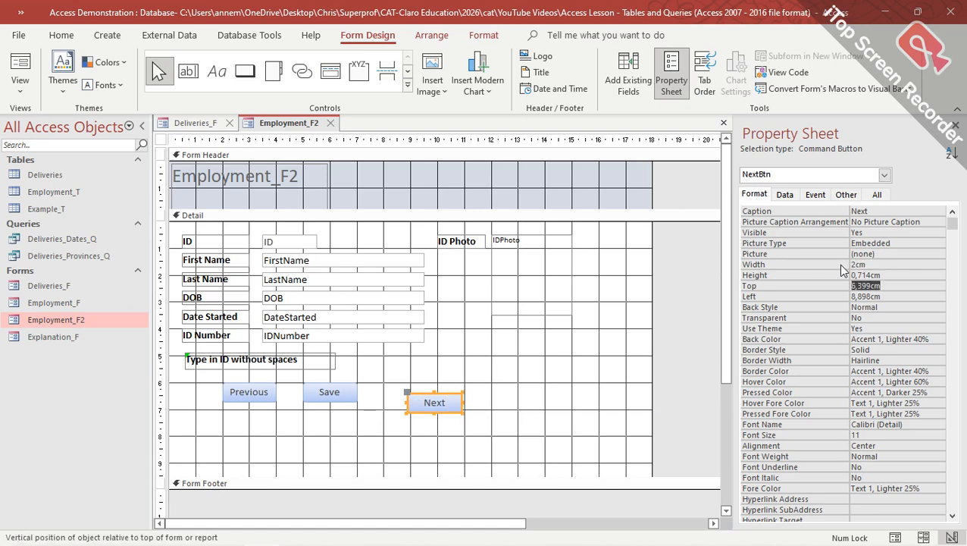
{"action": "type", "text": "6"}
{"action": "key", "text": "Return"}
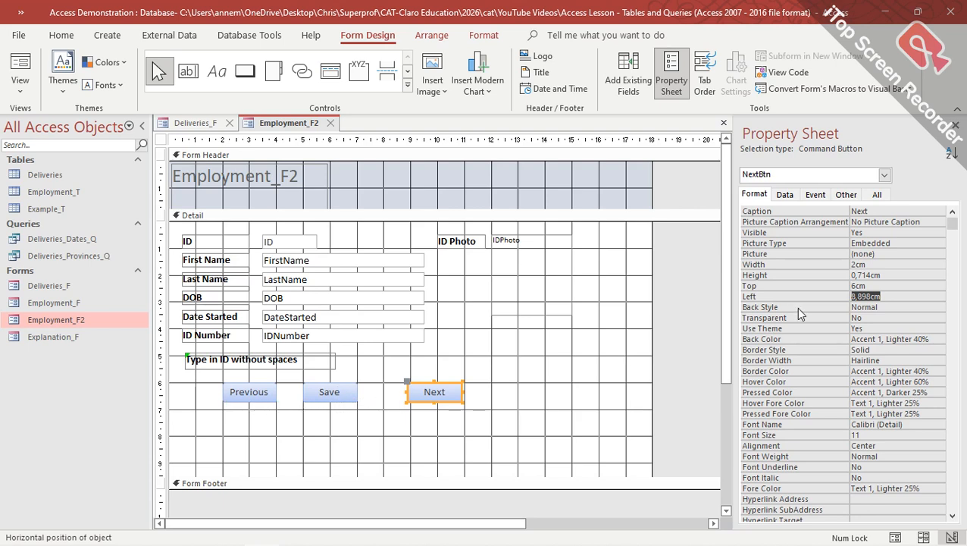
{"action": "type", "text": "8"}
{"action": "key", "text": "Return"}
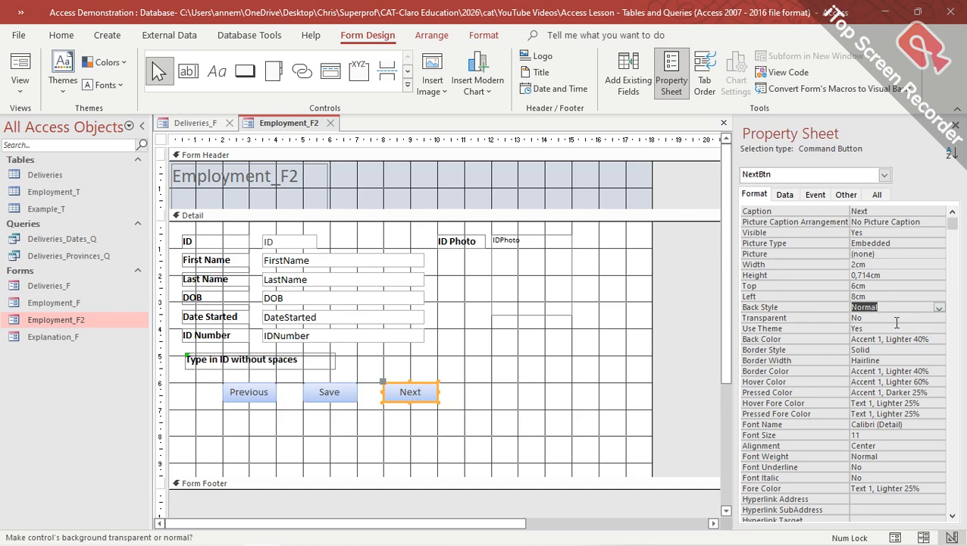
Step: Change the Next button's back color to the standard light blue, #00B7EF
{"action": "scroll", "coordinate": [834, 324], "scroll_direction": "down", "scroll_amount": 1}
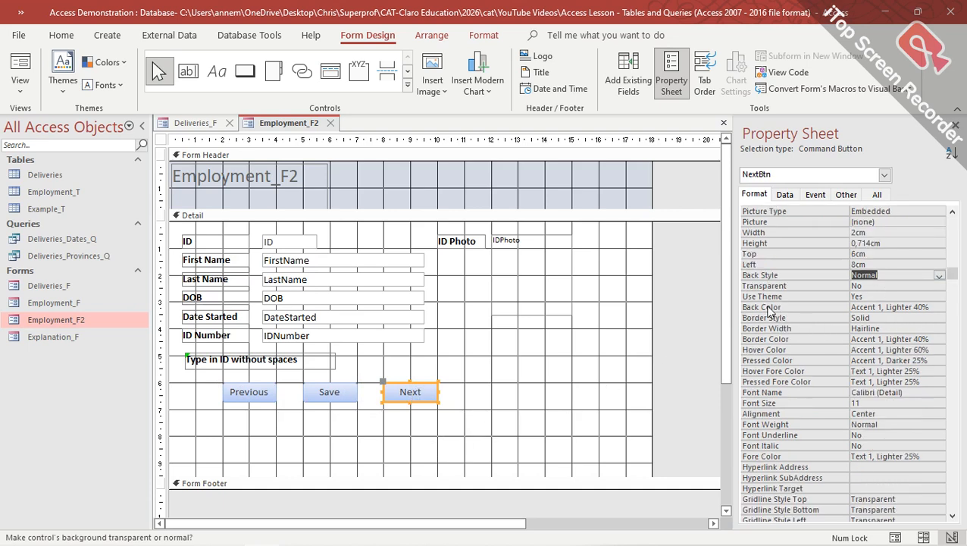
{"action": "left_click", "coordinate": [936, 304]}
{"action": "left_click", "coordinate": [939, 307]}
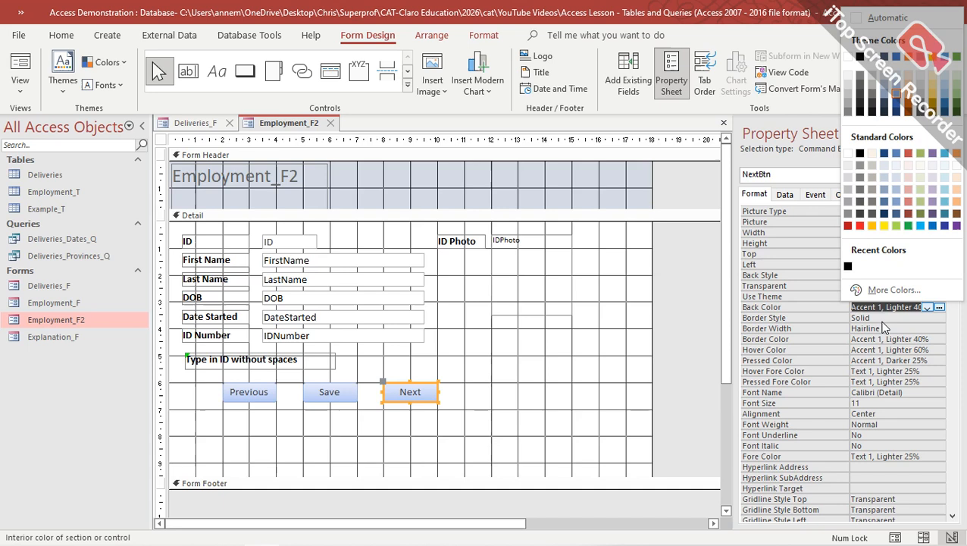
{"action": "left_click", "coordinate": [921, 226]}
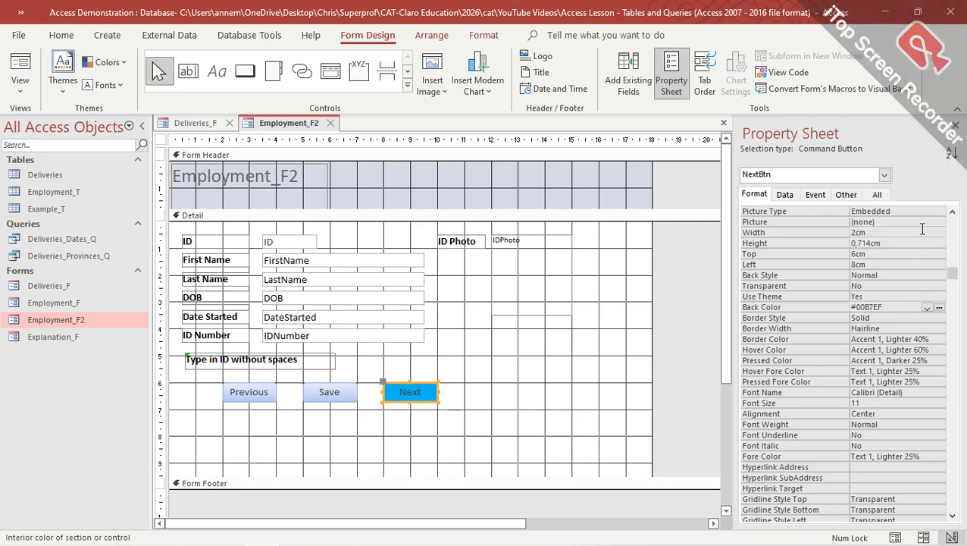
Step: Change the Previous button's back color to the standard red, #ED1C24
{"action": "left_click", "coordinate": [258, 394]}
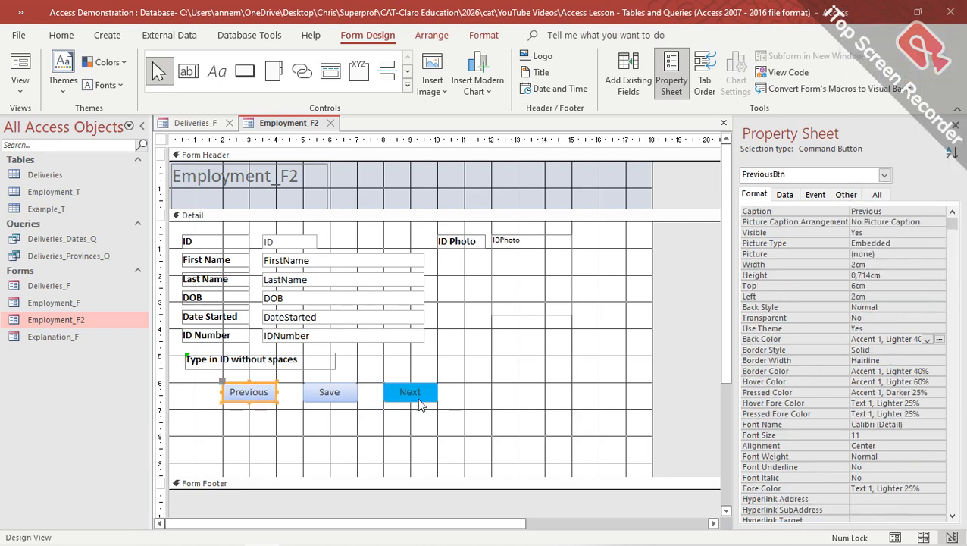
{"action": "left_click", "coordinate": [927, 338]}
{"action": "left_click", "coordinate": [927, 339]}
{"action": "left_click", "coordinate": [940, 339]}
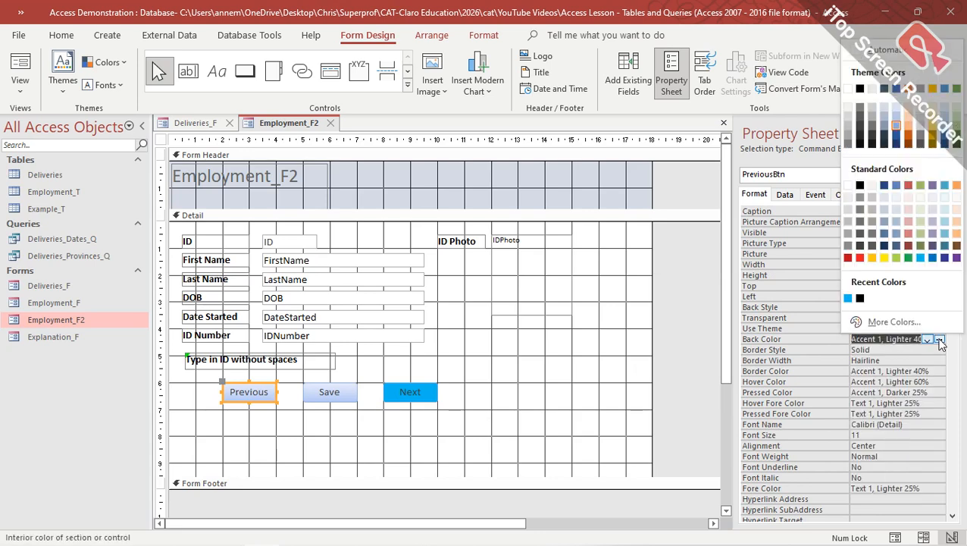
{"action": "left_click", "coordinate": [860, 258]}
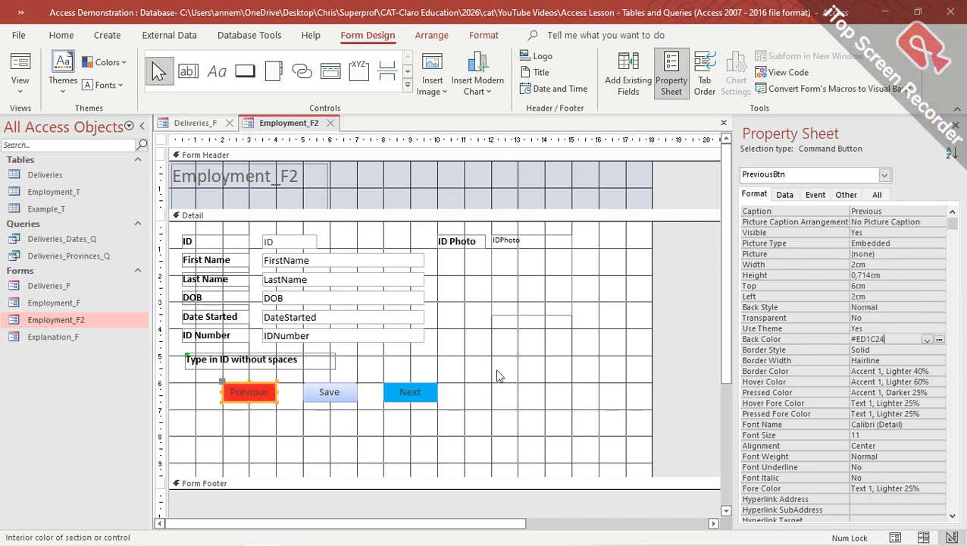
Step: Change the Save button's back color to the standard green, #22B14C
{"action": "left_click", "coordinate": [348, 396]}
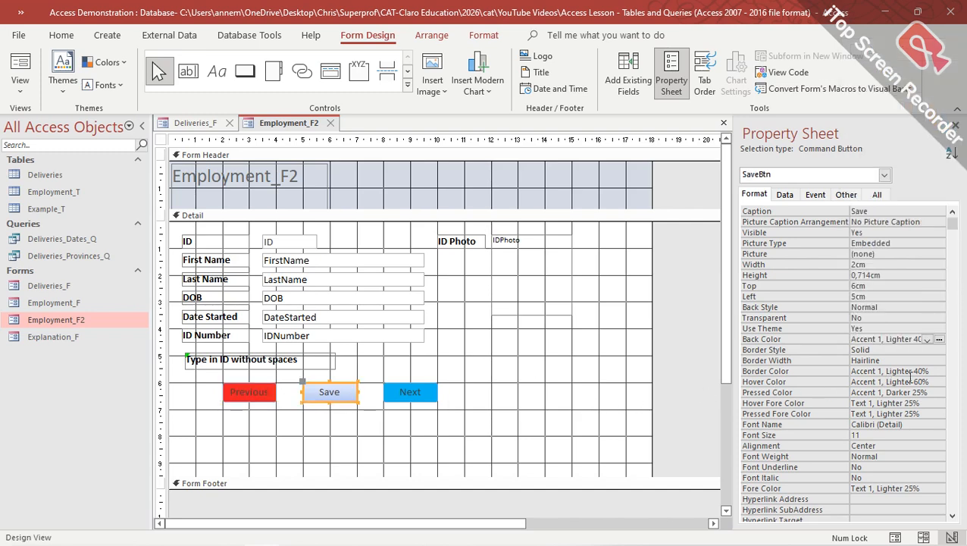
{"action": "left_click", "coordinate": [940, 341]}
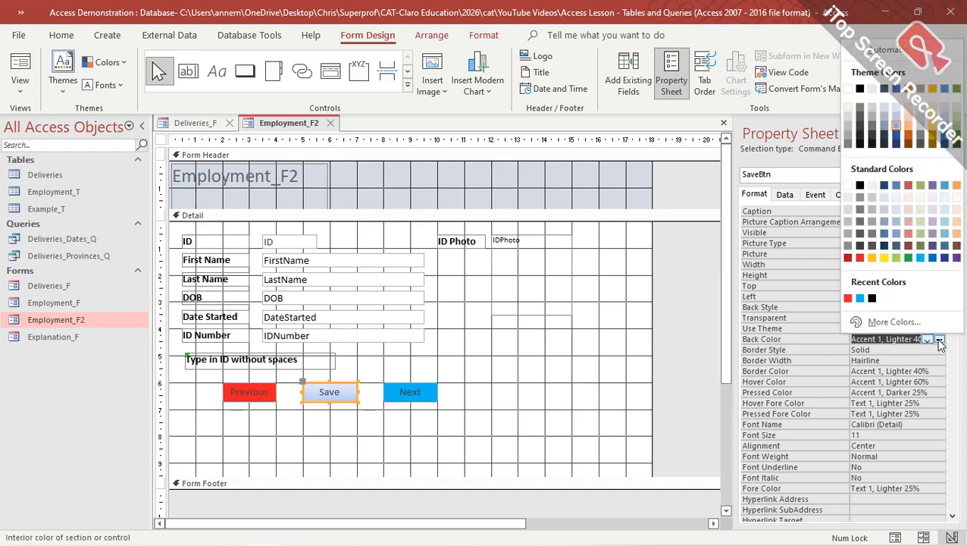
{"action": "left_click", "coordinate": [908, 257]}
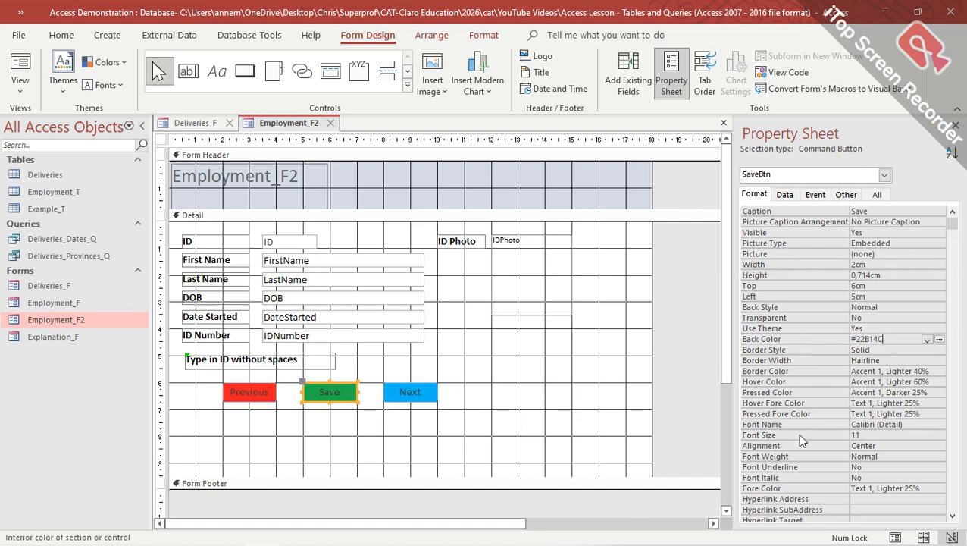
Step: Review the Save button's font name, font size, alignment and remaining format properties
{"action": "left_click", "coordinate": [919, 424]}
{"action": "left_click", "coordinate": [885, 436]}
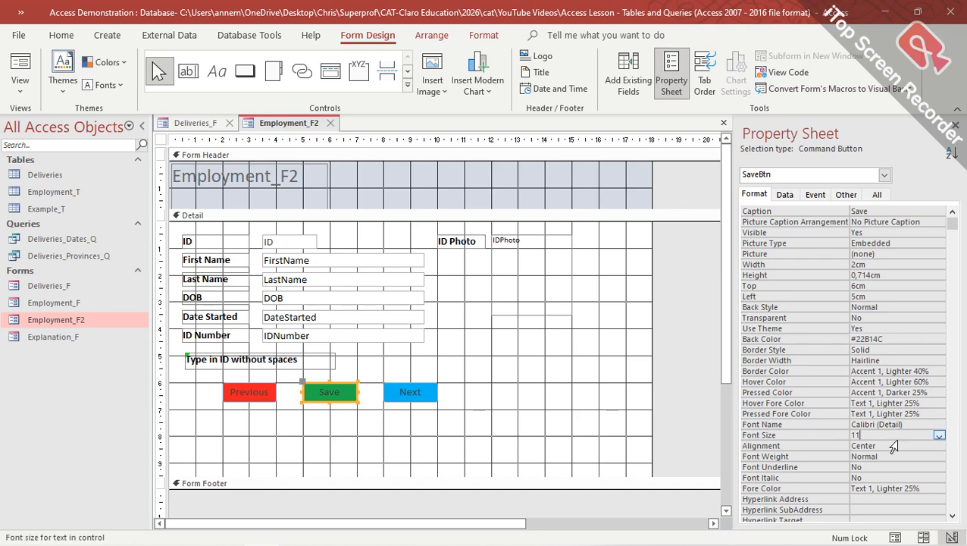
{"action": "left_click", "coordinate": [901, 448]}
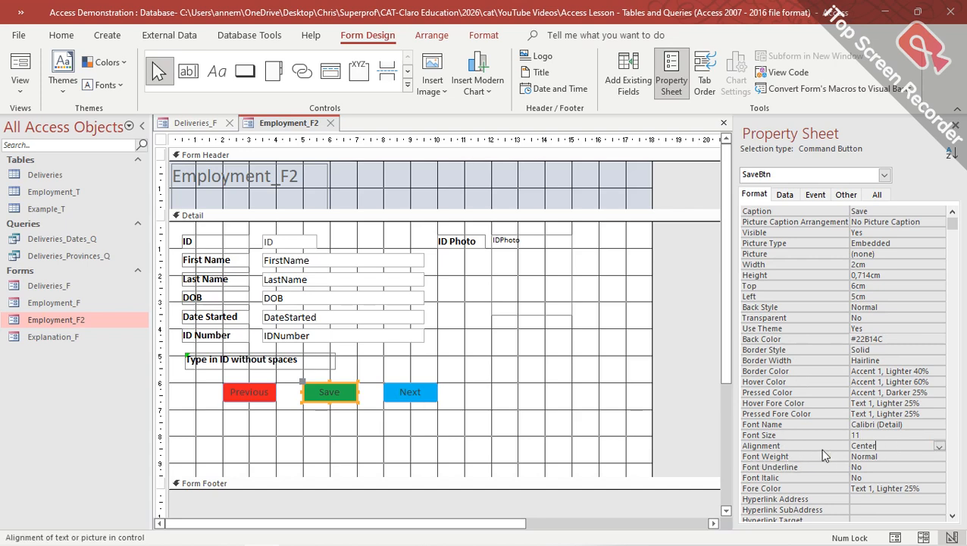
{"action": "scroll", "coordinate": [819, 440], "scroll_direction": "down", "scroll_amount": 1}
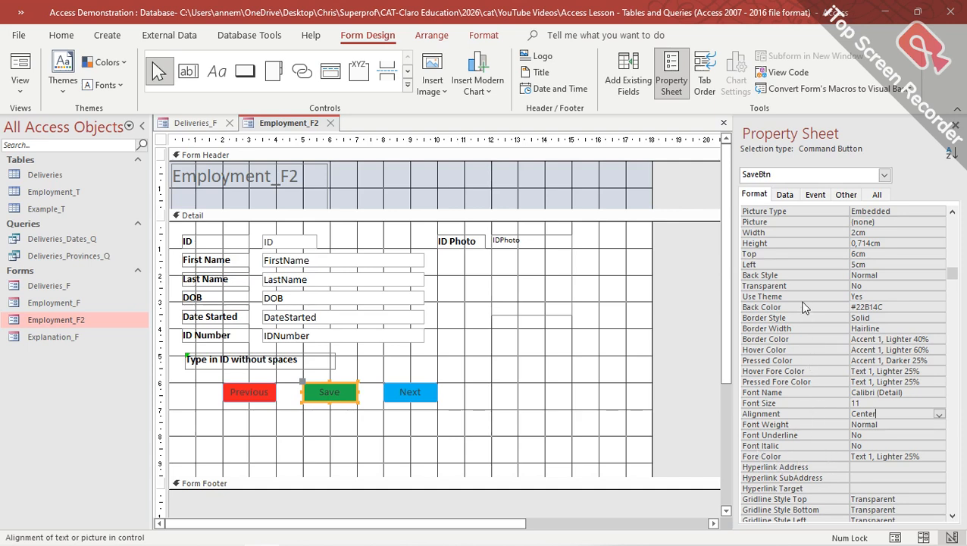
{"action": "scroll", "coordinate": [824, 449], "scroll_direction": "down", "scroll_amount": 5}
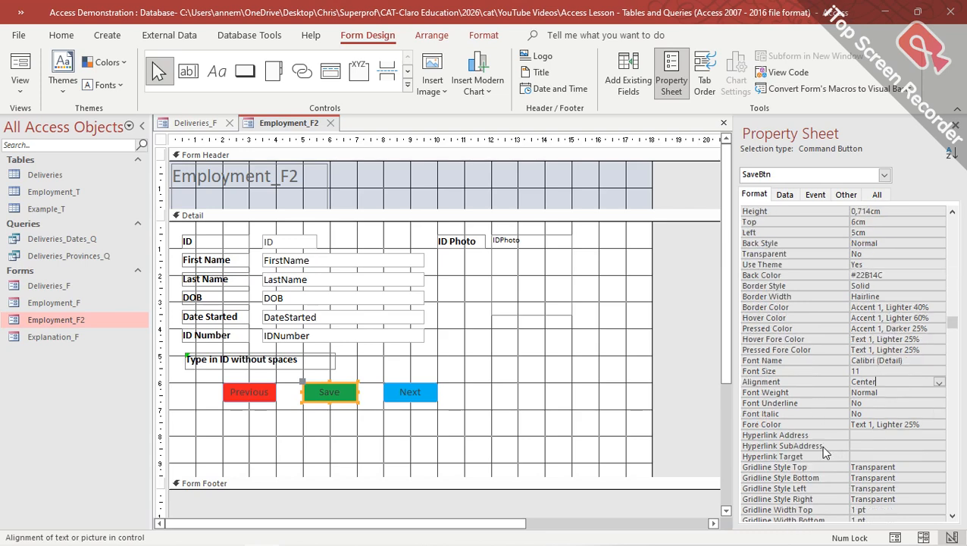
{"action": "scroll", "coordinate": [823, 449], "scroll_direction": "up", "scroll_amount": 1}
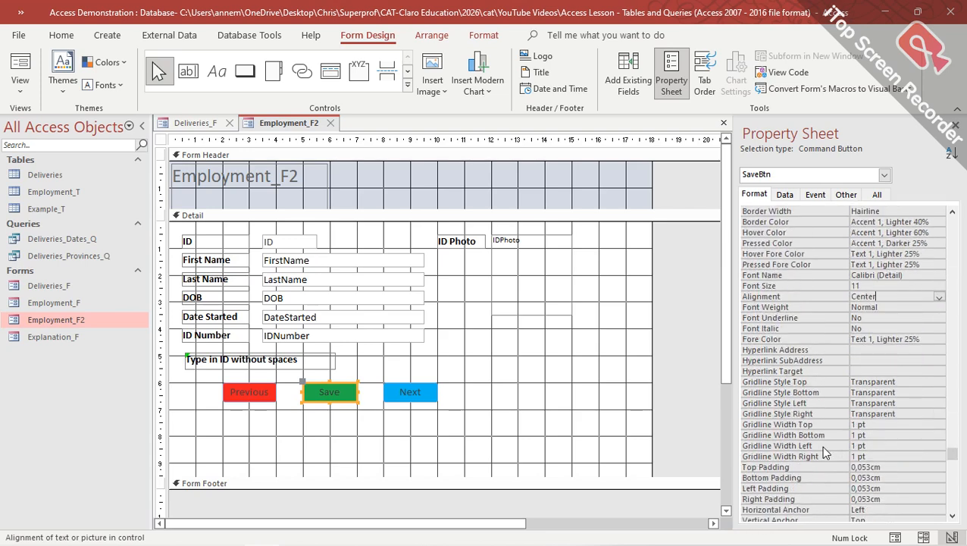
{"action": "scroll", "coordinate": [823, 449], "scroll_direction": "down", "scroll_amount": 1}
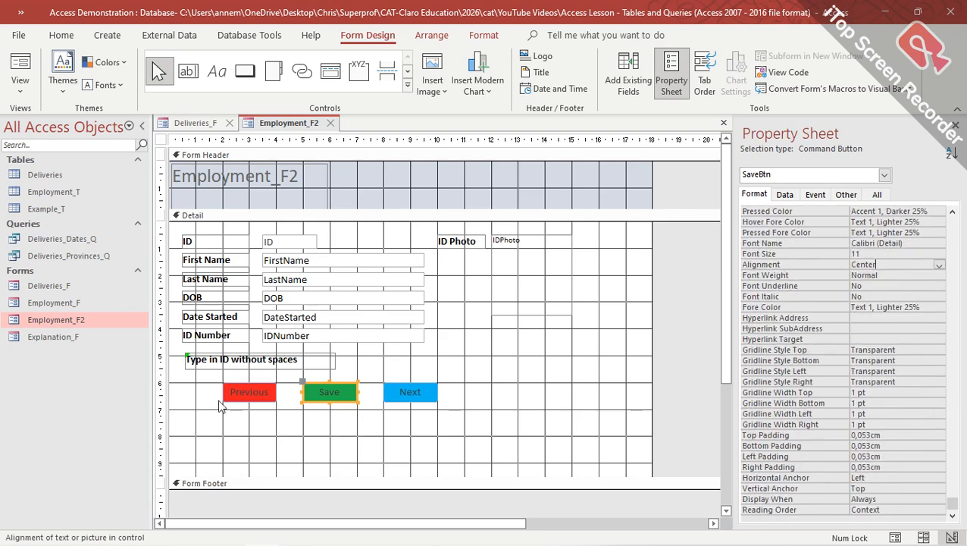
{"action": "scroll", "coordinate": [793, 370], "scroll_direction": "up", "scroll_amount": 3}
{"action": "scroll", "coordinate": [793, 363], "scroll_direction": "up", "scroll_amount": 4}
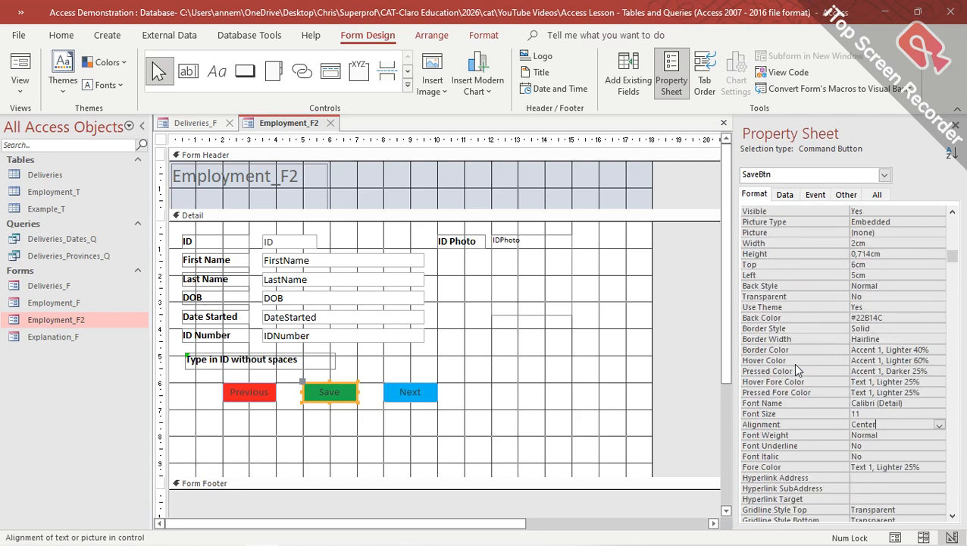
Step: Inspect the names and properties of the ID label, ID text box, three command buttons and First Name label one by one
{"action": "left_click", "coordinate": [215, 243]}
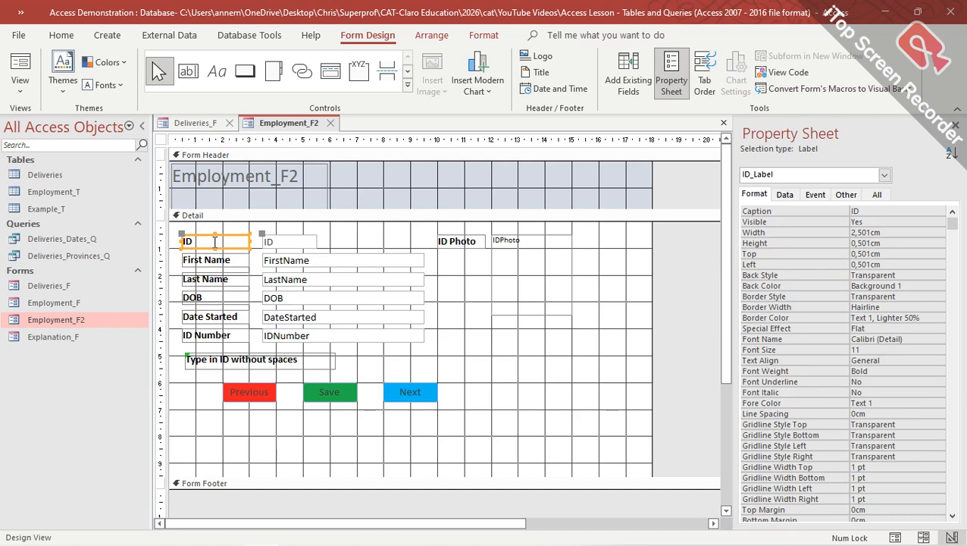
{"action": "left_click", "coordinate": [297, 245]}
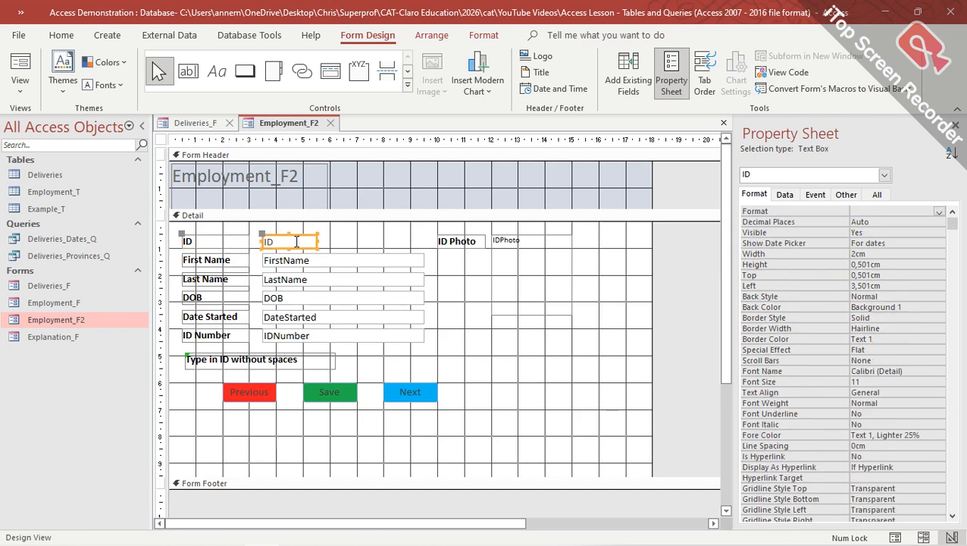
{"action": "left_click", "coordinate": [243, 394]}
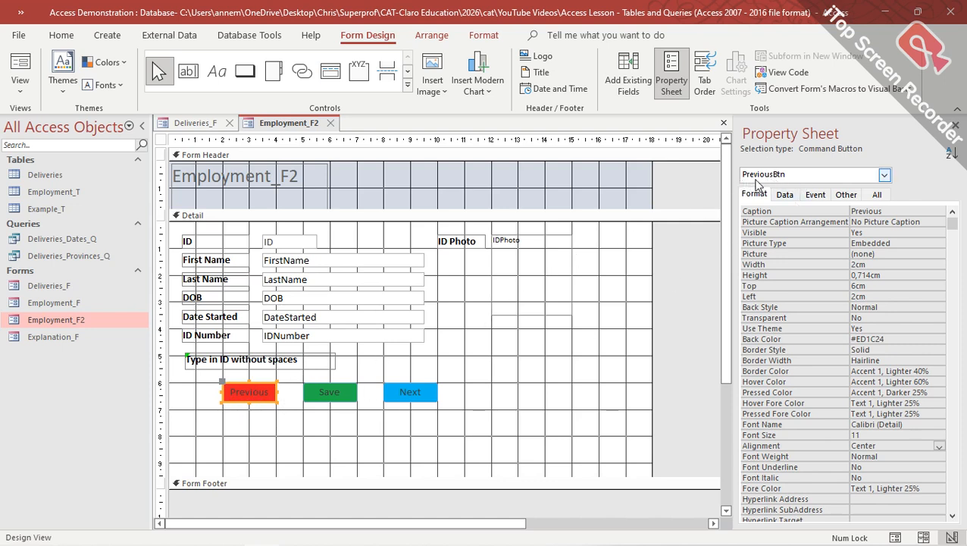
{"action": "left_click", "coordinate": [347, 394]}
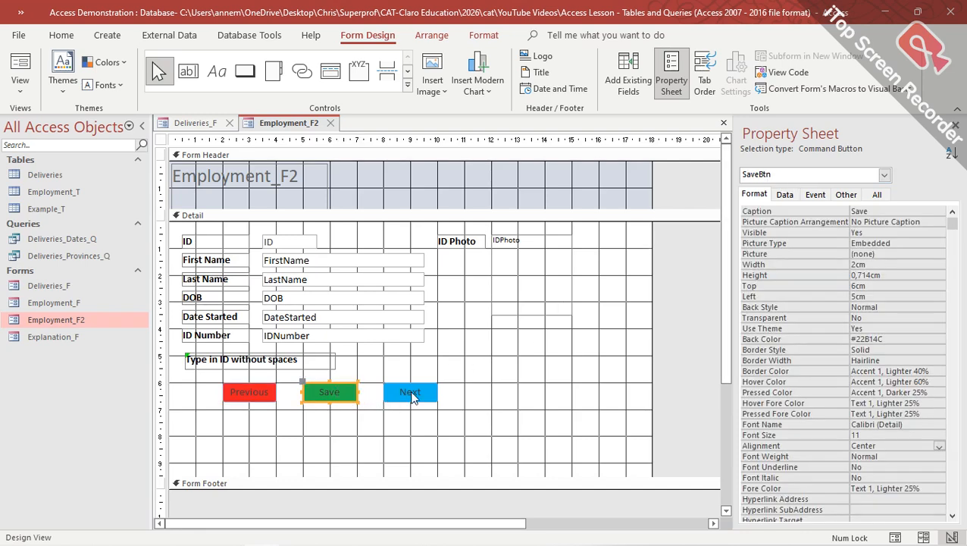
{"action": "left_click", "coordinate": [413, 398]}
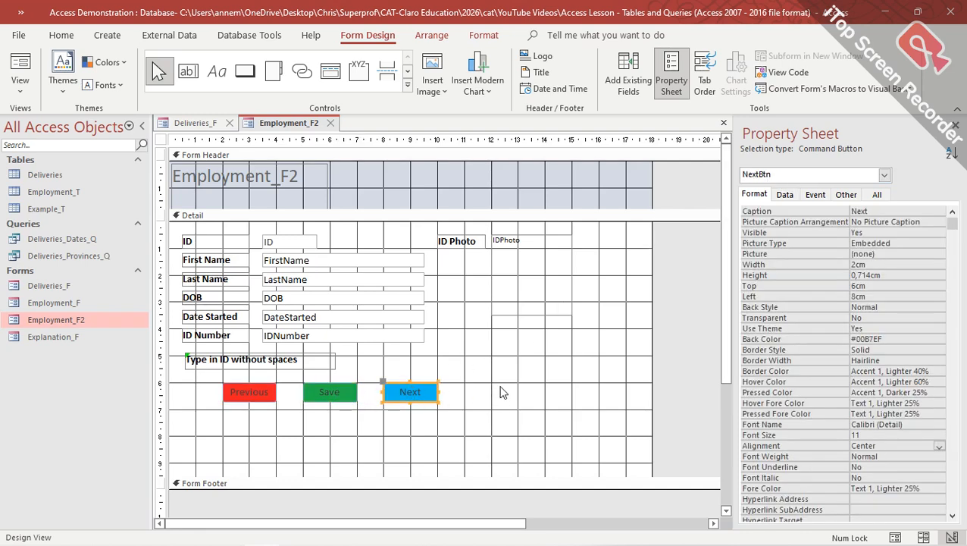
{"action": "left_click", "coordinate": [203, 242]}
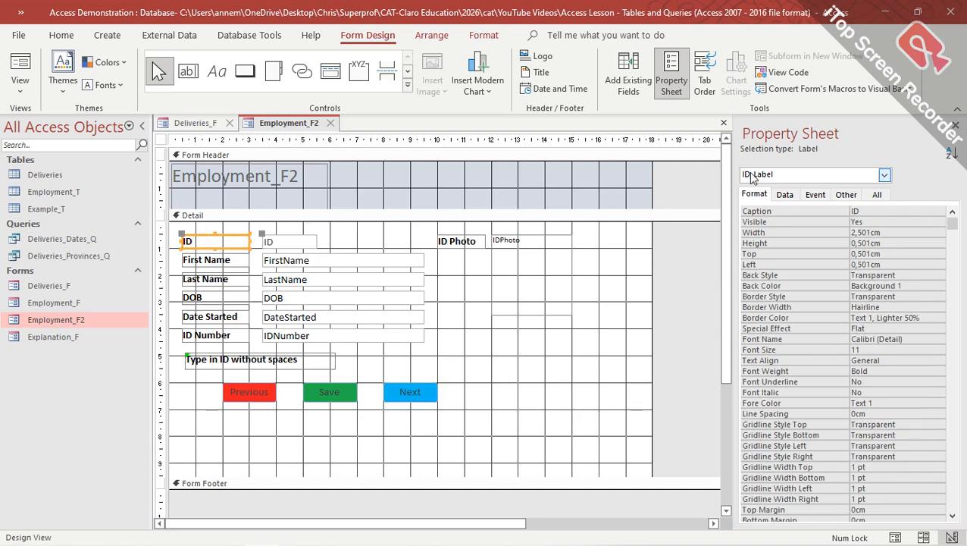
{"action": "left_click", "coordinate": [228, 261]}
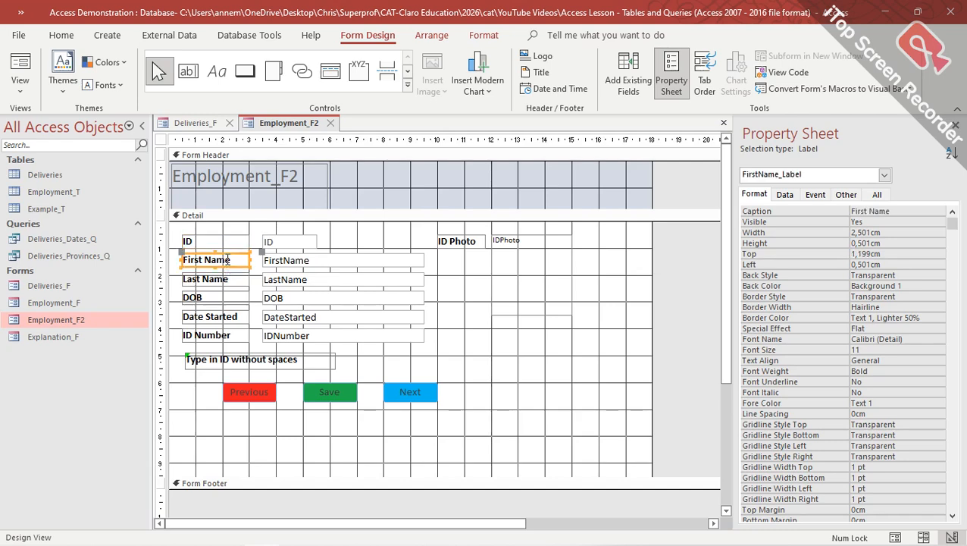
Step: Inspect the names and properties of the ID, FirstName and LastName text boxes and the Previous, Save and Next buttons
{"action": "left_click", "coordinate": [296, 241]}
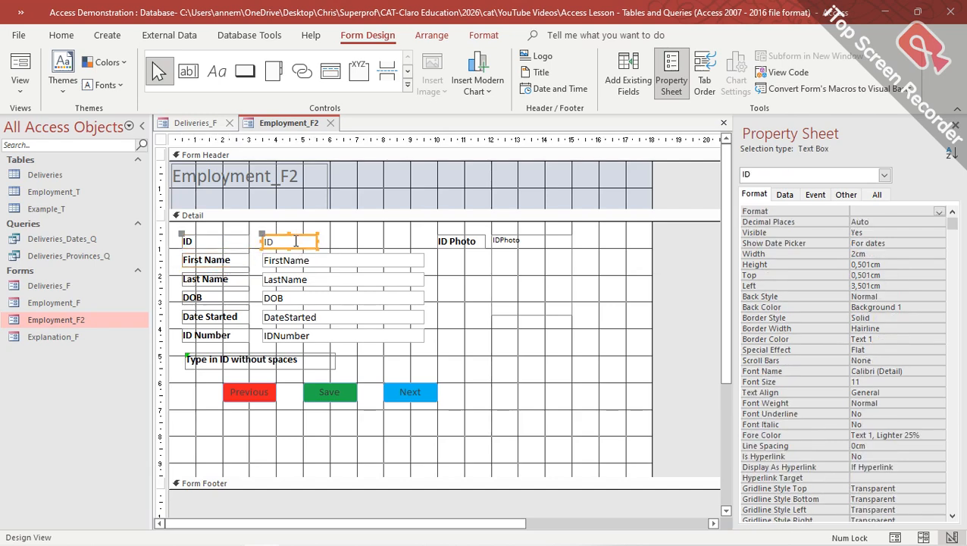
{"action": "left_click", "coordinate": [317, 262]}
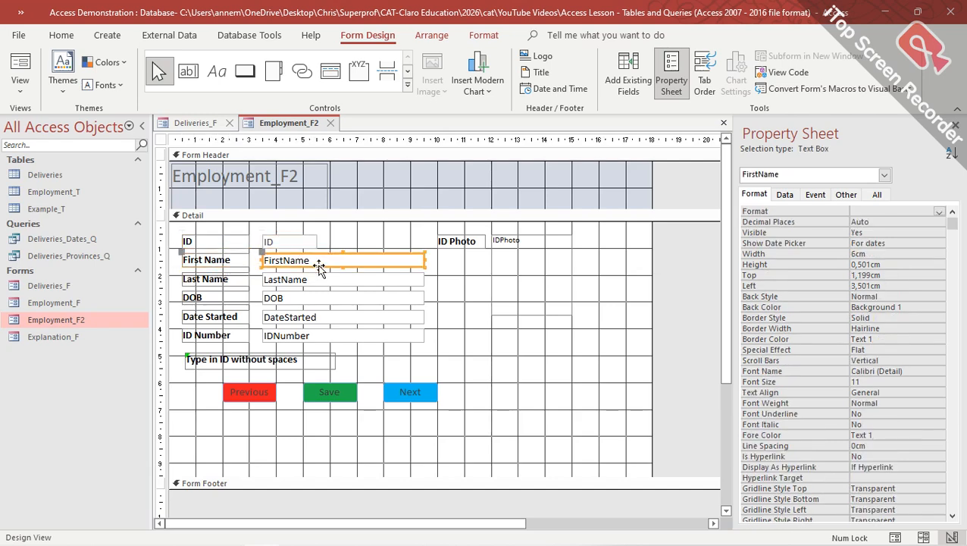
{"action": "left_click", "coordinate": [346, 279]}
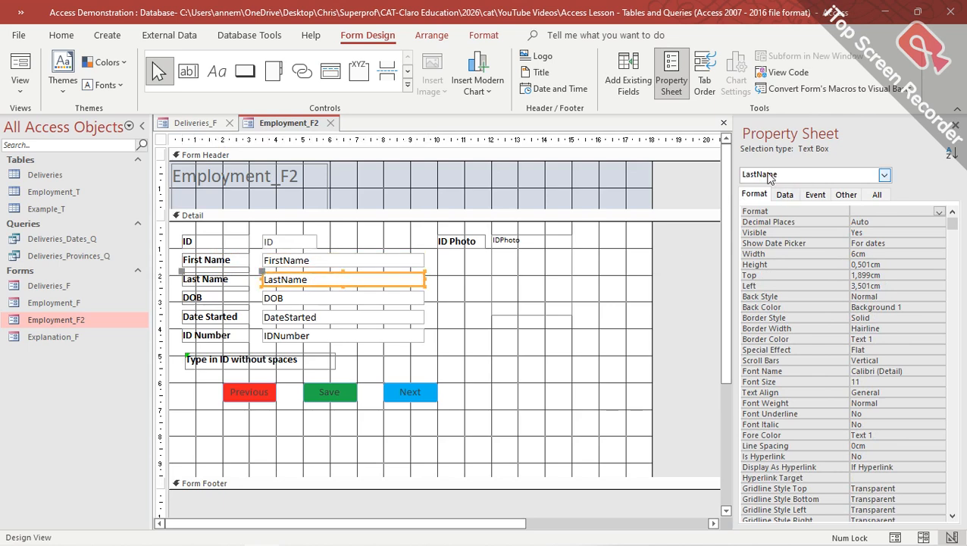
{"action": "left_click", "coordinate": [301, 241]}
{"action": "left_click", "coordinate": [297, 262]}
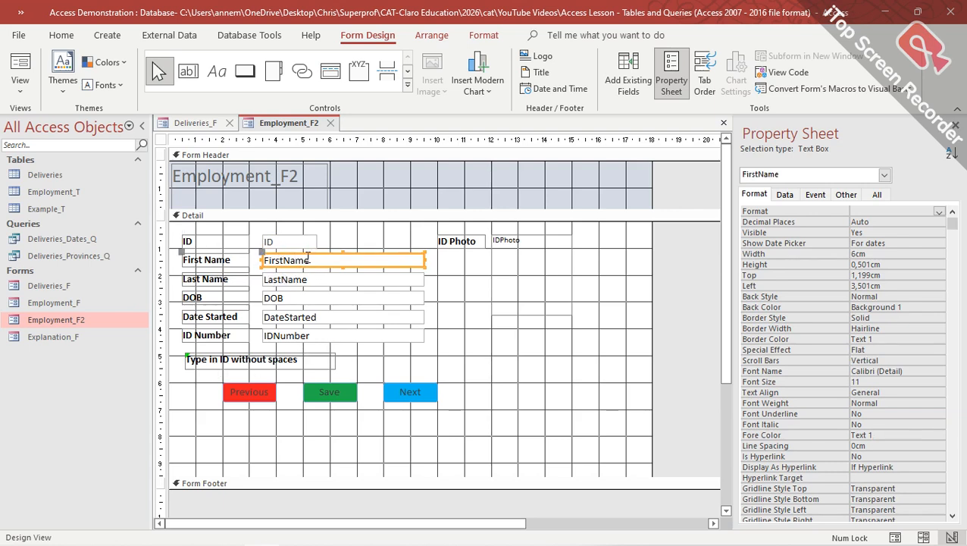
{"action": "left_click", "coordinate": [239, 398]}
{"action": "left_click", "coordinate": [319, 397]}
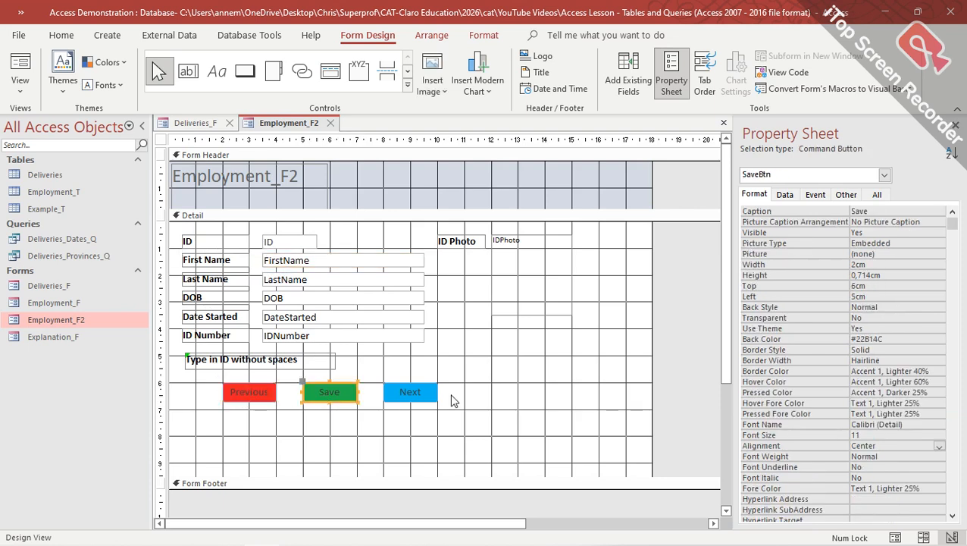
{"action": "left_click", "coordinate": [402, 392], "text": "shift"}
{"action": "left_click", "coordinate": [402, 392]}
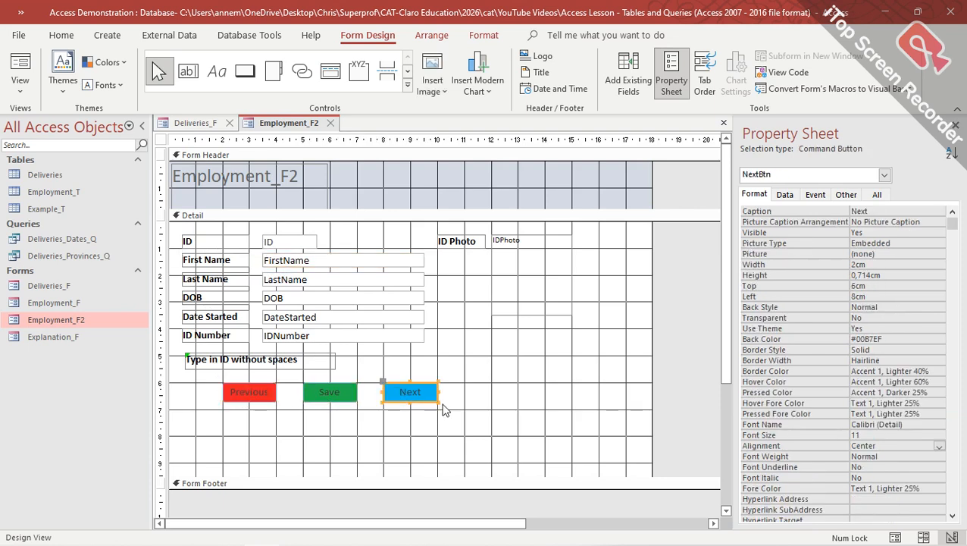
{"action": "left_click", "coordinate": [408, 87]}
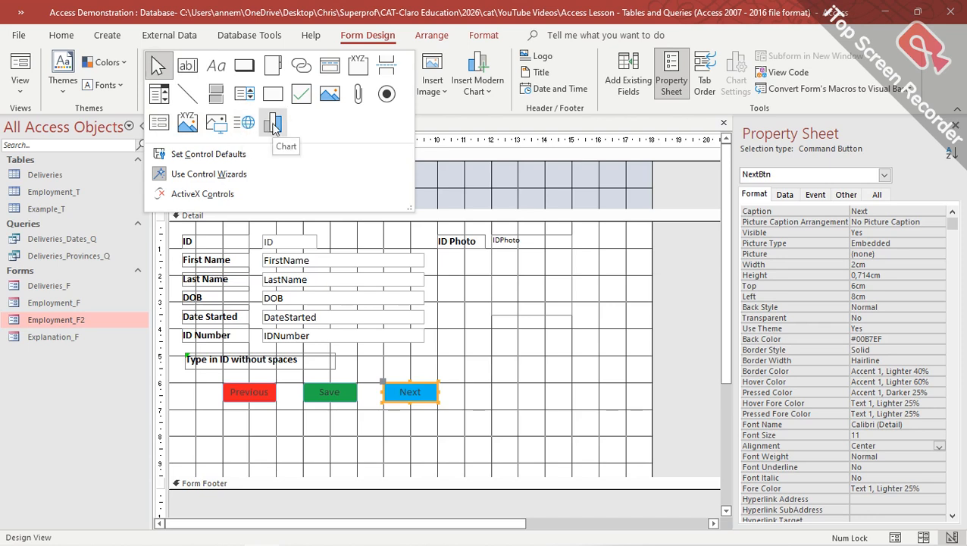
{"action": "left_click", "coordinate": [510, 411]}
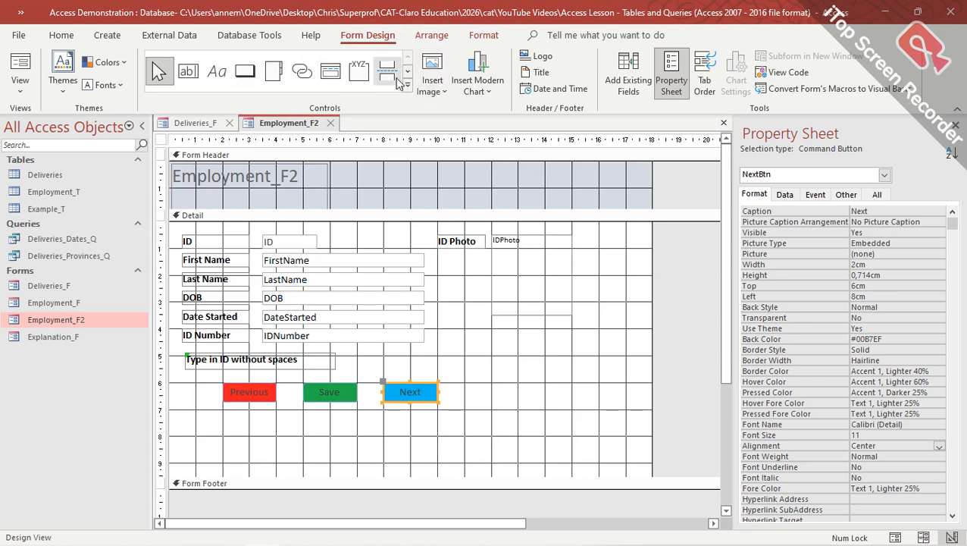
Step: Apply the Cute Kittens gallery image to the Next button, undo it and deselect the button
{"action": "left_click", "coordinate": [443, 94]}
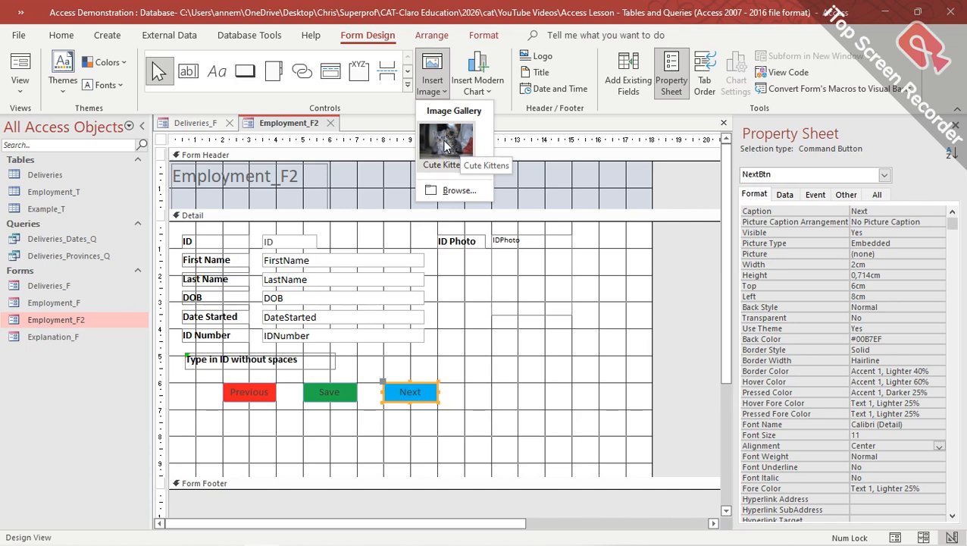
{"action": "left_click", "coordinate": [446, 144]}
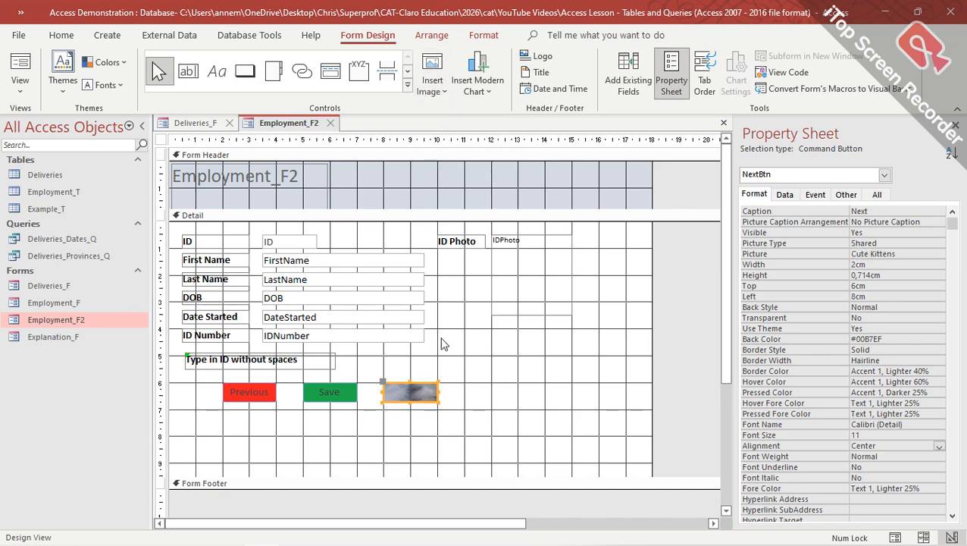
{"action": "key", "text": "ctrl+z"}
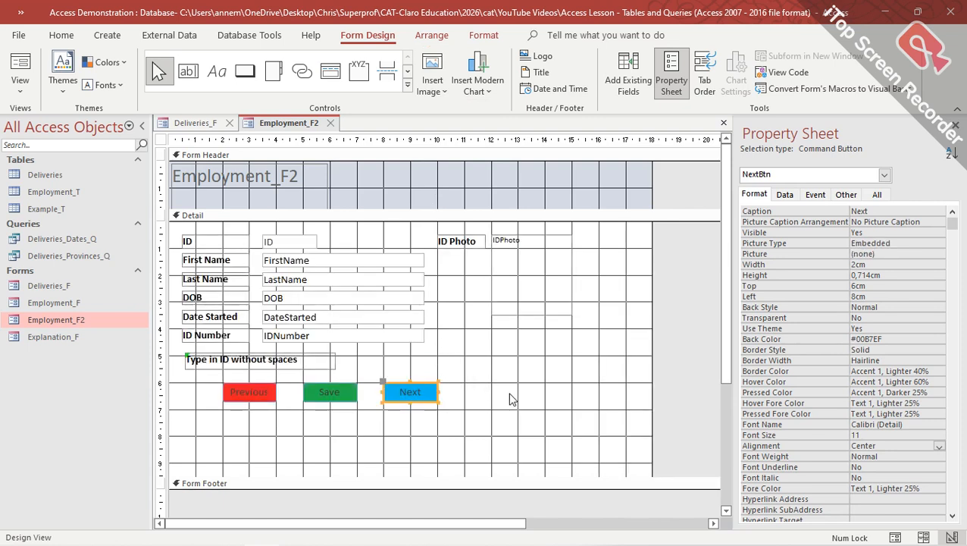
{"action": "left_click", "coordinate": [509, 400]}
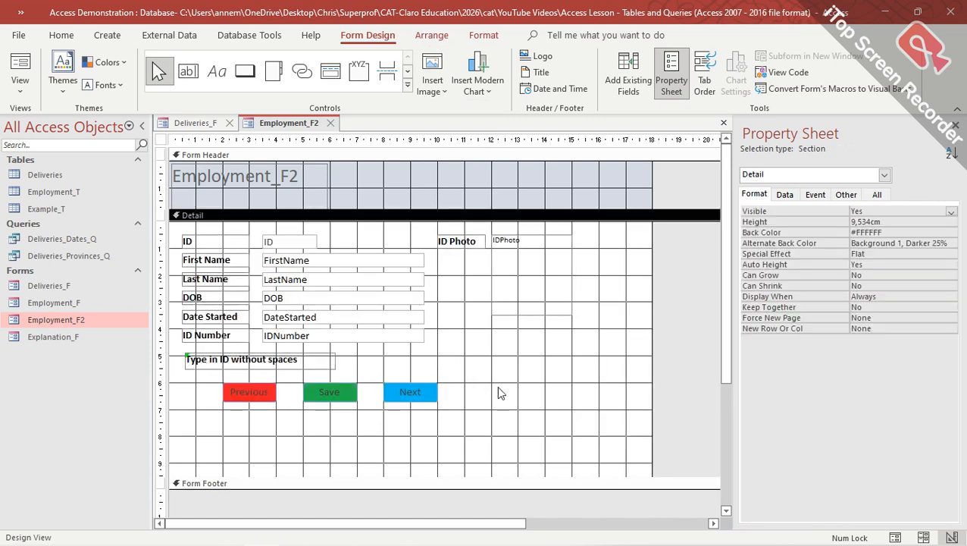
Step: Insert the Cute Kittens gallery image, about 4.8 by 3.8 cm, in the Detail section beside the Next button
{"action": "left_click", "coordinate": [446, 90]}
{"action": "left_click", "coordinate": [449, 139]}
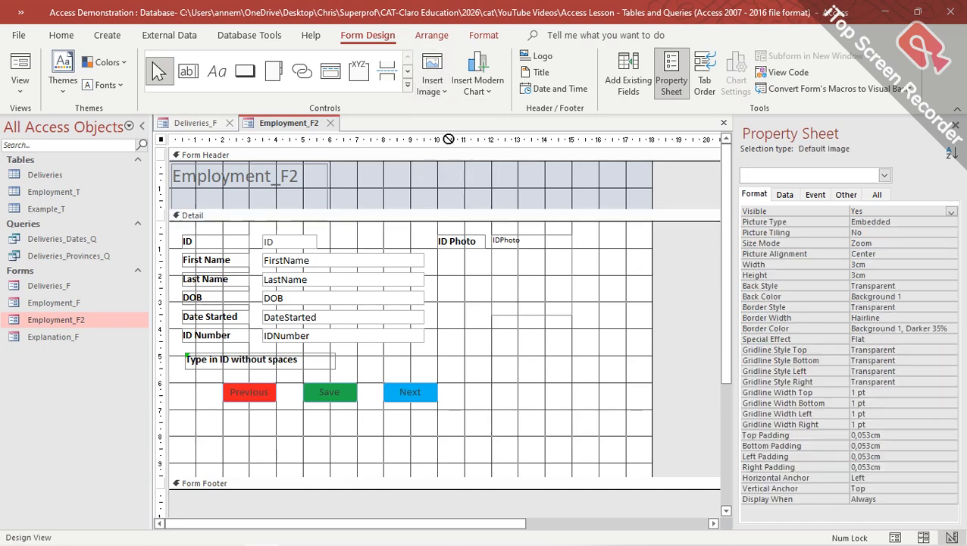
{"action": "left_click_drag", "start_coordinate": [472, 353], "coordinate": [602, 456]}
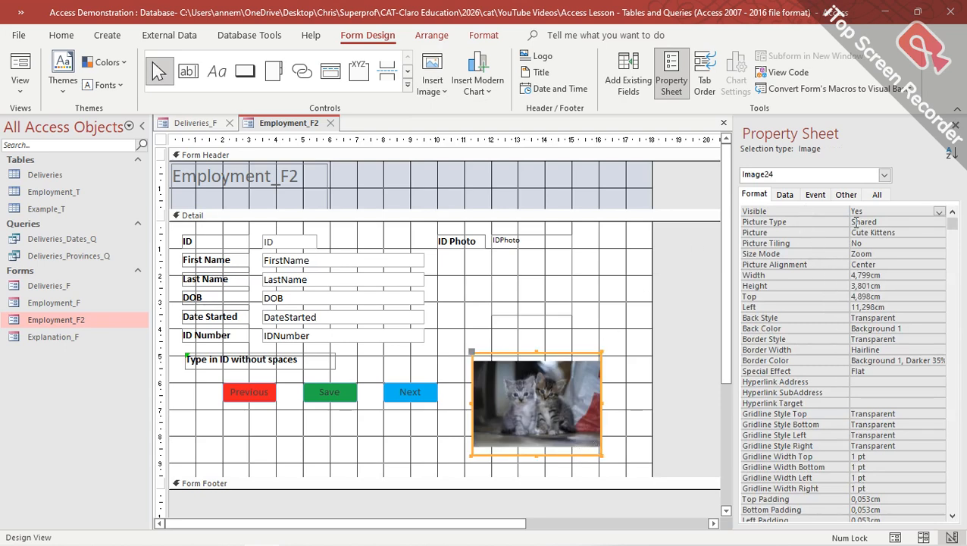
Step: Widen the kitten image to about 5.3 cm and move it to about 12 cm from the left and 5.3 cm from the top
{"action": "left_click", "coordinate": [600, 403]}
{"action": "mouse_move", "coordinate": [599, 403]}
{"action": "left_mouse_down"}
{"action": "mouse_move", "coordinate": [626, 404]}
{"action": "mouse_move", "coordinate": [616, 403]}
{"action": "left_mouse_up"}
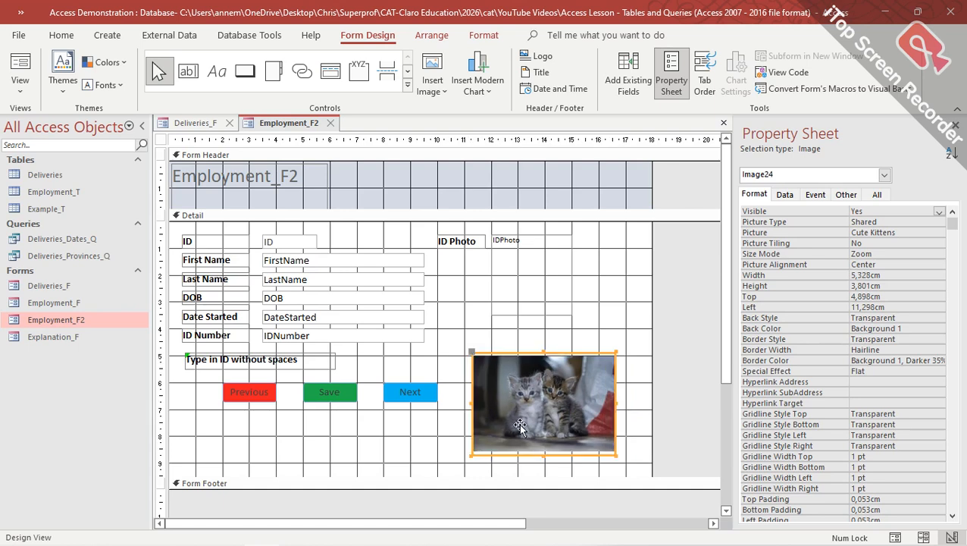
{"action": "mouse_move", "coordinate": [552, 409]}
{"action": "left_mouse_down"}
{"action": "mouse_move", "coordinate": [567, 422]}
{"action": "mouse_move", "coordinate": [555, 425]}
{"action": "left_mouse_up"}
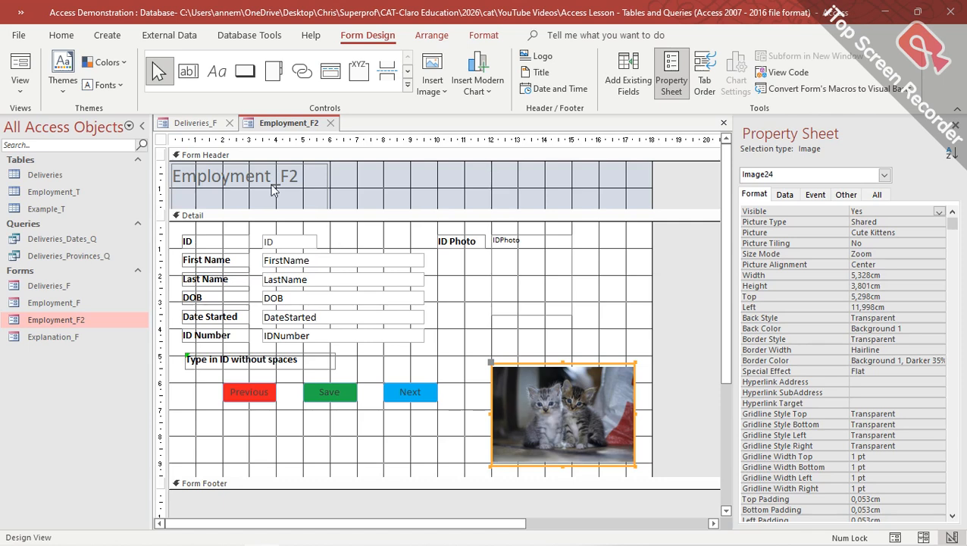
Step: Save the form, preview it in Form View and return to Design View
{"action": "left_click", "coordinate": [19, 13]}
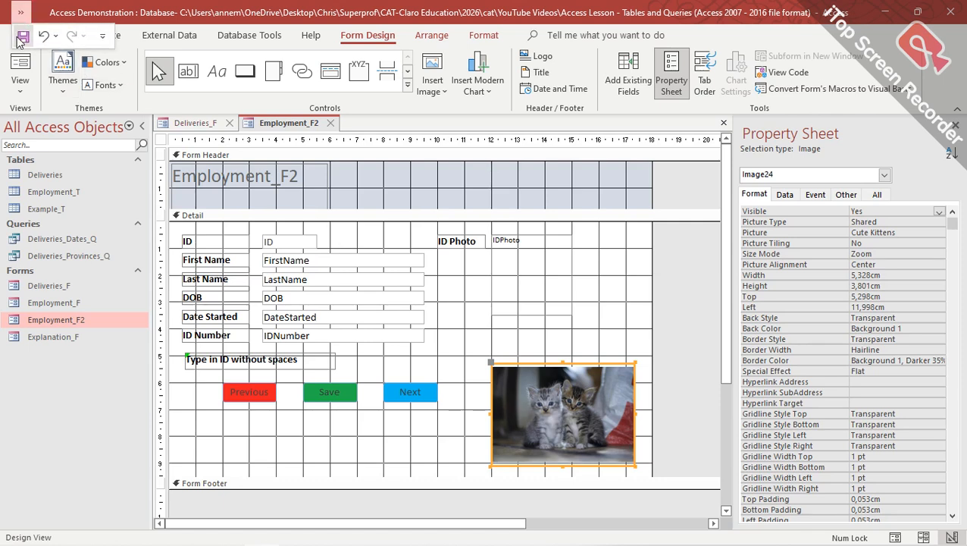
{"action": "left_click", "coordinate": [24, 36]}
{"action": "left_click", "coordinate": [20, 69]}
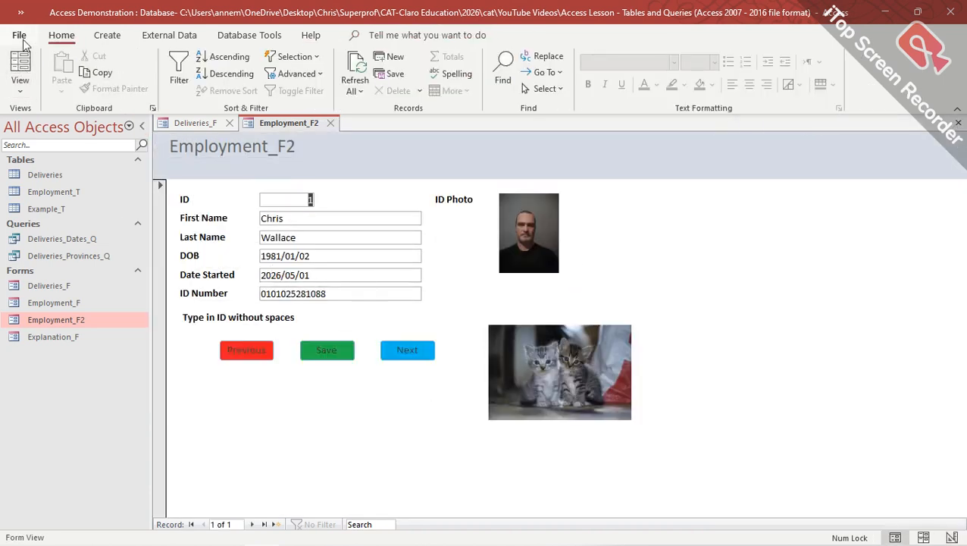
{"action": "left_click", "coordinate": [23, 91]}
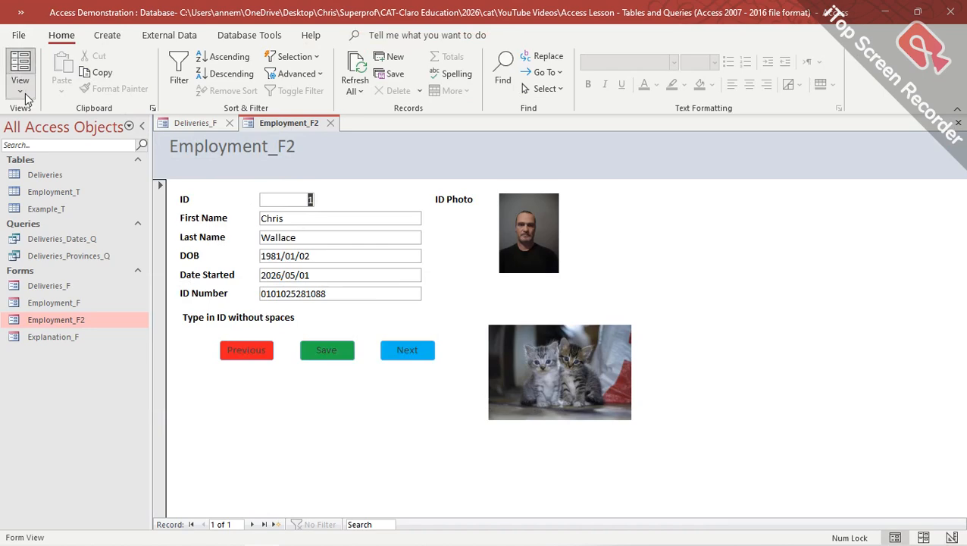
{"action": "left_click", "coordinate": [42, 182]}
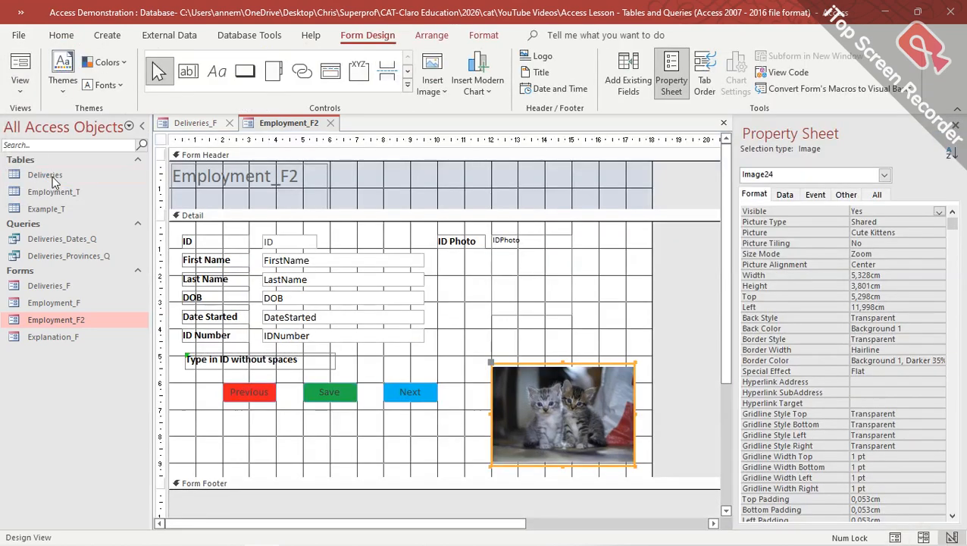
Step: Move the kitten image to about 10.5 cm from the form's left edge and narrow the form to about 16 cm
{"action": "left_click_drag", "start_coordinate": [552, 409], "coordinate": [514, 410]}
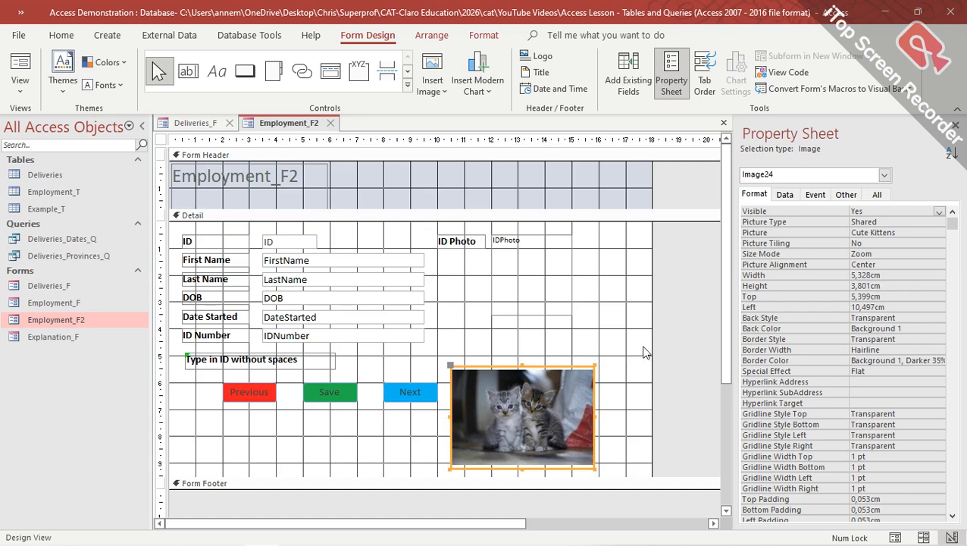
{"action": "left_click_drag", "start_coordinate": [652, 339], "coordinate": [599, 342]}
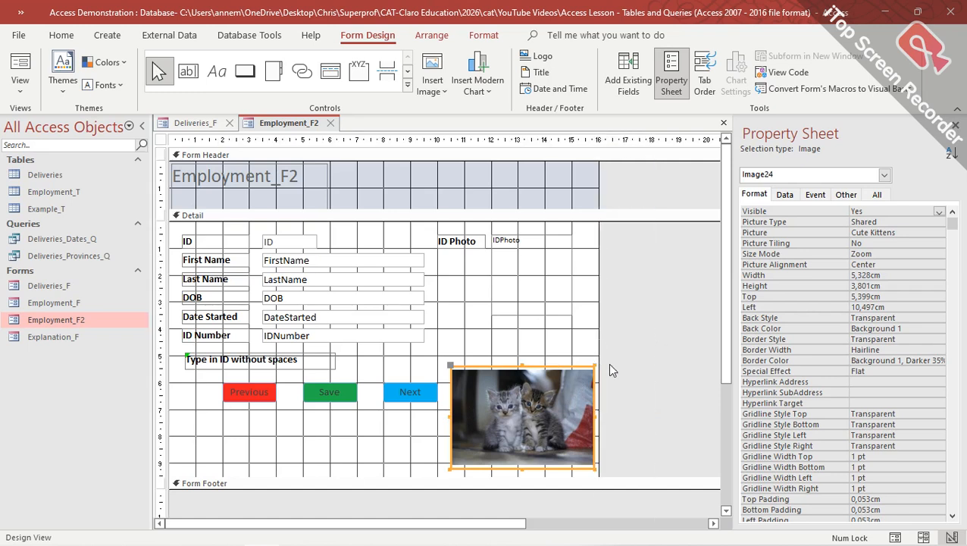
Step: Check the kitten image's new position in Form View and return to Design View
{"action": "left_click", "coordinate": [22, 65]}
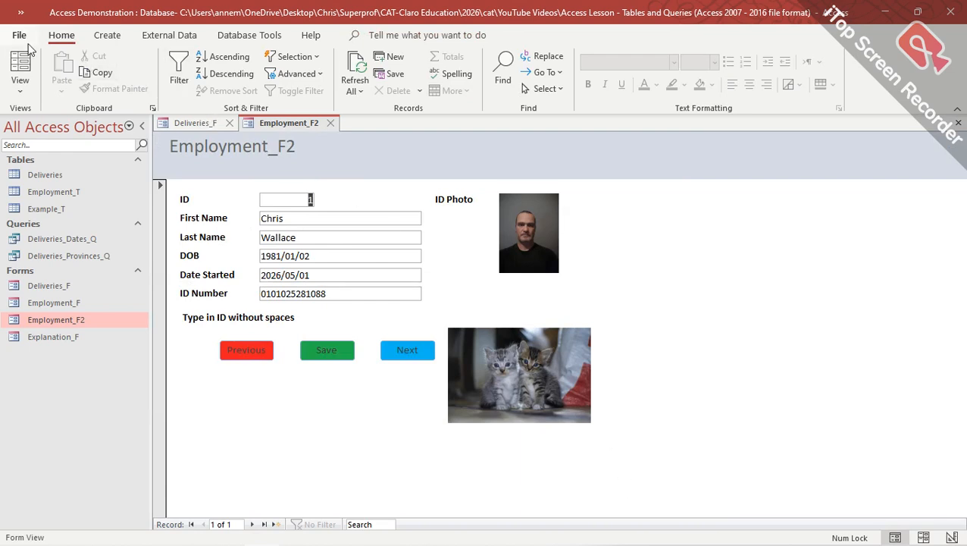
{"action": "left_click", "coordinate": [29, 93]}
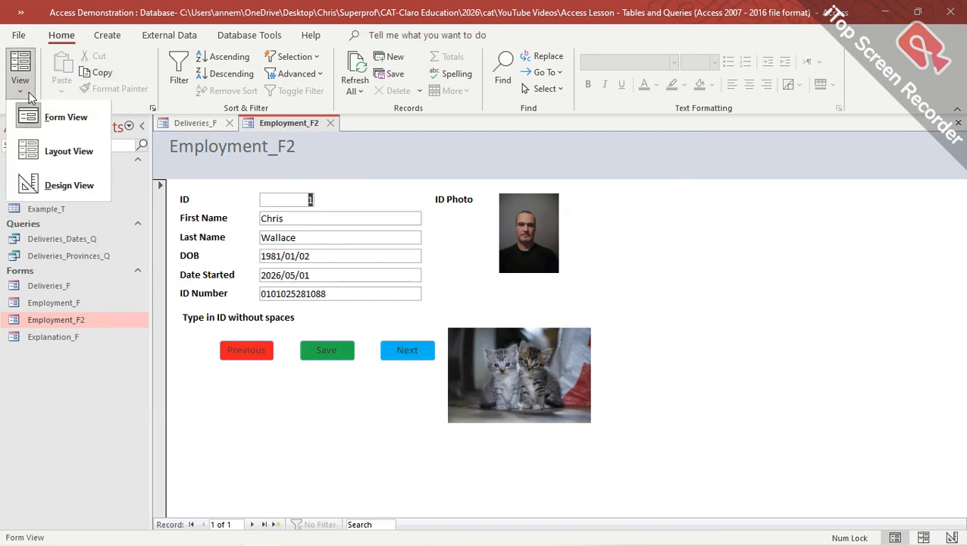
{"action": "left_click", "coordinate": [79, 196]}
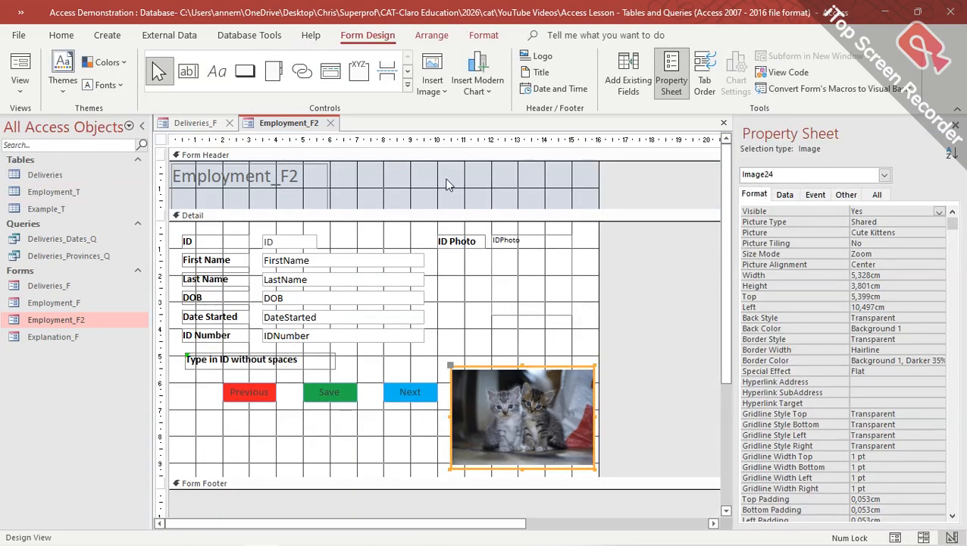
Step: Change the title label in the form header to "Employment"
{"action": "left_click", "coordinate": [448, 184]}
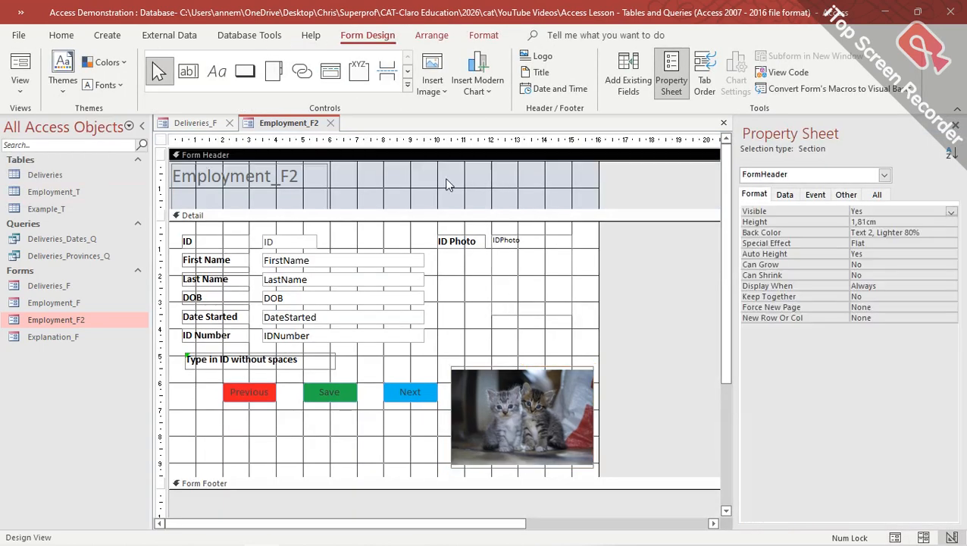
{"action": "left_click", "coordinate": [276, 181]}
{"action": "left_click", "coordinate": [299, 179]}
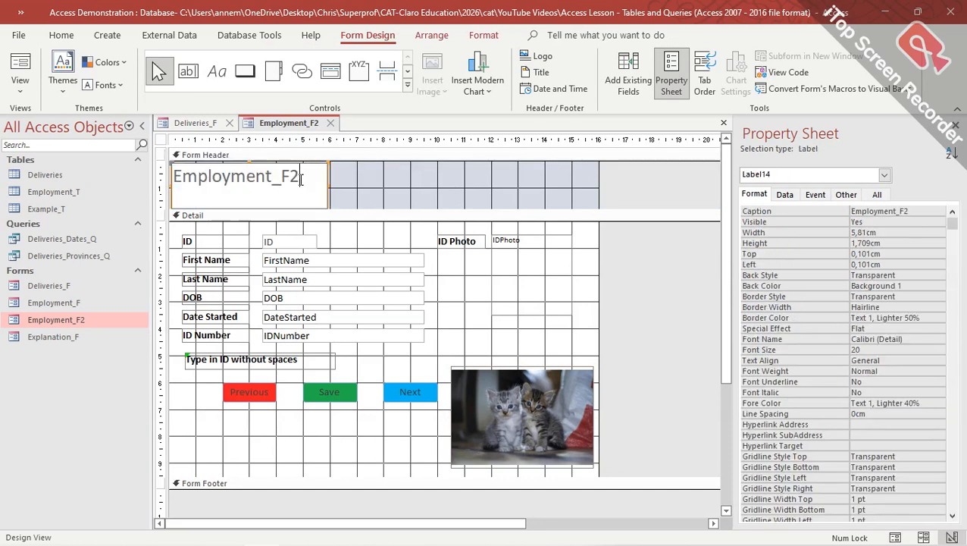
{"action": "key", "text": "BackSpace"}
{"action": "key", "text": "BackSpace"}
{"action": "key", "text": "BackSpace"}
{"action": "left_click", "coordinate": [359, 210]}
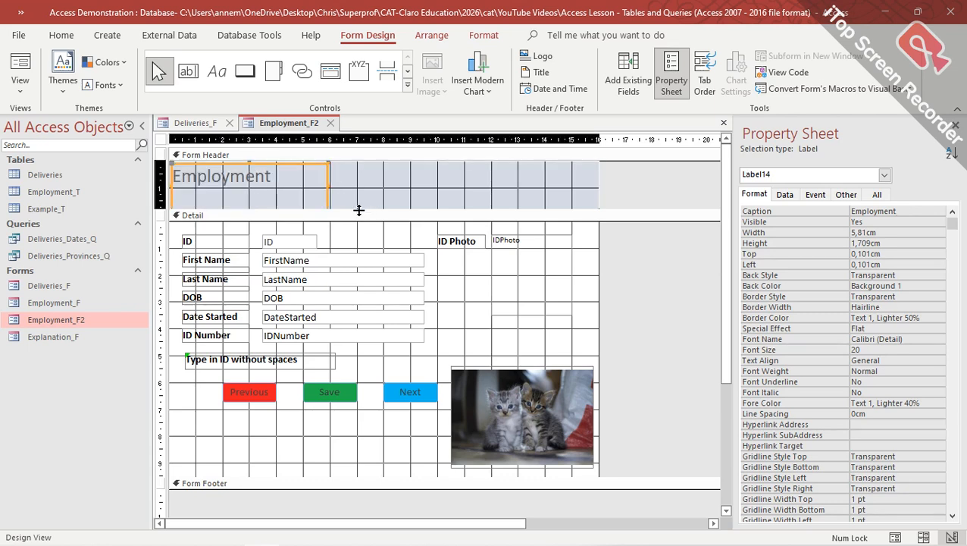
Step: Shorten the title label to about 1.1 cm high and reduce the Form Header section's height to about 1.2 cm
{"action": "left_click_drag", "start_coordinate": [359, 210], "coordinate": [359, 227]}
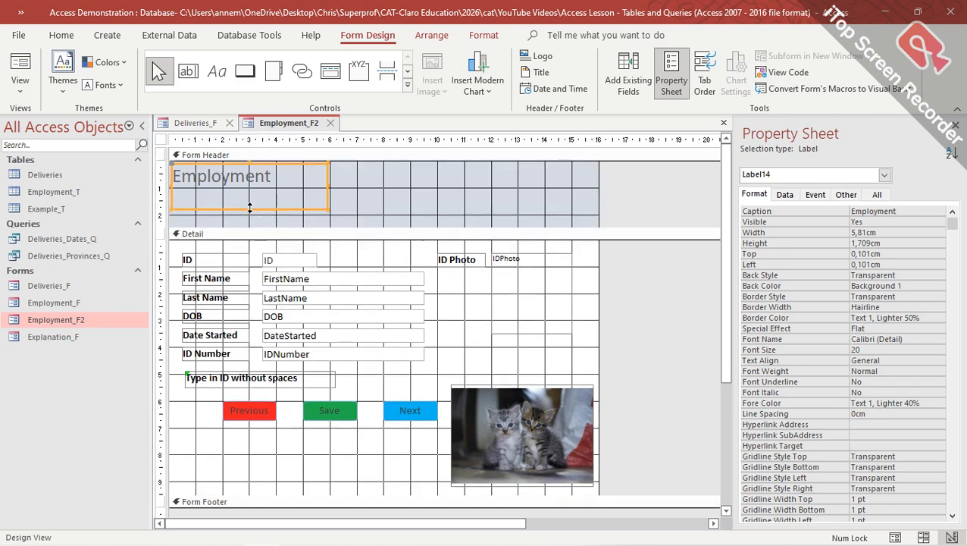
{"action": "left_click_drag", "start_coordinate": [251, 210], "coordinate": [250, 192]}
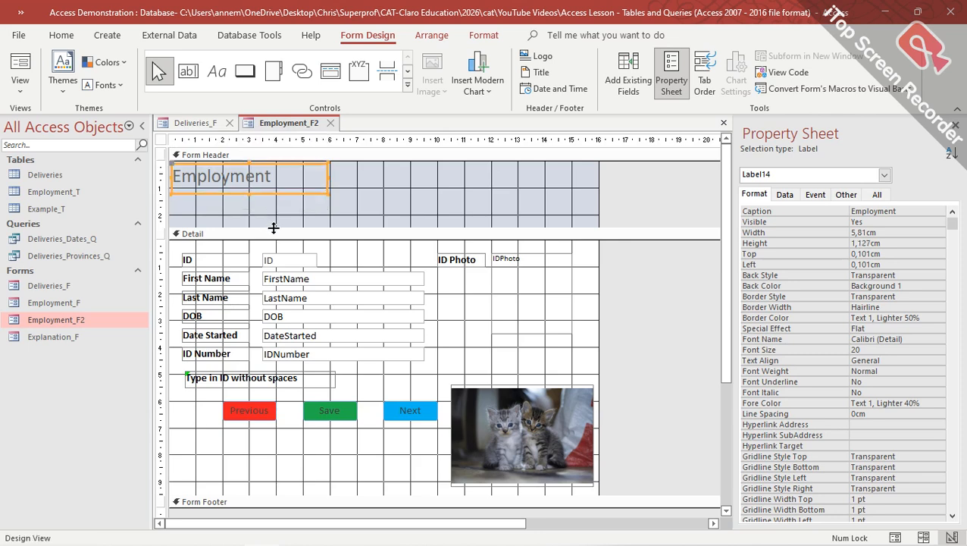
{"action": "left_click_drag", "start_coordinate": [274, 228], "coordinate": [273, 193]}
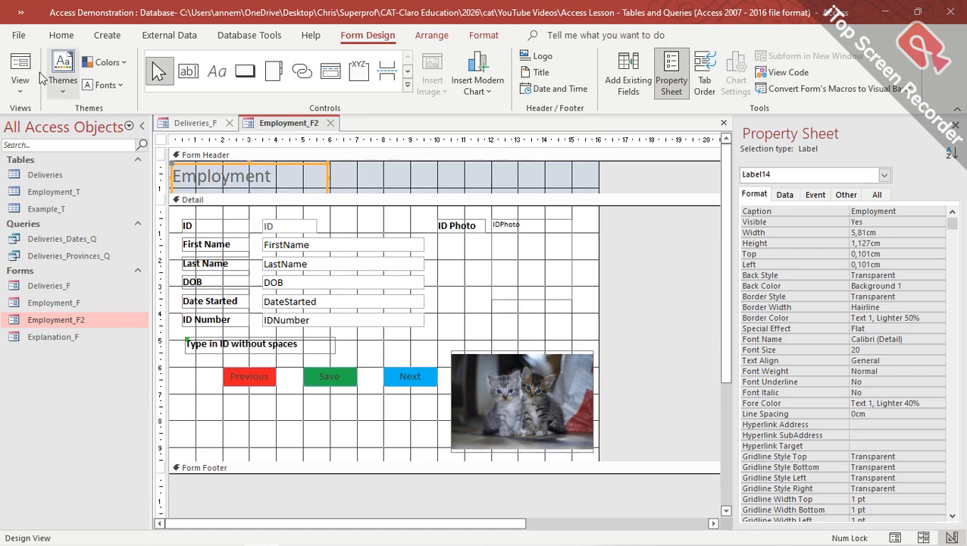
Step: Save the form, check the shortened header in Form View and return to Design View
{"action": "left_click", "coordinate": [21, 12]}
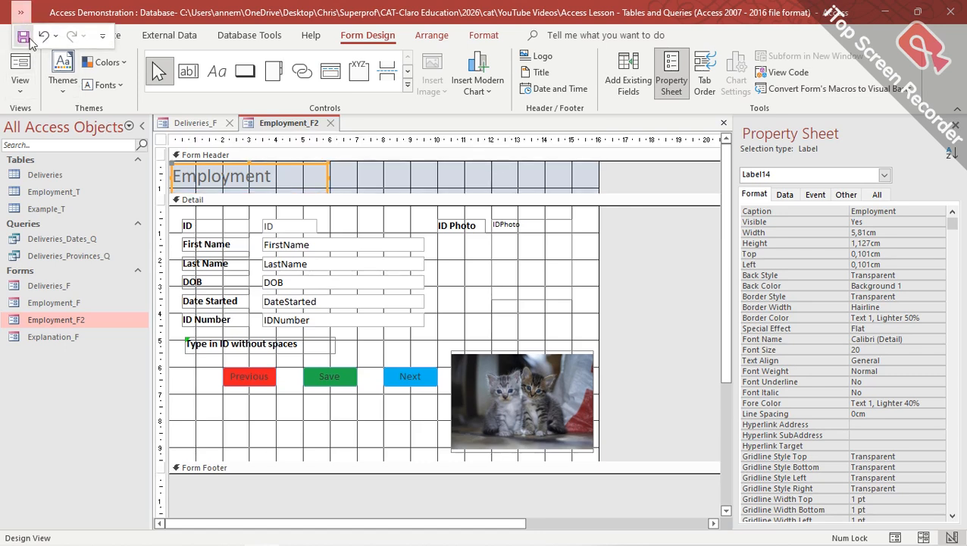
{"action": "left_click", "coordinate": [25, 38]}
{"action": "left_click", "coordinate": [19, 72]}
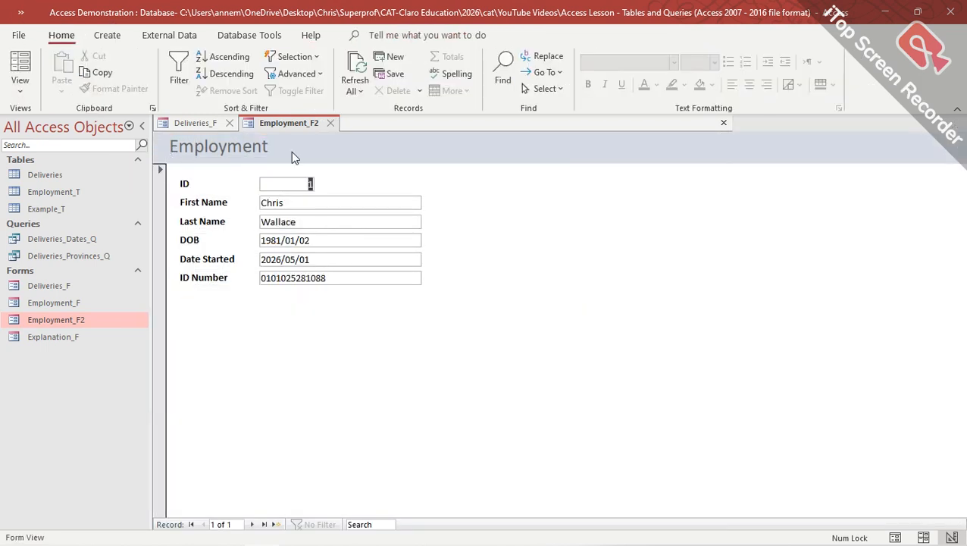
{"action": "left_click", "coordinate": [27, 88]}
{"action": "left_click", "coordinate": [63, 188]}
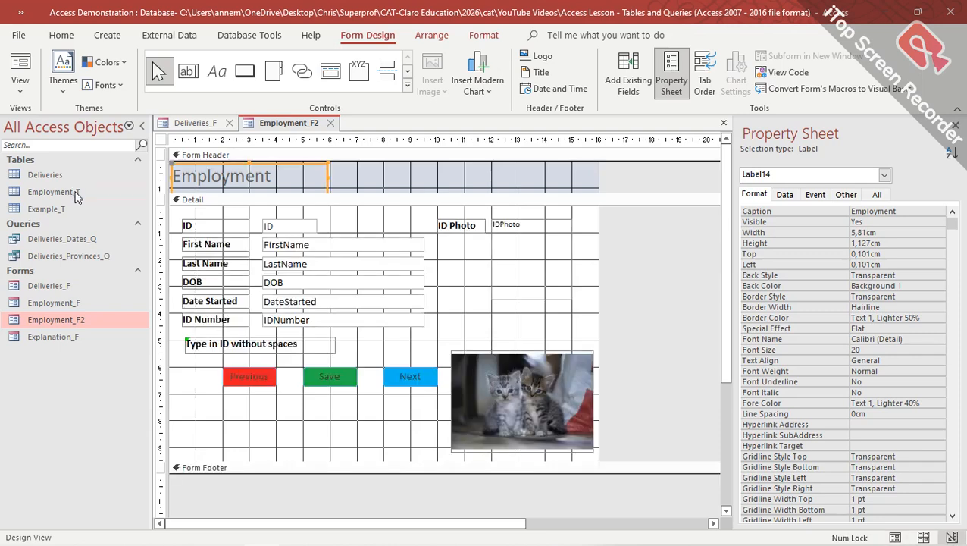
Step: Set the Form Header section's background colour to the light grey #ECECEC from the standard colours
{"action": "left_click", "coordinate": [402, 184]}
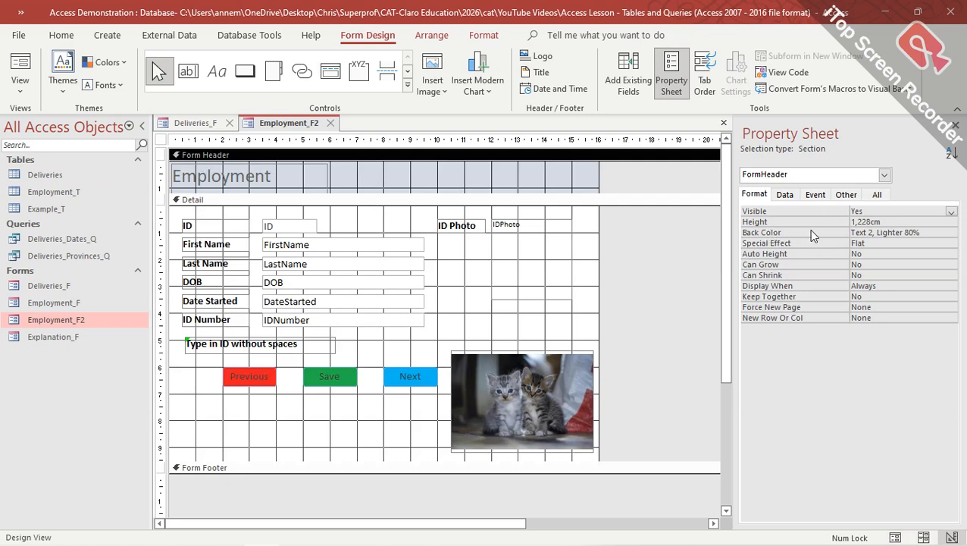
{"action": "left_click", "coordinate": [933, 233]}
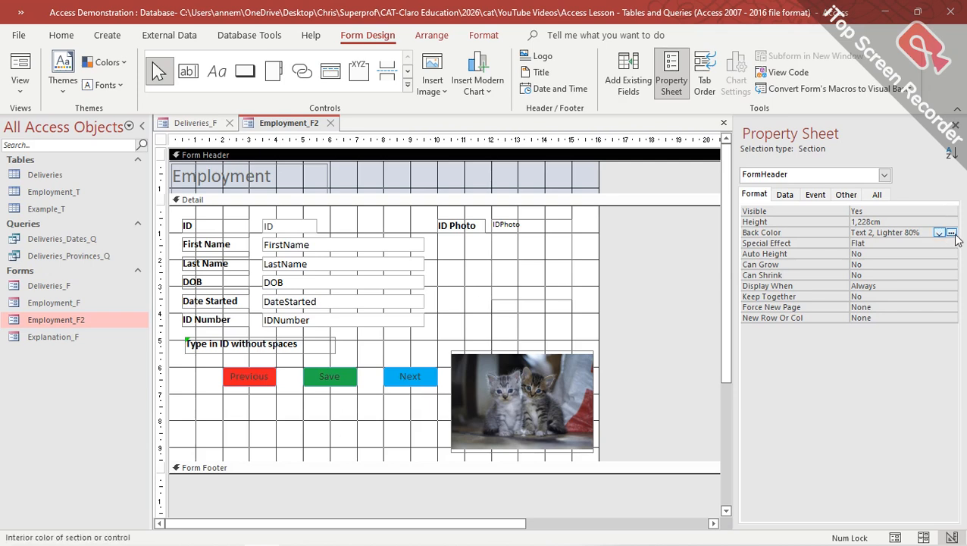
{"action": "left_click", "coordinate": [939, 233]}
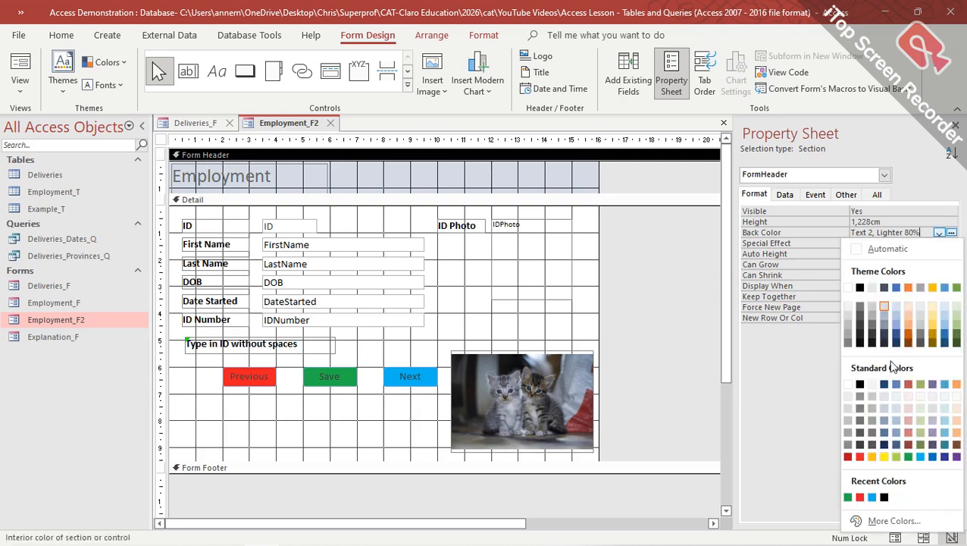
{"action": "left_click", "coordinate": [849, 396]}
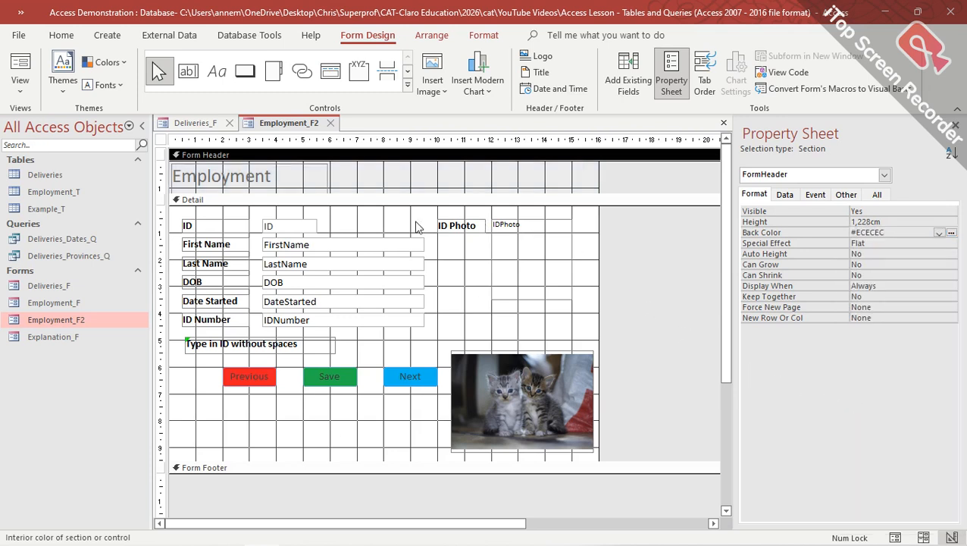
Step: Set the Detail section's background colour to the darker grey #D8D8D8 from the standard colours
{"action": "left_click", "coordinate": [368, 225]}
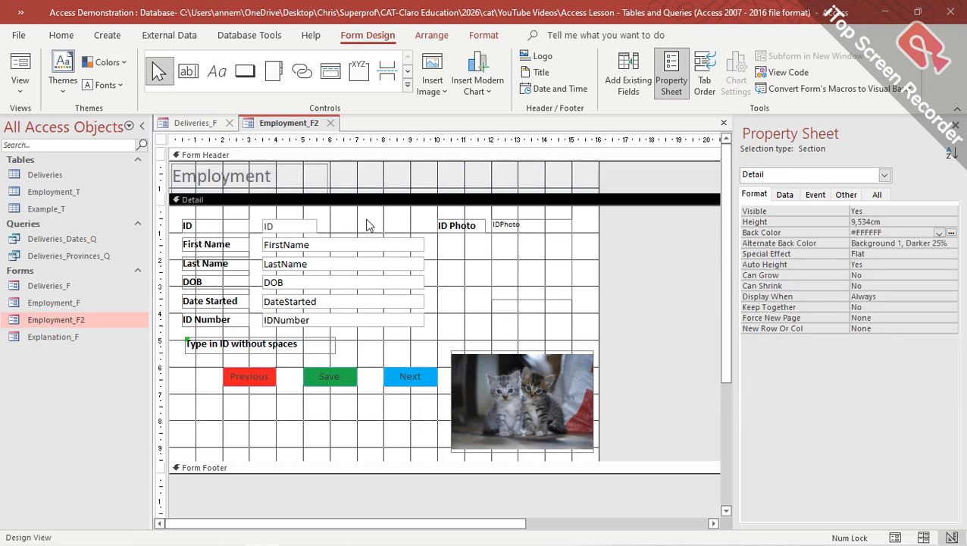
{"action": "left_click", "coordinate": [320, 430]}
{"action": "left_click_drag", "start_coordinate": [887, 232], "coordinate": [840, 232]}
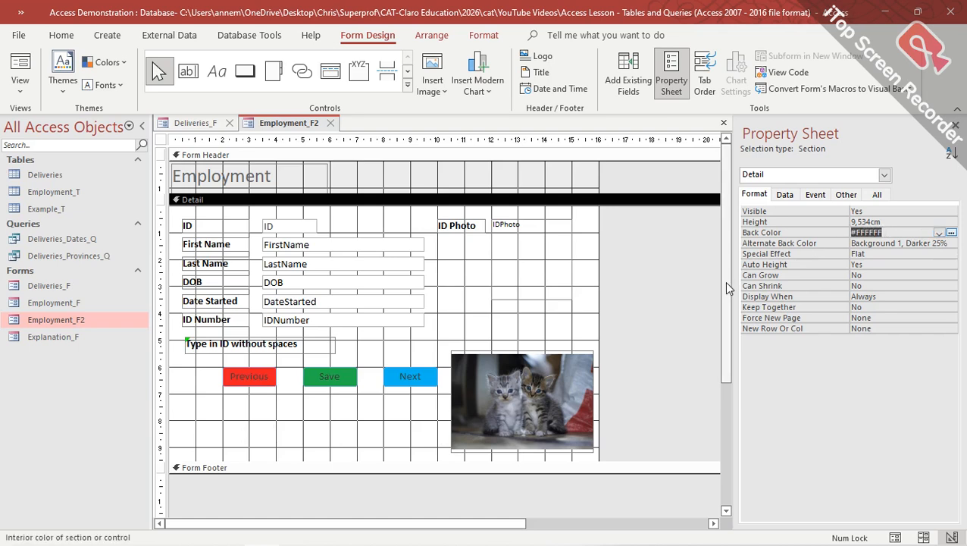
{"action": "left_click", "coordinate": [951, 233]}
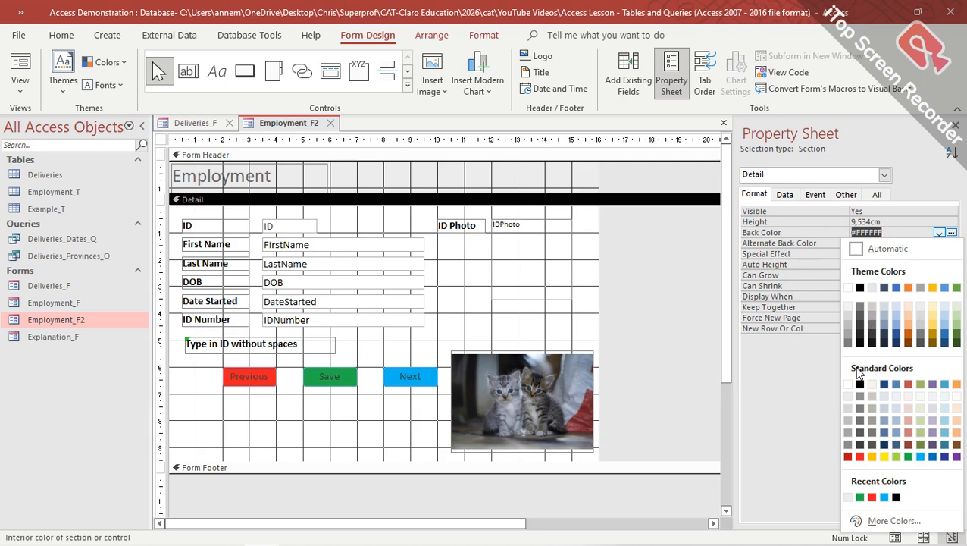
{"action": "left_click", "coordinate": [847, 408]}
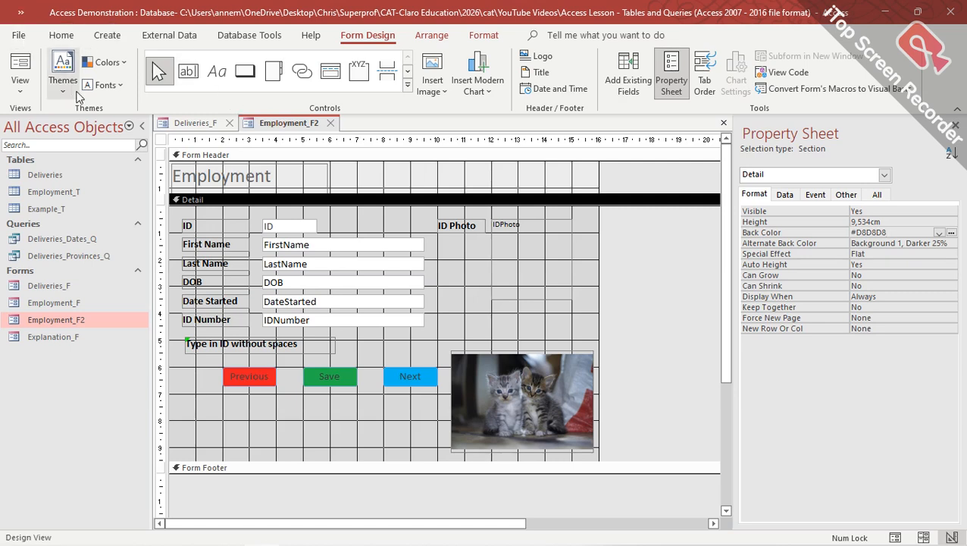
Step: Check the grey header and detail backgrounds in Form View and return to Design View
{"action": "left_click", "coordinate": [21, 64]}
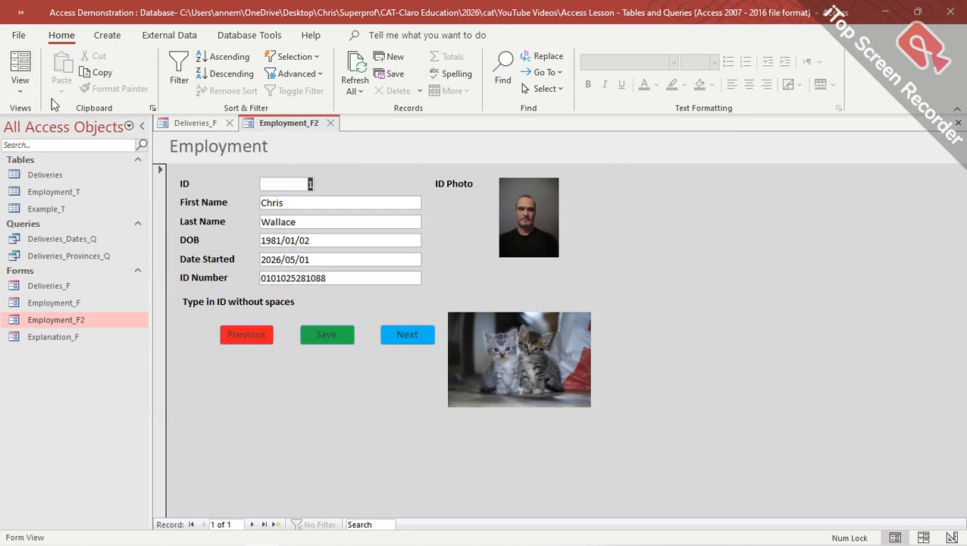
{"action": "left_click", "coordinate": [20, 92]}
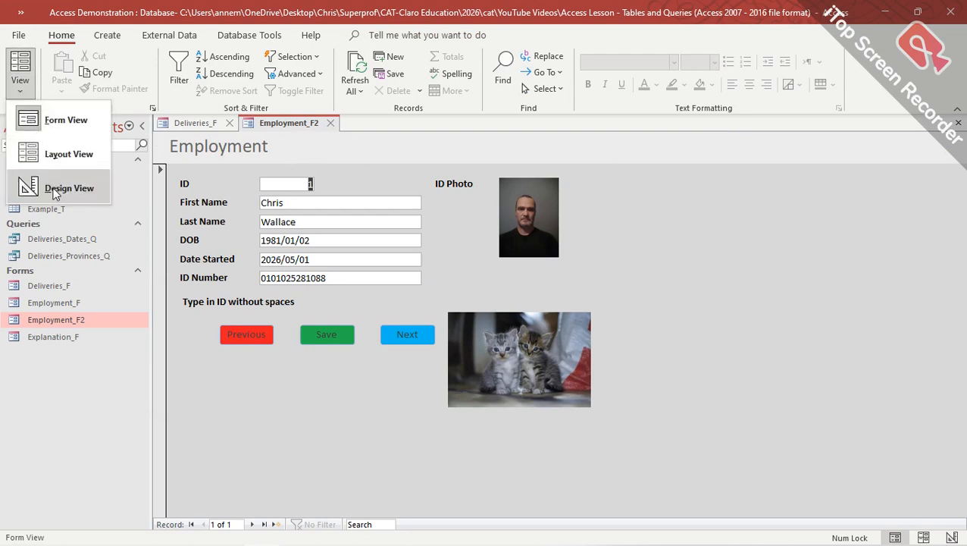
{"action": "left_click", "coordinate": [55, 191]}
Step: Try a Form Header section about 2.8 cm high in Form View and shrink it back to the title label's height in Design View
{"action": "left_click_drag", "start_coordinate": [266, 194], "coordinate": [271, 233]}
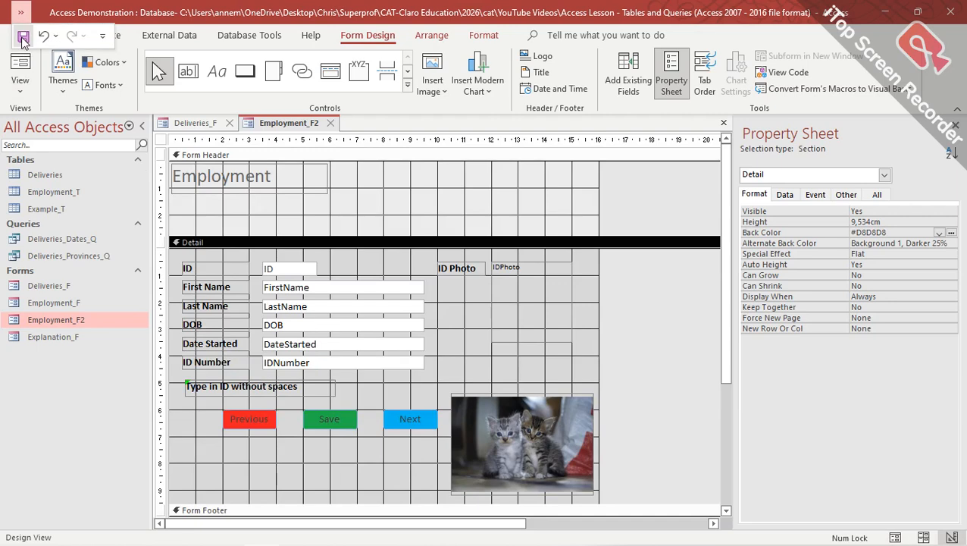
{"action": "left_click", "coordinate": [21, 91]}
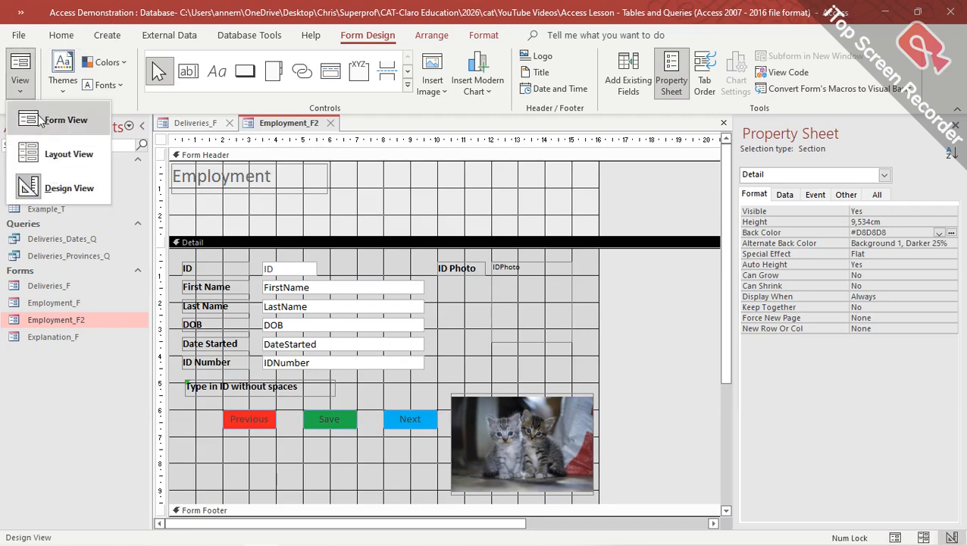
{"action": "left_click", "coordinate": [66, 120]}
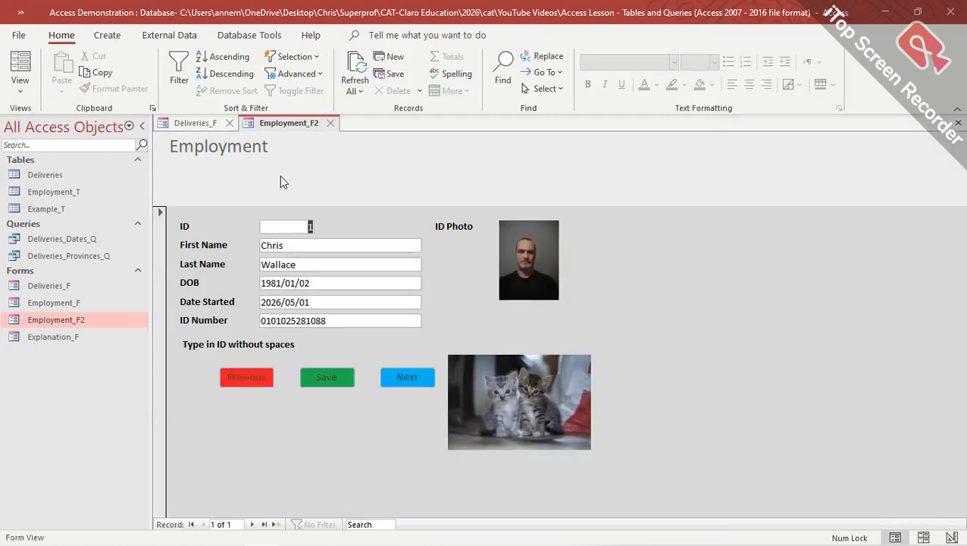
{"action": "left_click", "coordinate": [22, 91]}
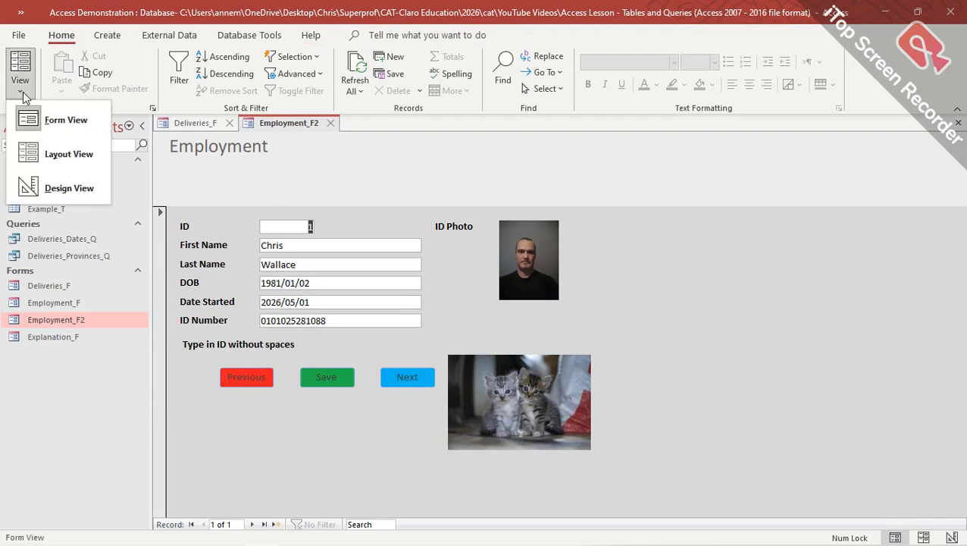
{"action": "left_click", "coordinate": [61, 188]}
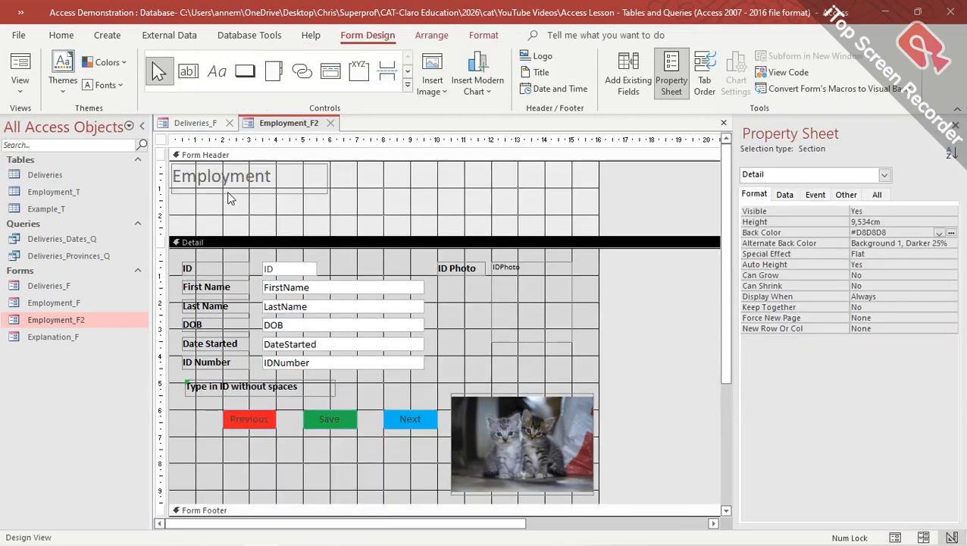
{"action": "left_click_drag", "start_coordinate": [248, 235], "coordinate": [245, 186]}
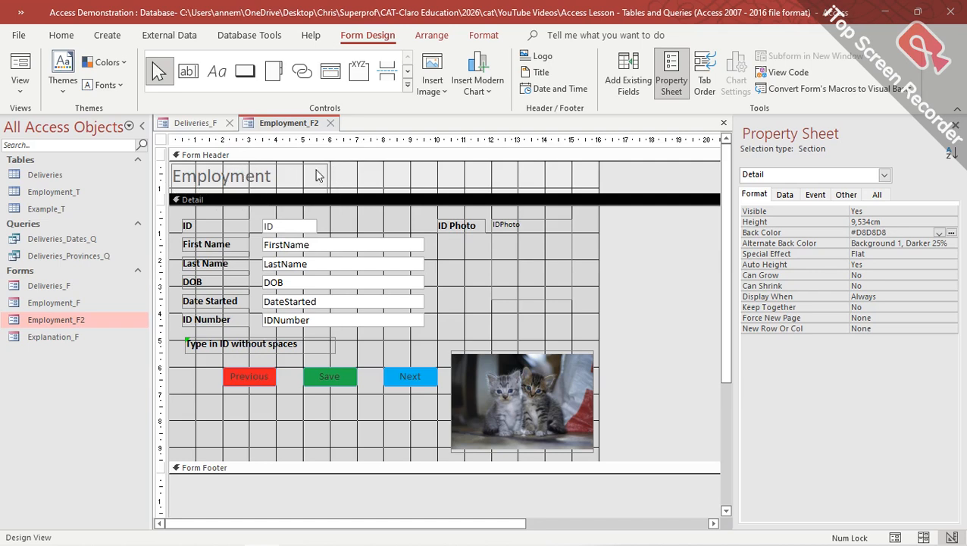
Step: Try a transparent shape outline on the six field labels from ID to ID Number
{"action": "left_click", "coordinate": [216, 227]}
{"action": "left_click", "coordinate": [307, 229]}
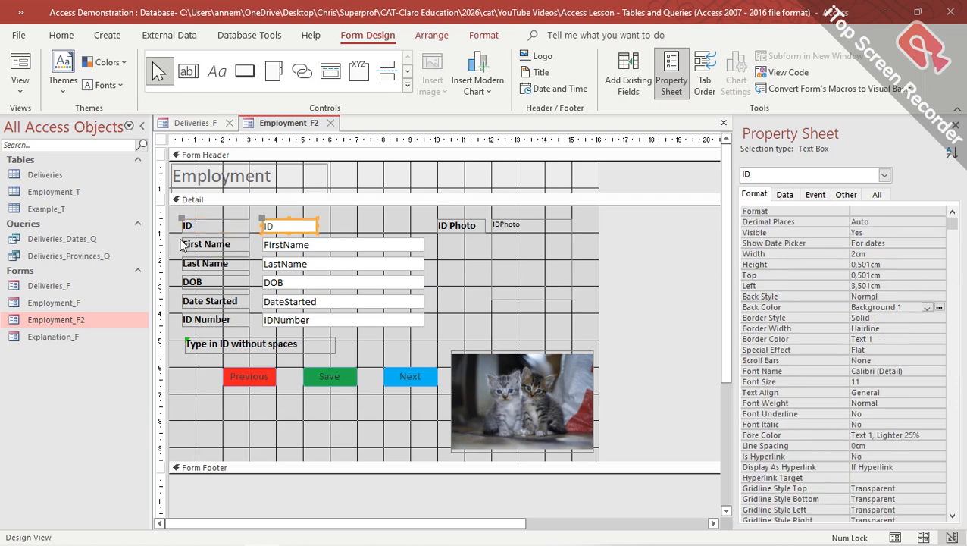
{"action": "left_click", "coordinate": [207, 228]}
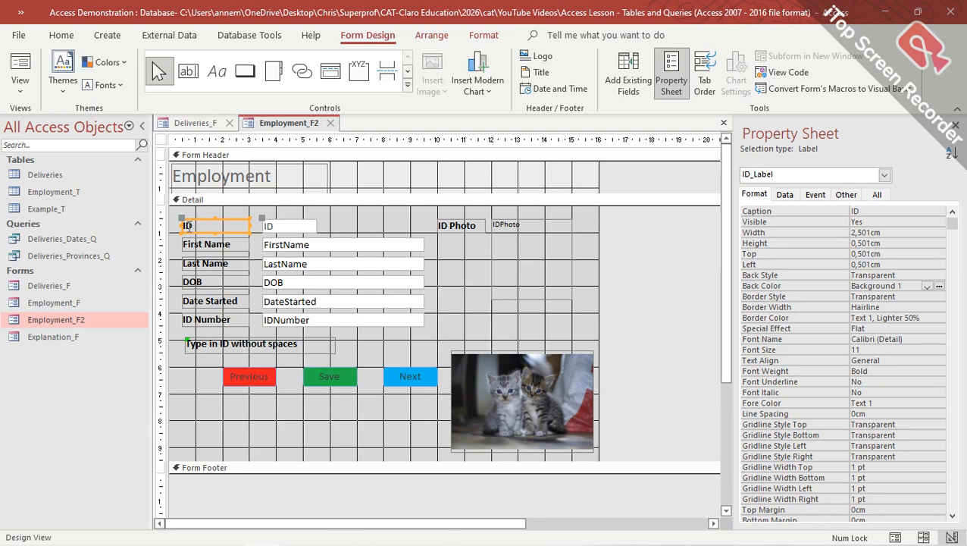
{"action": "left_click", "coordinate": [362, 211]}
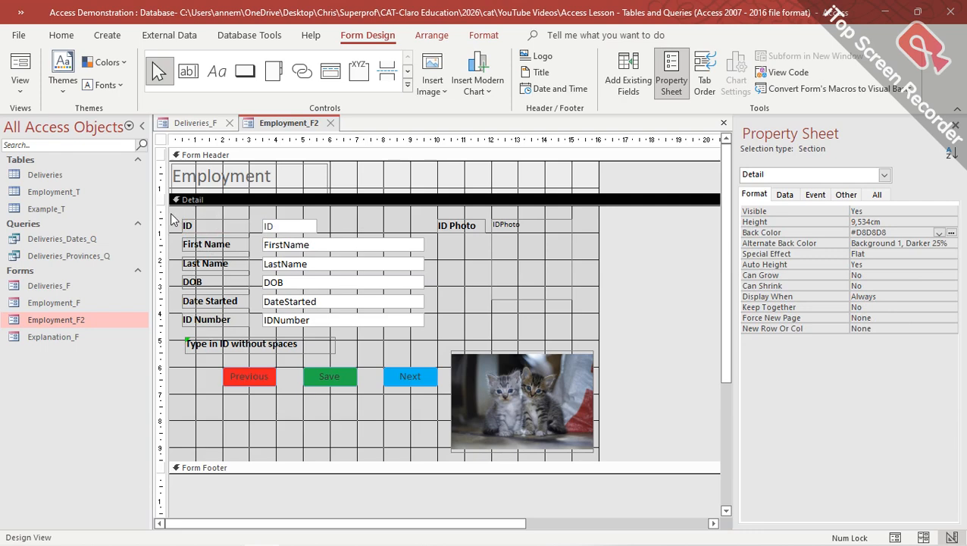
{"action": "left_click_drag", "start_coordinate": [170, 213], "coordinate": [209, 340]}
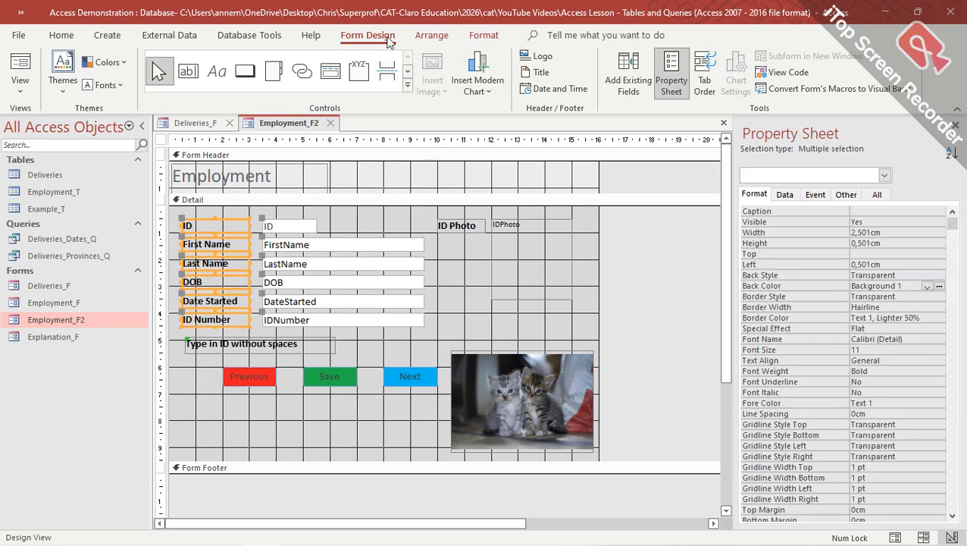
{"action": "left_click", "coordinate": [62, 36]}
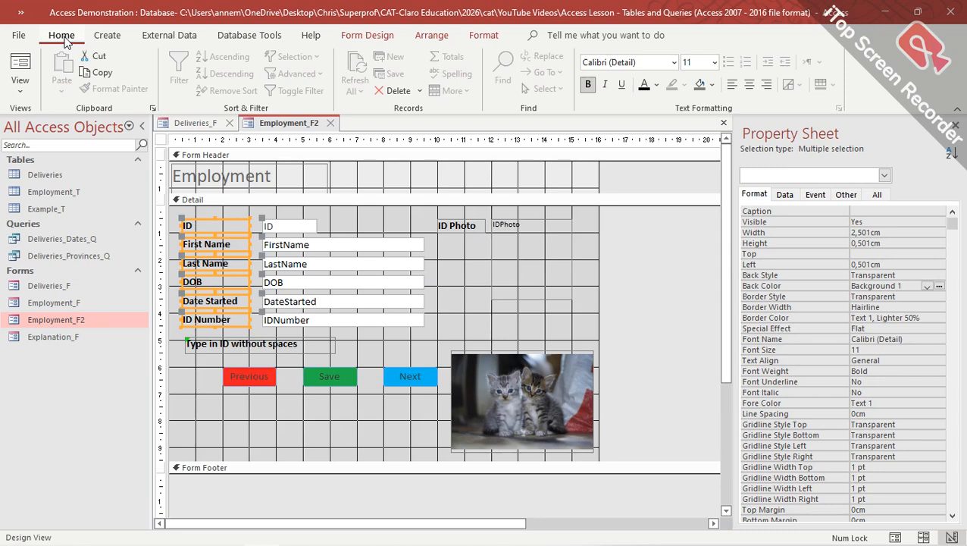
{"action": "left_click", "coordinate": [368, 35]}
{"action": "left_click", "coordinate": [484, 36]}
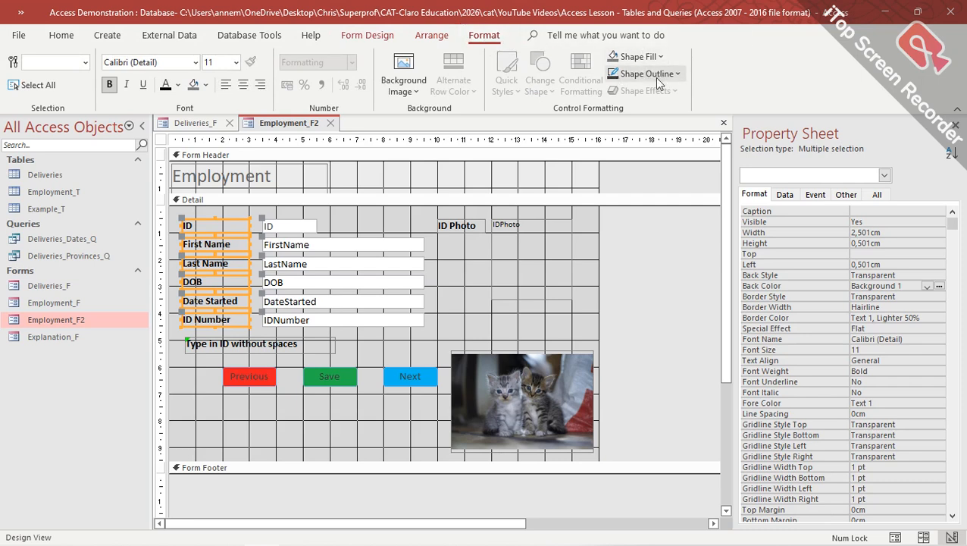
{"action": "left_click", "coordinate": [682, 79]}
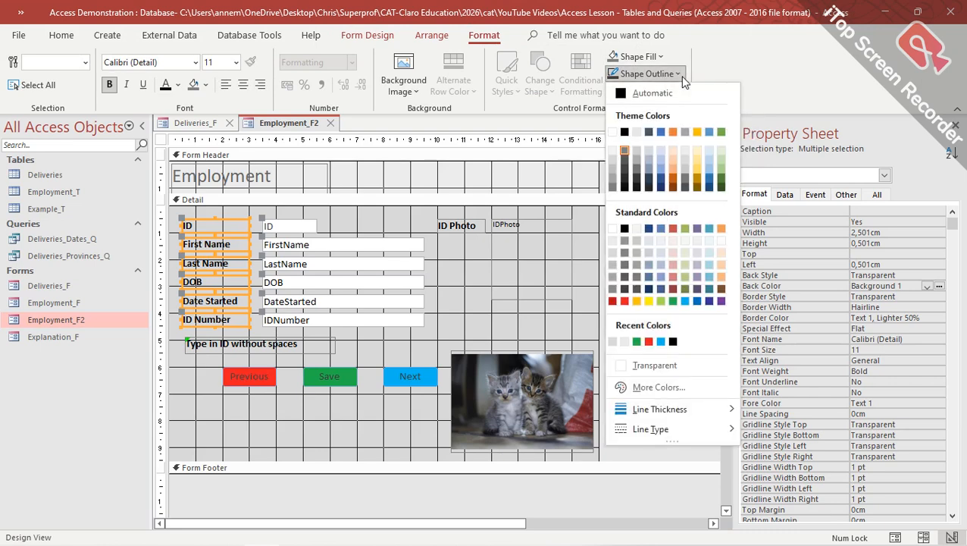
{"action": "left_click", "coordinate": [656, 365]}
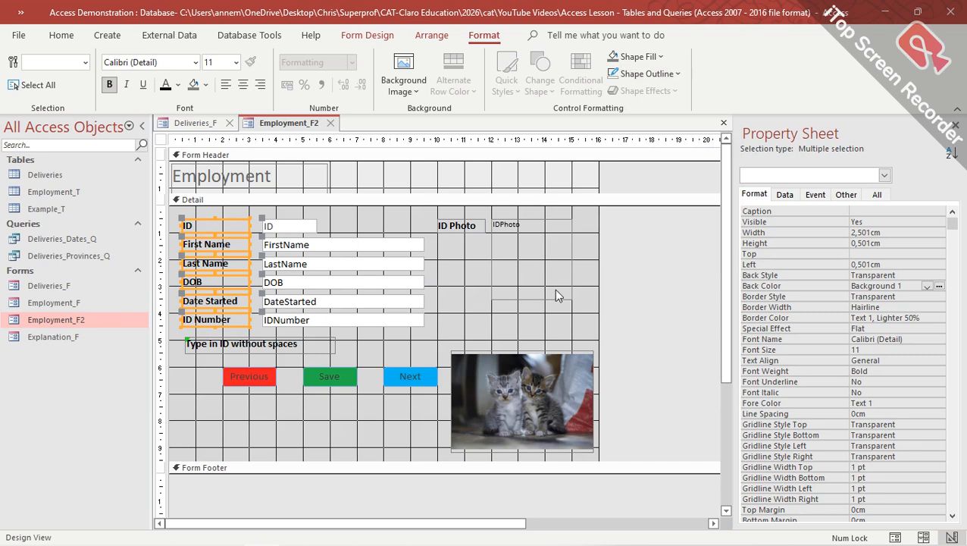
{"action": "left_click", "coordinate": [584, 290]}
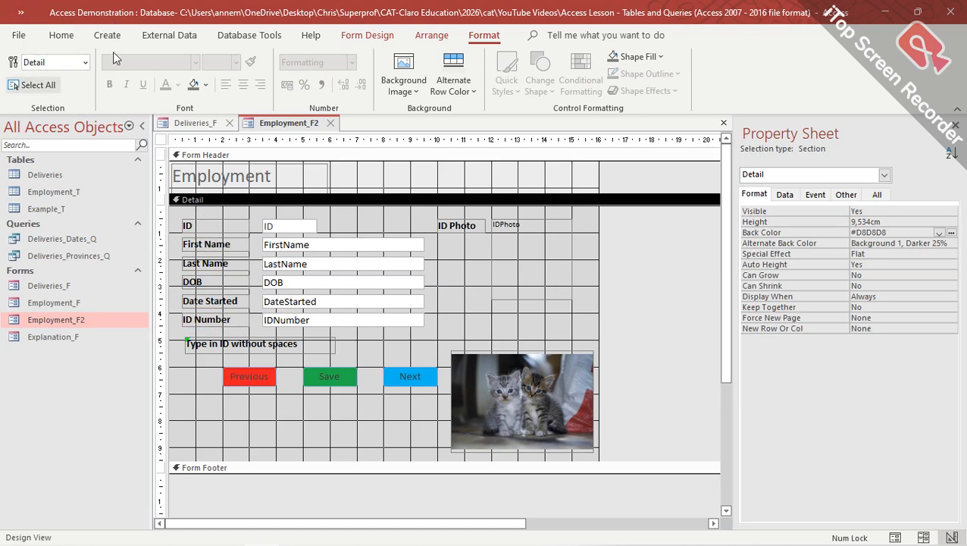
Step: Check the field labels' outlines in Form View and return to Design View
{"action": "left_click", "coordinate": [62, 34]}
{"action": "left_click", "coordinate": [21, 72]}
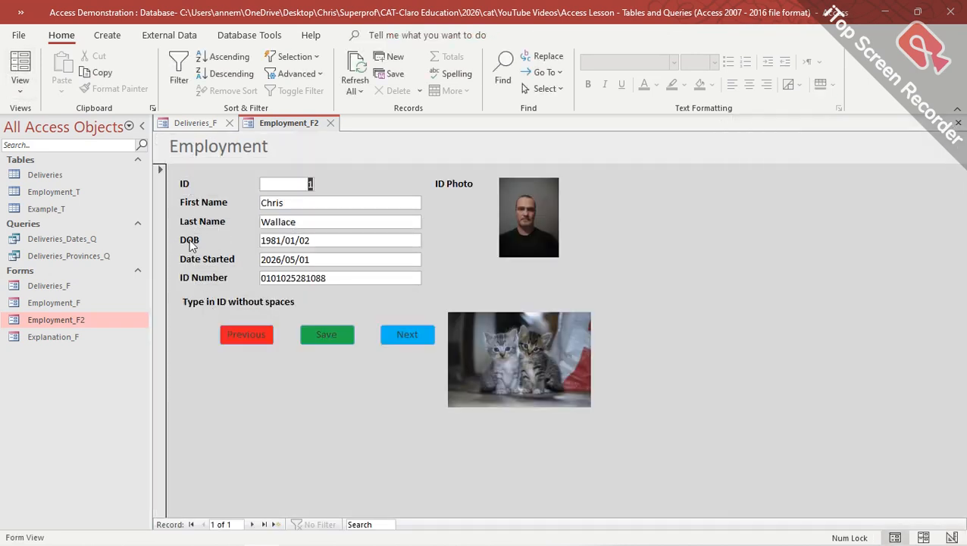
{"action": "left_click", "coordinate": [20, 87]}
{"action": "left_click", "coordinate": [60, 188]}
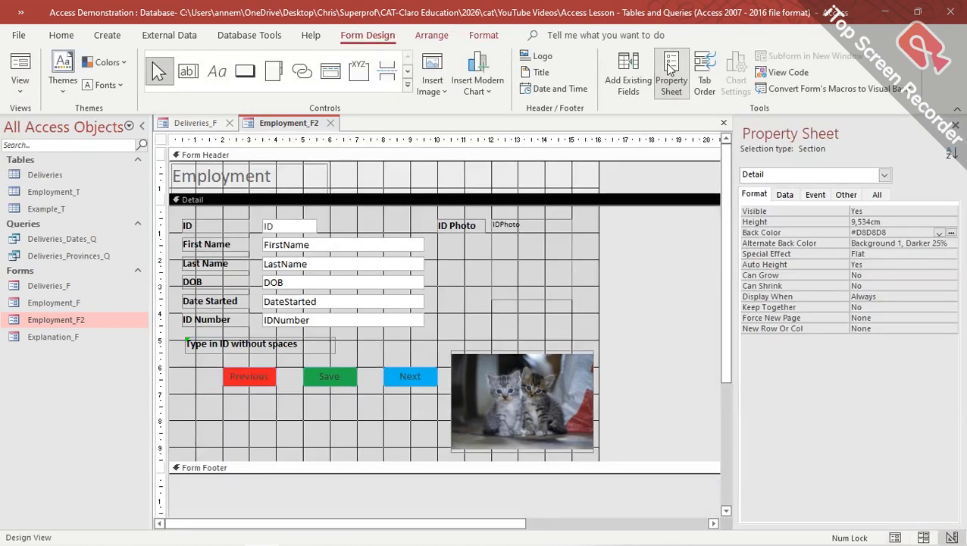
Step: Give the six field labels from ID to ID Number a black (Text 1) shape outline
{"action": "left_click", "coordinate": [484, 35]}
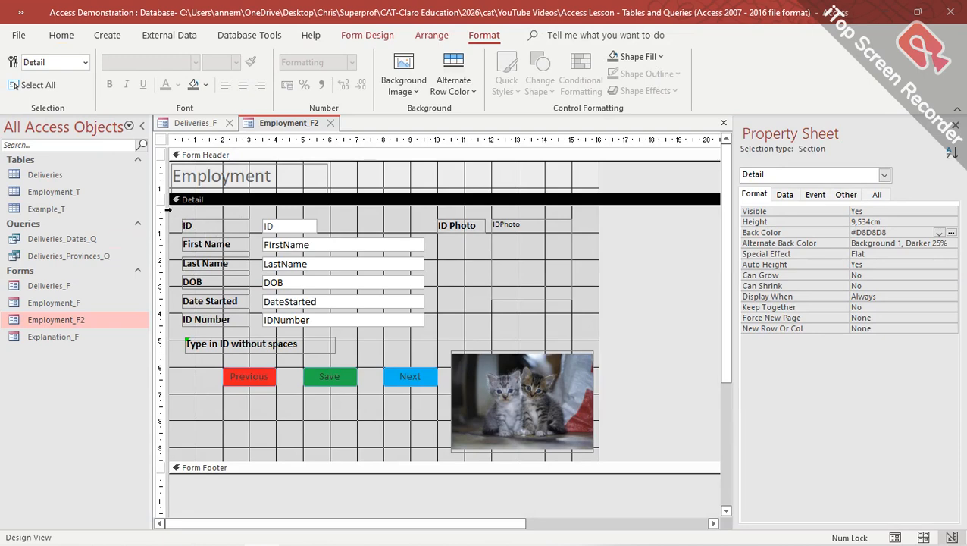
{"action": "left_click_drag", "start_coordinate": [172, 225], "coordinate": [215, 336]}
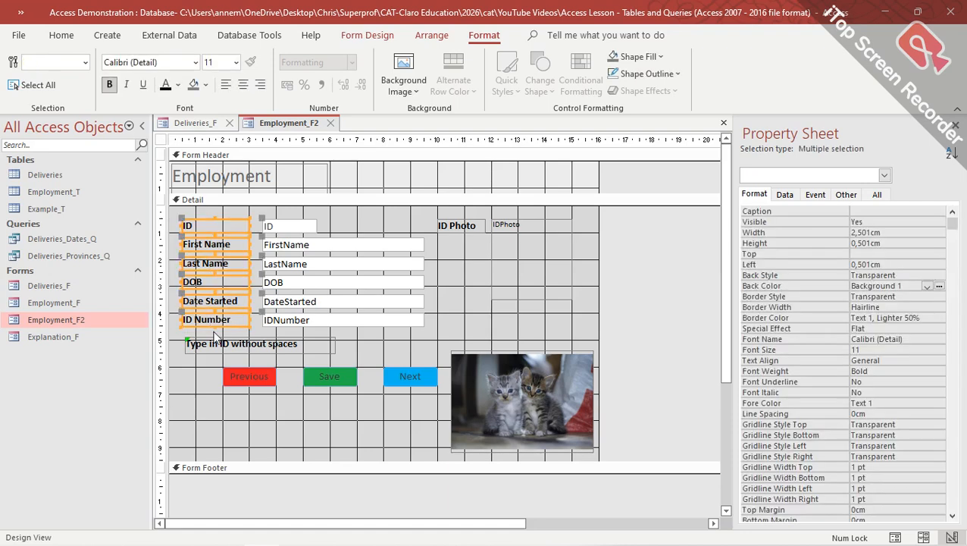
{"action": "left_click", "coordinate": [678, 76]}
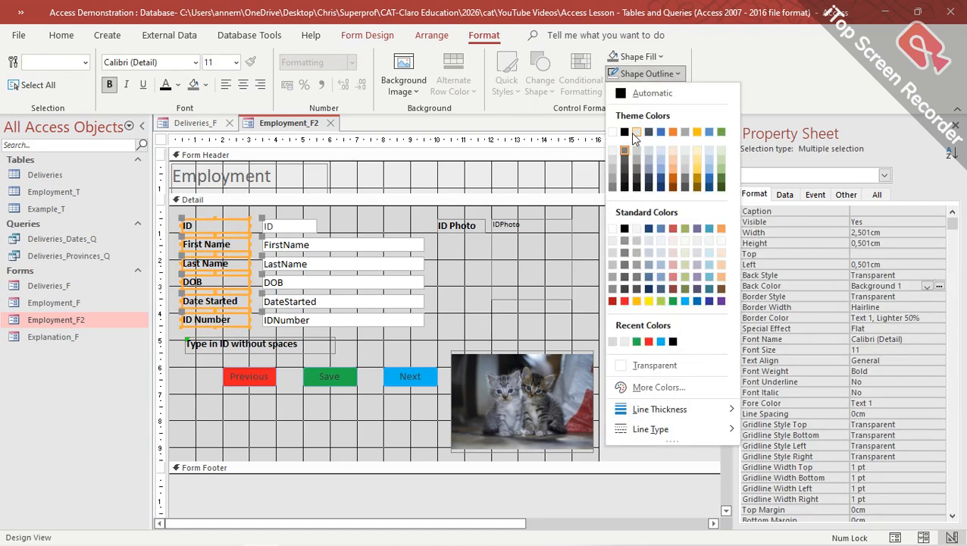
{"action": "left_click", "coordinate": [624, 134]}
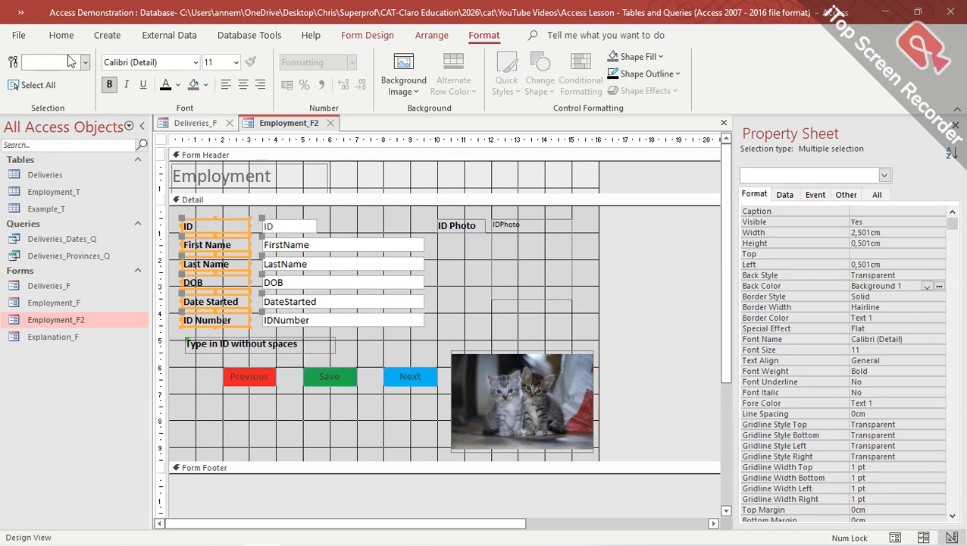
Step: Save the form, check the black label outlines in Form View and return to Design View
{"action": "left_click", "coordinate": [20, 12]}
{"action": "left_click", "coordinate": [23, 37]}
{"action": "left_click", "coordinate": [67, 40]}
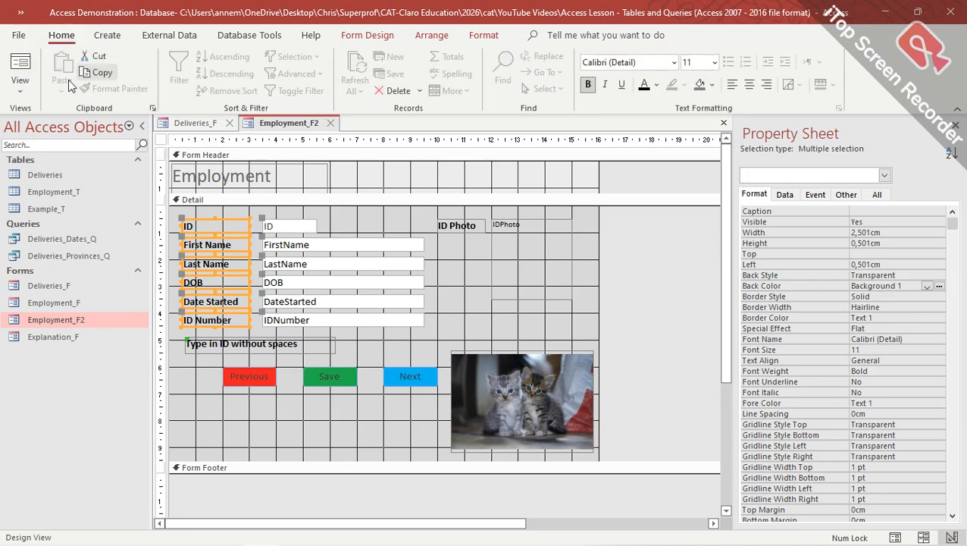
{"action": "left_click", "coordinate": [20, 67]}
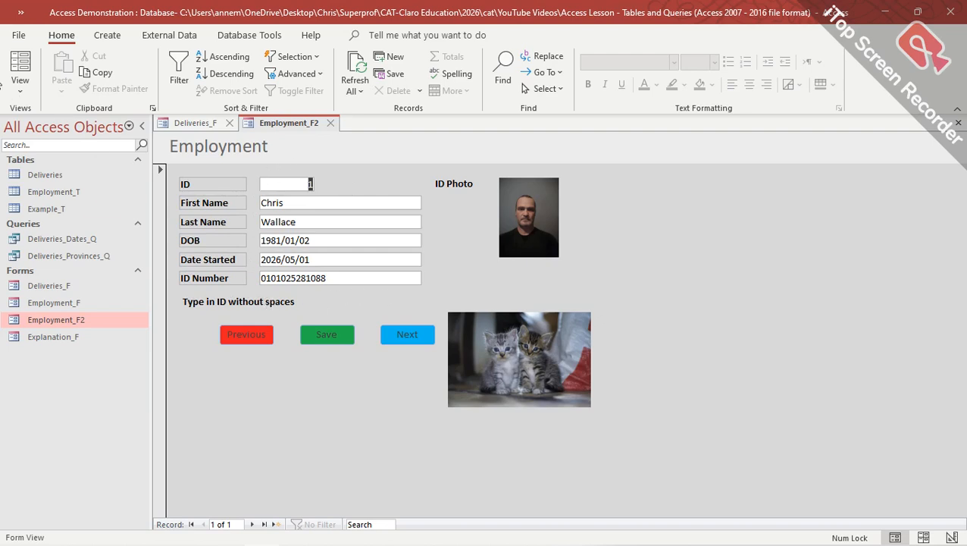
{"action": "left_click", "coordinate": [20, 82]}
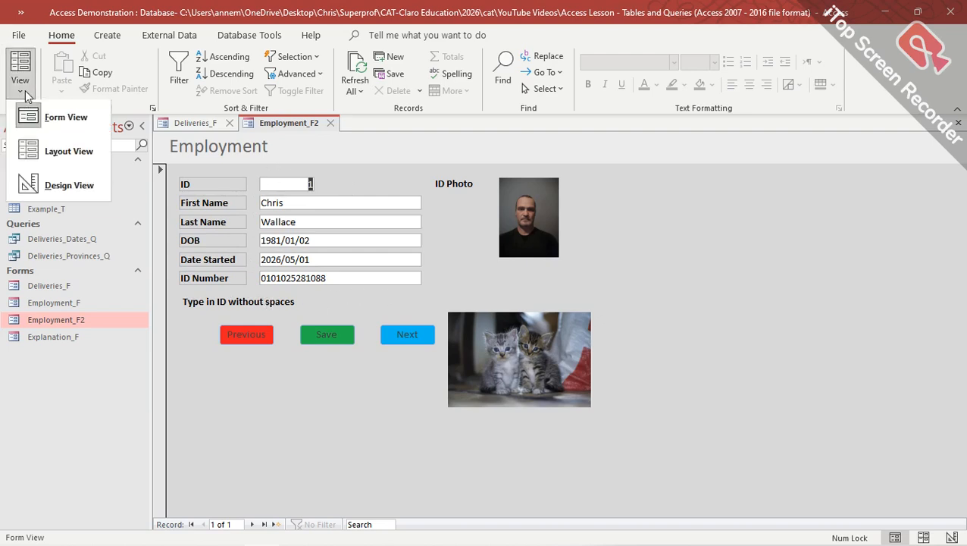
{"action": "left_click", "coordinate": [69, 188]}
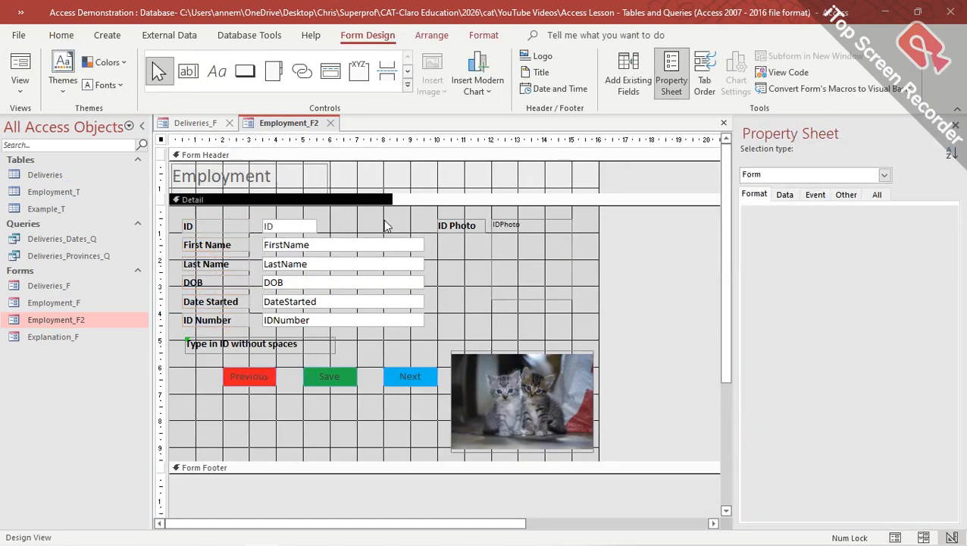
Step: Give the six text boxes from ID to IDNumber a dark grey (#8C8C8C) background colour
{"action": "left_click", "coordinate": [385, 226]}
{"action": "left_click_drag", "start_coordinate": [251, 210], "coordinate": [307, 338]}
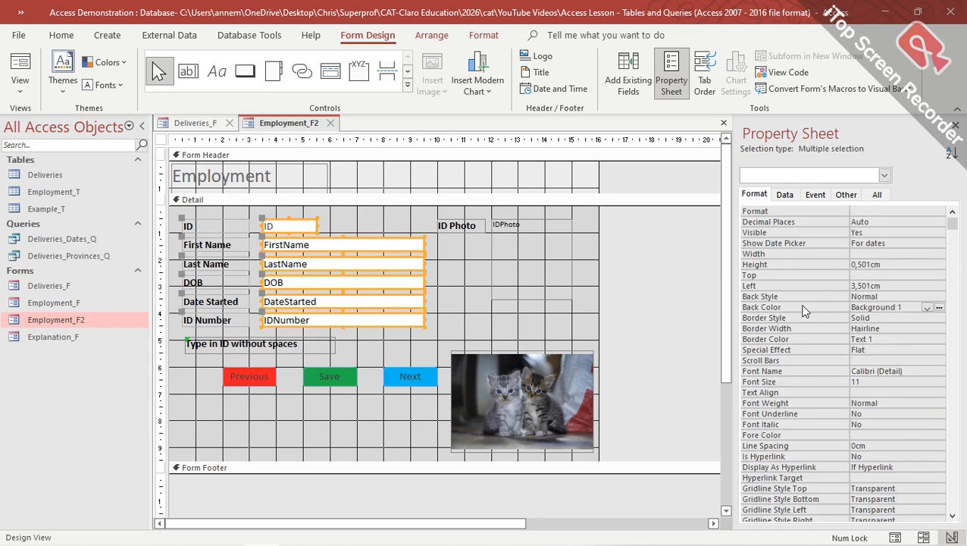
{"action": "left_click", "coordinate": [940, 308]}
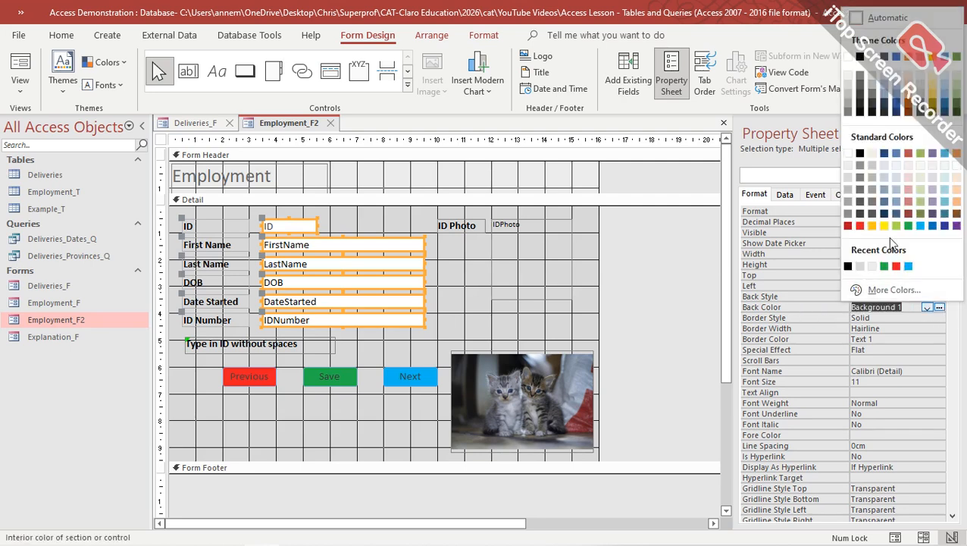
{"action": "left_click", "coordinate": [849, 214]}
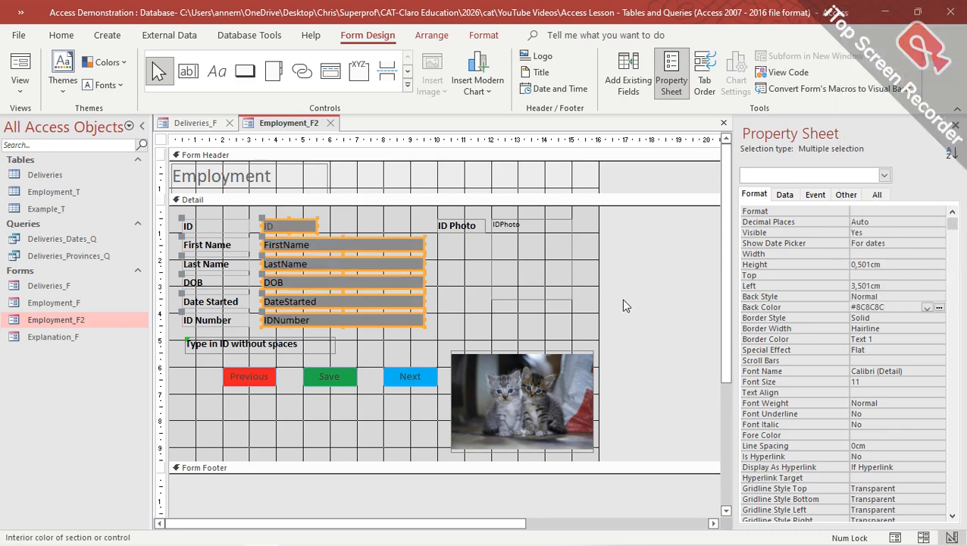
{"action": "left_click", "coordinate": [583, 287]}
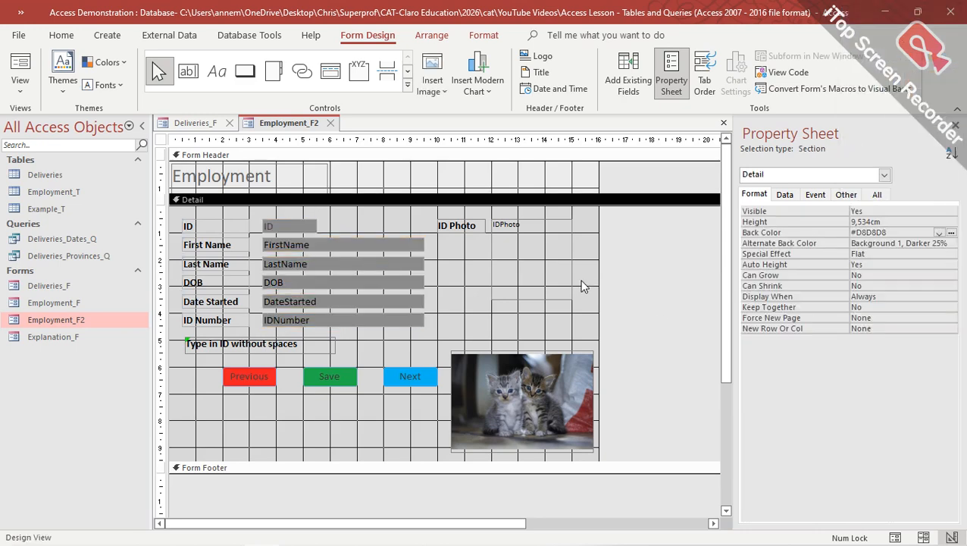
Step: Check the text boxes' backgrounds in Form View and return to Design View
{"action": "left_click", "coordinate": [20, 66]}
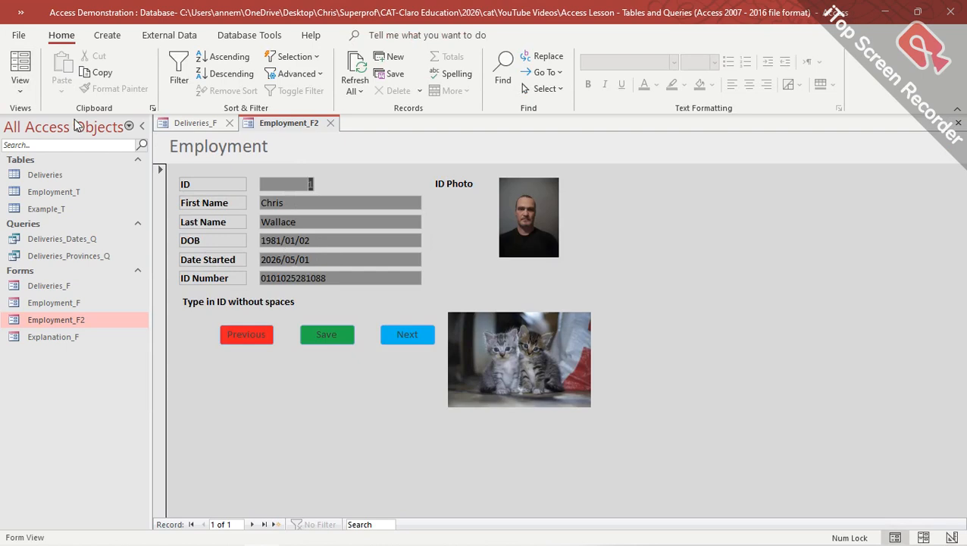
{"action": "left_click", "coordinate": [19, 88]}
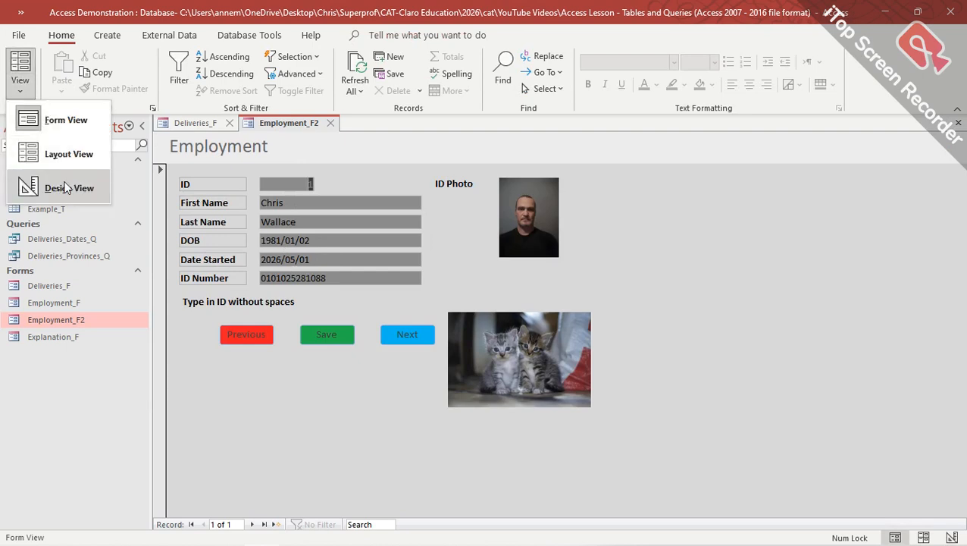
{"action": "left_click", "coordinate": [68, 188]}
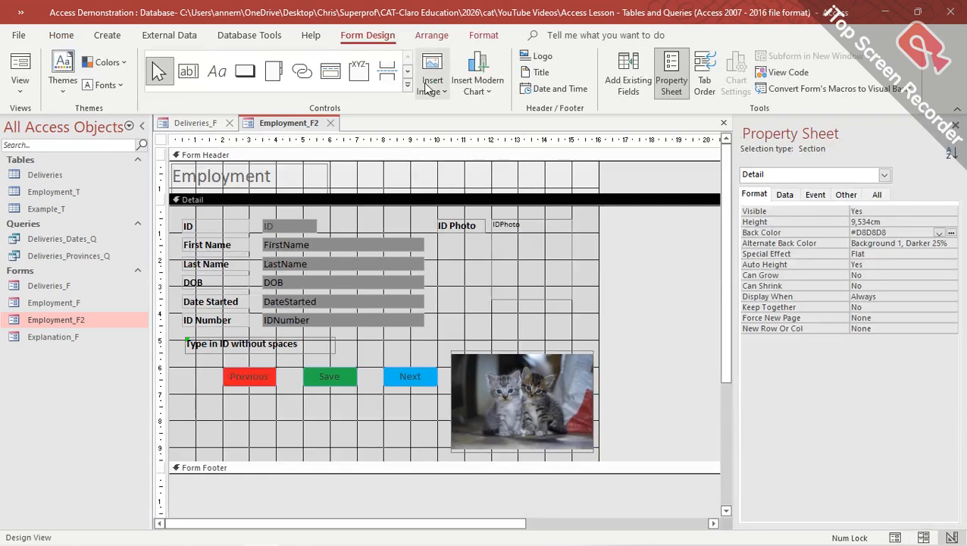
{"action": "left_click", "coordinate": [503, 273]}
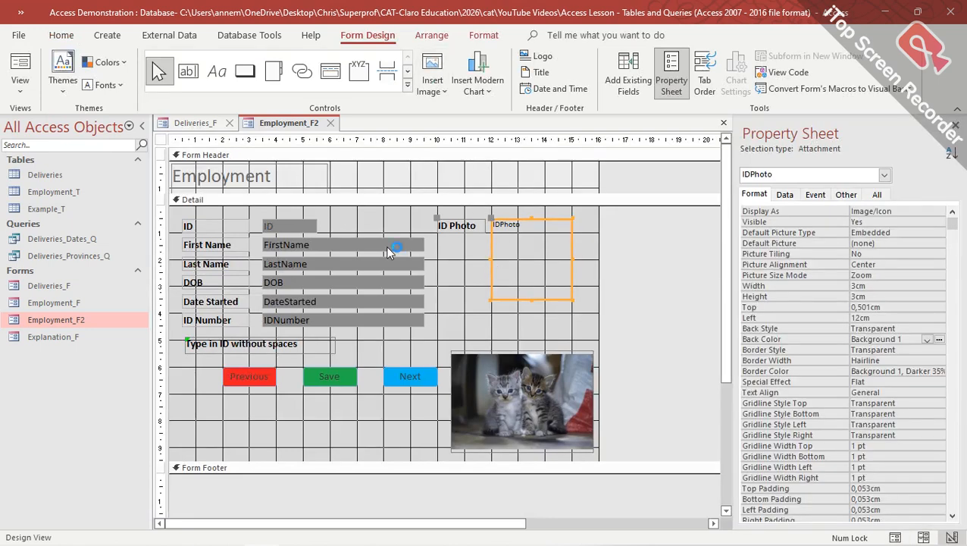
{"action": "left_click", "coordinate": [460, 270]}
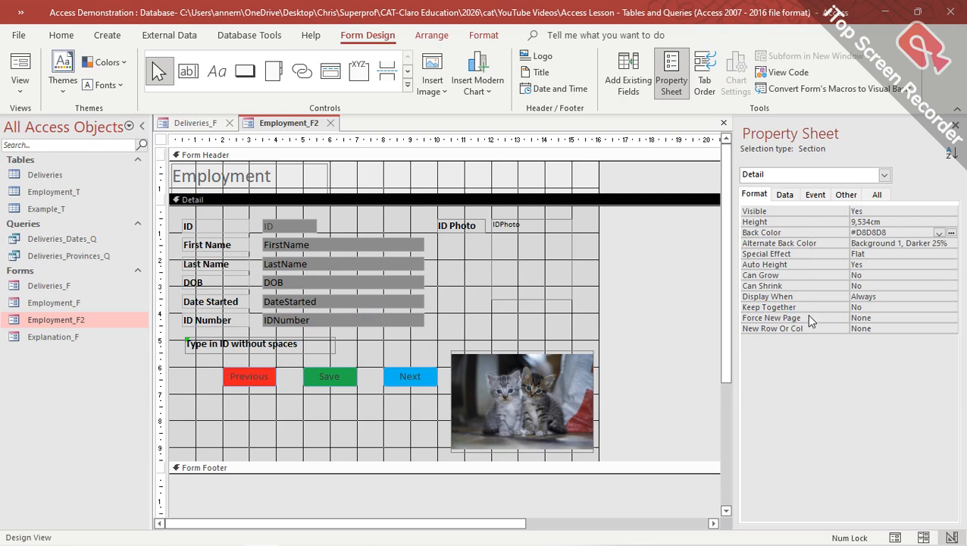
{"action": "left_click", "coordinate": [443, 92]}
{"action": "left_click", "coordinate": [443, 92]}
{"action": "left_click", "coordinate": [531, 257]}
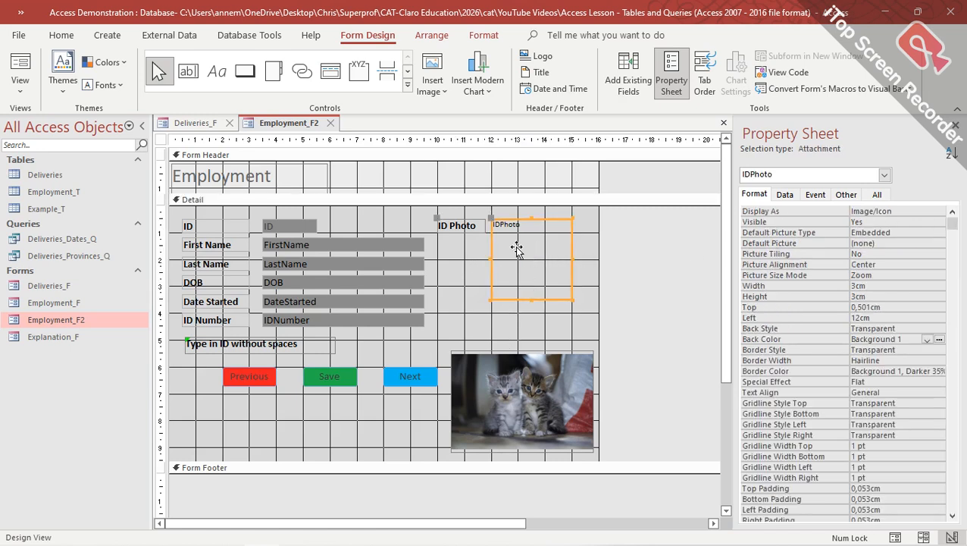
{"action": "left_click", "coordinate": [460, 226]}
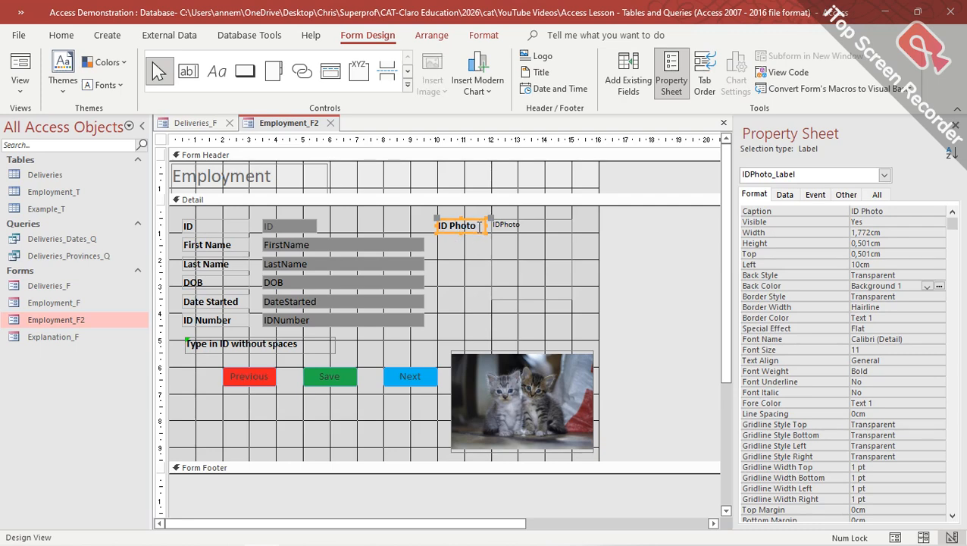
Step: Try lengthening the IDPhoto attachment frame downwards to a height of about 3.6 cm, and undo the resize
{"action": "left_click", "coordinate": [531, 235]}
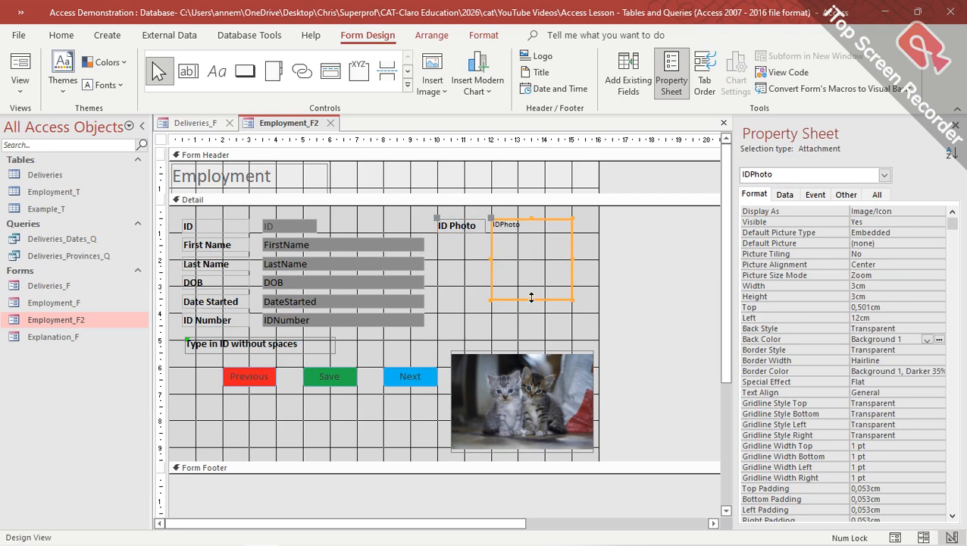
{"action": "left_click_drag", "start_coordinate": [532, 299], "coordinate": [534, 315]}
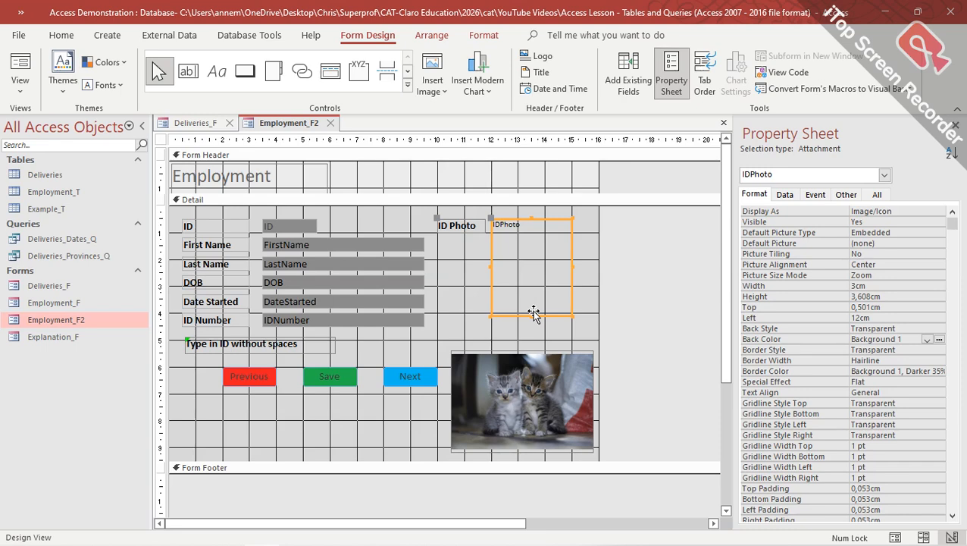
{"action": "key", "text": "ctrl+z"}
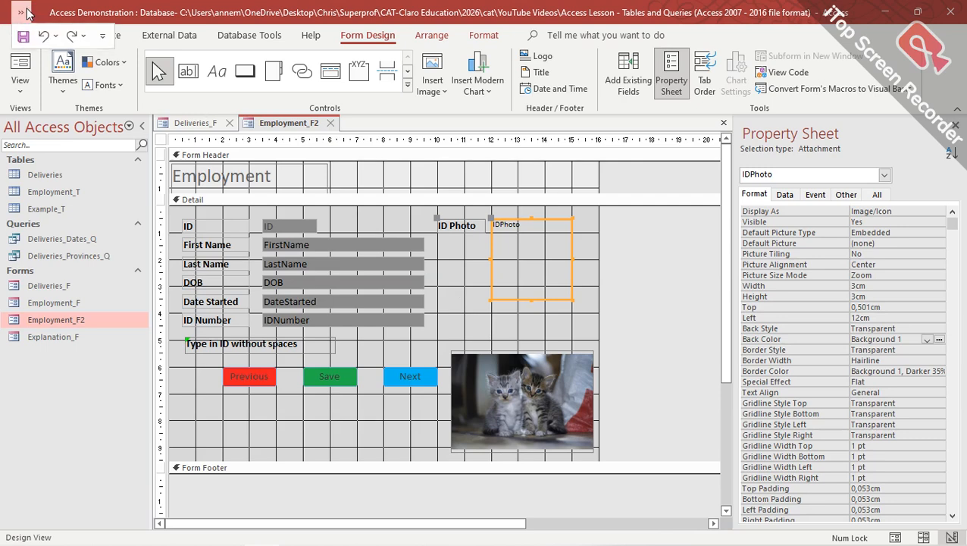
Step: Close the Employment_F2 and Deliveries_F forms
{"action": "left_click", "coordinate": [331, 124]}
{"action": "left_click", "coordinate": [231, 124]}
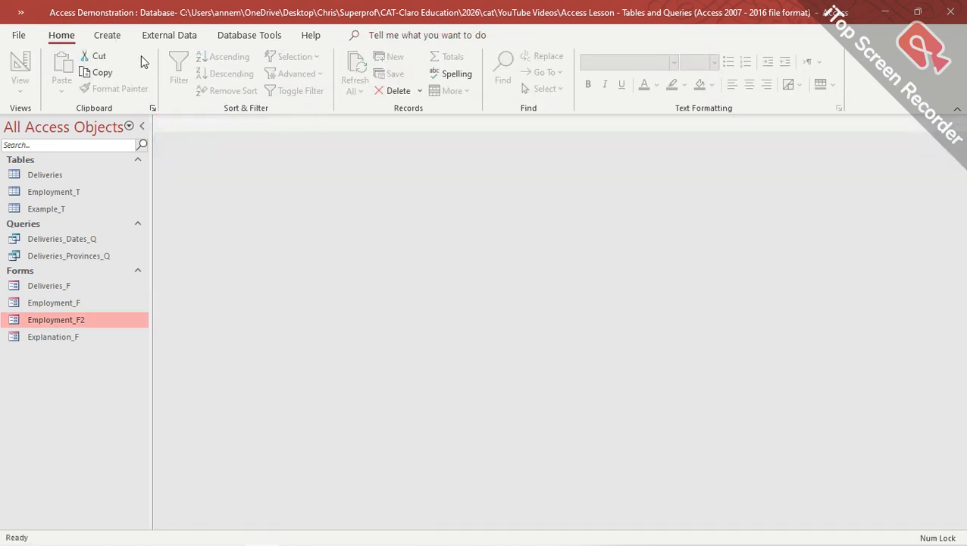
Step: Create a blank form with Form Design and close it without saving
{"action": "left_click", "coordinate": [108, 37]}
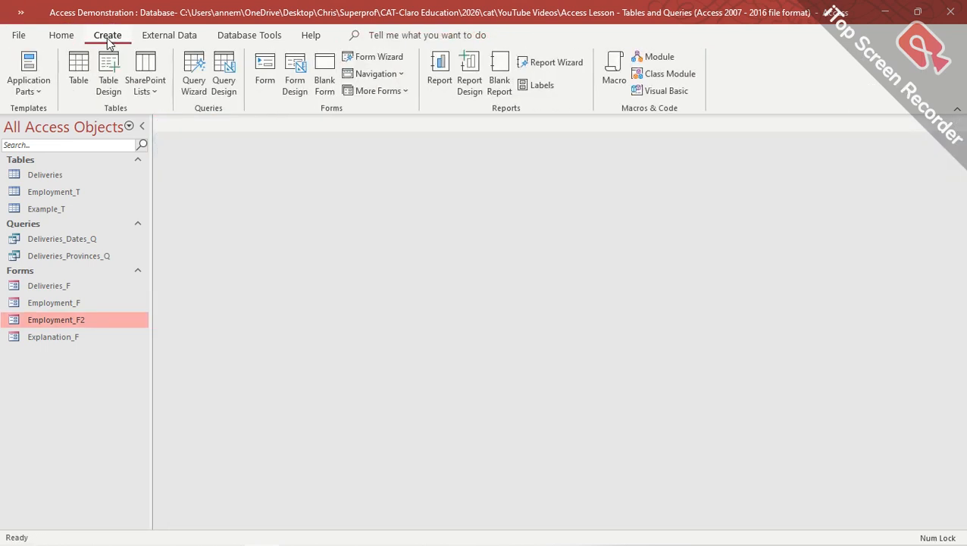
{"action": "left_click", "coordinate": [296, 74]}
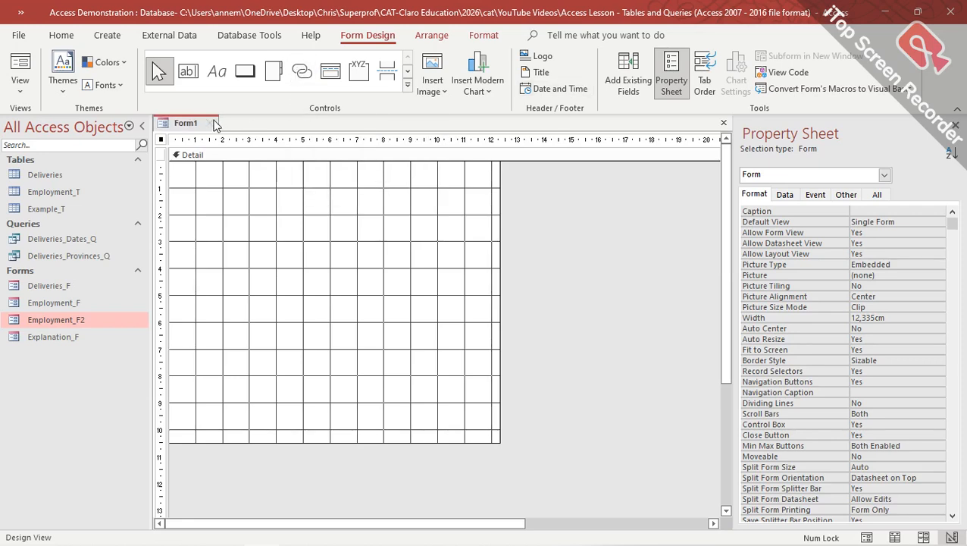
{"action": "left_click", "coordinate": [213, 124]}
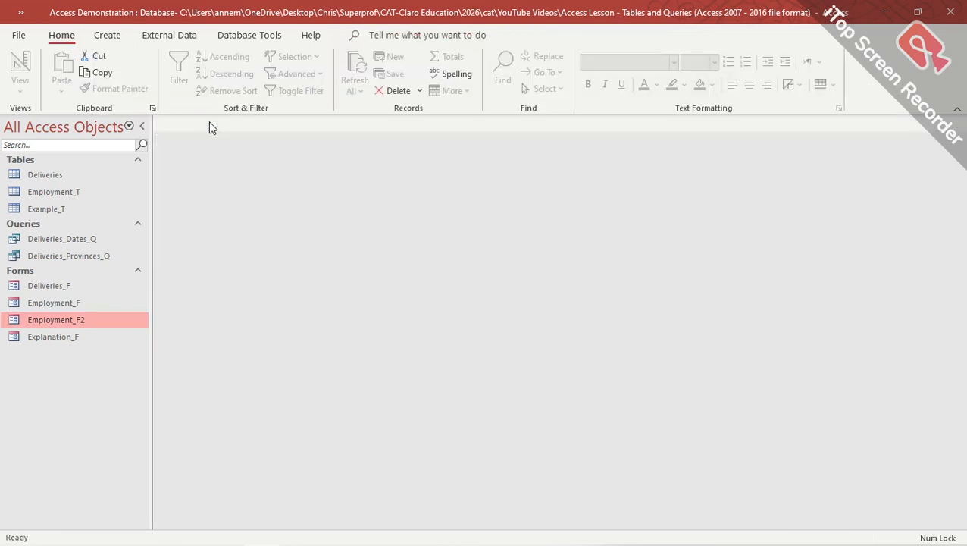
Step: Try Form Design with the Employment_T table selected, and close the blank form without saving
{"action": "left_click", "coordinate": [48, 192]}
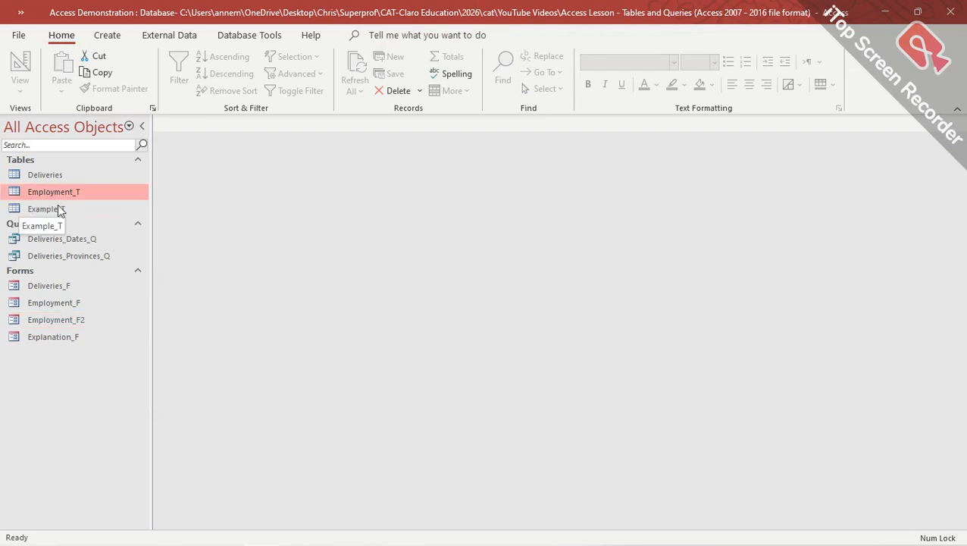
{"action": "left_click", "coordinate": [108, 34]}
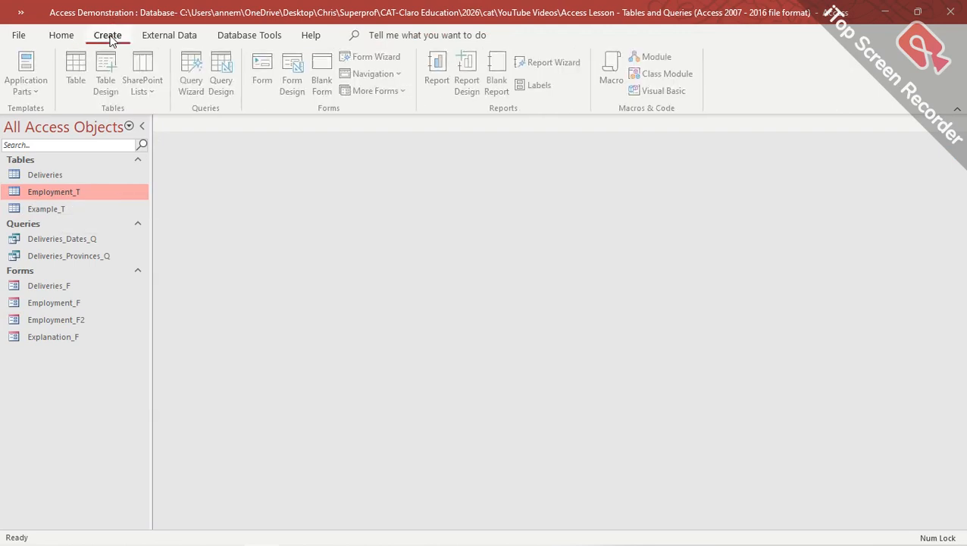
{"action": "left_click", "coordinate": [296, 85]}
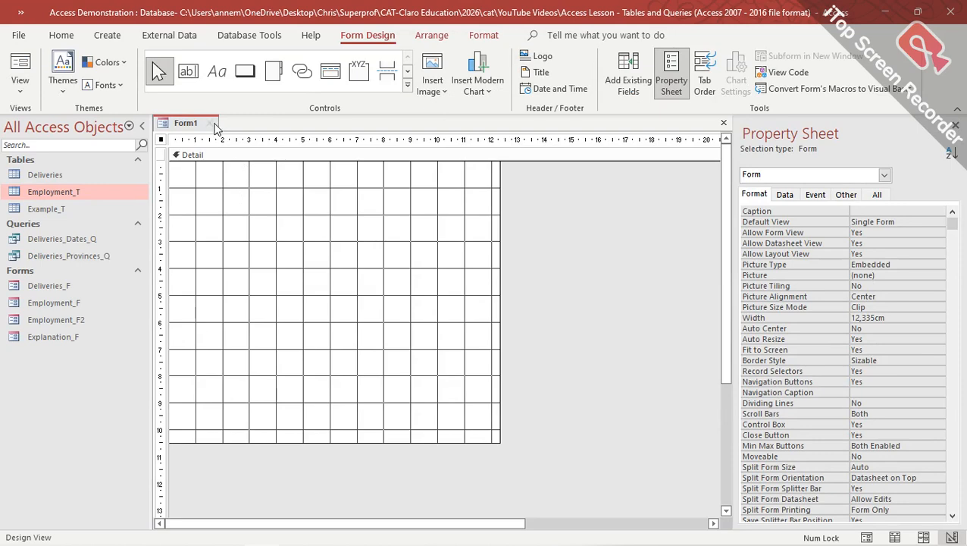
{"action": "left_click", "coordinate": [211, 124]}
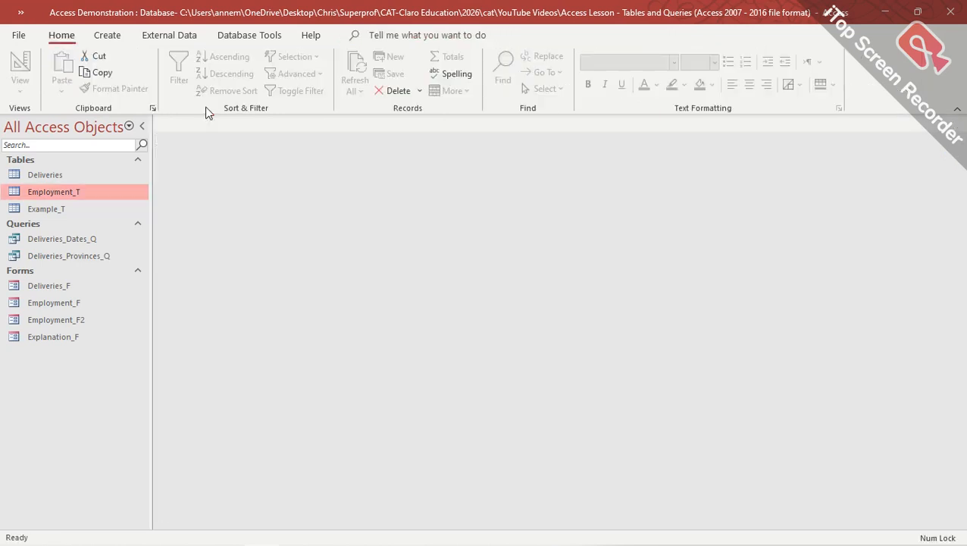
Step: Create an automatic form from the Employment_T table and switch it to Design View
{"action": "left_click", "coordinate": [118, 36]}
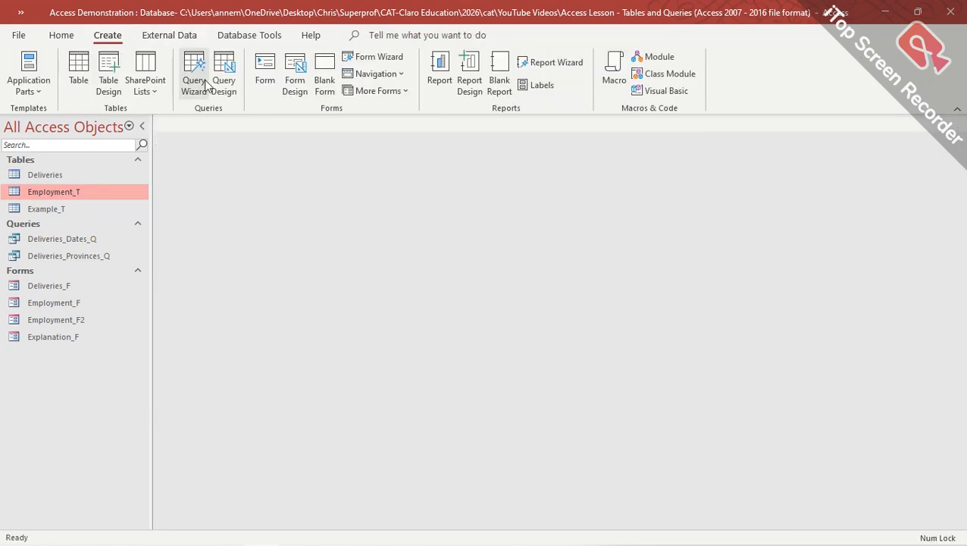
{"action": "left_click", "coordinate": [266, 72]}
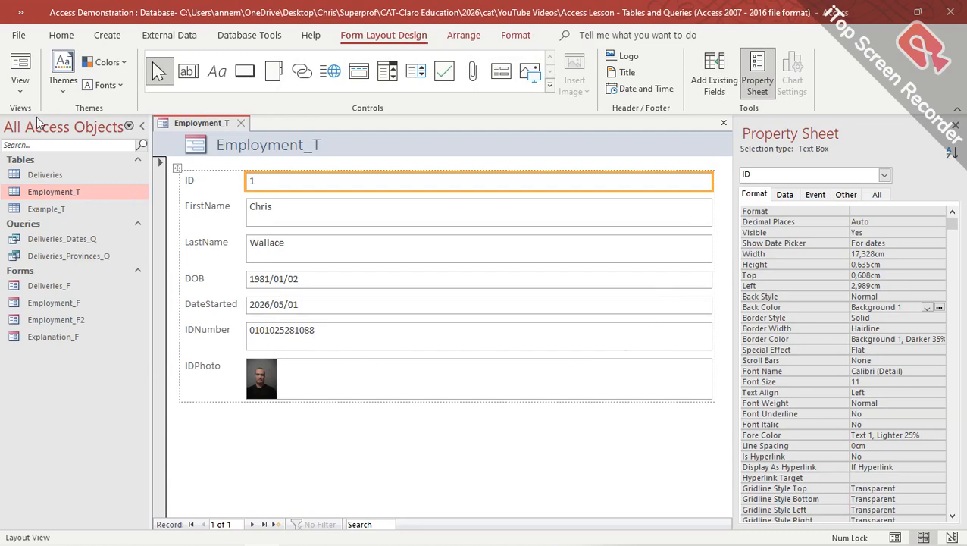
{"action": "left_click", "coordinate": [22, 90]}
{"action": "left_click", "coordinate": [61, 188]}
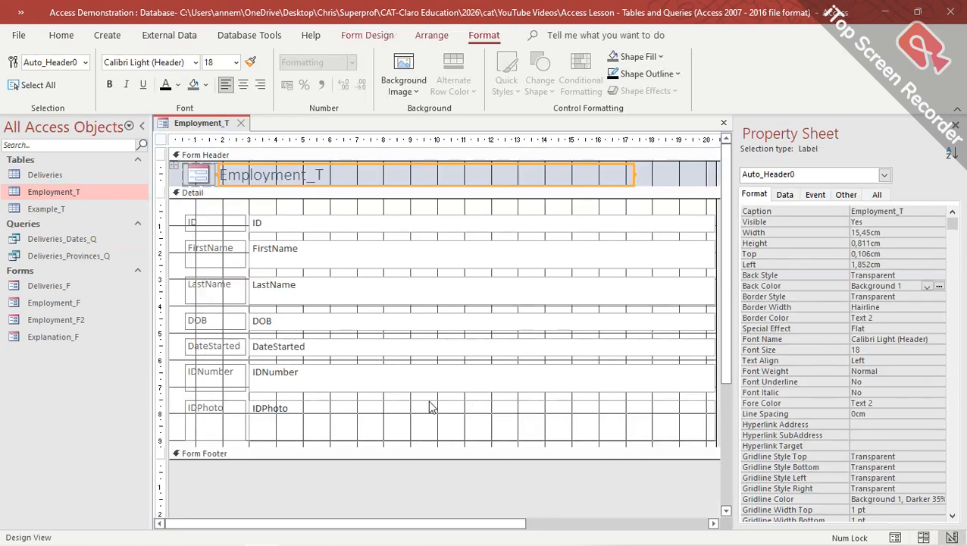
Step: Narrow the stacked field controls to a width of about 9.7 cm, and close the Employment_T form without saving it
{"action": "left_click", "coordinate": [616, 421]}
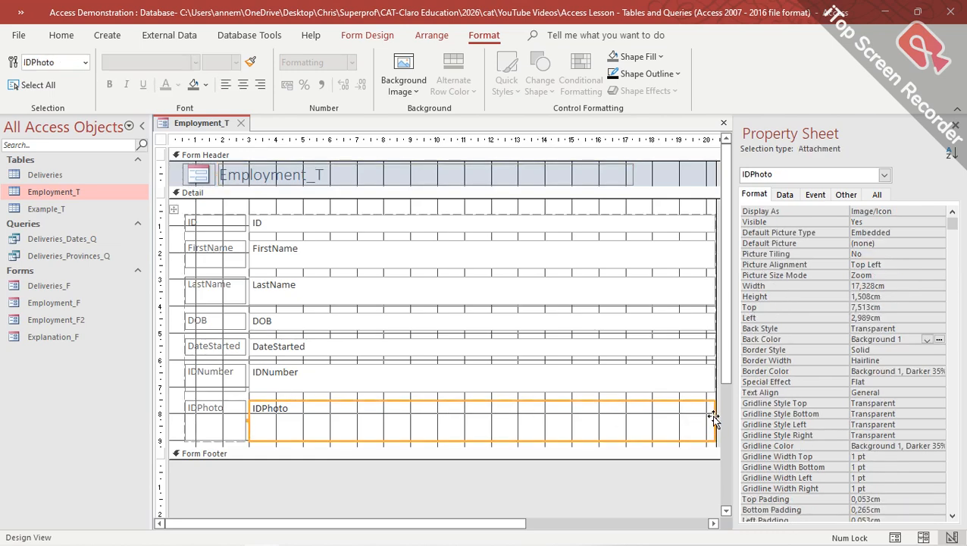
{"action": "left_click_drag", "start_coordinate": [714, 419], "coordinate": [497, 428]}
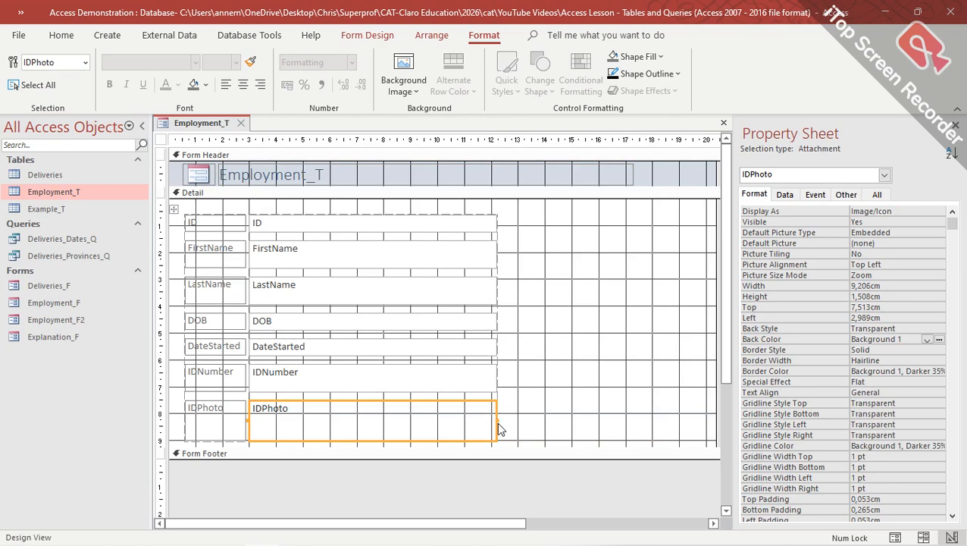
{"action": "mouse_move", "coordinate": [496, 419]}
{"action": "left_mouse_down"}
{"action": "mouse_move", "coordinate": [615, 420]}
{"action": "mouse_move", "coordinate": [461, 420]}
{"action": "mouse_move", "coordinate": [510, 421]}
{"action": "left_mouse_up"}
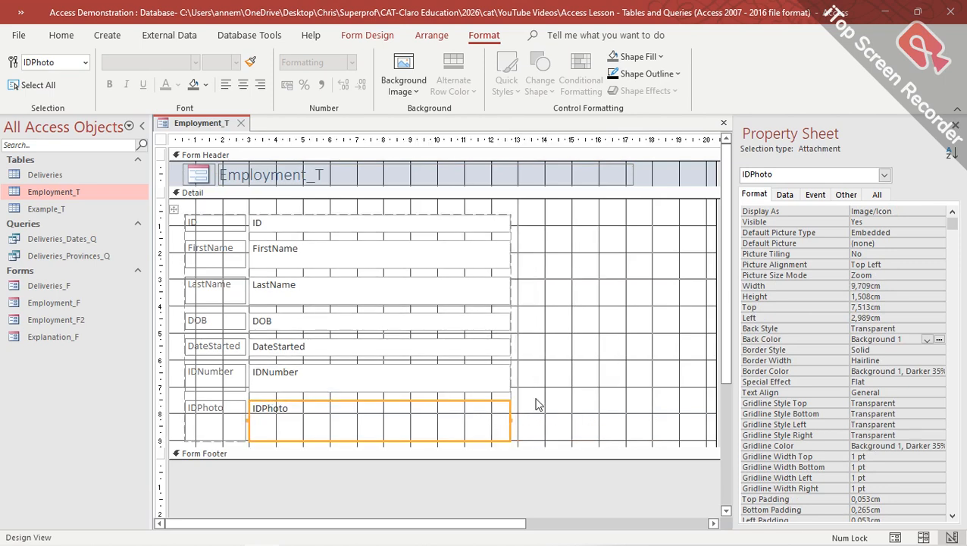
{"action": "left_click", "coordinate": [242, 125]}
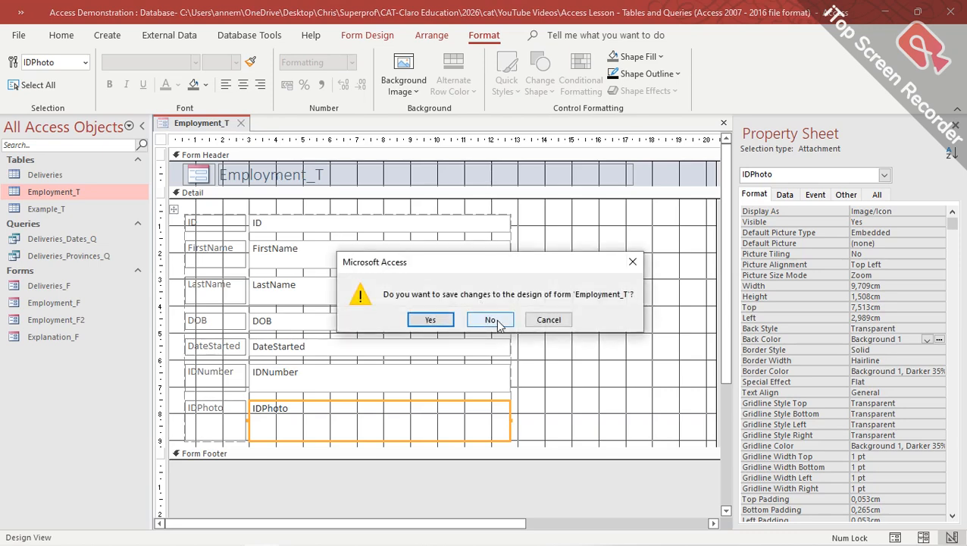
{"action": "left_click", "coordinate": [492, 320]}
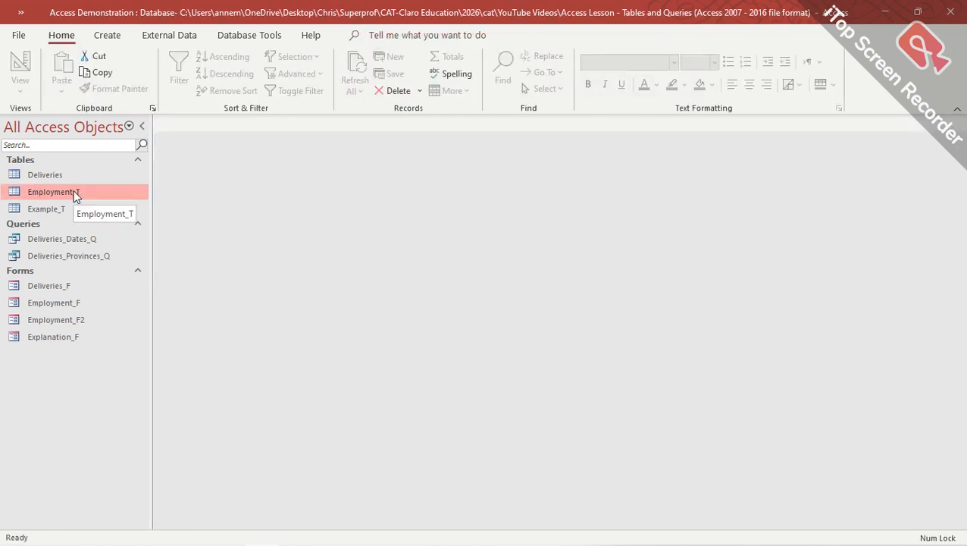
Step: Find the Form Wizard among the form creation commands with the Employment_T table selected
{"action": "left_click", "coordinate": [107, 35]}
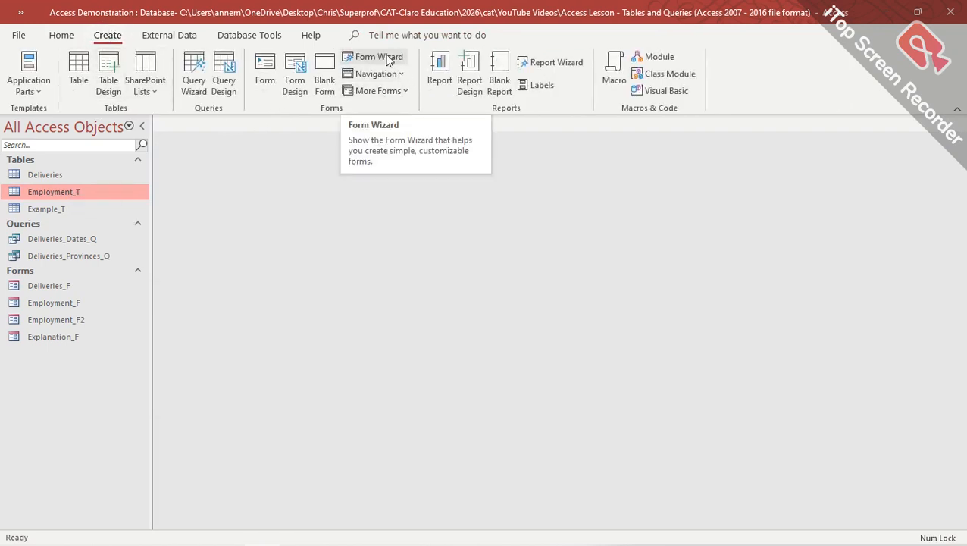